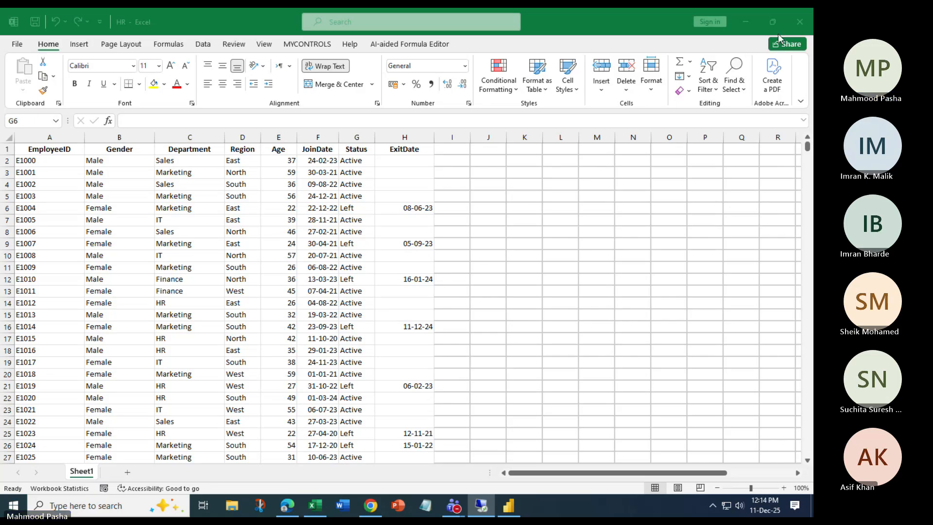
Close the HR workbook in Excel and close the old Power BI report without saving.
{"action": "left_click", "coordinate": [799, 22]}
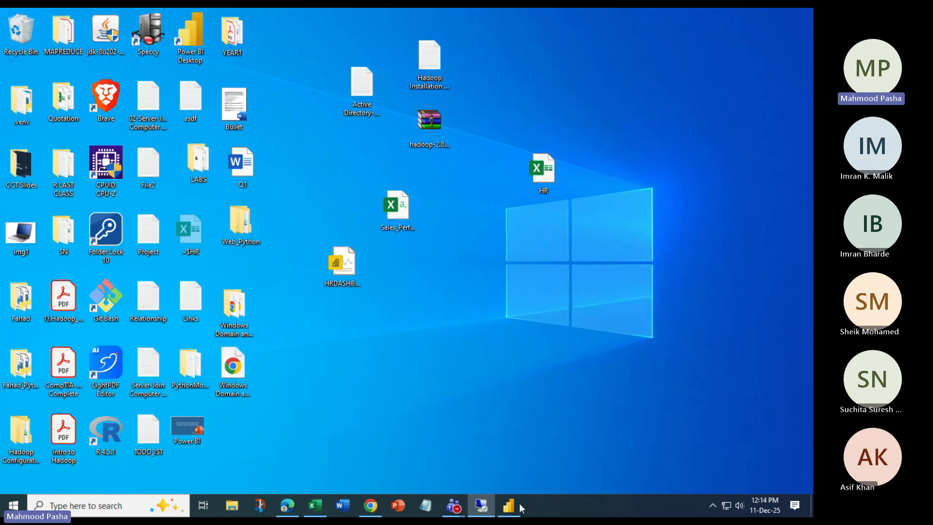
{"action": "left_click", "coordinate": [510, 507]}
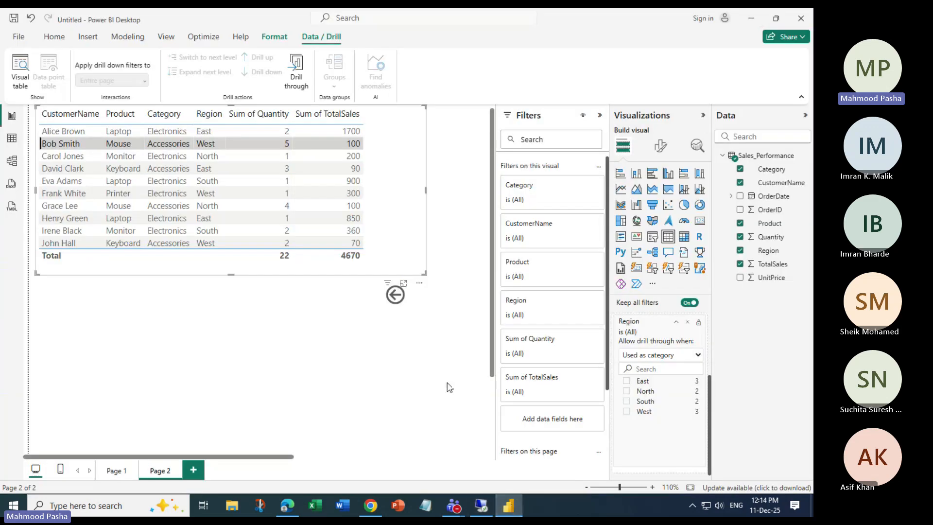
{"action": "left_click", "coordinate": [440, 277]}
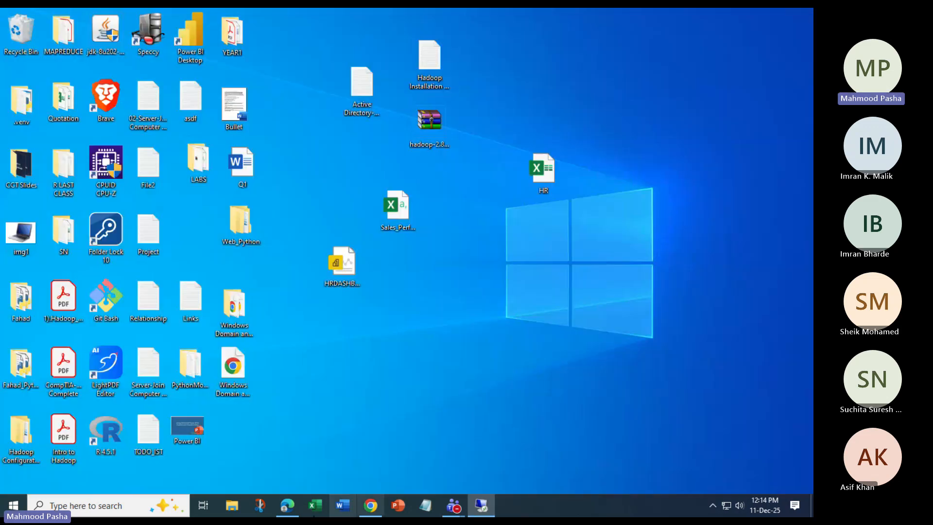
Search 'power' in the Start menu and launch Power BI Desktop.
{"action": "left_click", "coordinate": [14, 506]}
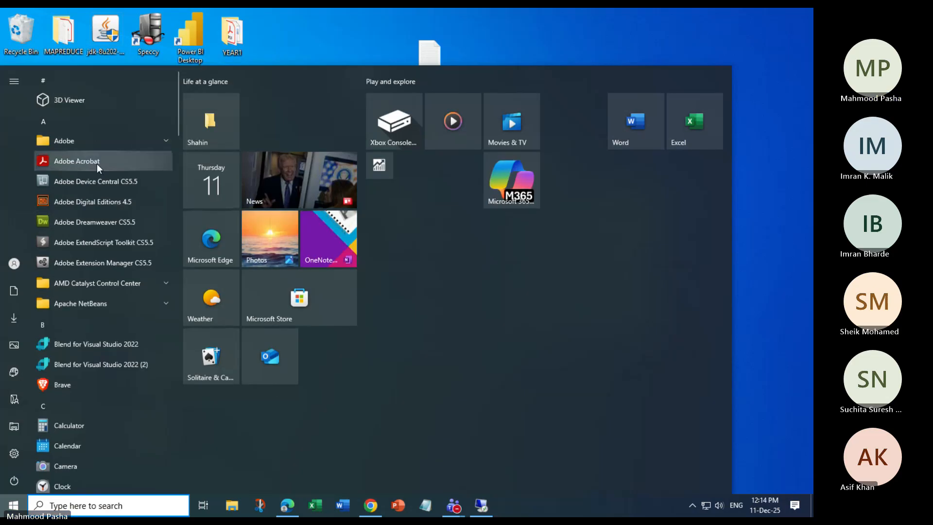
{"action": "type", "text": "power"}
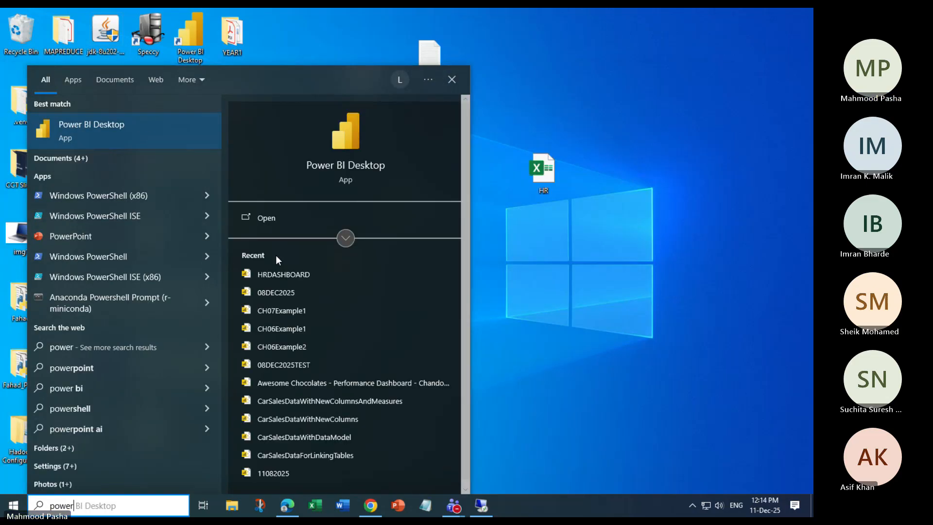
{"action": "left_click", "coordinate": [273, 219]}
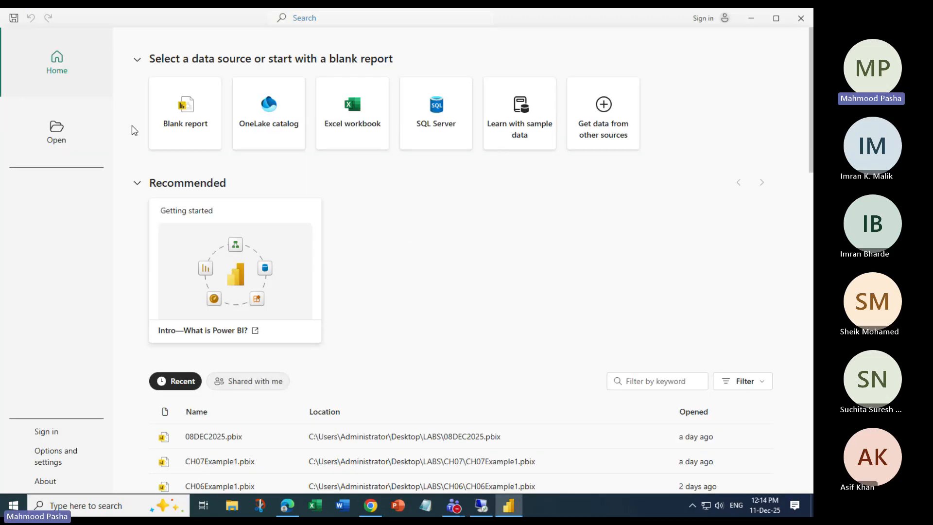
Start a new blank report, briefly expanding and collapsing the Data pane.
{"action": "left_click", "coordinate": [184, 127]}
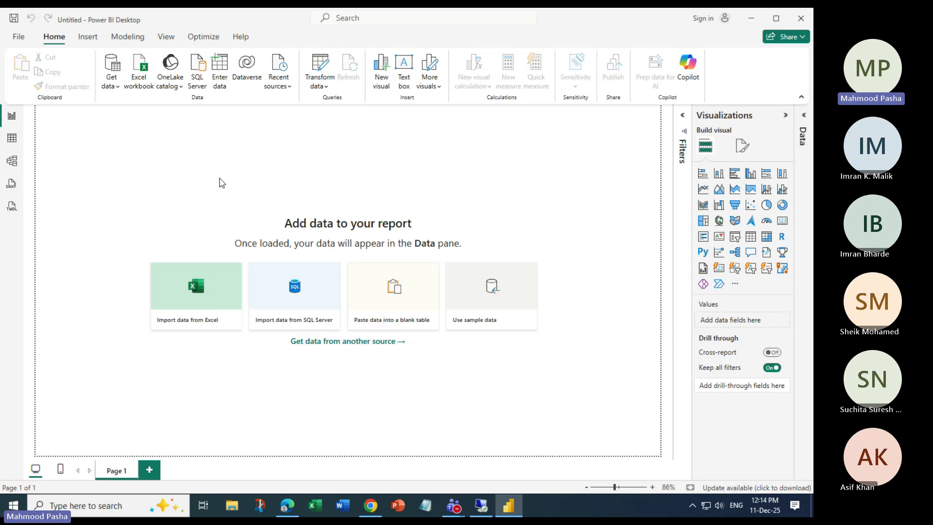
{"action": "left_click", "coordinate": [802, 115]}
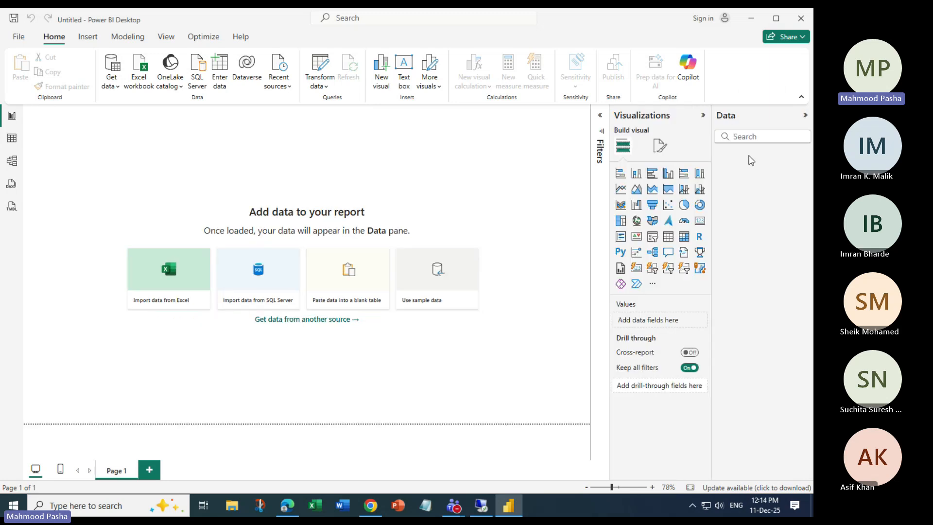
{"action": "left_click", "coordinate": [802, 115]}
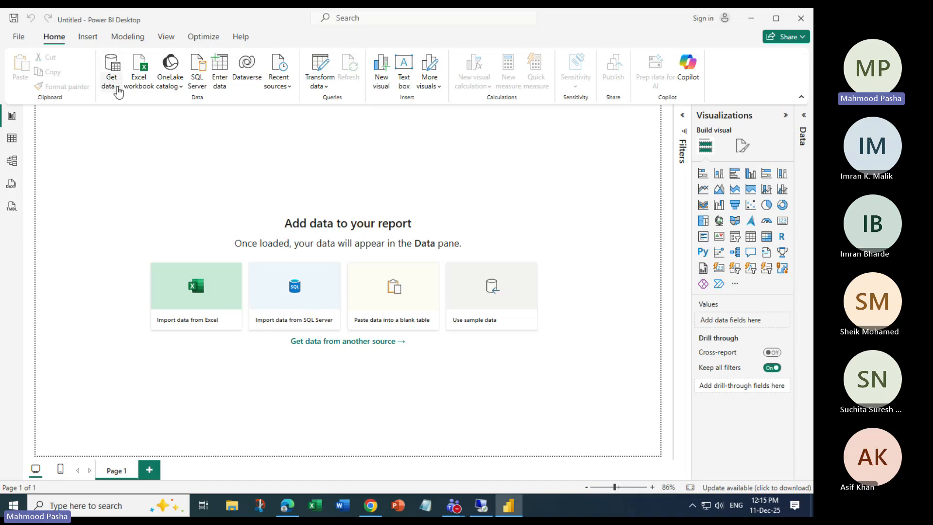
Open the Excel workbook file picker, browse LABS and Desktop, then select HR on the desktop.
{"action": "left_click", "coordinate": [115, 88]}
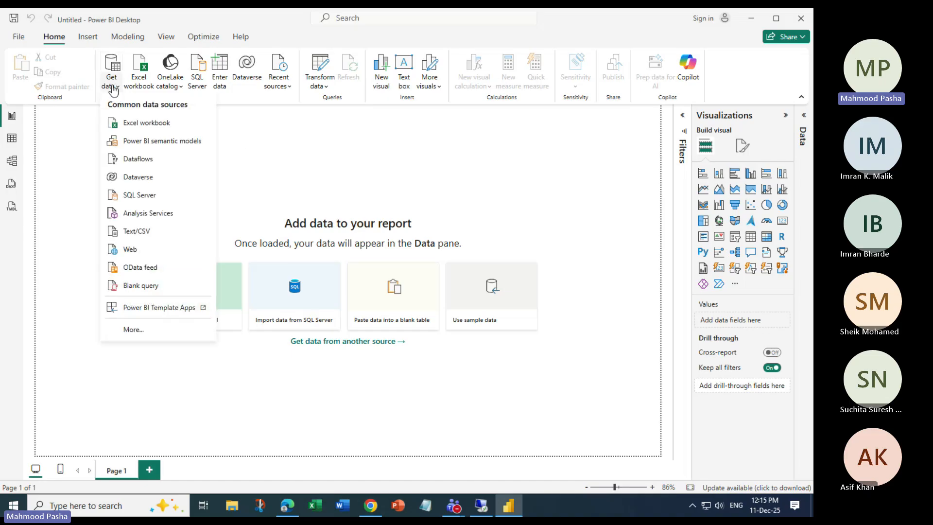
{"action": "left_click", "coordinate": [139, 72]}
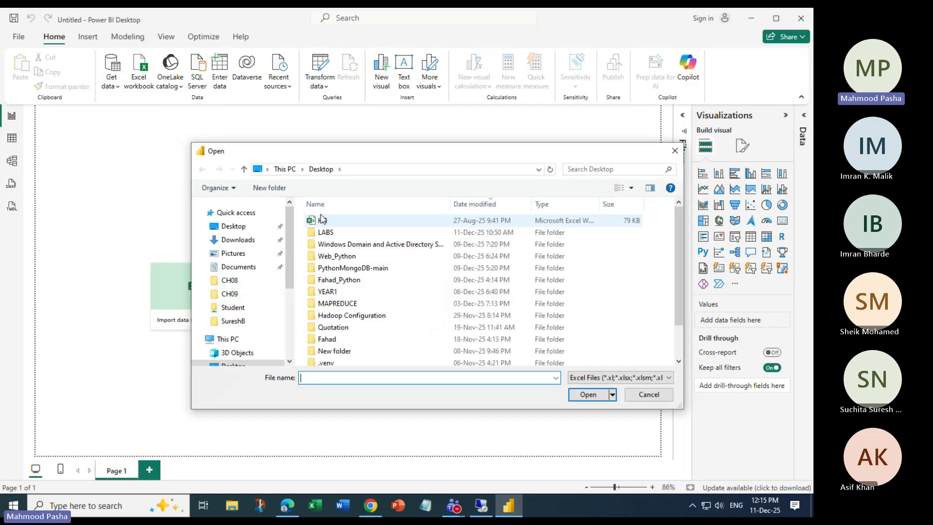
{"action": "left_click", "coordinate": [322, 233]}
{"action": "double_click", "coordinate": [321, 233]}
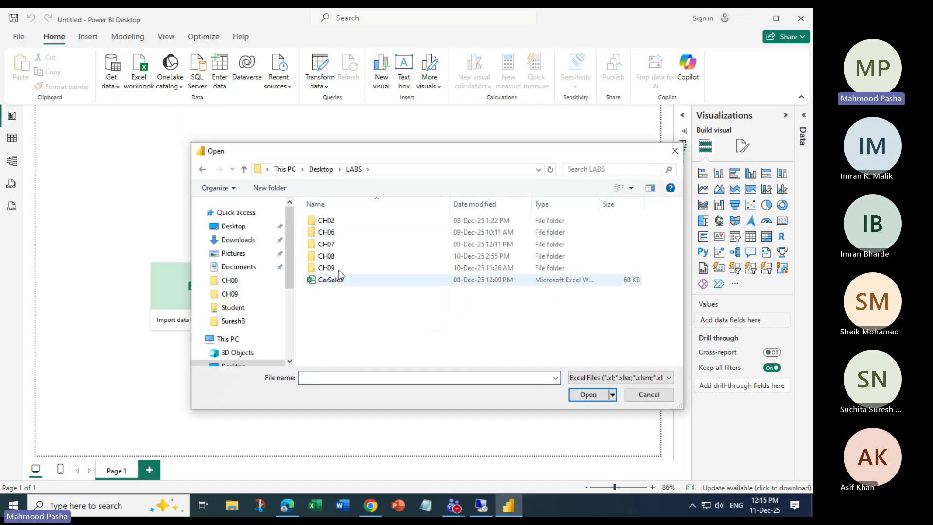
{"action": "left_click", "coordinate": [324, 170]}
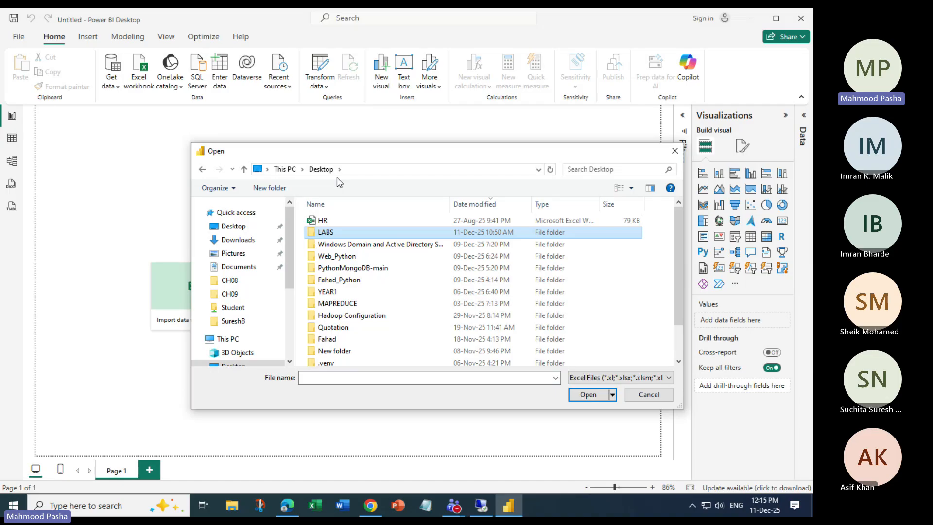
{"action": "key", "text": "super+d"}
{"action": "left_click_drag", "start_coordinate": [596, 153], "coordinate": [507, 202]}
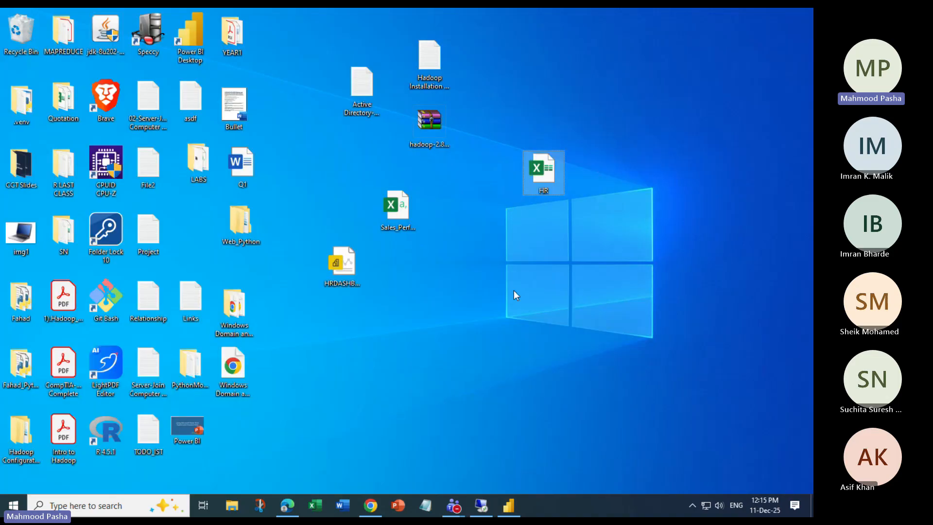
Cut HR.xlsx from the desktop, paste it into the LABS folder, and close that window.
{"action": "key", "text": "ctrl+x"}
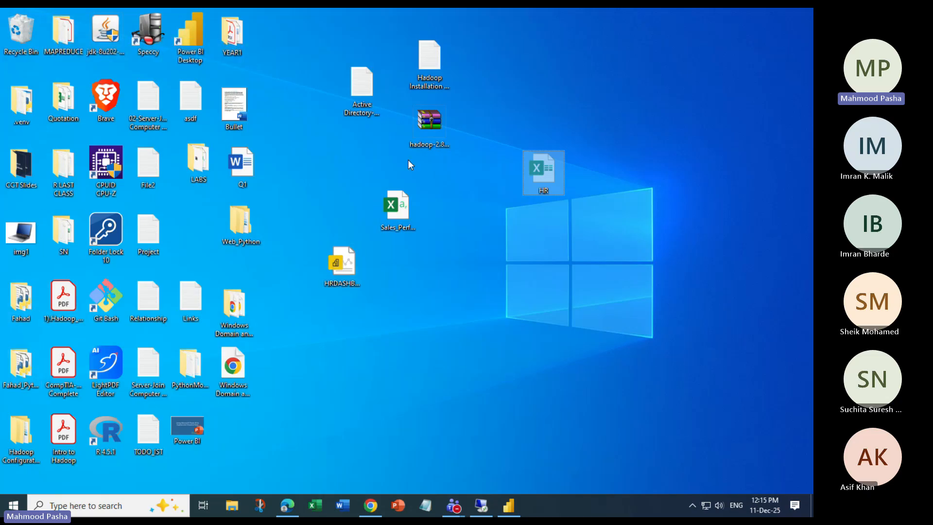
{"action": "left_click", "coordinate": [189, 369]}
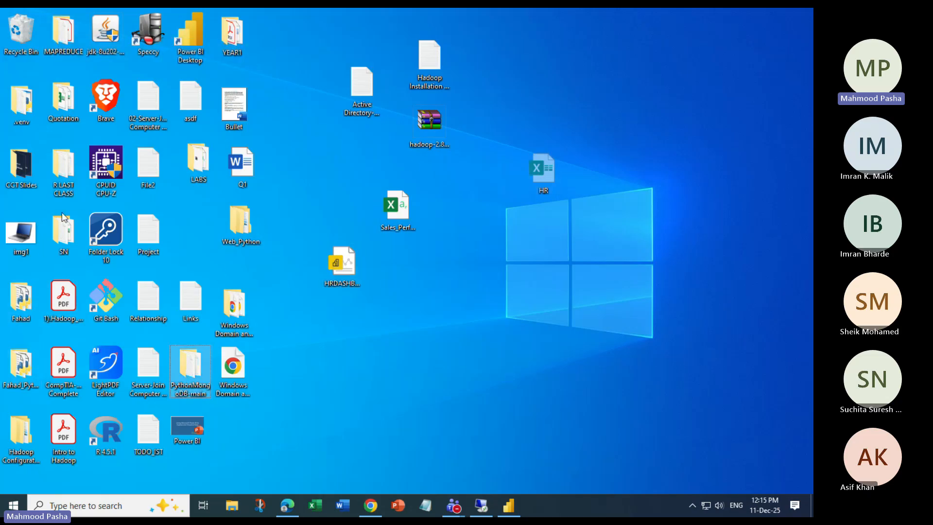
{"action": "left_click_drag", "start_coordinate": [60, 226], "coordinate": [64, 228]}
{"action": "left_click_drag", "start_coordinate": [63, 190], "coordinate": [66, 191]}
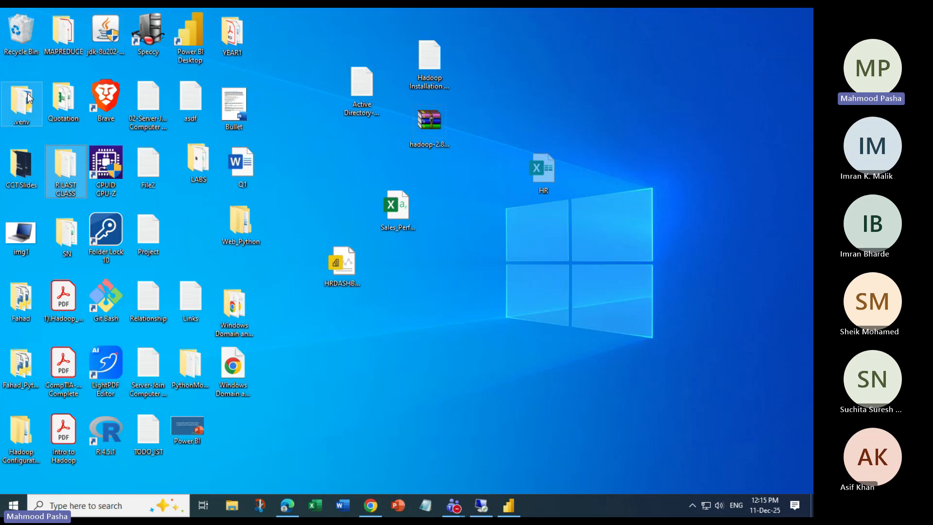
{"action": "left_click", "coordinate": [58, 28]}
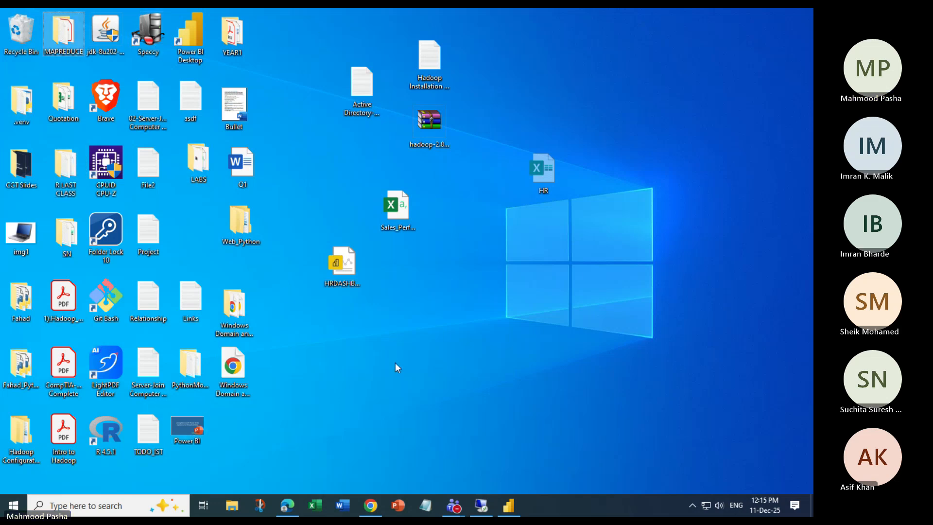
{"action": "left_click", "coordinate": [332, 411]}
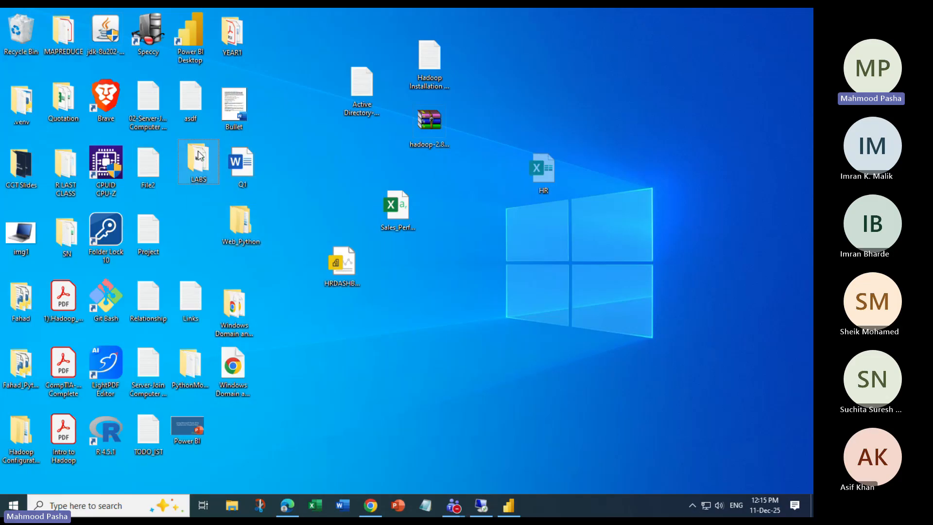
{"action": "double_click", "coordinate": [219, 152]}
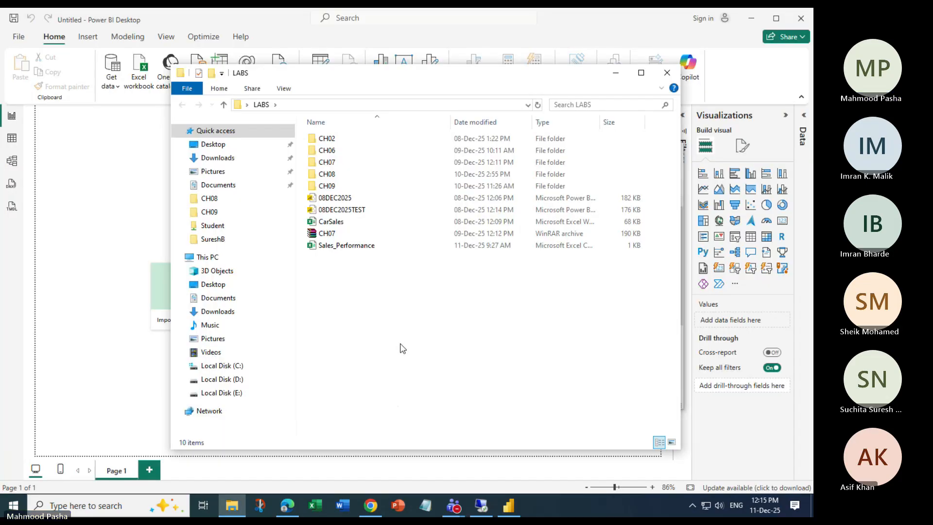
{"action": "key", "text": "ctrl+v"}
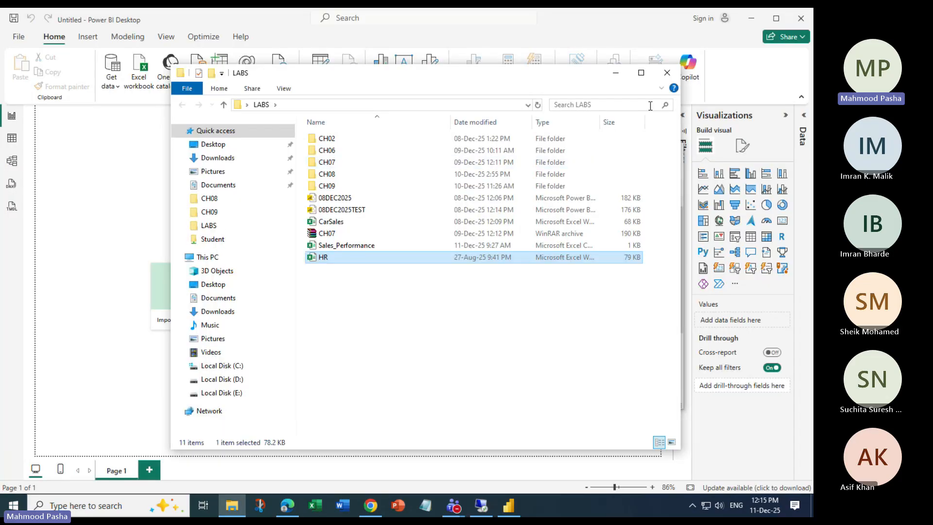
{"action": "left_click", "coordinate": [666, 73]}
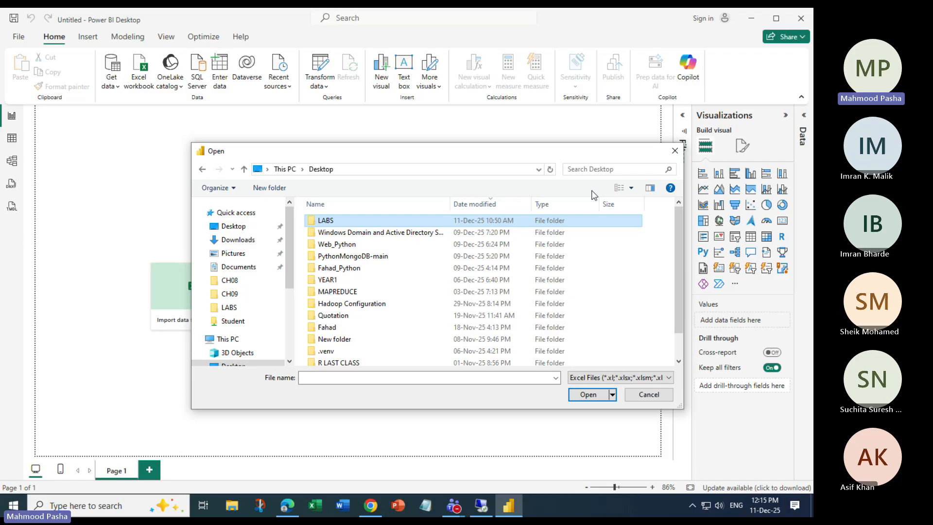
Open HR.xlsx from the LABS folder and load its Sheet1 table.
{"action": "double_click", "coordinate": [334, 222]}
{"action": "left_click", "coordinate": [340, 291]}
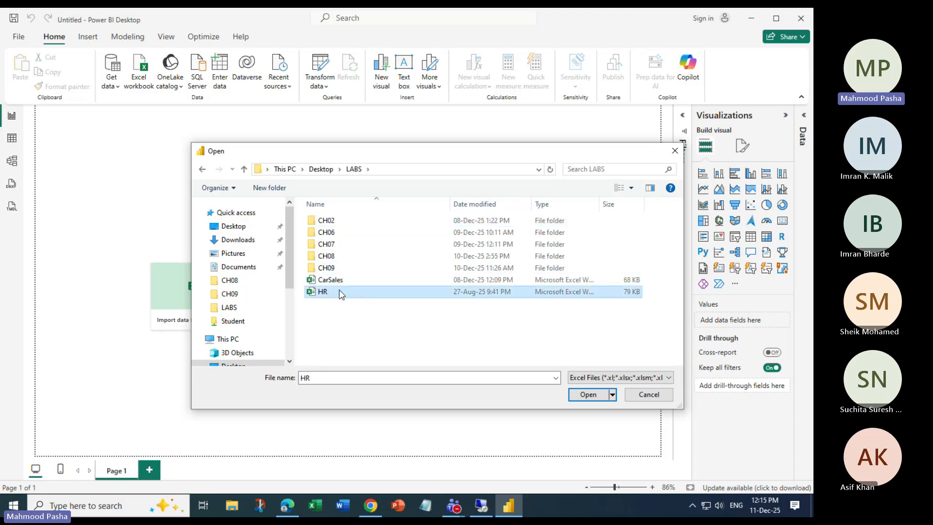
{"action": "left_click", "coordinate": [587, 394]}
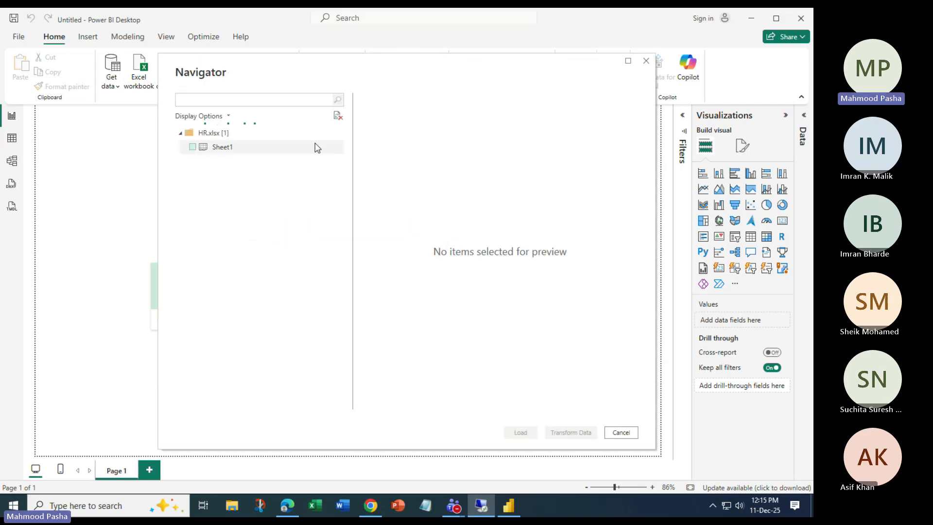
{"action": "left_click", "coordinate": [192, 146]}
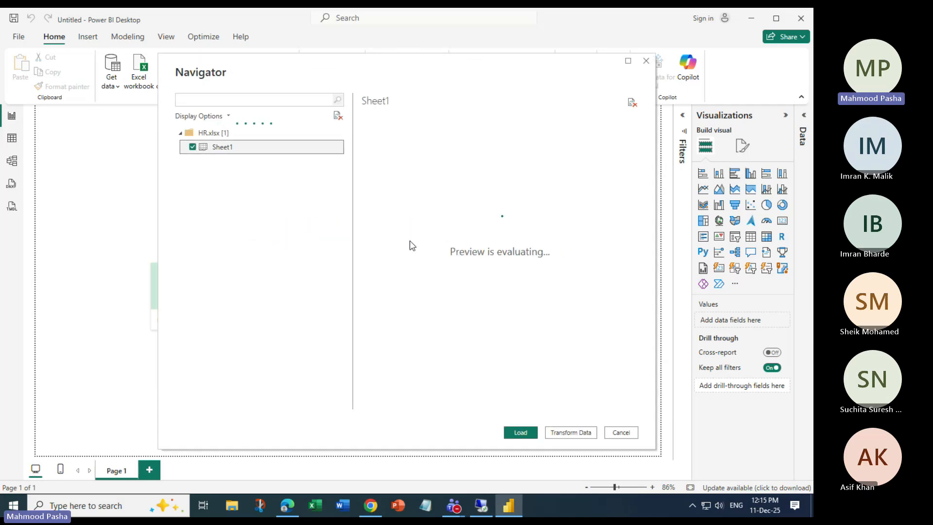
{"action": "left_click", "coordinate": [527, 434]}
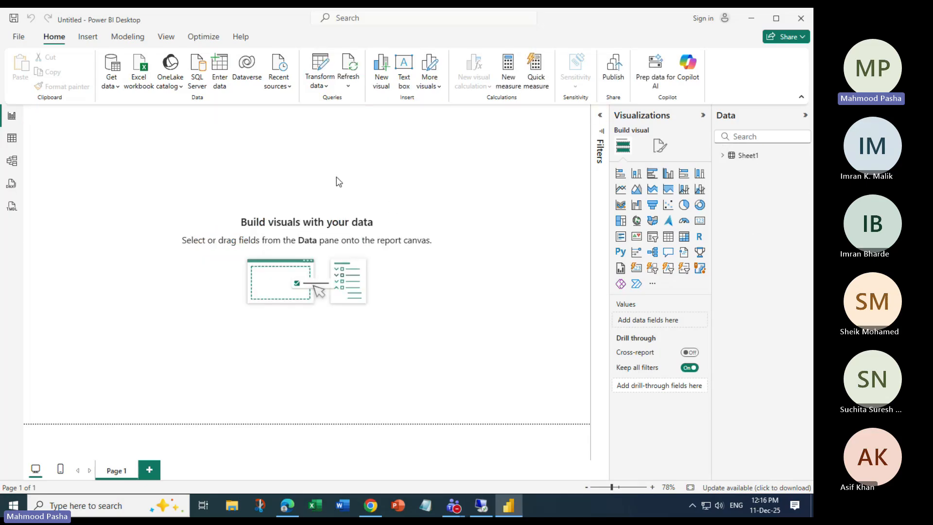
Expand Sheet1's fields and inspect the loaded rows in Table view.
{"action": "left_click", "coordinate": [723, 155]}
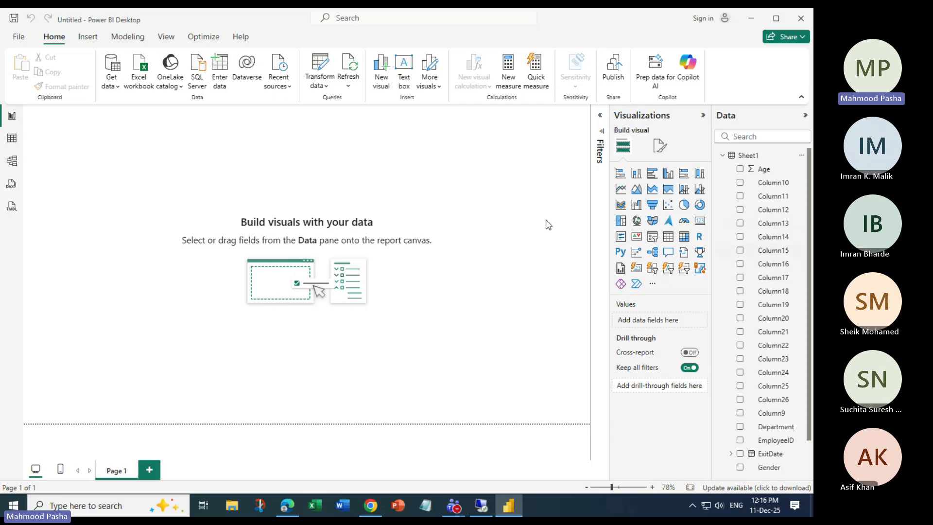
{"action": "left_click", "coordinate": [12, 140]}
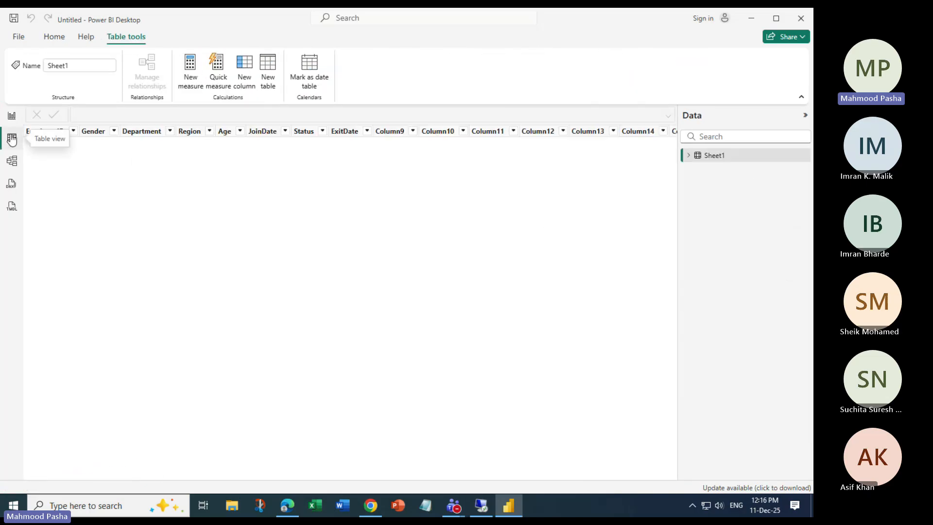
{"action": "left_click", "coordinate": [11, 117]}
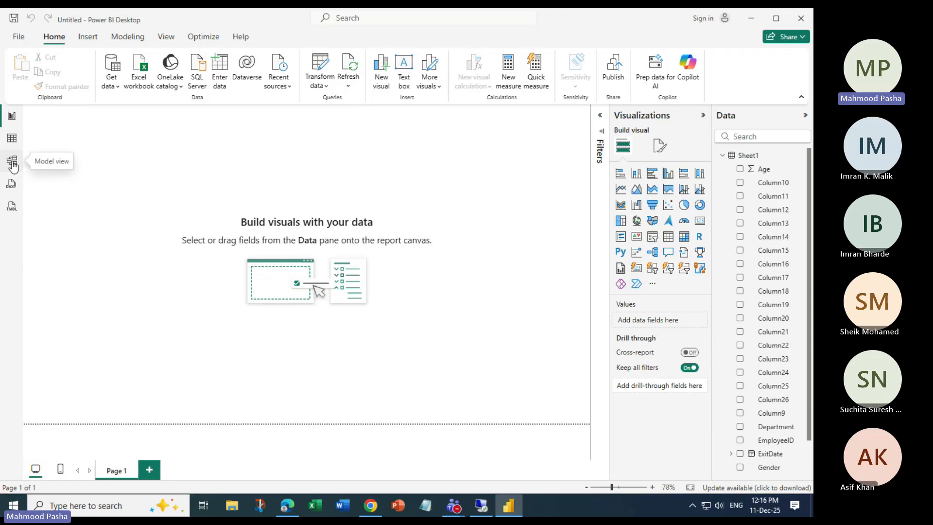
On the View tab, try the Fit to width, Actual size and Fit to page options.
{"action": "left_click", "coordinate": [166, 39]}
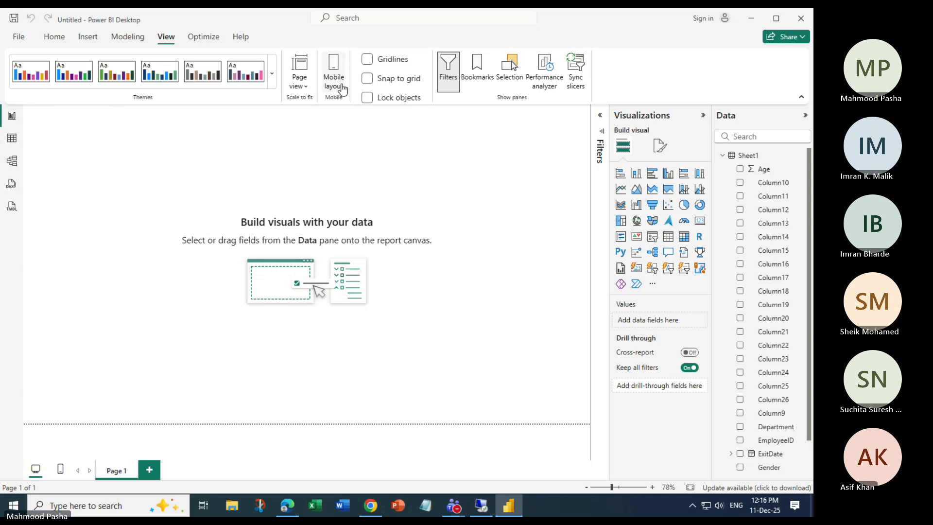
{"action": "left_click", "coordinate": [306, 90]}
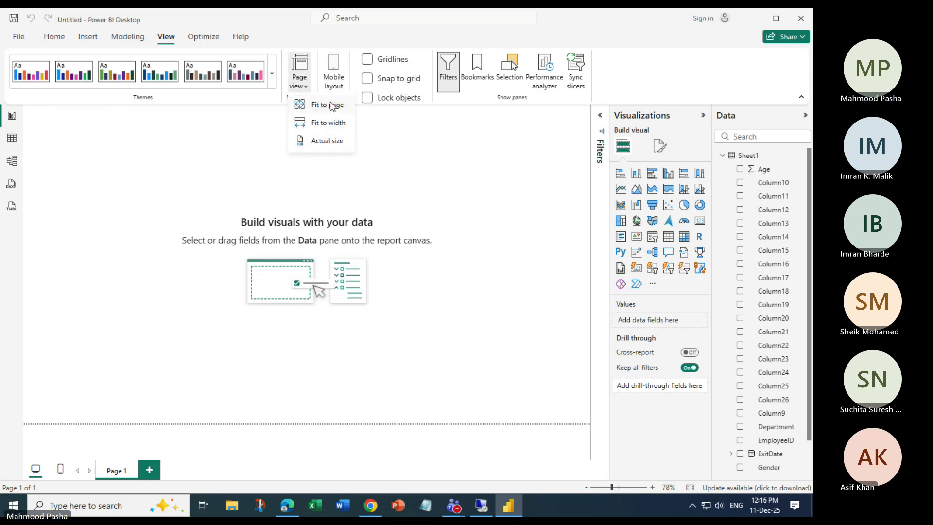
{"action": "left_click", "coordinate": [319, 123]}
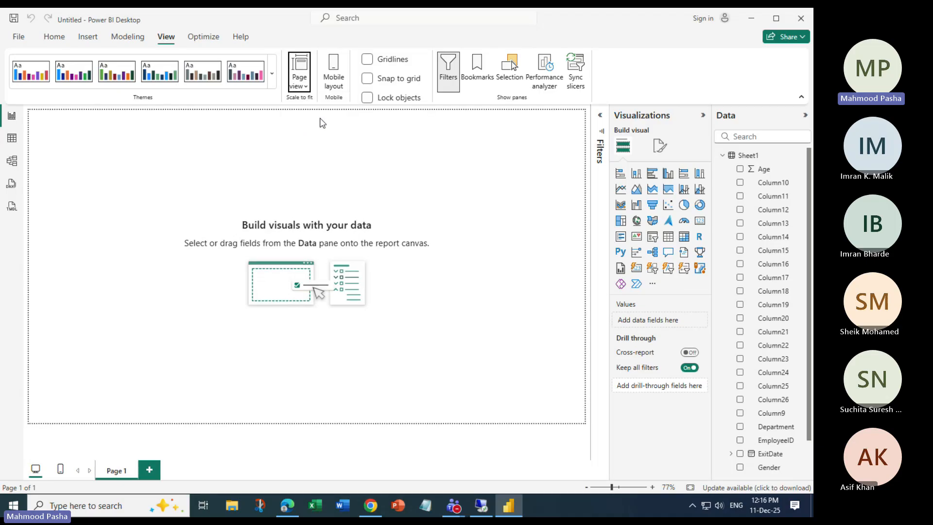
{"action": "left_click", "coordinate": [299, 73]}
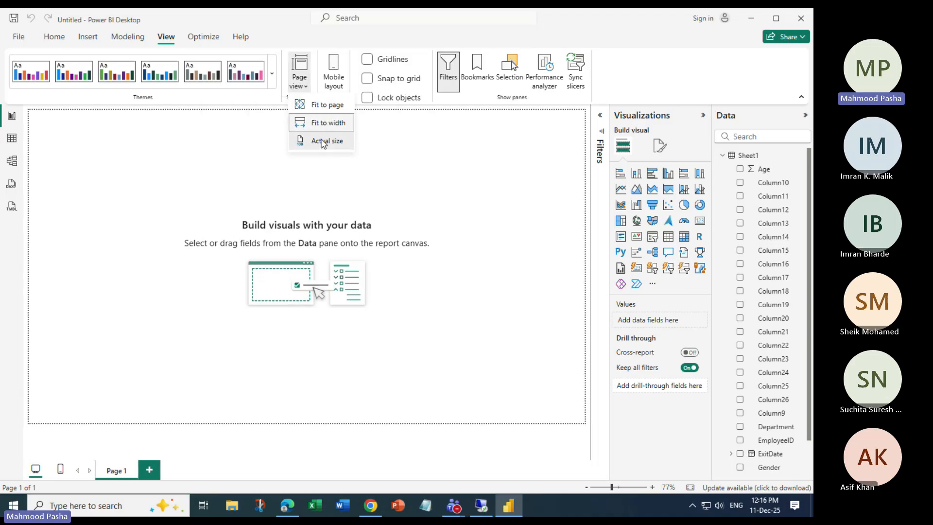
{"action": "left_click", "coordinate": [322, 141]}
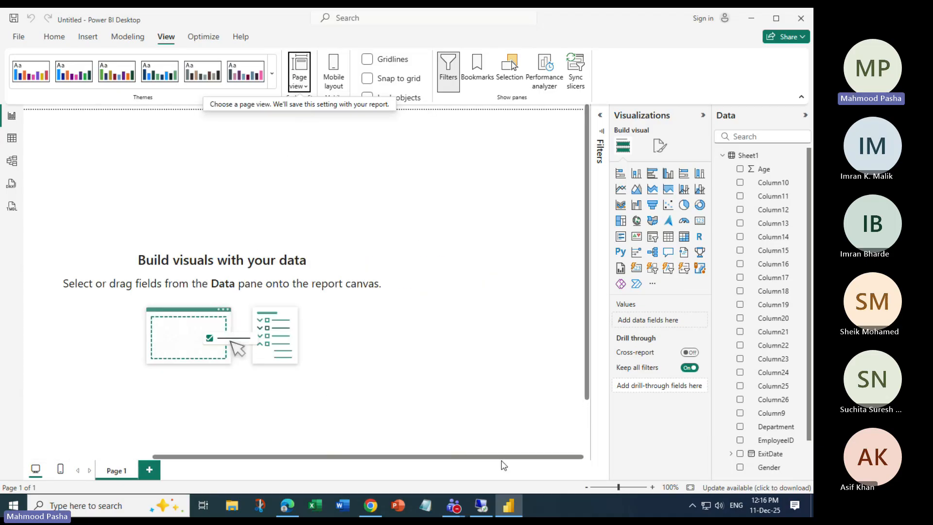
{"action": "left_click", "coordinate": [302, 83]}
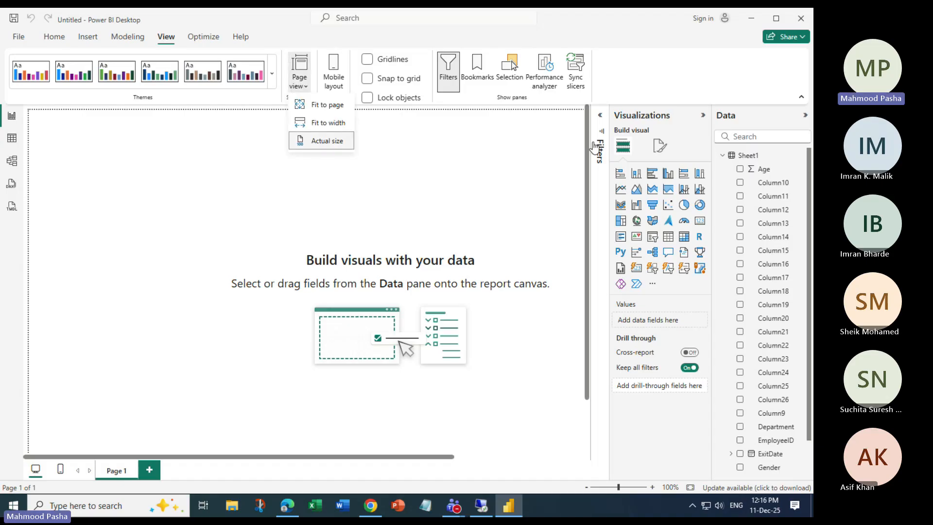
{"action": "left_click", "coordinate": [325, 106]}
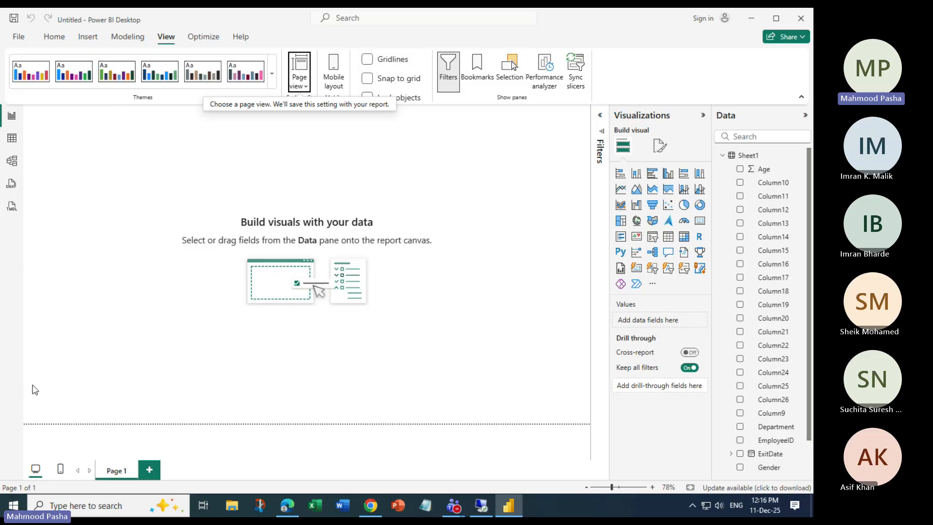
{"action": "left_click", "coordinate": [296, 92]}
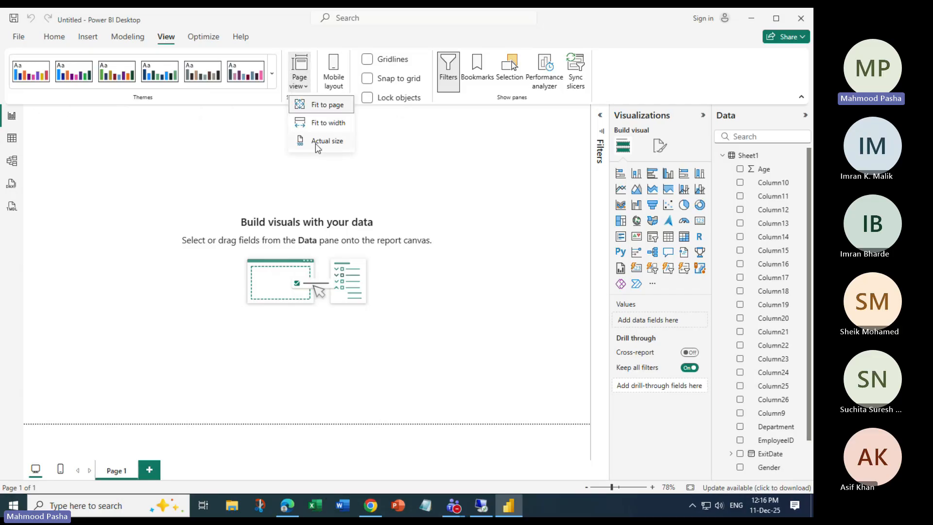
{"action": "left_click", "coordinate": [318, 140]}
Switch between Fit to page and Actual size, ending with the page on Fit to page.
{"action": "mouse_move", "coordinate": [103, 457]}
{"action": "left_mouse_down"}
{"action": "mouse_move", "coordinate": [413, 455]}
{"action": "mouse_move", "coordinate": [69, 435]}
{"action": "mouse_move", "coordinate": [115, 444]}
{"action": "left_mouse_up"}
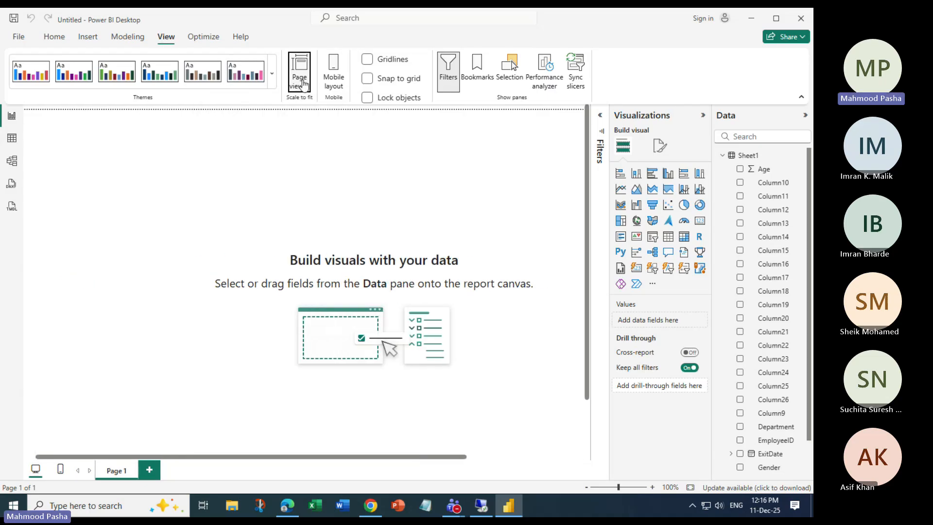
{"action": "left_click", "coordinate": [303, 85]}
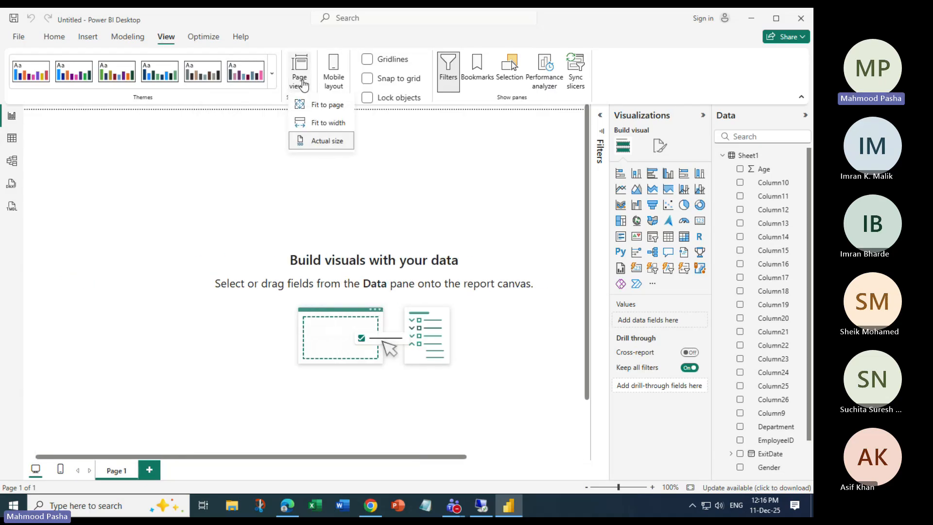
{"action": "left_click", "coordinate": [325, 109]}
{"action": "left_click", "coordinate": [302, 83]}
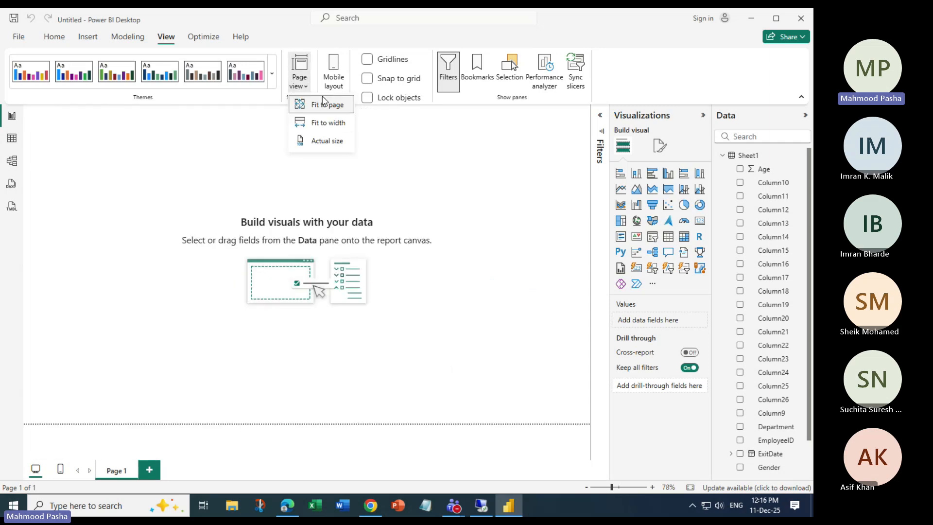
{"action": "left_click", "coordinate": [328, 142]}
{"action": "left_click", "coordinate": [300, 80]}
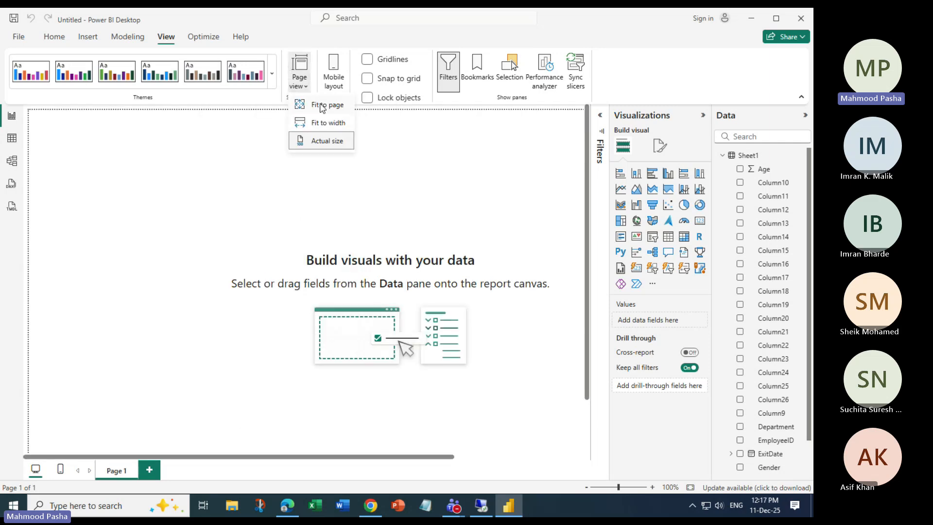
{"action": "left_click", "coordinate": [322, 107]}
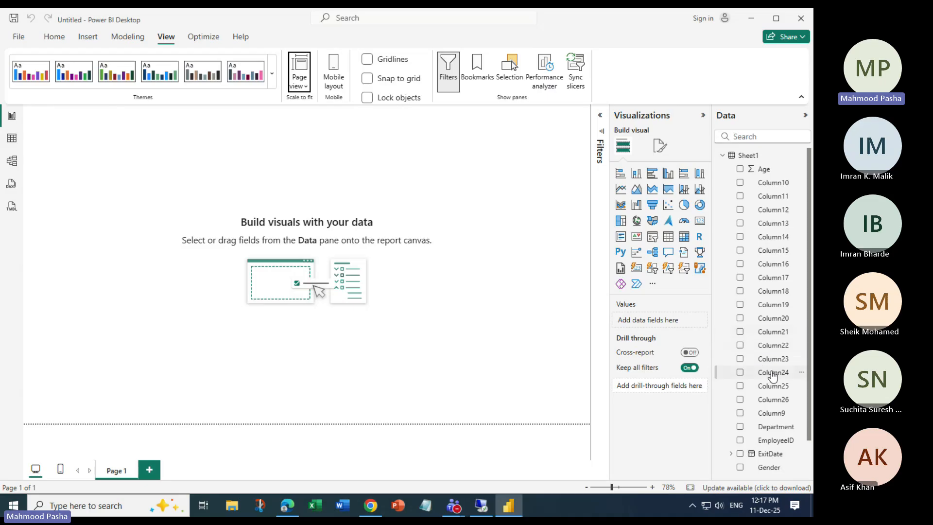
From the Home tab, launch Power Query Editor via Transform data and select the query Name box.
{"action": "left_click", "coordinate": [56, 39]}
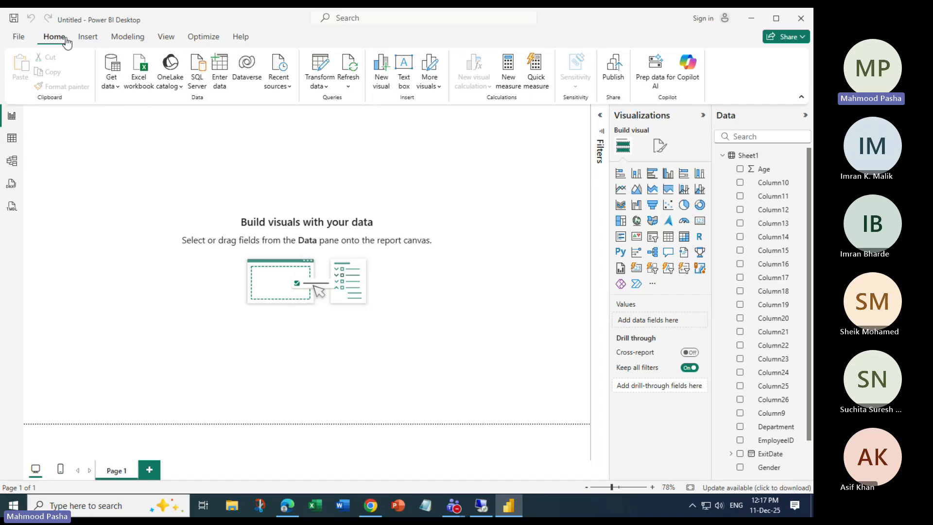
{"action": "left_click", "coordinate": [323, 67]}
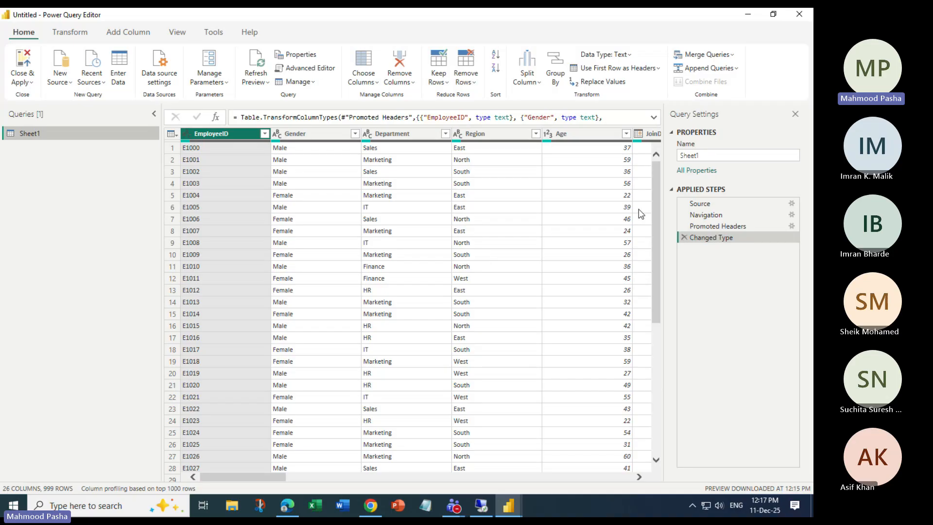
{"action": "left_click", "coordinate": [657, 343]}
{"action": "left_click_drag", "start_coordinate": [656, 339], "coordinate": [652, 124]}
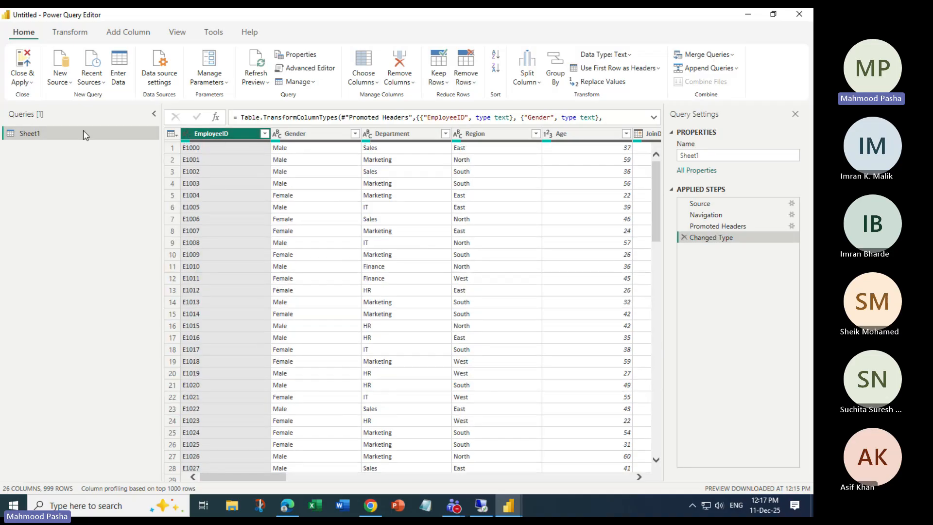
{"action": "left_click", "coordinate": [742, 158]}
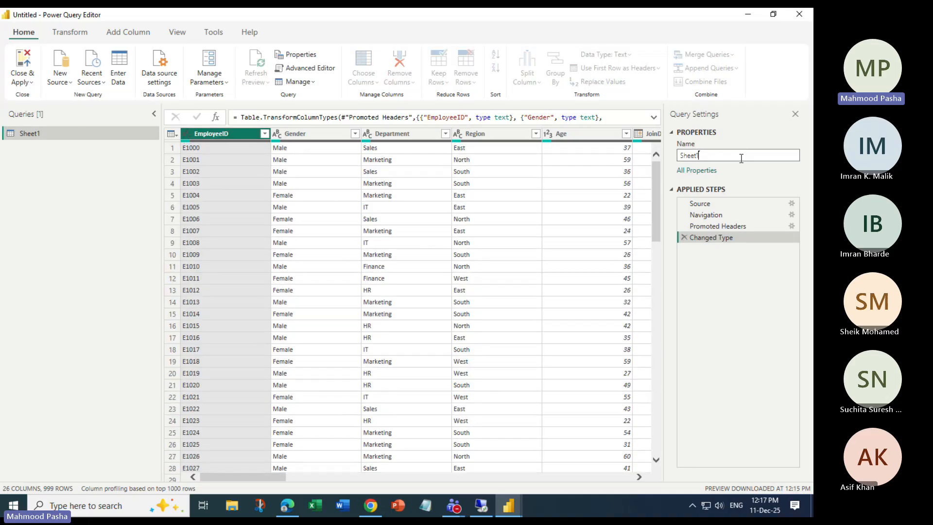
Replace the query name Sheet1 with EMPLOYEEINFO in Query Settings.
{"action": "double_click", "coordinate": [741, 157]}
{"action": "key", "text": "BackSpace"}
{"action": "type", "text": "Emplo"}
{"action": "key", "text": "BackSpace"}
{"action": "key", "text": "BackSpace"}
{"action": "key", "text": "BackSpace"}
{"action": "key", "text": "BackSpace"}
{"action": "key", "text": "BackSpace"}
{"action": "key", "text": "BackSpace"}
{"action": "type", "text": "EMPLOYEE"}
{"action": "key", "text": "Return"}
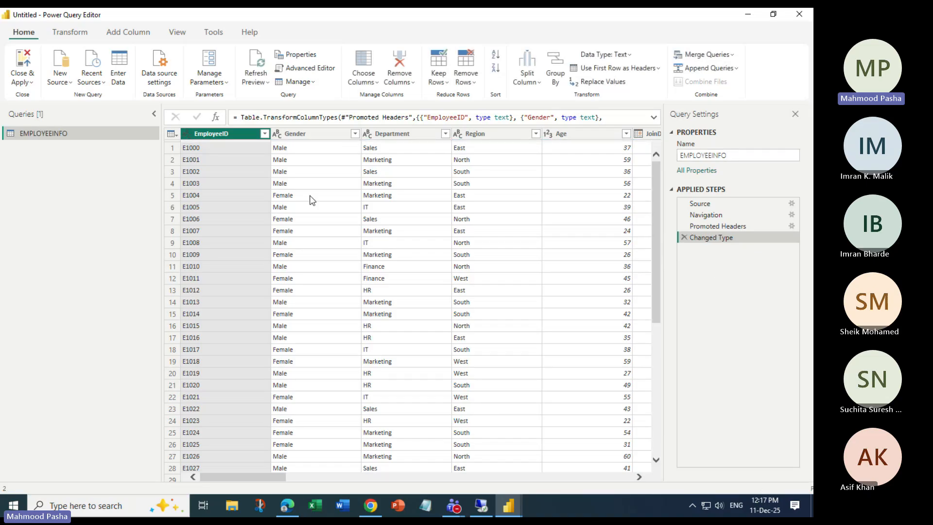
Select the empty Column9 through Column26 and delete them, adding a Removed Columns step.
{"action": "left_click_drag", "start_coordinate": [270, 476], "coordinate": [177, 462]}
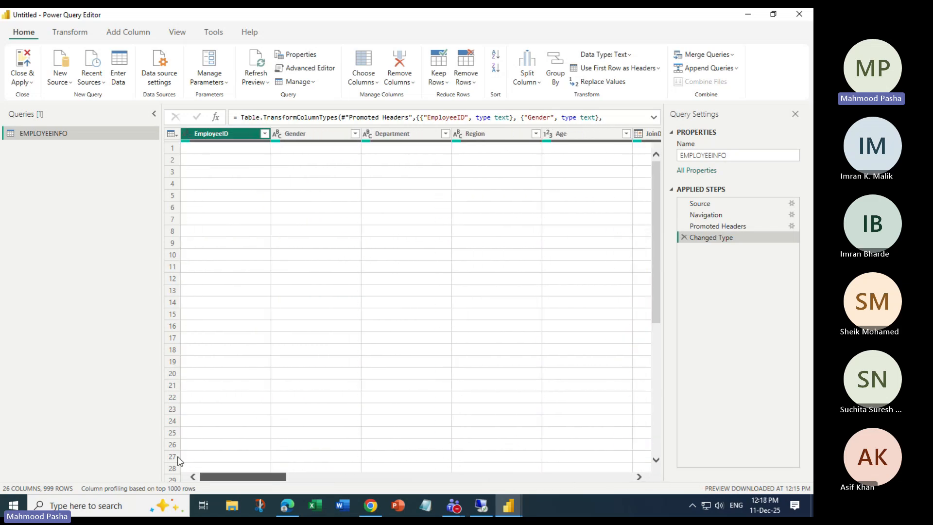
{"action": "left_click", "coordinate": [639, 477]}
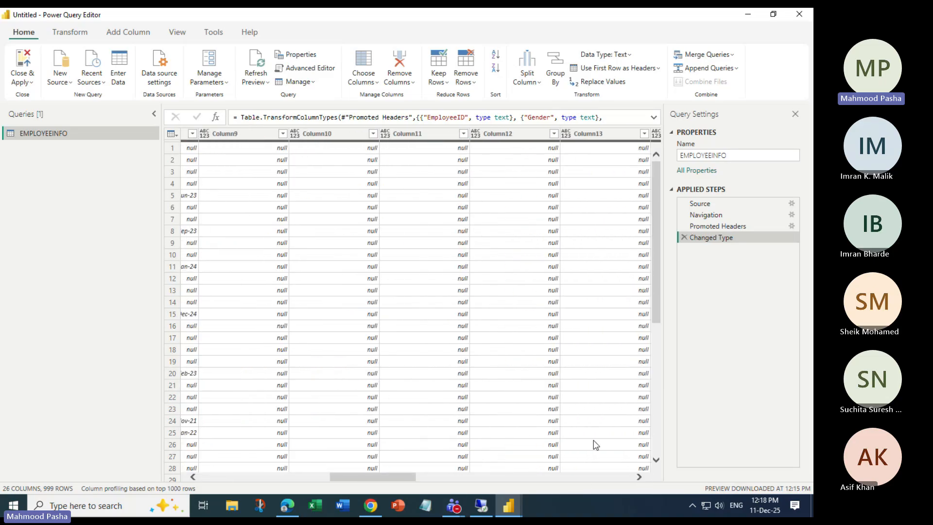
{"action": "left_click", "coordinate": [193, 477]}
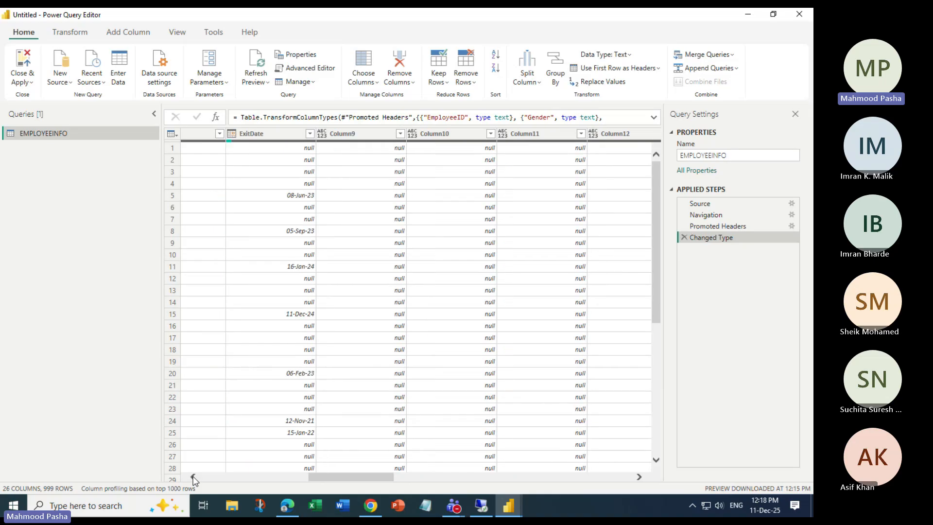
{"action": "left_click", "coordinate": [193, 477]}
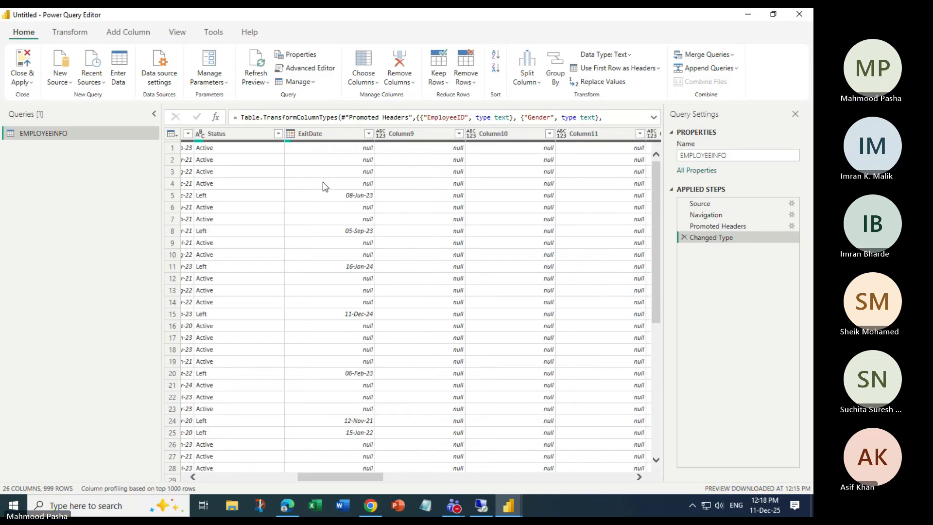
{"action": "left_click", "coordinate": [403, 132]}
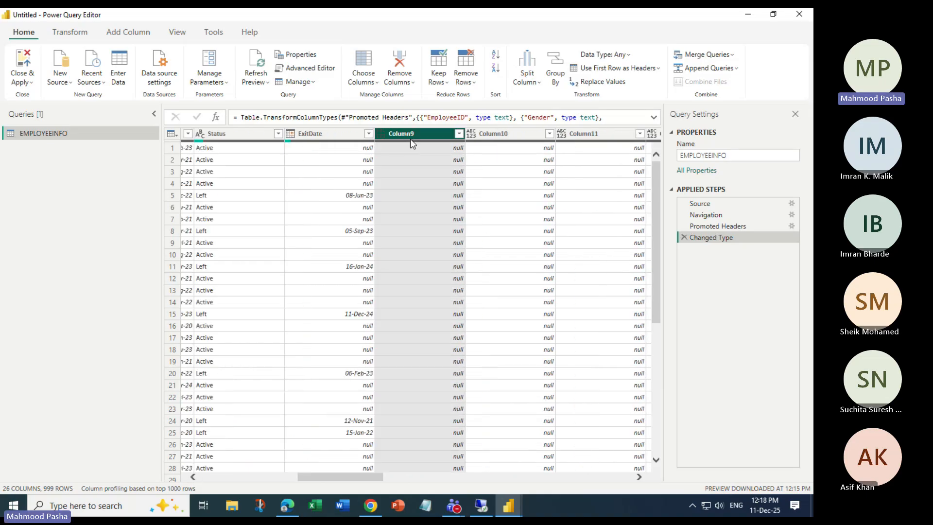
{"action": "key", "text": "shift+Right"}
{"action": "key", "text": "shift+Right"}
{"action": "key", "text": "shift+Right"}
{"action": "key", "text": "shift+Right"}
{"action": "key", "text": "shift+Right"}
{"action": "key", "text": "shift+Right"}
{"action": "key", "text": "shift+Right"}
{"action": "key", "text": "shift+Right"}
{"action": "key", "text": "shift+Right"}
{"action": "key", "text": "shift+Right"}
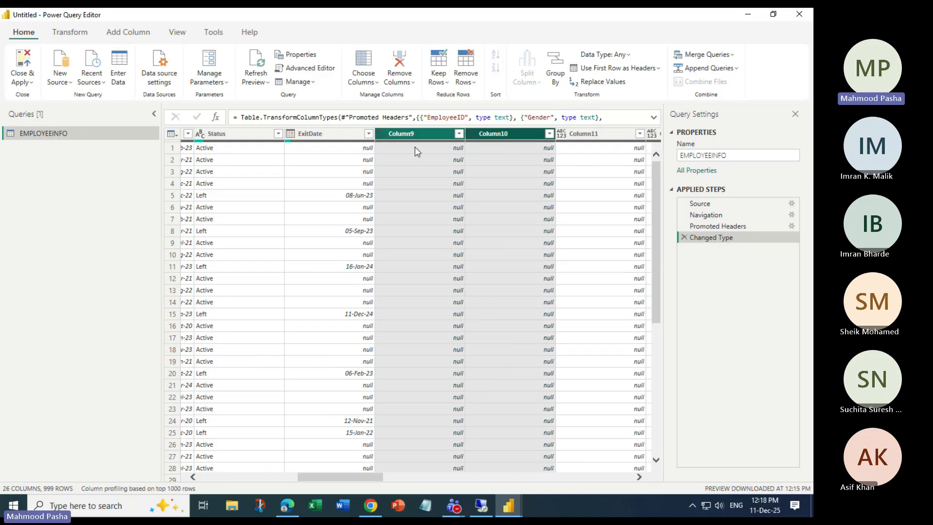
{"action": "key", "text": "shift+Right"}
{"action": "key", "text": "shift+Right"}
{"action": "key", "text": "shift+Right"}
{"action": "key", "text": "shift+Right"}
{"action": "key", "text": "shift+Right"}
{"action": "key", "text": "shift+Right"}
{"action": "key", "text": "shift+Right"}
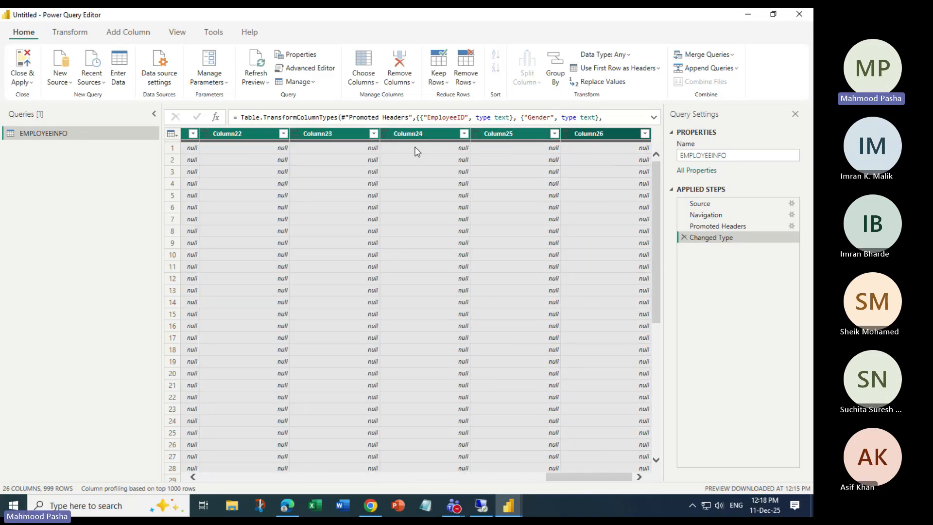
{"action": "key", "text": "Delete"}
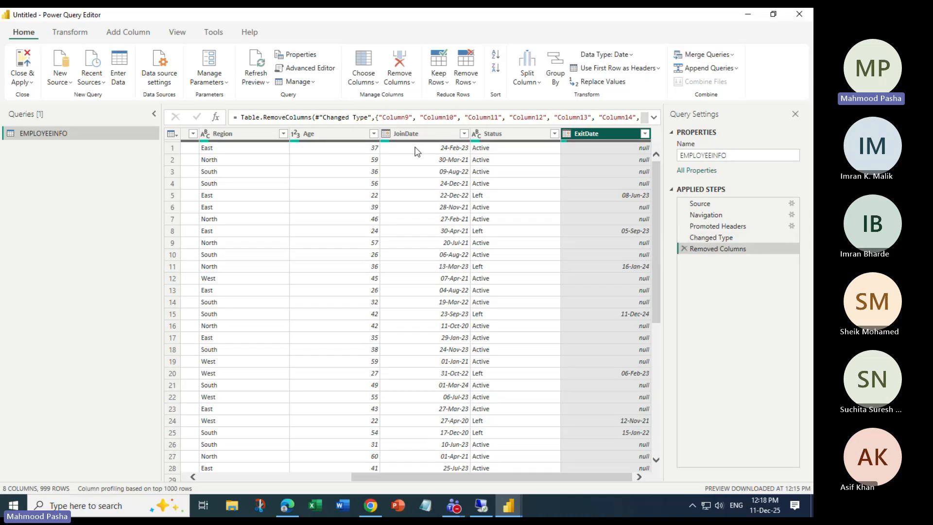
{"action": "left_click_drag", "start_coordinate": [437, 476], "coordinate": [365, 486]}
{"action": "left_click_drag", "start_coordinate": [652, 197], "coordinate": [652, 164]}
Confirm row 100 (E1099) is the last employee and row 101 starts the null rows.
{"action": "scroll", "coordinate": [609, 264], "scroll_direction": "down", "scroll_amount": 13}
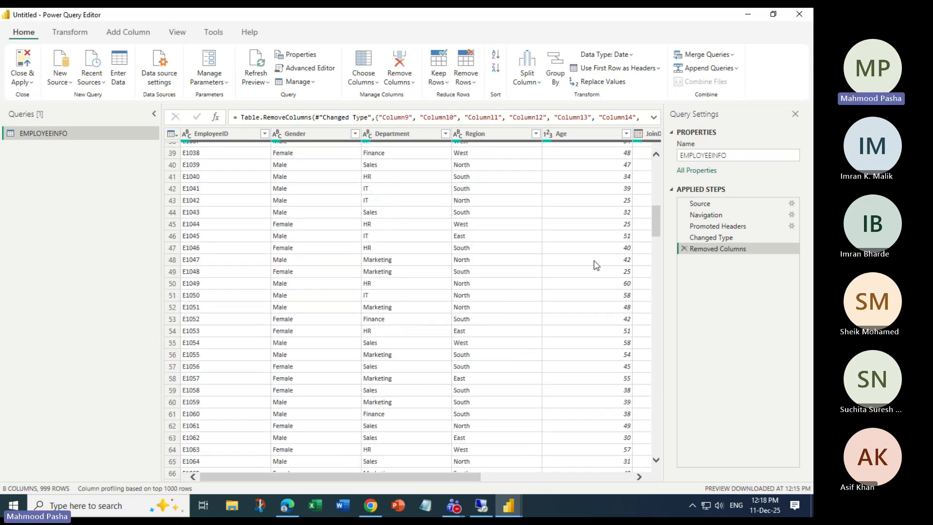
{"action": "scroll", "coordinate": [375, 331], "scroll_direction": "down", "scroll_amount": 20}
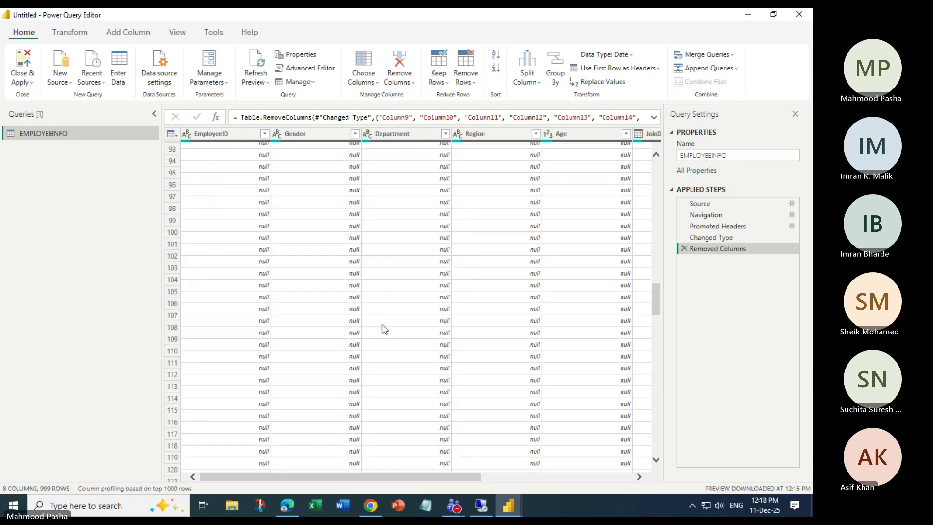
{"action": "scroll", "coordinate": [210, 316], "scroll_direction": "up", "scroll_amount": 8}
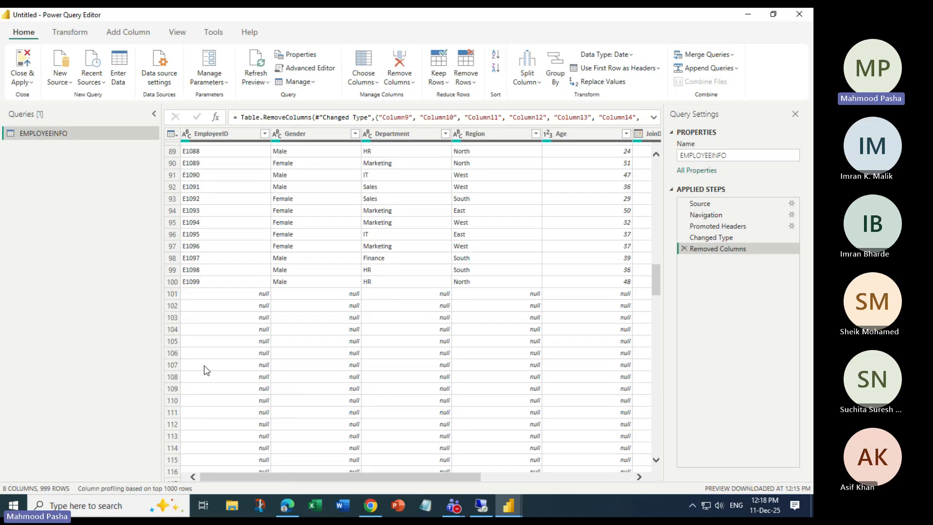
{"action": "left_click", "coordinate": [174, 294]}
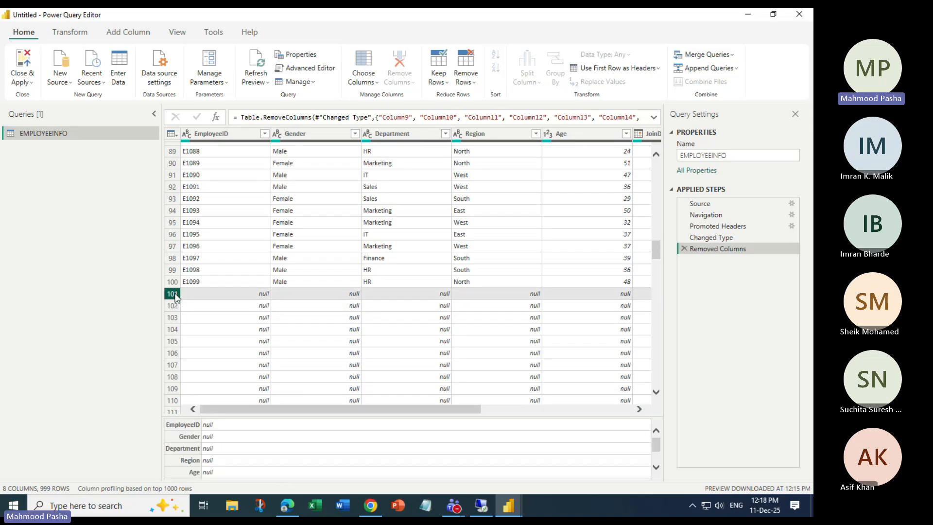
{"action": "key", "text": "Down"}
{"action": "key", "text": "Down"}
{"action": "left_click", "coordinate": [173, 294]}
{"action": "key", "text": "Up"}
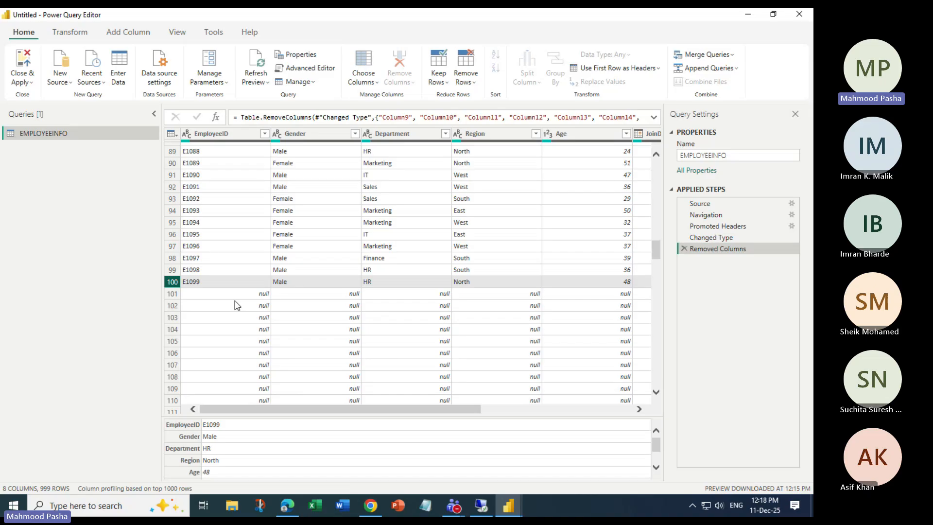
{"action": "scroll", "coordinate": [238, 304], "scroll_direction": "up", "scroll_amount": 3}
{"action": "scroll", "coordinate": [238, 304], "scroll_direction": "up", "scroll_amount": 7}
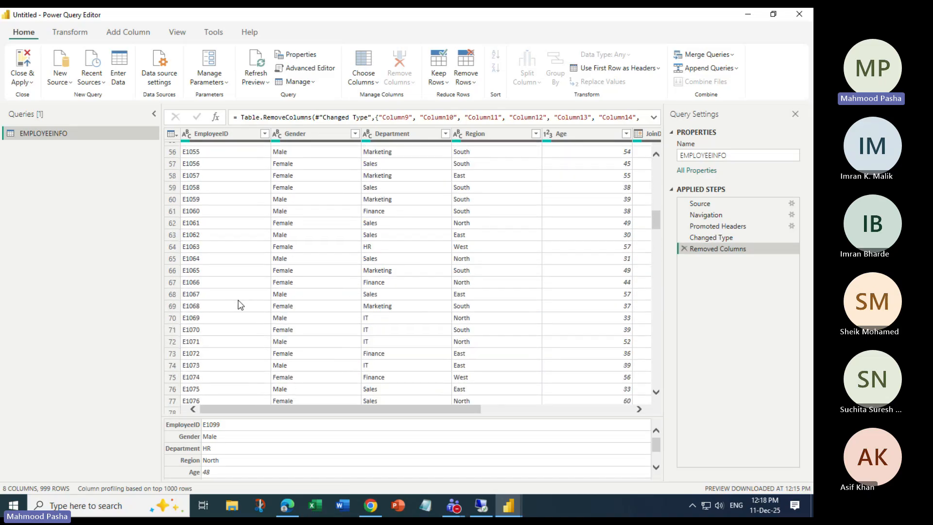
{"action": "scroll", "coordinate": [238, 305], "scroll_direction": "up", "scroll_amount": 12}
{"action": "scroll", "coordinate": [238, 304], "scroll_direction": "up", "scroll_amount": 6}
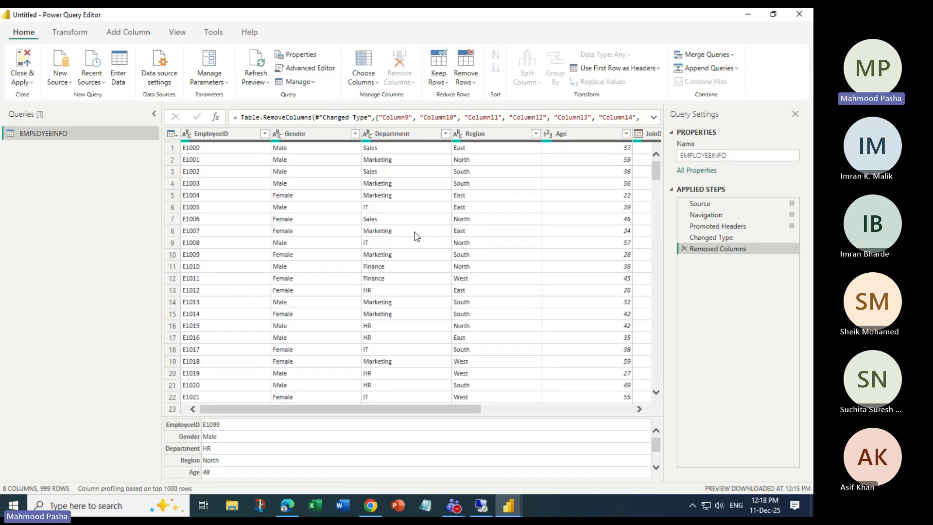
Keep a range of rows starting at row 1 with 100 rows.
{"action": "left_click", "coordinate": [438, 78]}
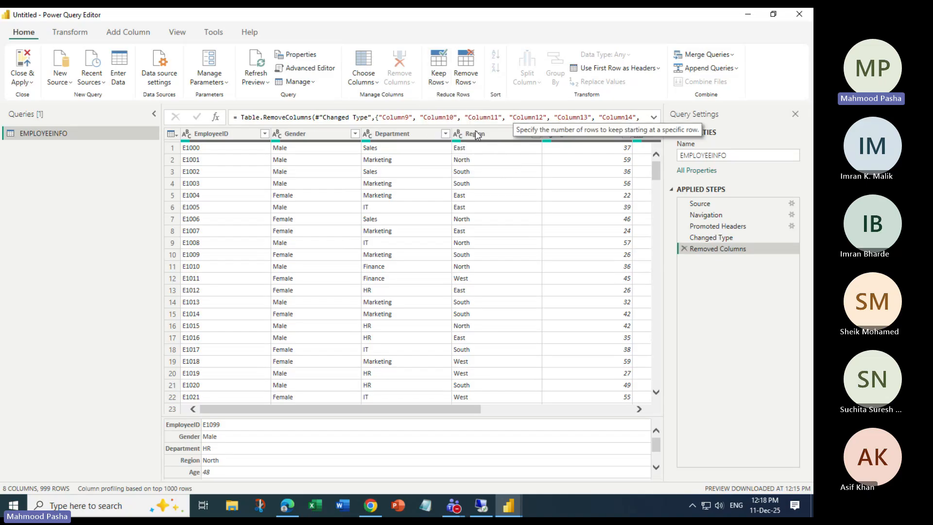
{"action": "left_click", "coordinate": [476, 135]}
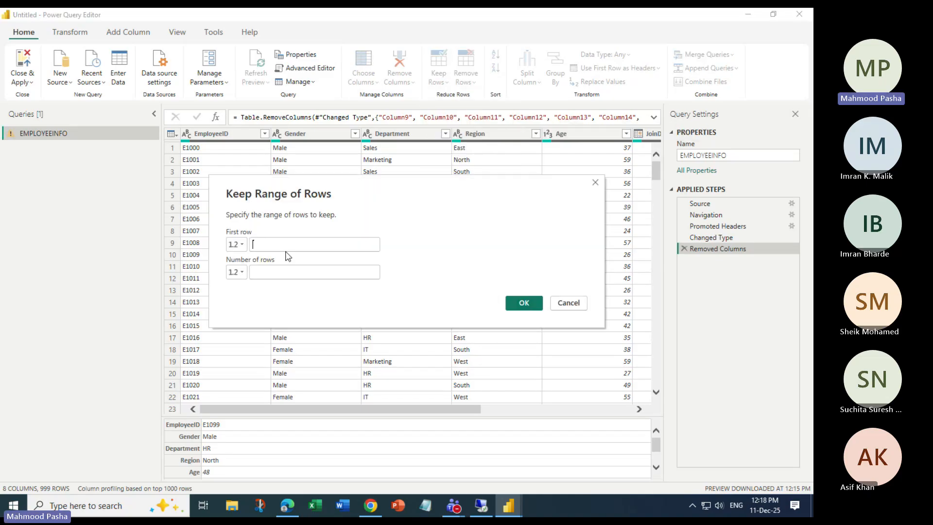
{"action": "type", "text": "1"}
{"action": "left_click", "coordinate": [263, 270]}
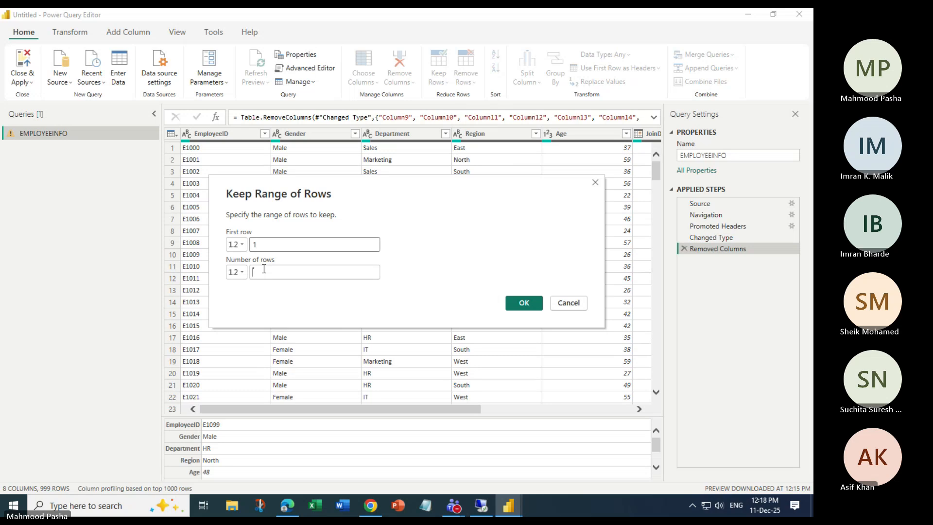
{"action": "type", "text": "100"}
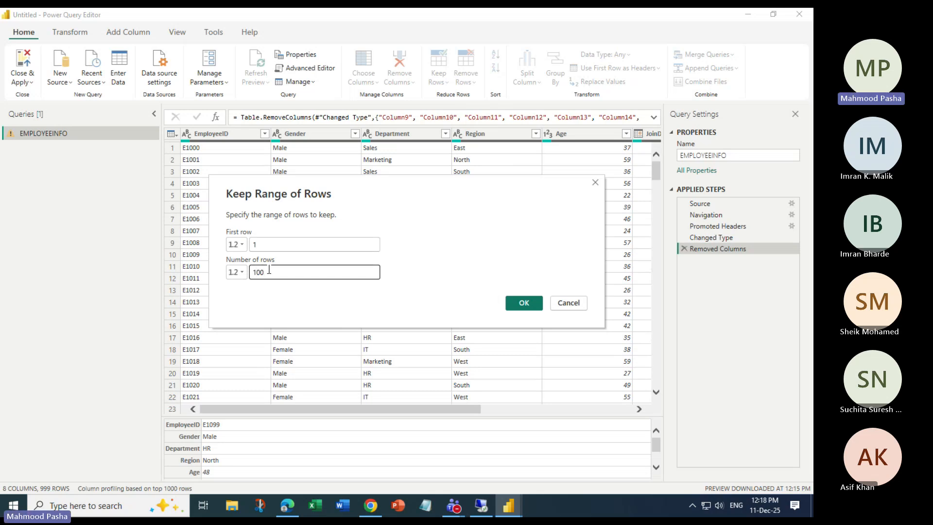
{"action": "left_click", "coordinate": [515, 305]}
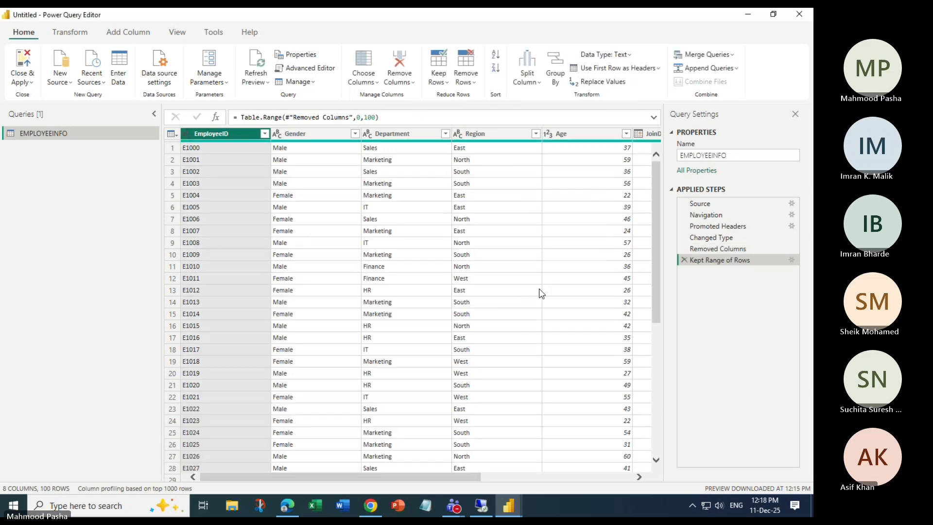
Scroll through EMPLOYEEINFO to verify the 100 employee rows from E1000 onward.
{"action": "scroll", "coordinate": [381, 348], "scroll_direction": "down", "scroll_amount": 7}
{"action": "scroll", "coordinate": [384, 348], "scroll_direction": "down", "scroll_amount": 7}
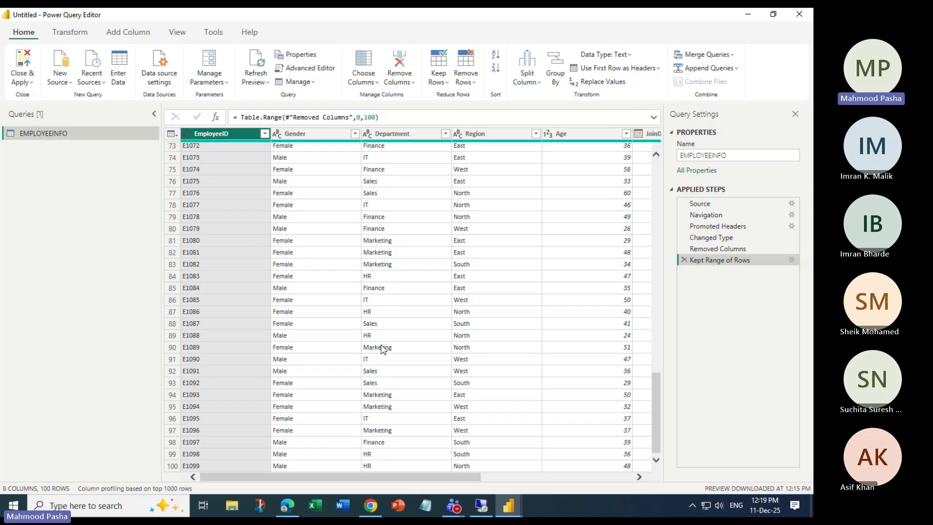
{"action": "scroll", "coordinate": [383, 349], "scroll_direction": "up", "scroll_amount": 14}
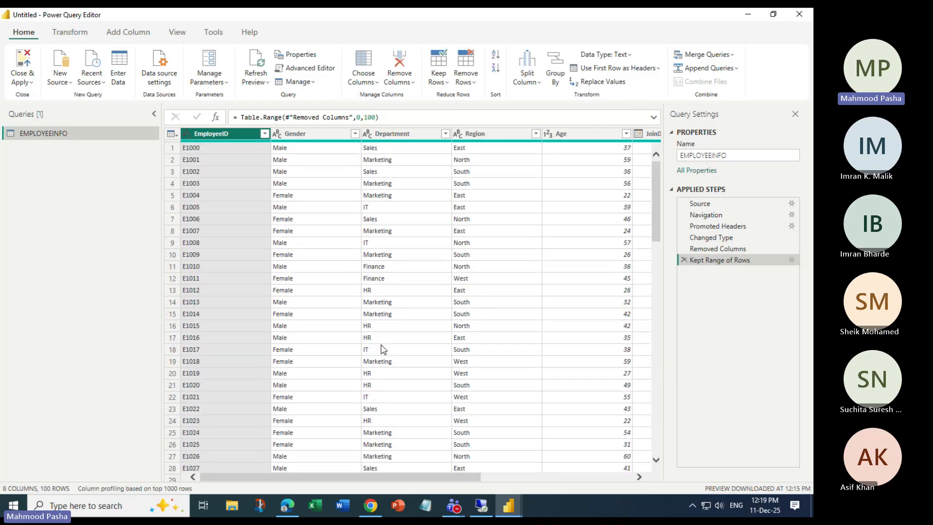
{"action": "left_click_drag", "start_coordinate": [414, 477], "coordinate": [291, 460]}
{"action": "scroll", "coordinate": [382, 395], "scroll_direction": "down", "scroll_amount": 20}
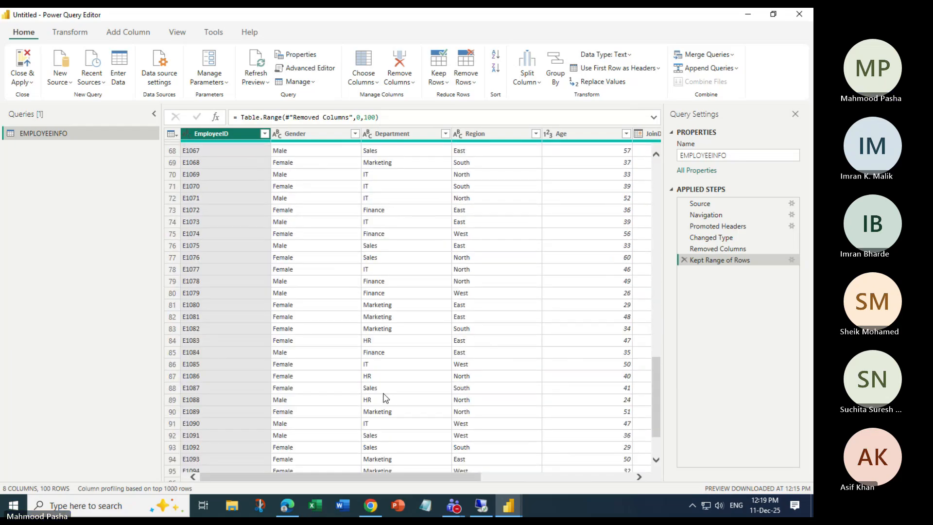
{"action": "scroll", "coordinate": [385, 397], "scroll_direction": "up", "scroll_amount": 5}
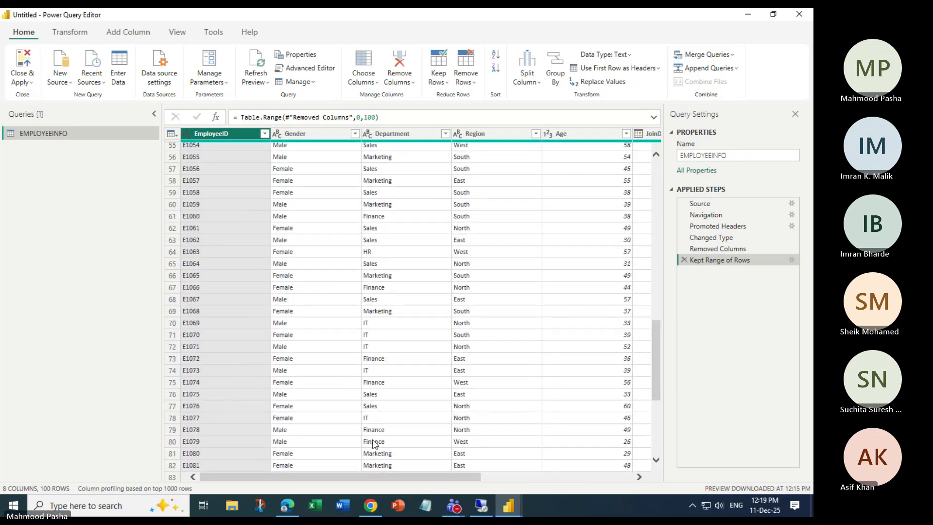
{"action": "scroll", "coordinate": [374, 443], "scroll_direction": "down", "scroll_amount": 6}
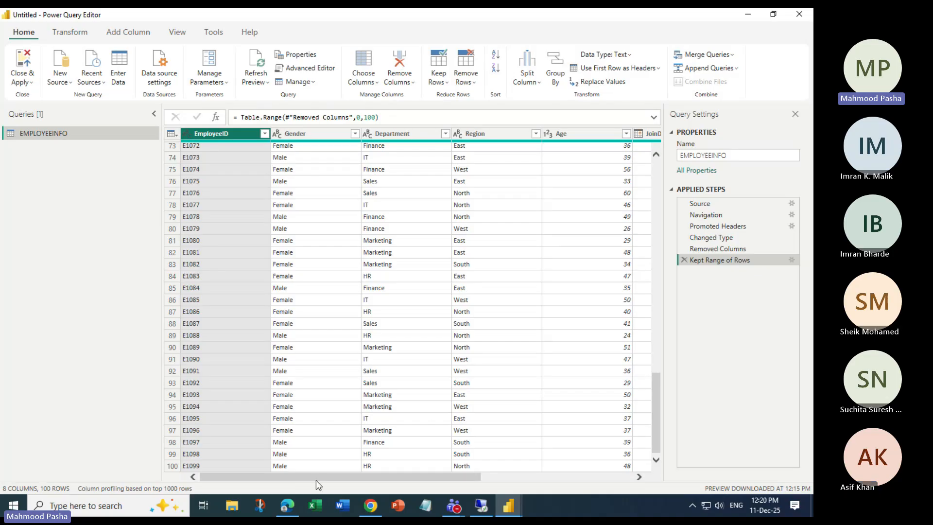
{"action": "left_click_drag", "start_coordinate": [316, 476], "coordinate": [347, 475]}
Select the EMPLOYEEINFO query name without changing it, then show the Add Column commands.
{"action": "left_click", "coordinate": [727, 156]}
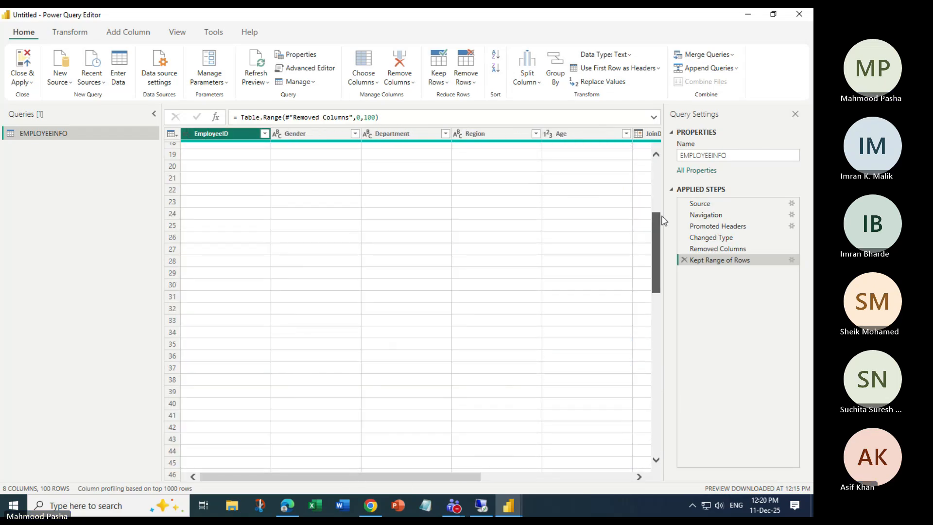
{"action": "double_click", "coordinate": [727, 156]}
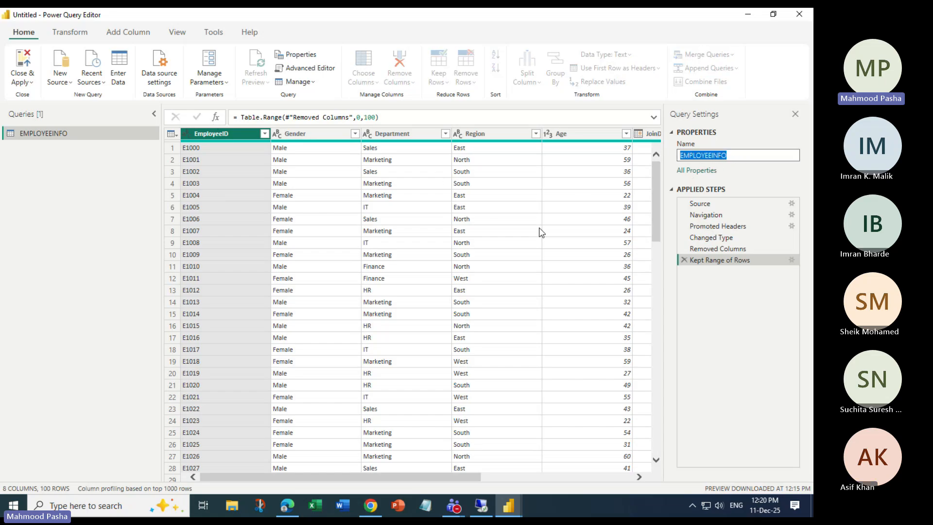
{"action": "left_click", "coordinate": [750, 322]}
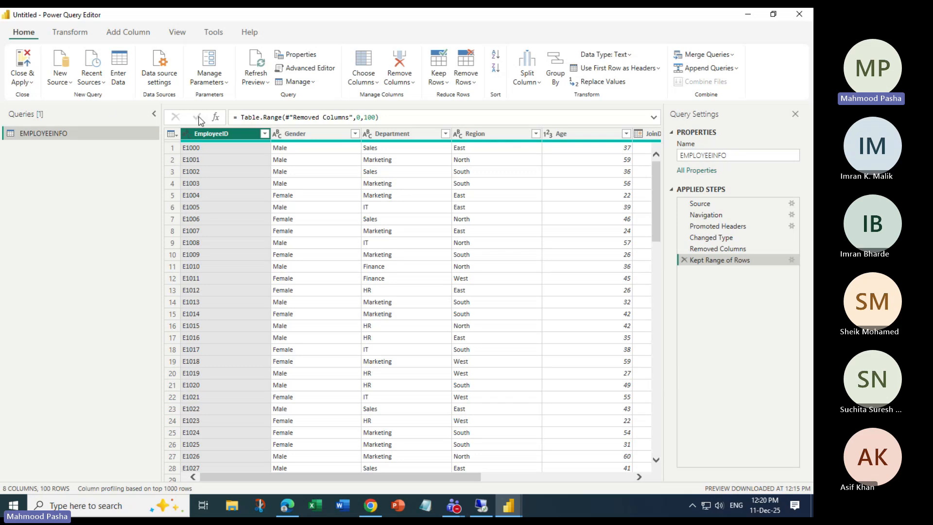
{"action": "left_click", "coordinate": [128, 32]}
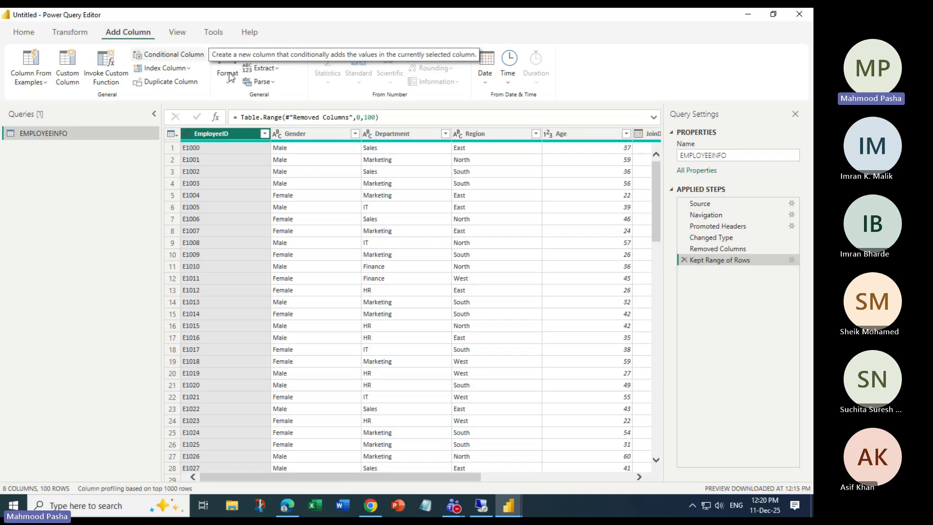
Scroll across to the ExitDate column, select its header, and switch to the View ribbon.
{"action": "left_click_drag", "start_coordinate": [381, 476], "coordinate": [585, 484]}
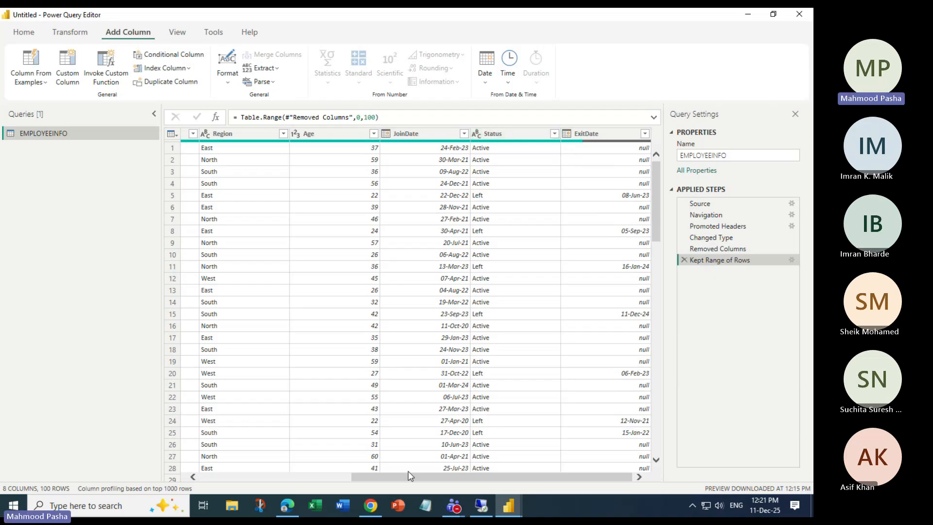
{"action": "left_click_drag", "start_coordinate": [411, 477], "coordinate": [252, 491]}
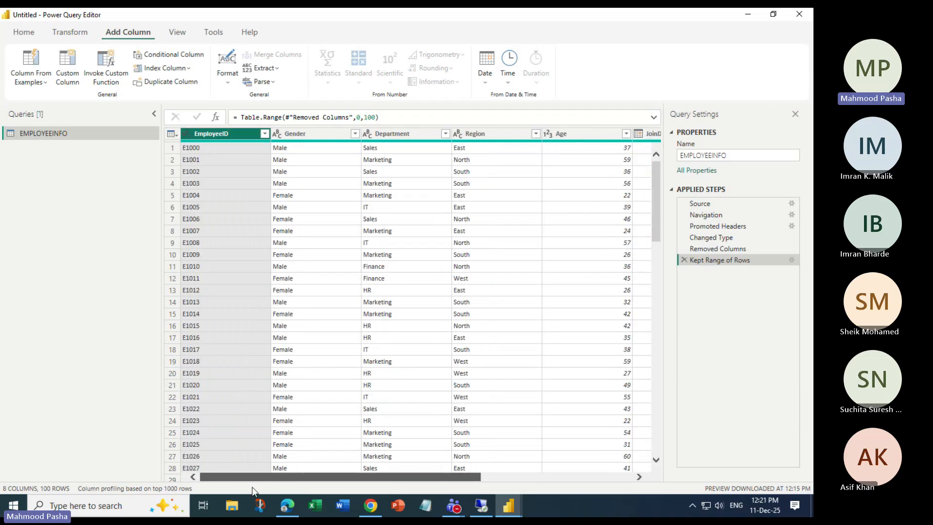
{"action": "left_click_drag", "start_coordinate": [353, 477], "coordinate": [504, 479]}
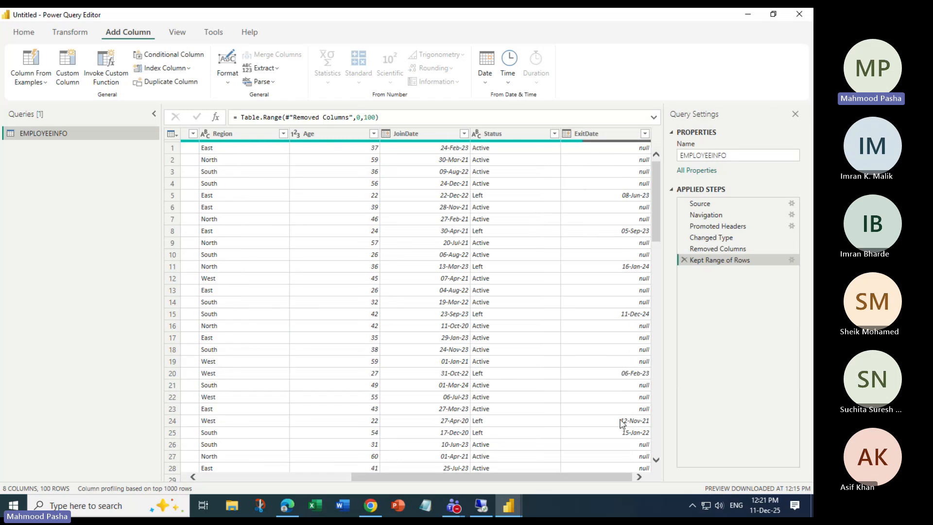
{"action": "left_click", "coordinate": [600, 138]}
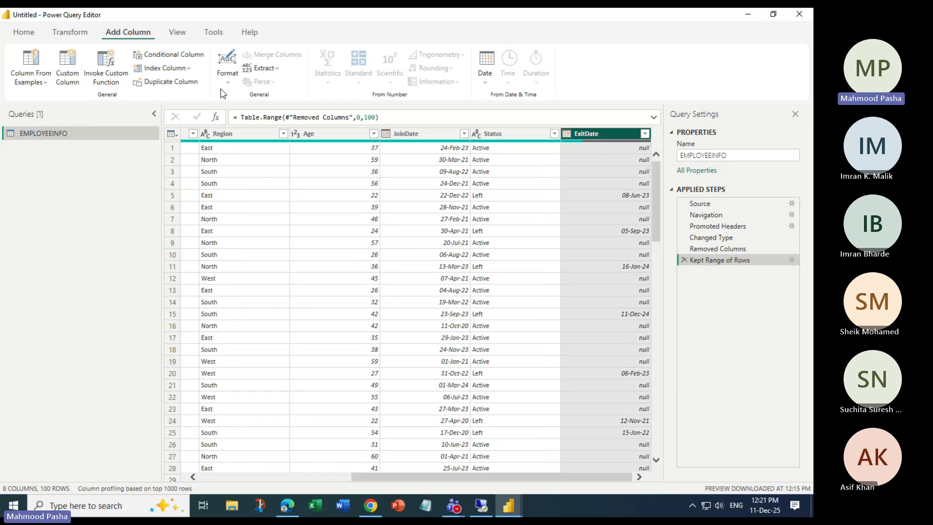
{"action": "left_click", "coordinate": [177, 32]}
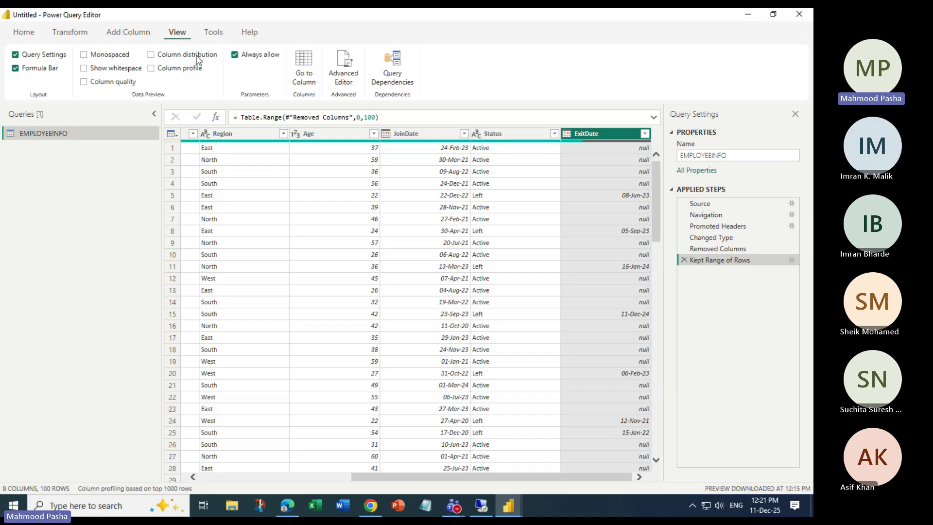
Turn on Column quality and Column distribution for the EMPLOYEEINFO preview.
{"action": "left_click", "coordinate": [84, 82]}
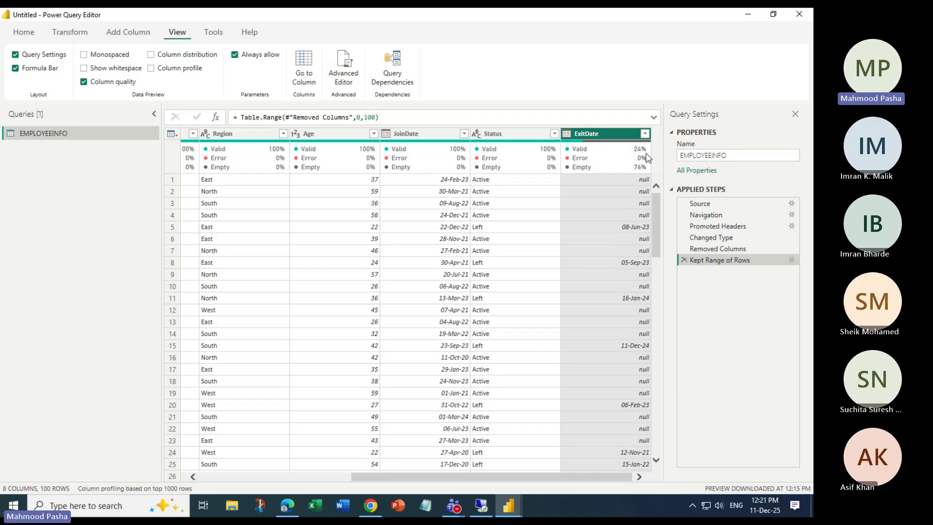
{"action": "mouse_move", "coordinate": [626, 155]}
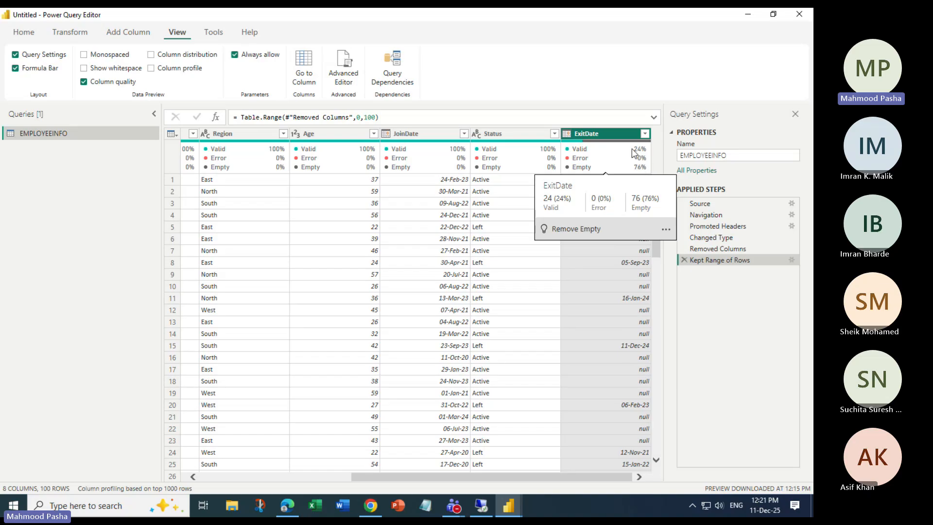
{"action": "left_click", "coordinate": [151, 55]}
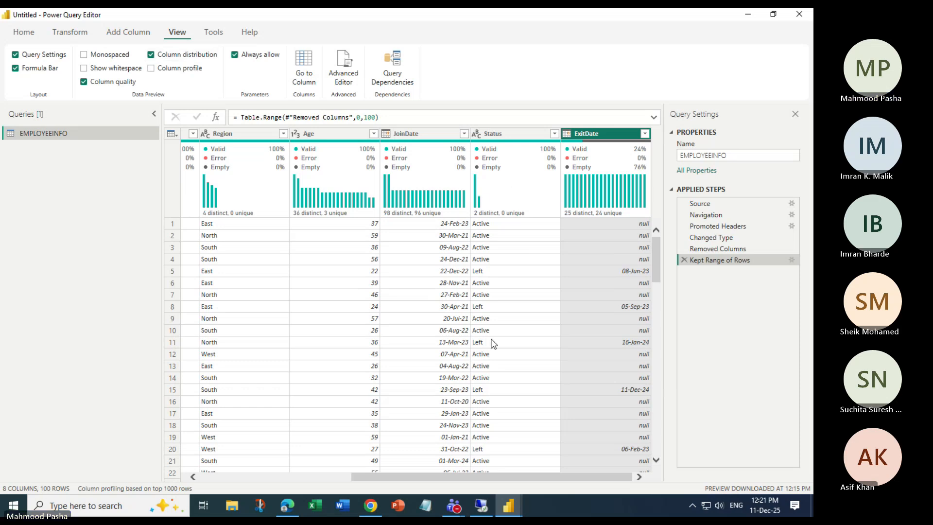
{"action": "mouse_move", "coordinate": [574, 217]}
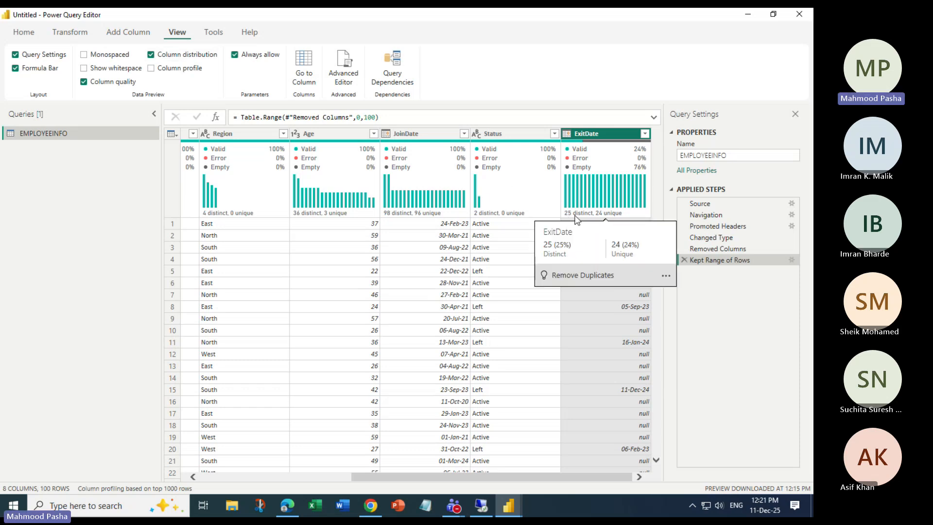
{"action": "mouse_move", "coordinate": [490, 217]}
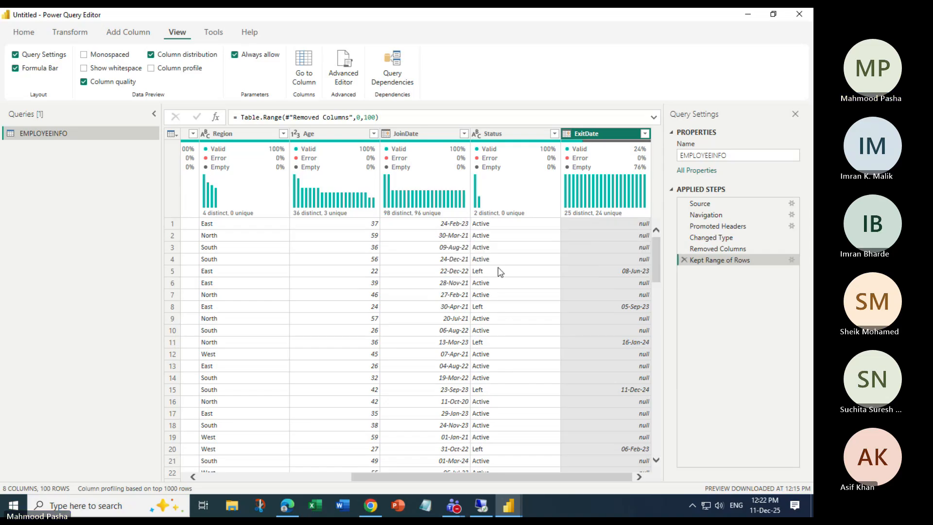
{"action": "mouse_move", "coordinate": [479, 179]}
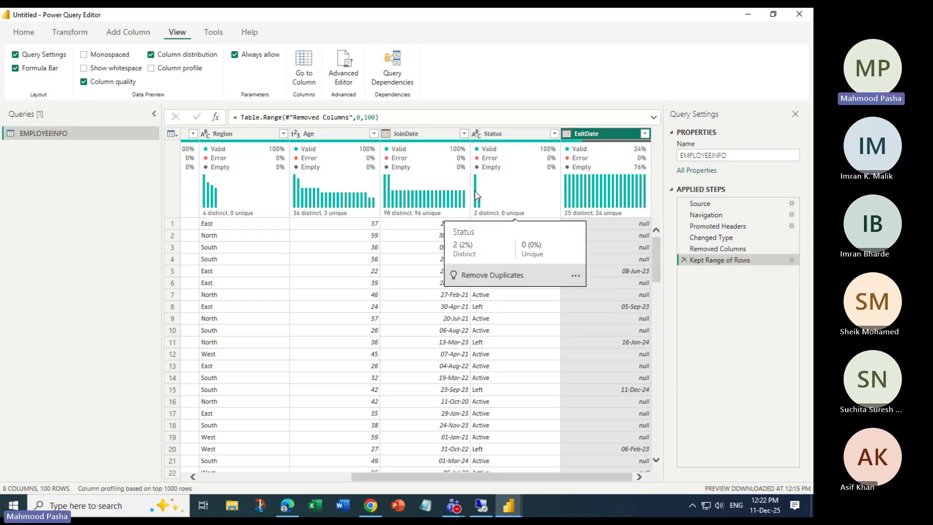
Try the Monospaced and Show whitespace options and toggle Column quality, turning each back off.
{"action": "left_click", "coordinate": [84, 55]}
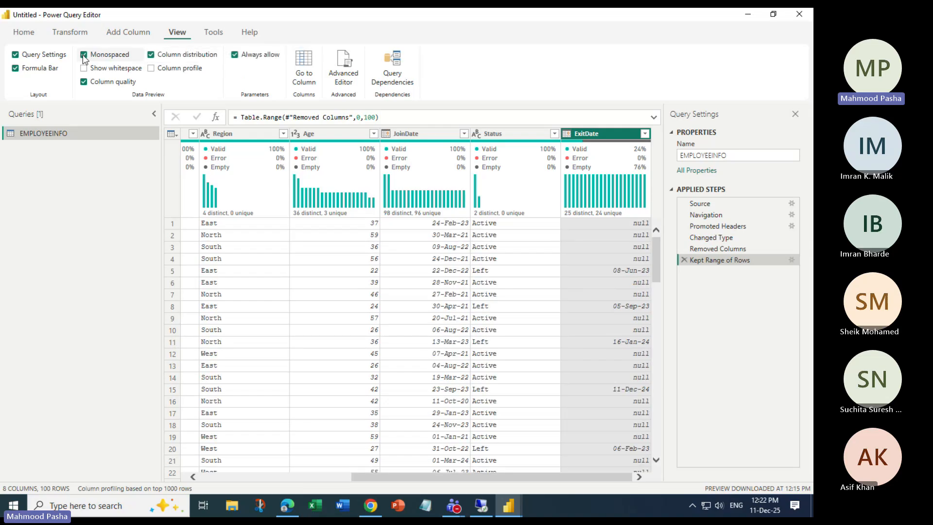
{"action": "left_click", "coordinate": [84, 55]}
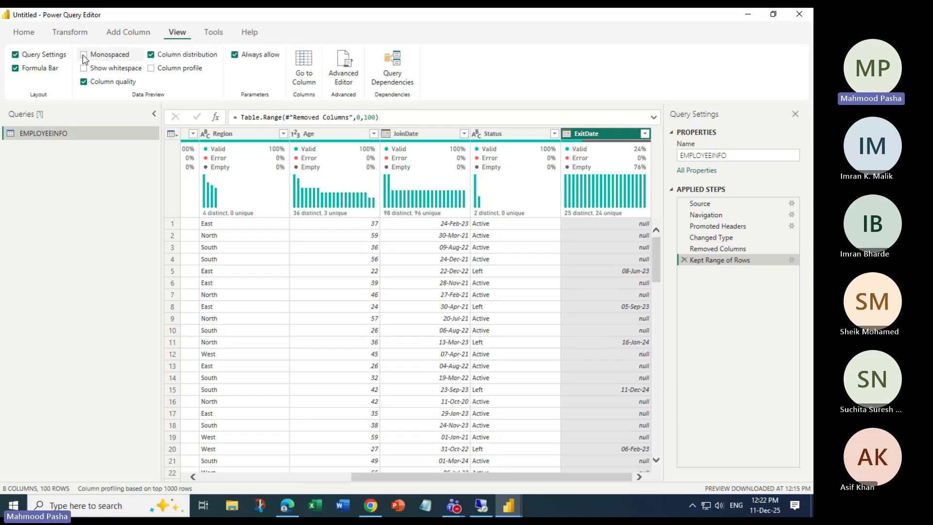
{"action": "left_click", "coordinate": [84, 69]}
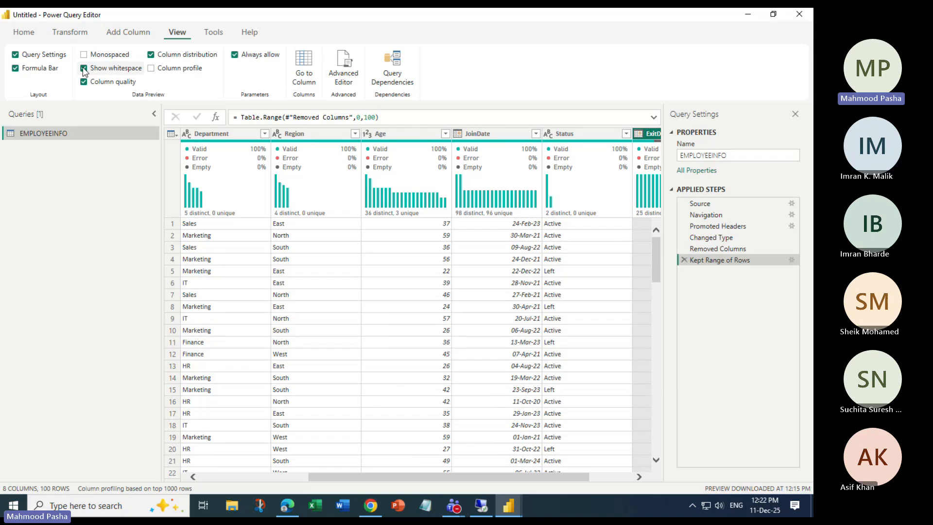
{"action": "left_click", "coordinate": [83, 68]}
{"action": "left_click", "coordinate": [83, 69]}
{"action": "left_click", "coordinate": [84, 69]}
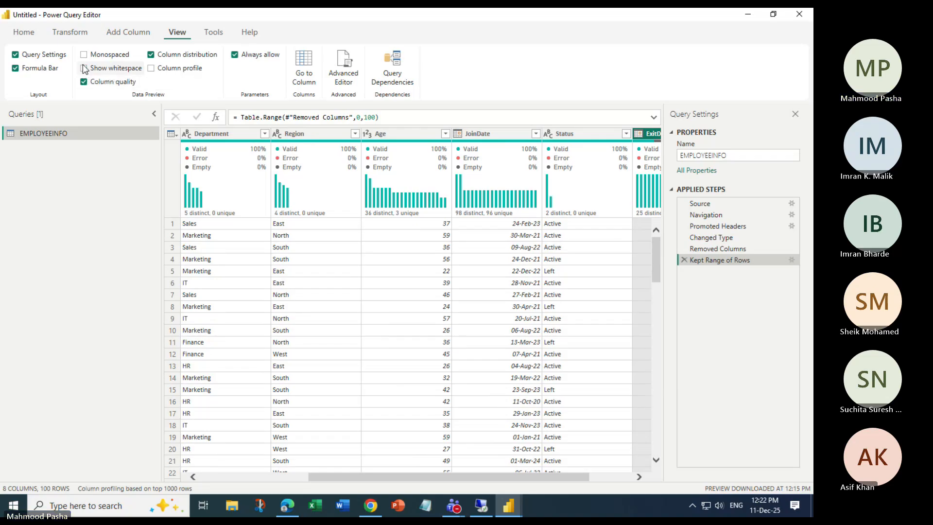
{"action": "left_click", "coordinate": [84, 82]}
{"action": "left_click", "coordinate": [84, 82]}
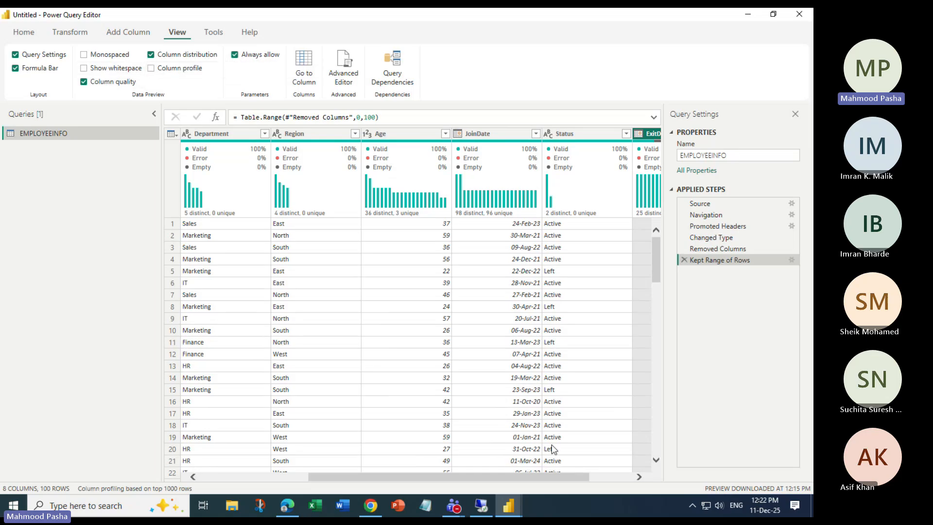
Turn on Column profile and inspect the ExitDate, Status and JoinDate profiles.
{"action": "scroll", "coordinate": [524, 479], "scroll_direction": "right", "scroll_amount": 3}
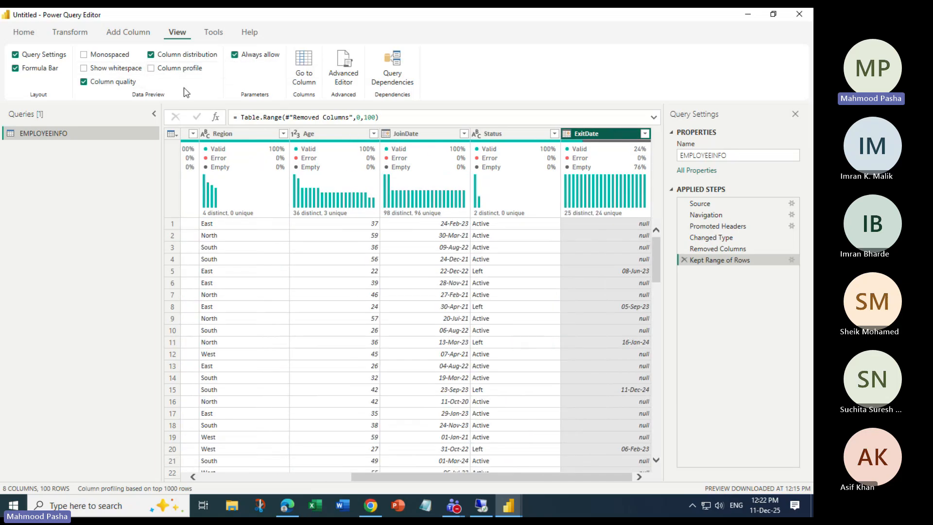
{"action": "left_click", "coordinate": [151, 68]}
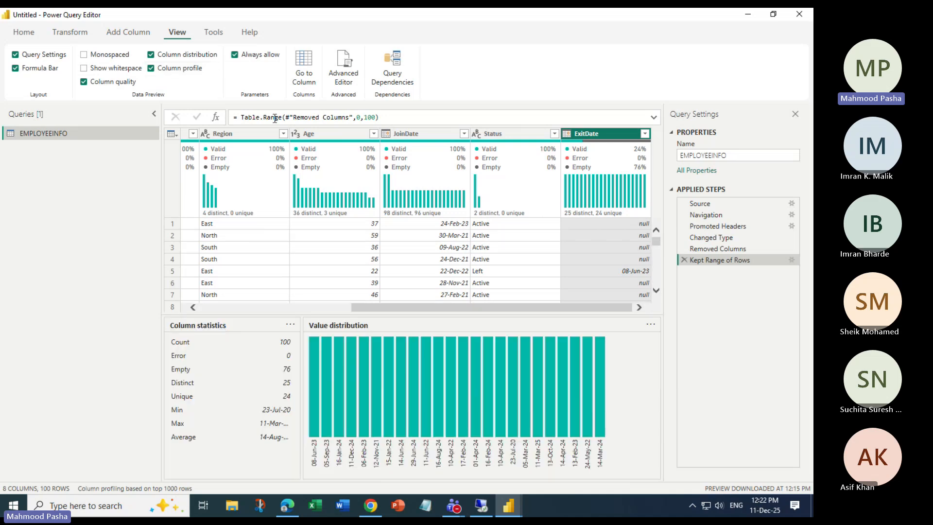
{"action": "left_click", "coordinate": [497, 138]}
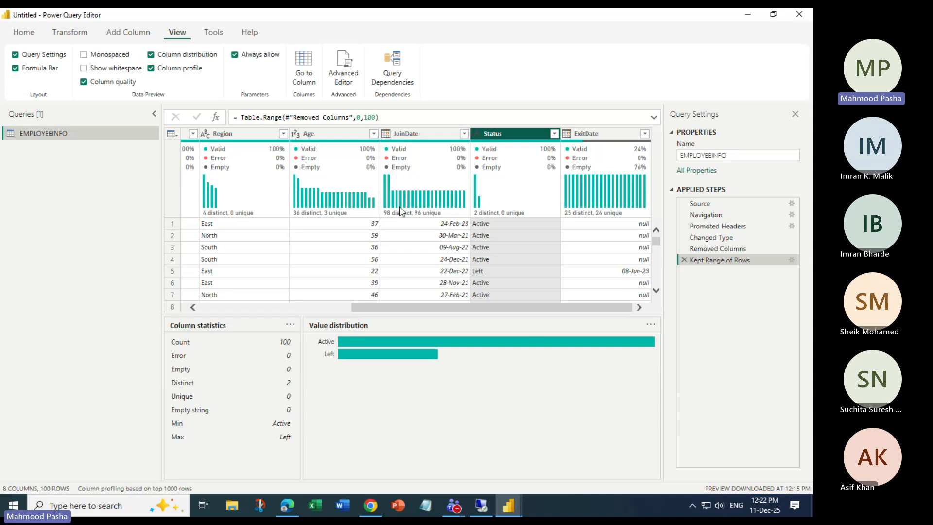
{"action": "left_click", "coordinate": [413, 135]}
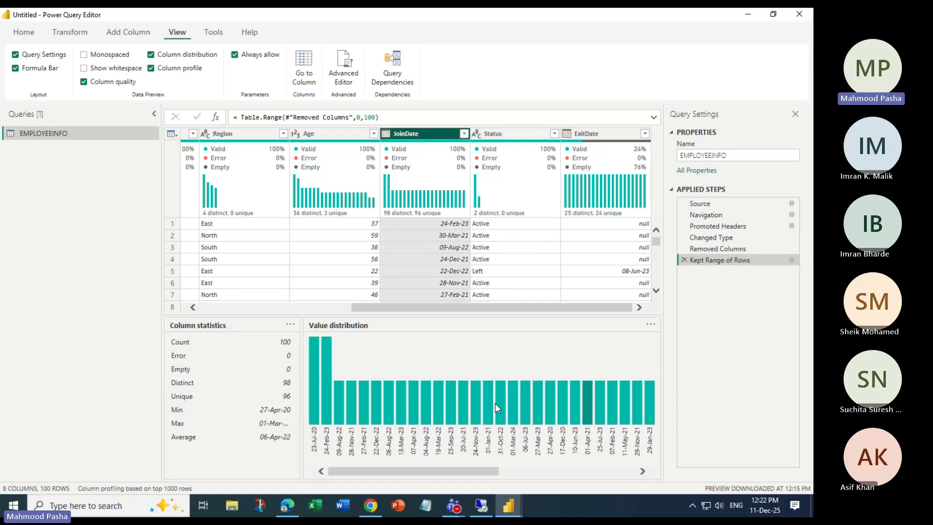
Switch off the monospaced, whitespace, column quality, distribution and profile displays.
{"action": "left_click", "coordinate": [84, 69]}
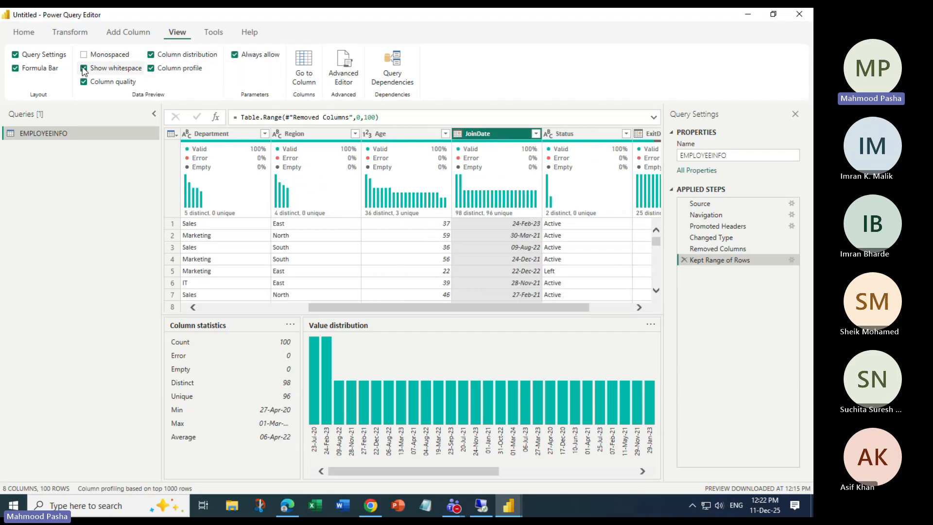
{"action": "left_click", "coordinate": [84, 55]}
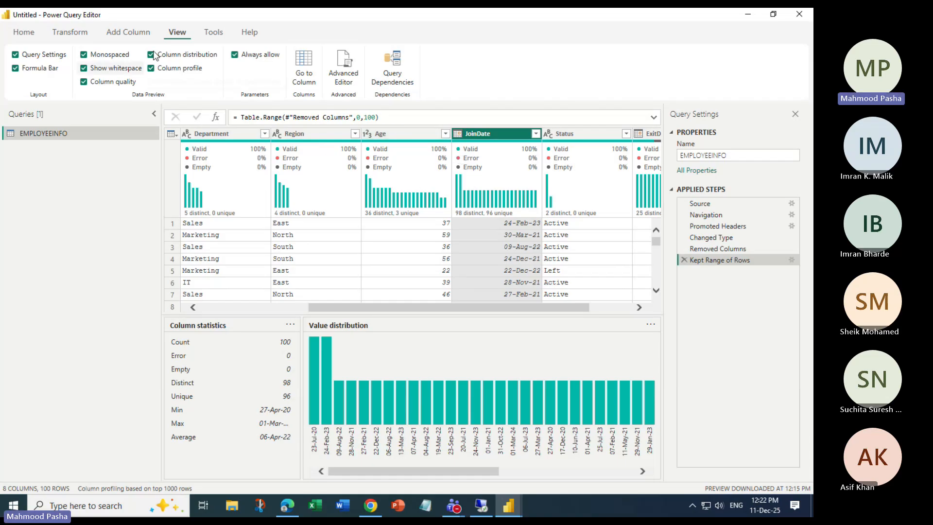
{"action": "left_click", "coordinate": [84, 55]}
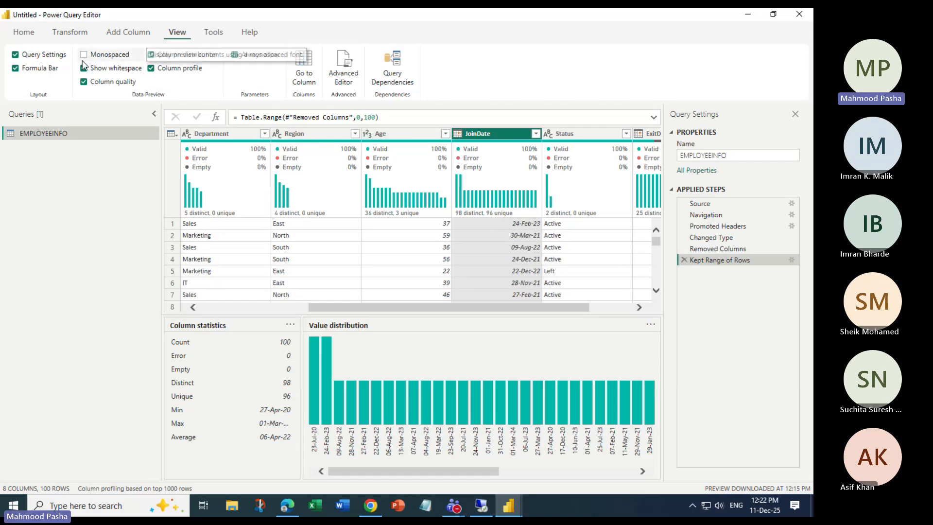
{"action": "left_click", "coordinate": [84, 68]}
{"action": "left_click", "coordinate": [83, 82]}
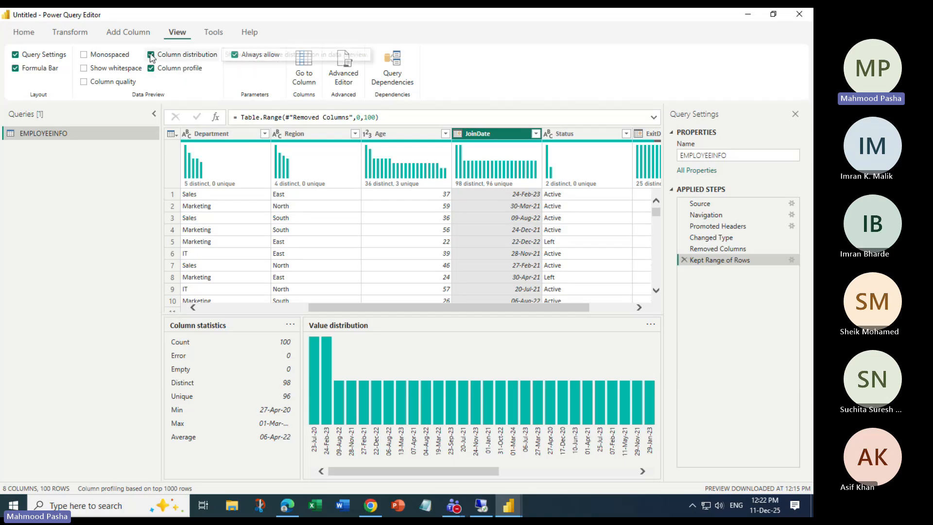
{"action": "left_click", "coordinate": [150, 54]}
{"action": "left_click", "coordinate": [150, 68]}
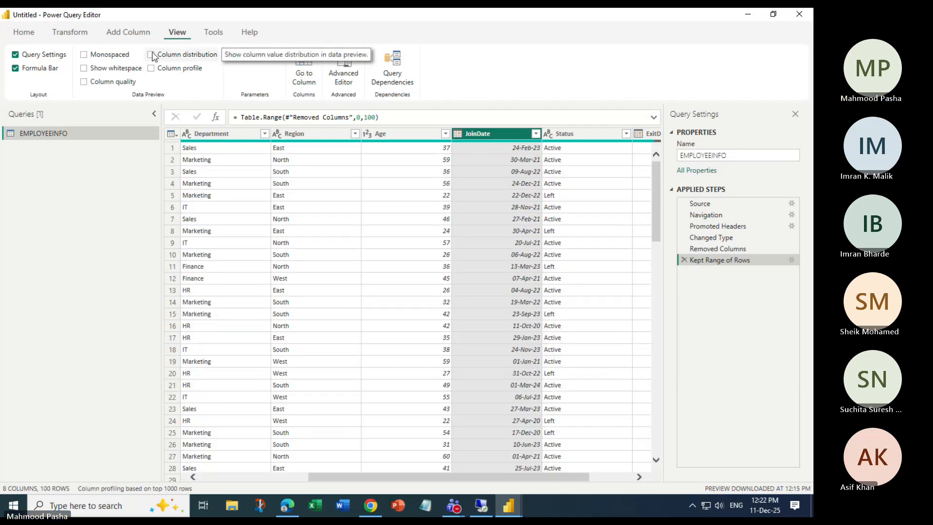
{"action": "left_click", "coordinate": [151, 54]}
{"action": "left_click", "coordinate": [151, 55]}
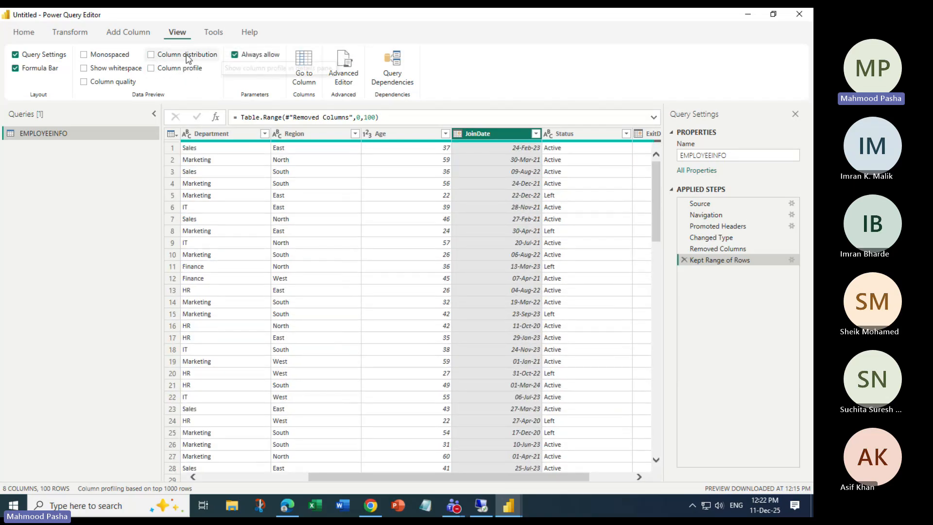
Browse the Transform and Add Column ribbons, then toggle Show whitespace on and off.
{"action": "left_click", "coordinate": [59, 33]}
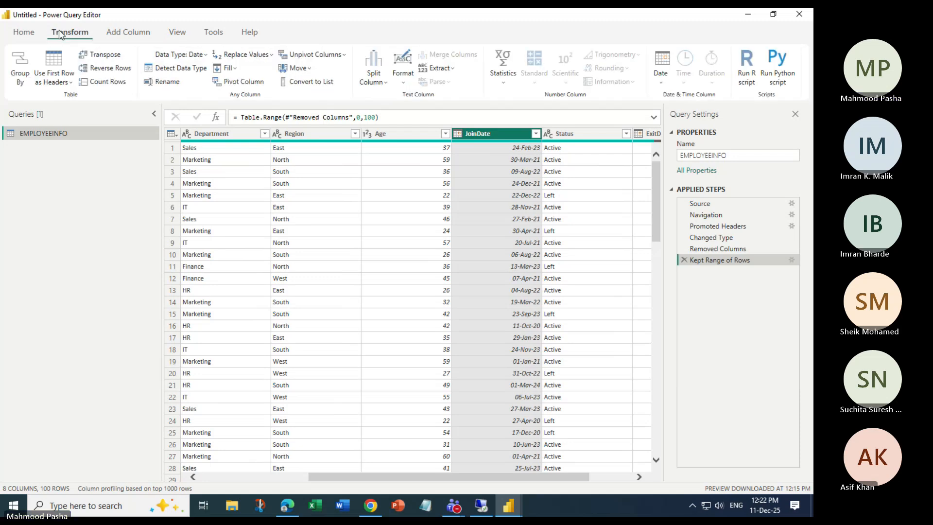
{"action": "left_click", "coordinate": [177, 33]}
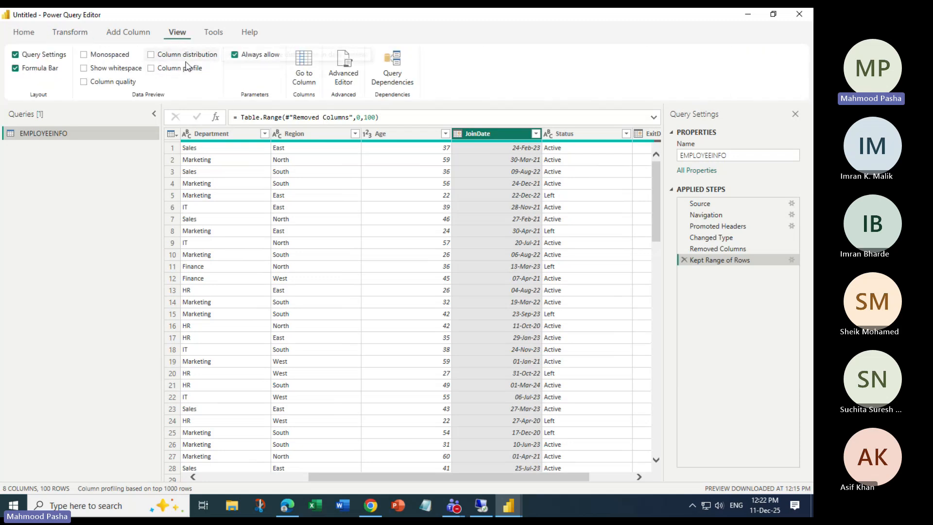
{"action": "left_click", "coordinate": [118, 33]}
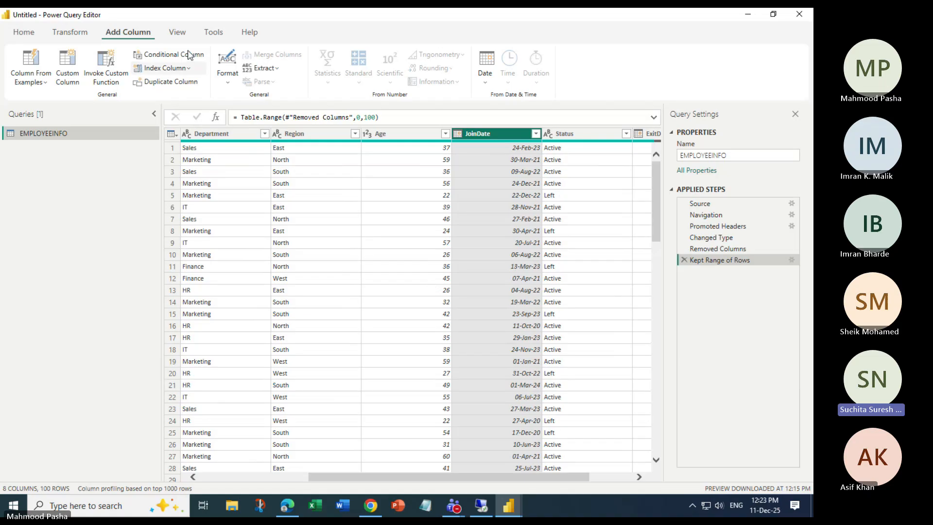
{"action": "left_click", "coordinate": [176, 31]}
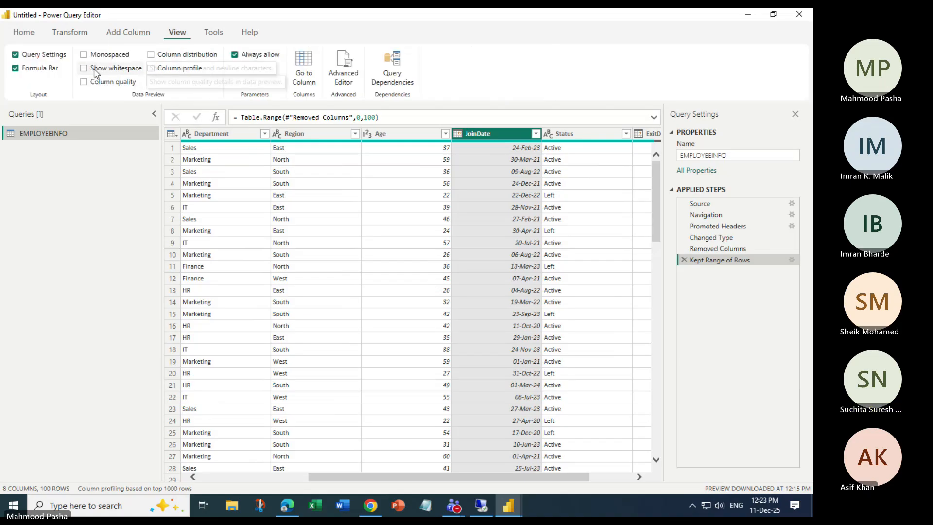
{"action": "left_click", "coordinate": [87, 68]}
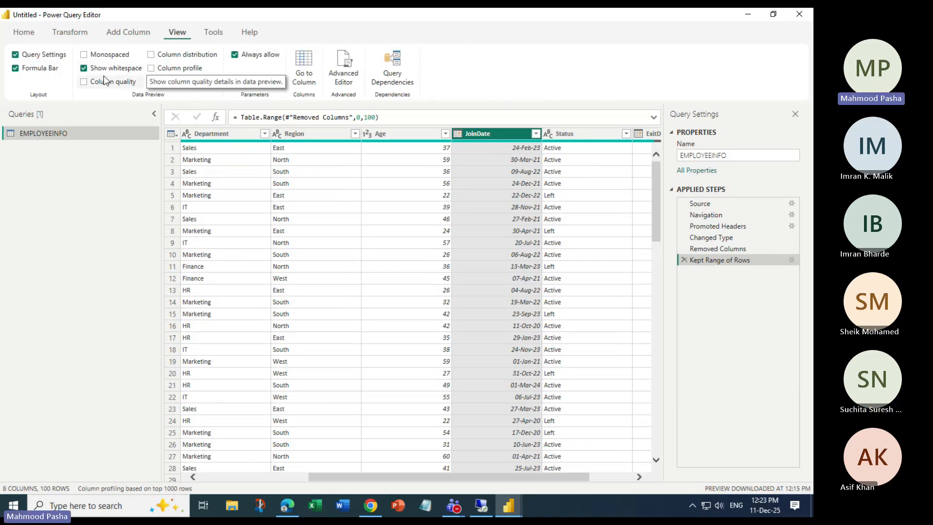
{"action": "left_click", "coordinate": [84, 69]}
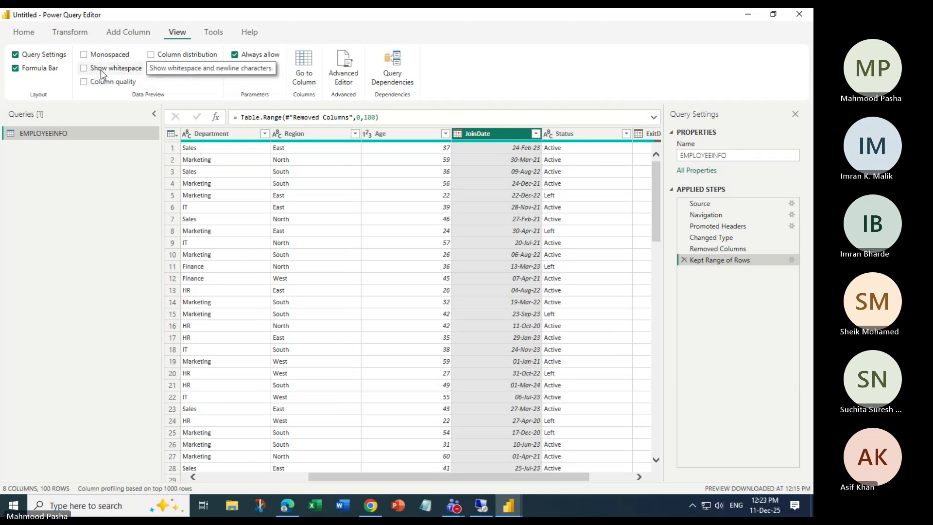
Toggle monospaced, quality, profile and distribution views on and off, ending on Add Column.
{"action": "left_click", "coordinate": [68, 33]}
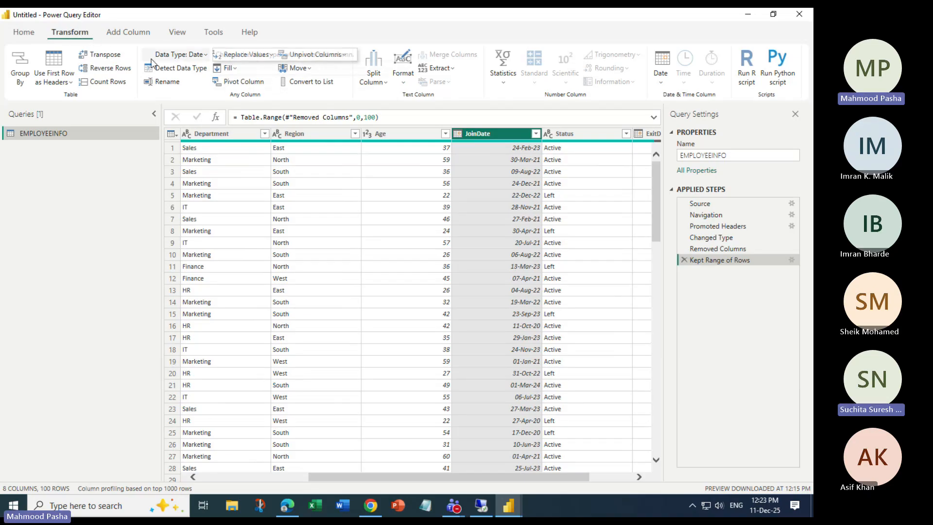
{"action": "left_click", "coordinate": [138, 34]}
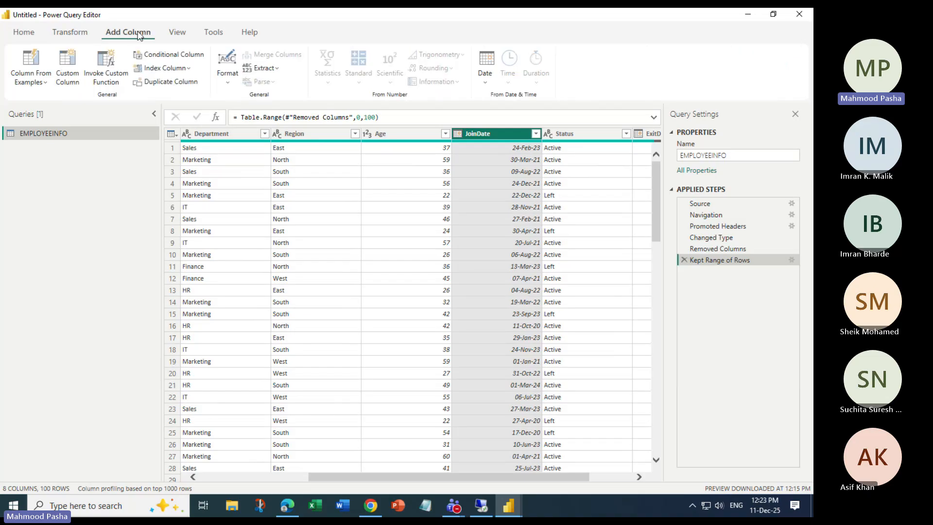
{"action": "left_click", "coordinate": [177, 33]}
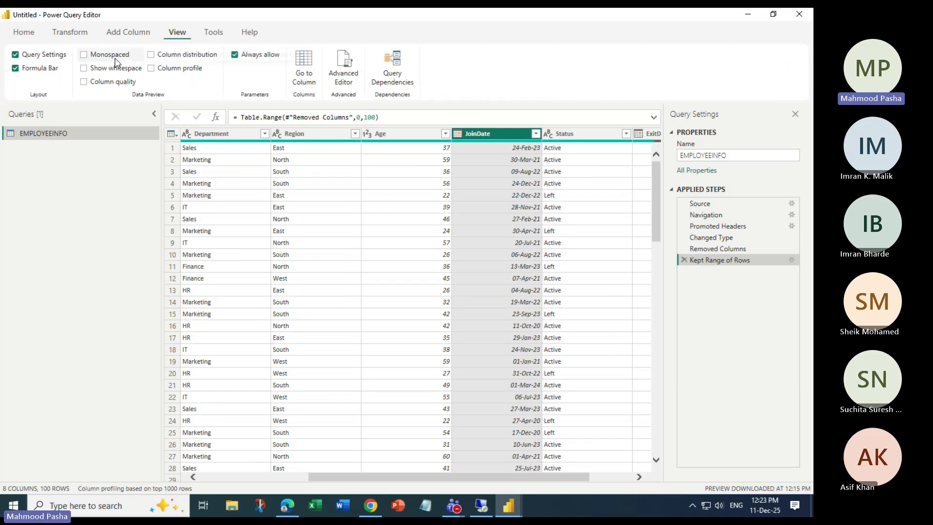
{"action": "left_click", "coordinate": [83, 55]}
{"action": "left_click", "coordinate": [83, 81]}
{"action": "left_click", "coordinate": [151, 68]}
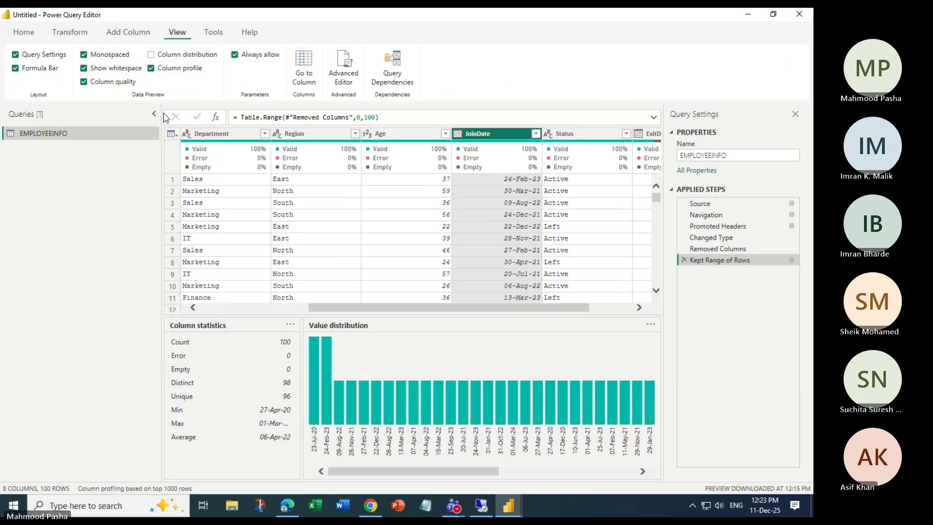
{"action": "left_click", "coordinate": [151, 55]}
{"action": "left_click", "coordinate": [152, 55]}
{"action": "left_click", "coordinate": [151, 68]}
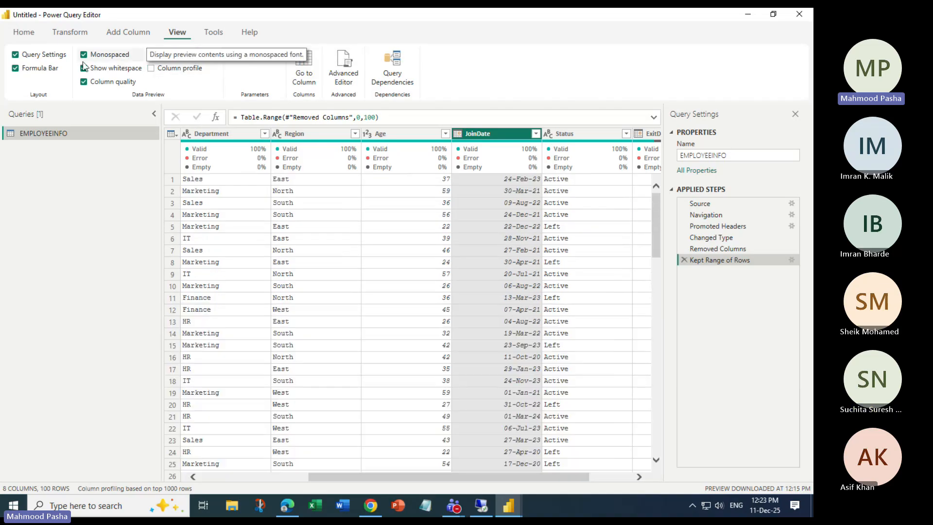
{"action": "left_click", "coordinate": [84, 54]}
{"action": "left_click", "coordinate": [84, 81]}
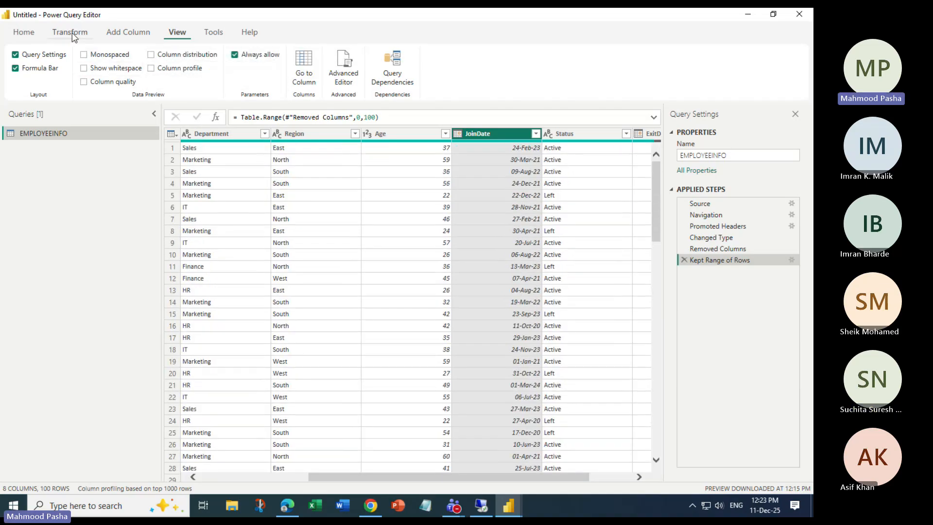
{"action": "left_click", "coordinate": [73, 32]}
{"action": "left_click", "coordinate": [114, 33]}
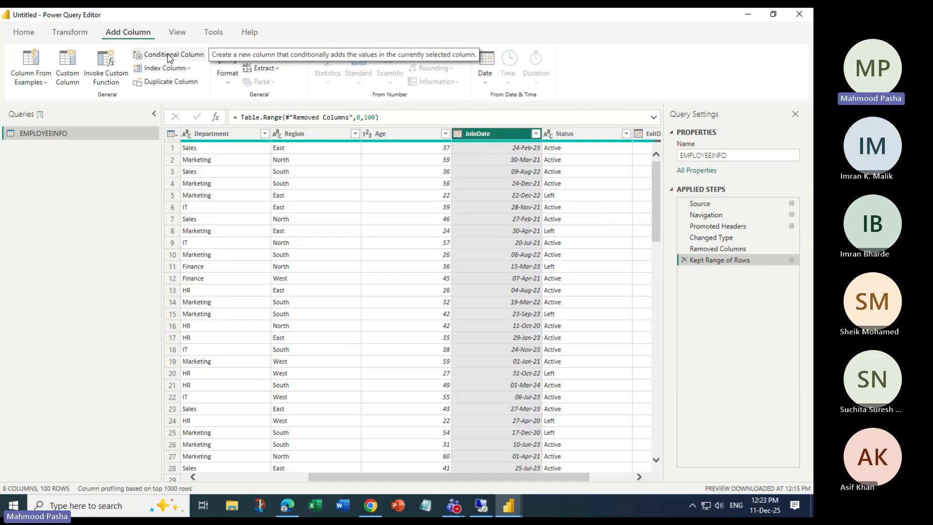
Start a conditional column and name it AttritionFlag.
{"action": "left_click", "coordinate": [169, 56]}
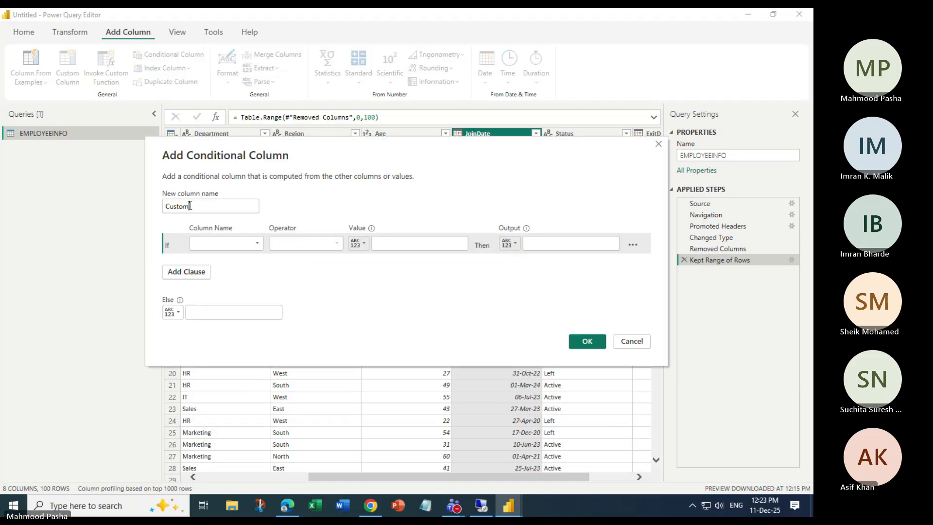
{"action": "left_click_drag", "start_coordinate": [190, 206], "coordinate": [11, 275]}
{"action": "key", "text": "alt+Tab"}
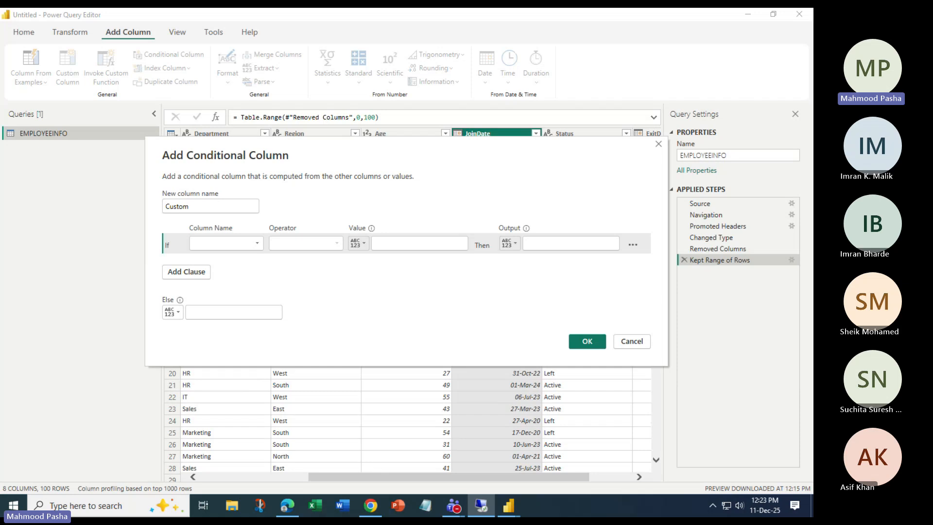
{"action": "left_click_drag", "start_coordinate": [229, 206], "coordinate": [169, 206]}
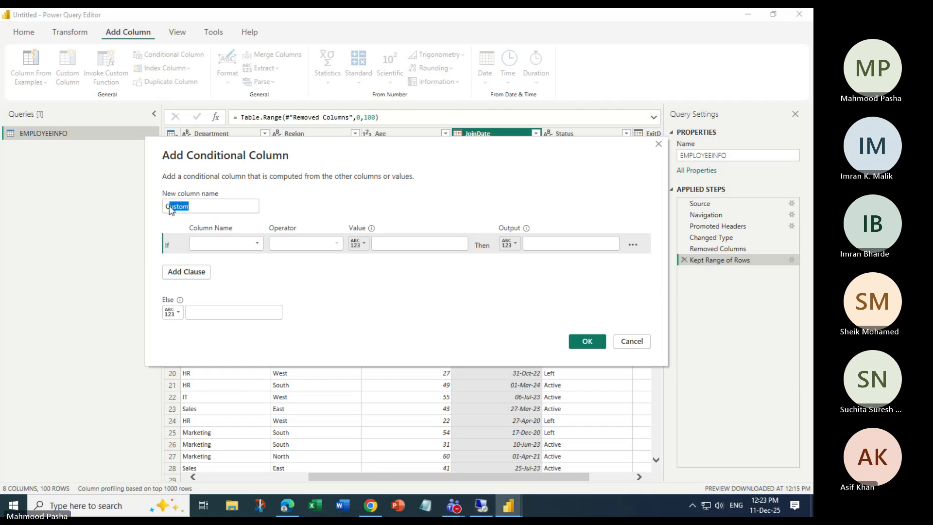
{"action": "key", "text": "BackSpace"}
{"action": "key", "text": "BackSpace"}
{"action": "type", "text": "Attri"}
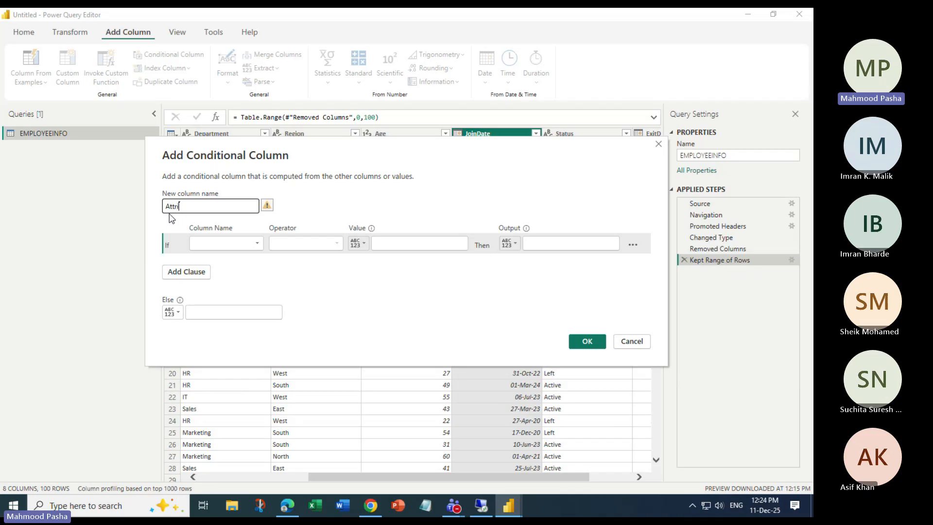
{"action": "type", "text": "tionF"}
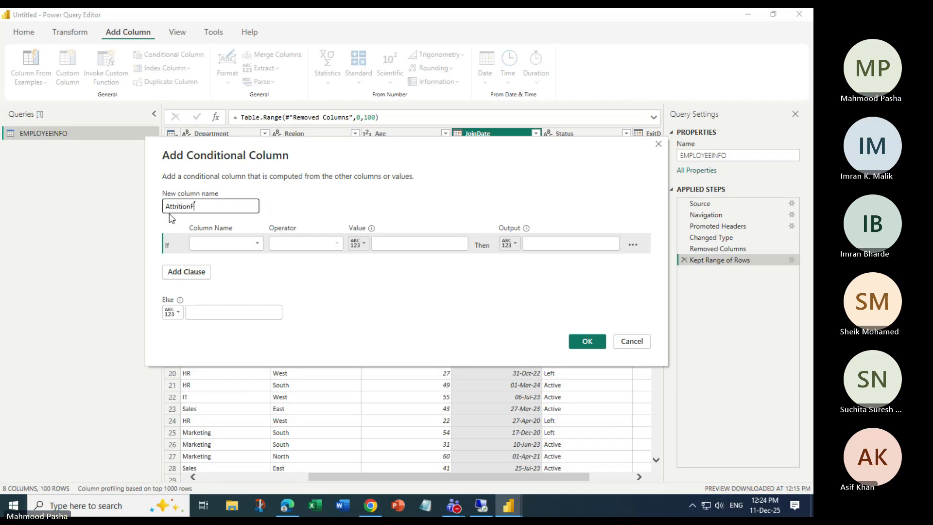
{"action": "type", "text": "lag"}
Define If Status equals Left then 1, else 0, and create the column.
{"action": "left_click", "coordinate": [211, 245]}
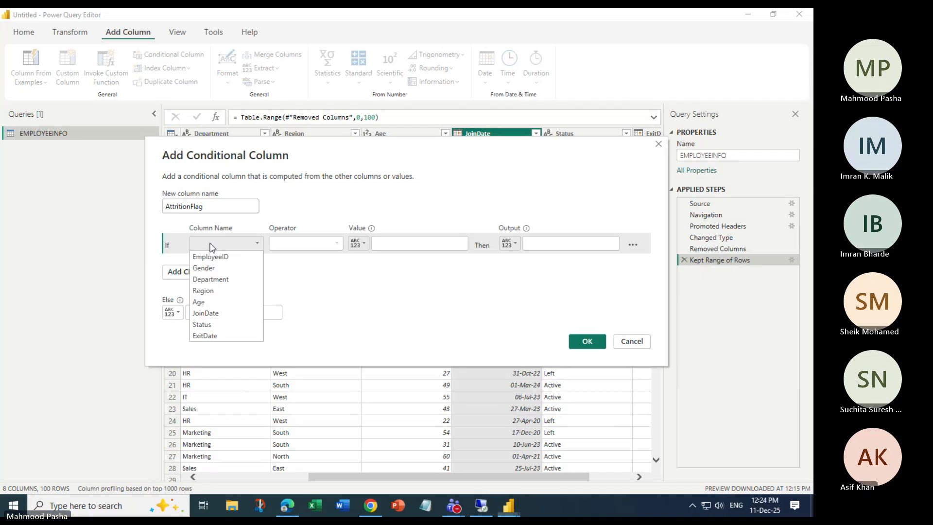
{"action": "left_click", "coordinate": [214, 325]}
{"action": "left_click", "coordinate": [394, 244]}
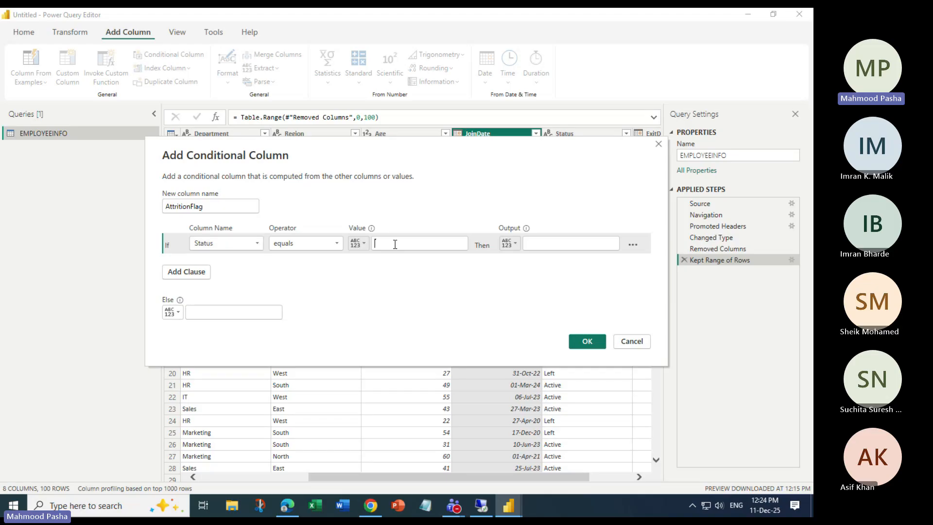
{"action": "type", "text": "Left"}
{"action": "left_click", "coordinate": [535, 245]}
{"action": "type", "text": "1"}
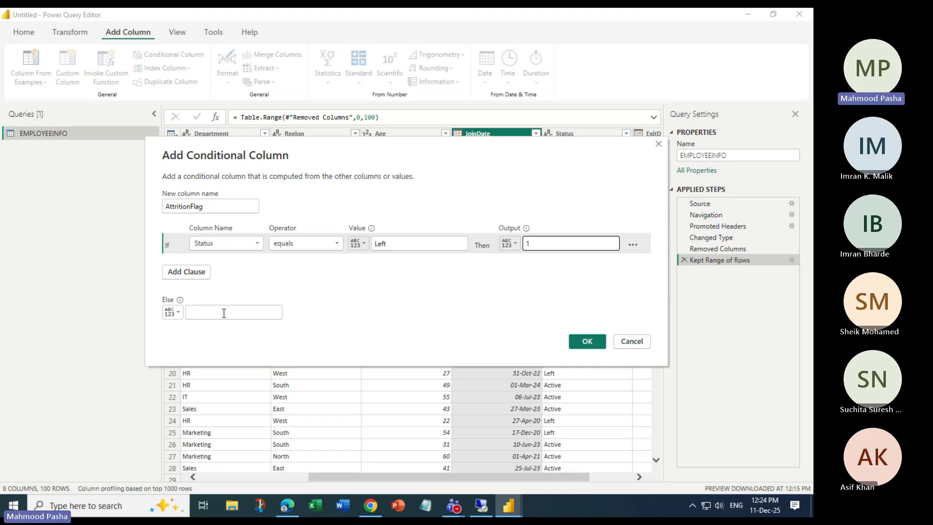
{"action": "left_click", "coordinate": [193, 312]}
{"action": "type", "text": "0"}
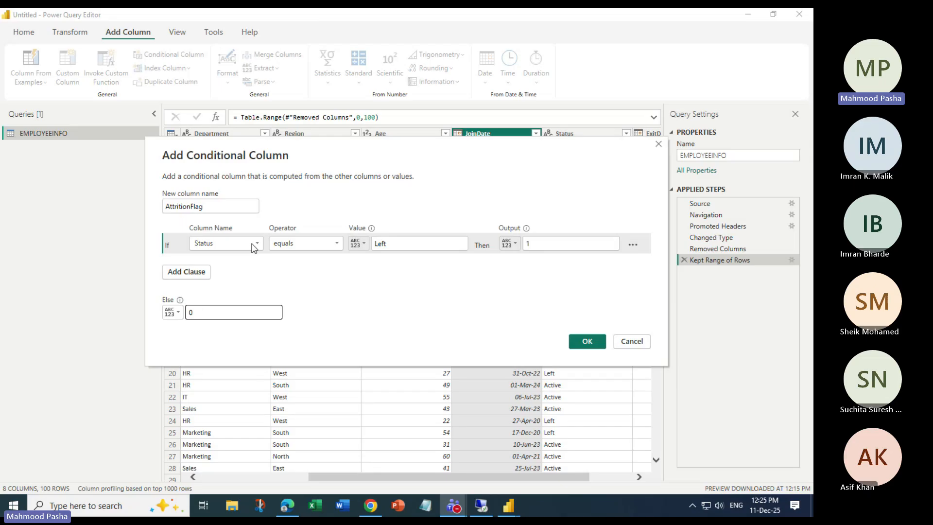
{"action": "left_click", "coordinate": [581, 344]}
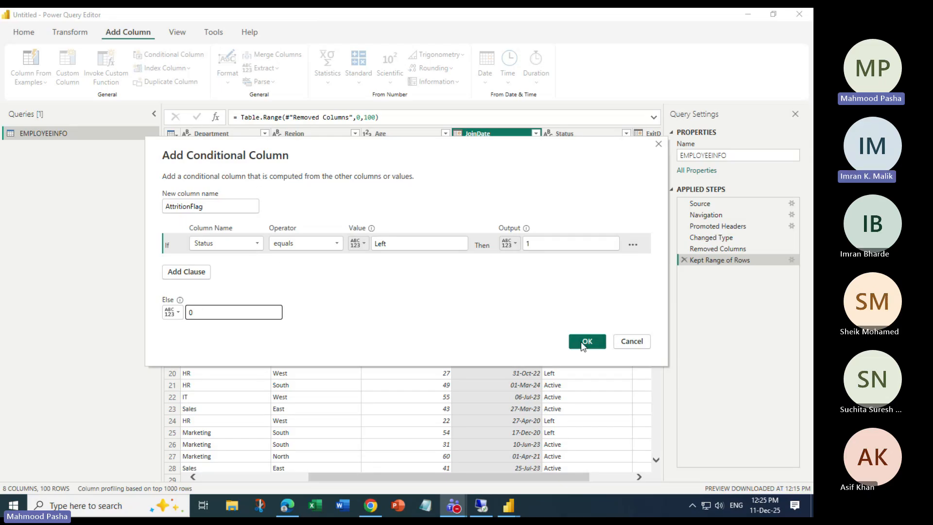
{"action": "double_click", "coordinate": [715, 273]}
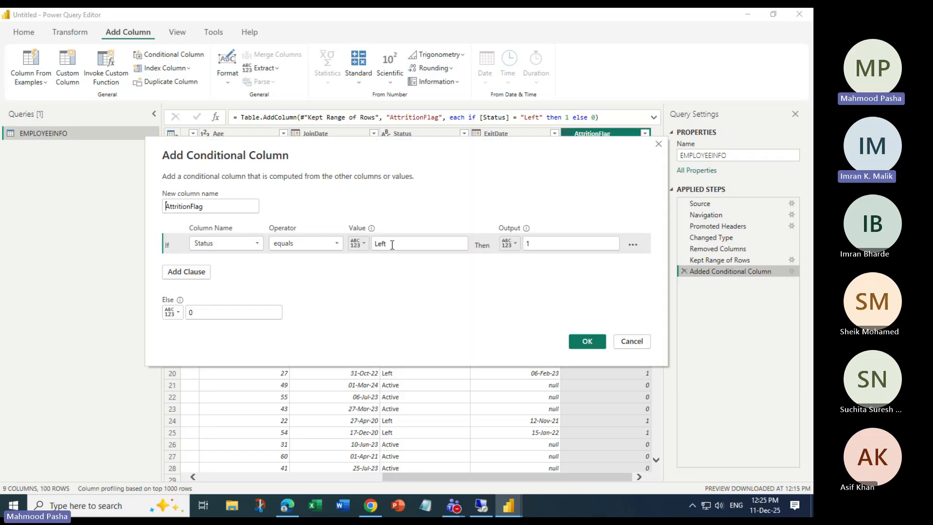
{"action": "left_click_drag", "start_coordinate": [387, 213], "coordinate": [355, 213]}
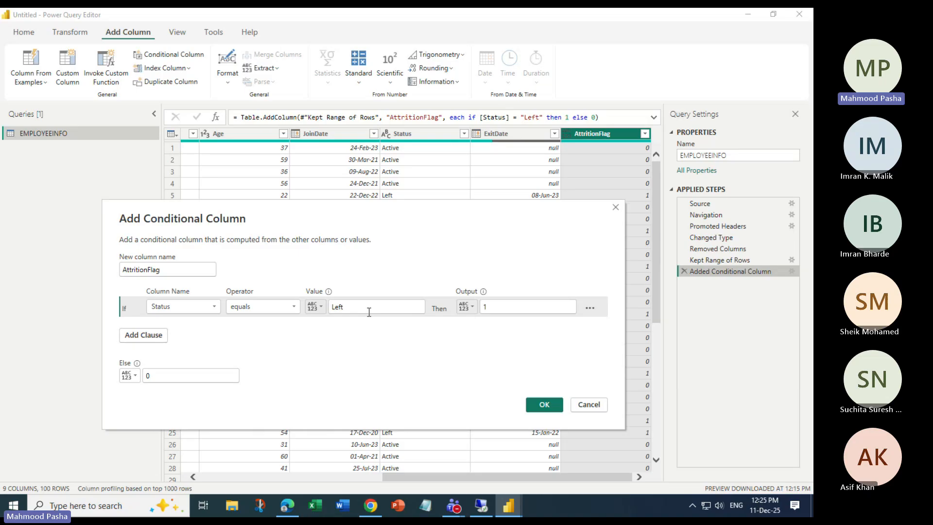
{"action": "left_click", "coordinate": [544, 403]}
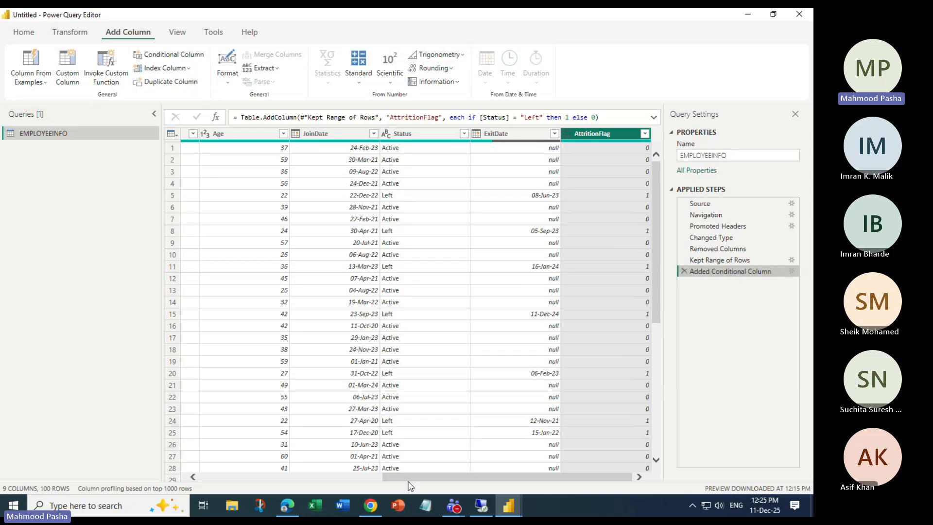
{"action": "mouse_move", "coordinate": [407, 480]}
{"action": "left_mouse_down"}
{"action": "mouse_move", "coordinate": [284, 466]}
{"action": "mouse_move", "coordinate": [415, 470]}
{"action": "left_mouse_up"}
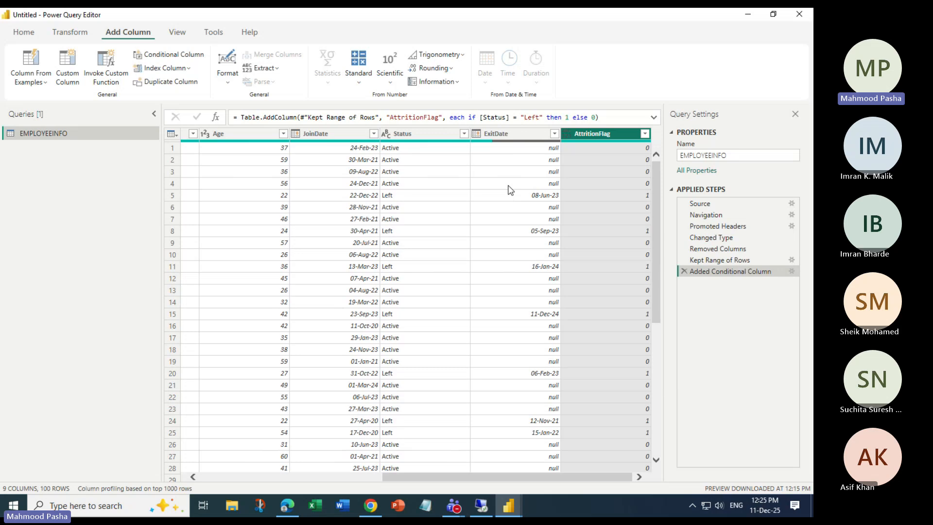
{"action": "left_click", "coordinate": [511, 193]}
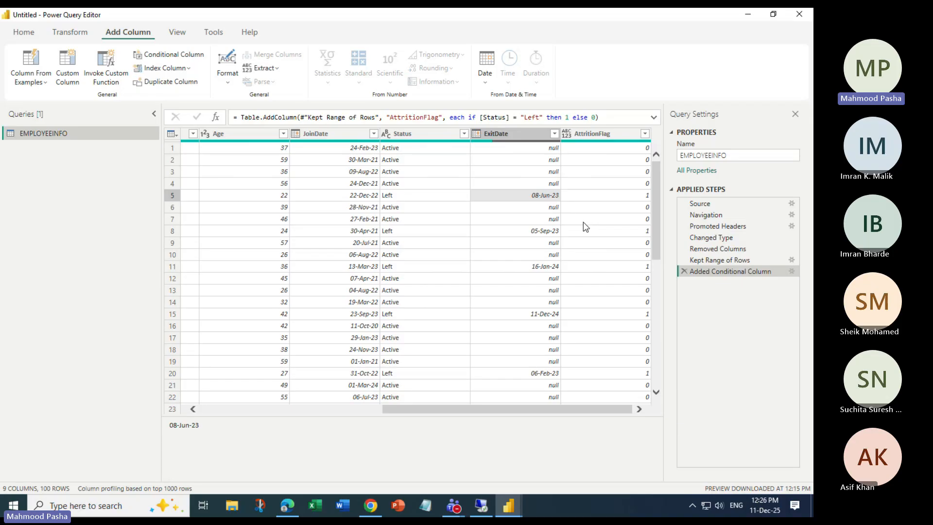
{"action": "left_click", "coordinate": [522, 134]}
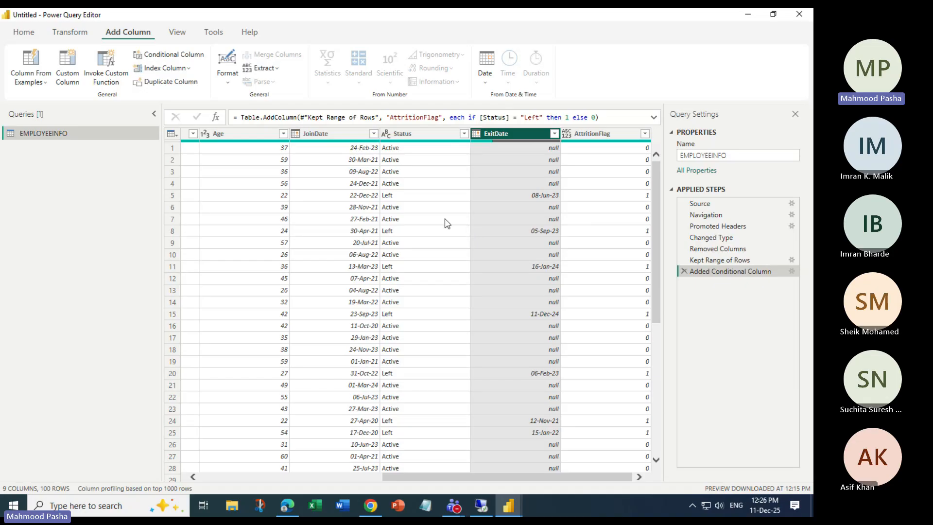
Start a custom column named Tenure(Month).
{"action": "left_click", "coordinate": [66, 66]}
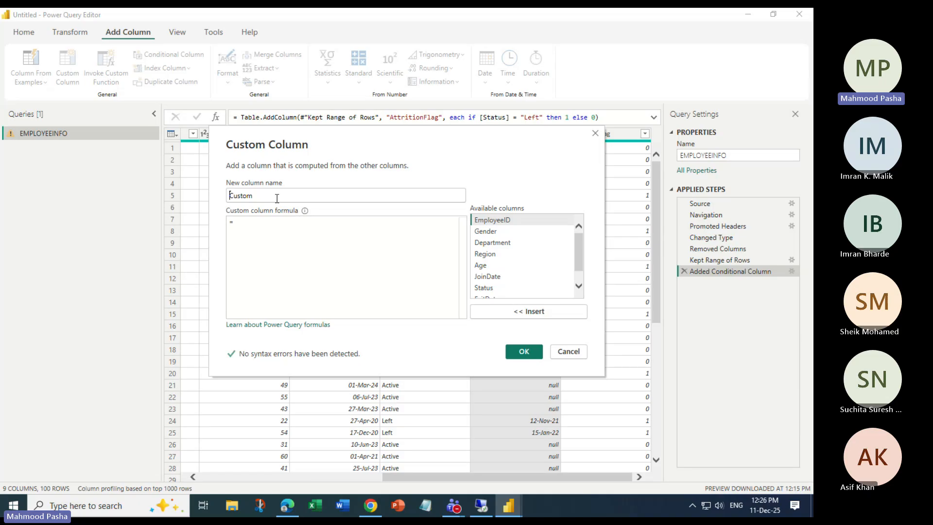
{"action": "left_click_drag", "start_coordinate": [277, 199], "coordinate": [232, 183]}
{"action": "key", "text": "BackSpace"}
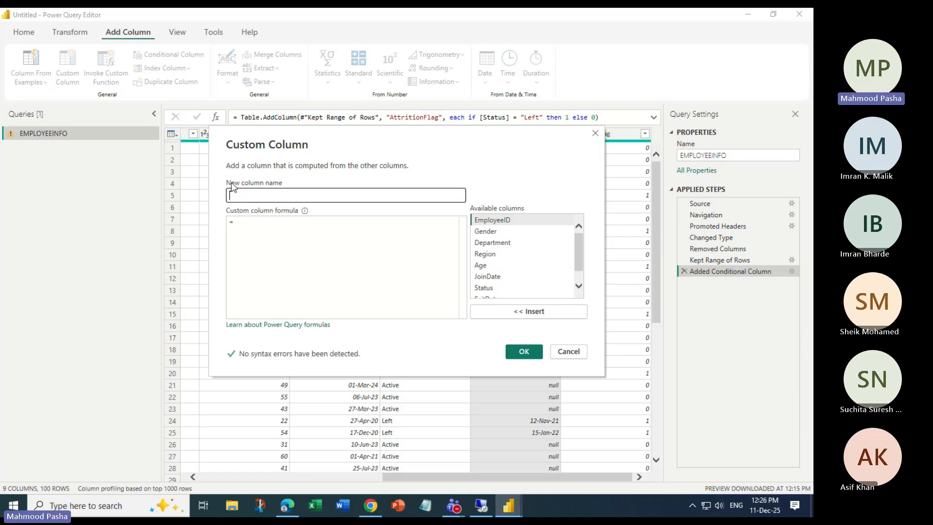
{"action": "type", "text": "Tenure"}
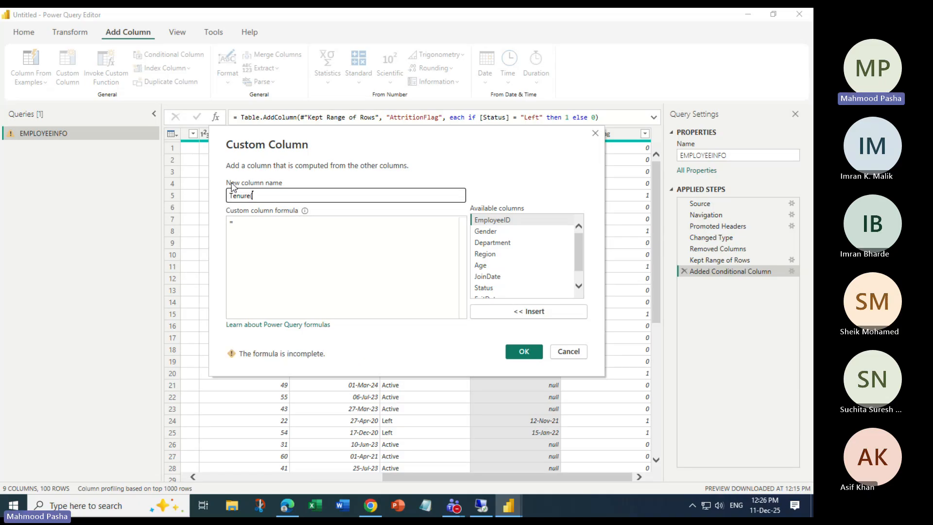
{"action": "type", "text": "(Month)"}
Enter the formula Duration.Days([ExitDate]-[JoinDate])/30 and create the column.
{"action": "left_click", "coordinate": [261, 228]}
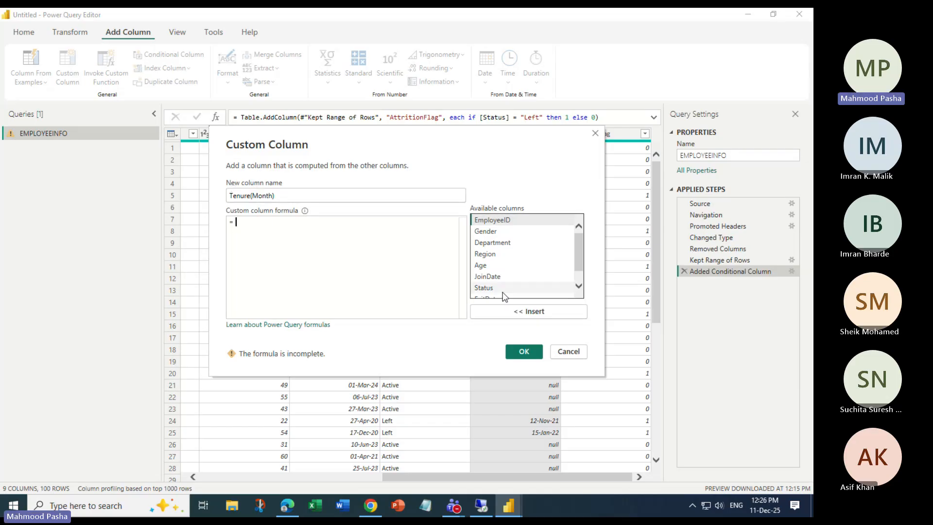
{"action": "type", "text": "Dura"}
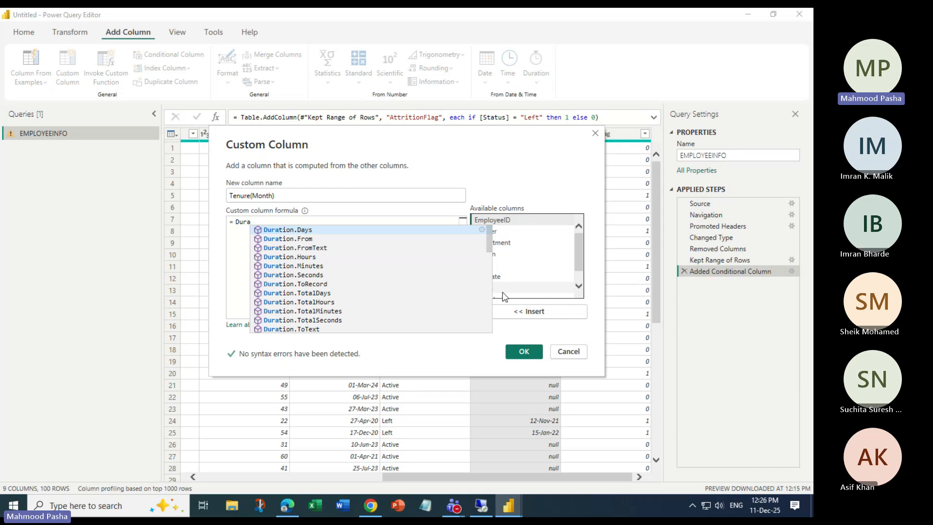
{"action": "key", "text": "Tab"}
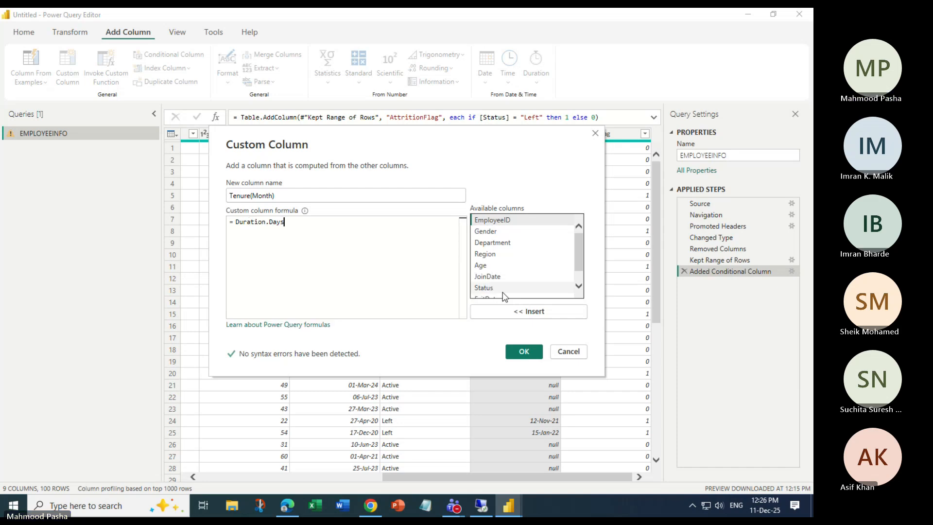
{"action": "type", "text": "("}
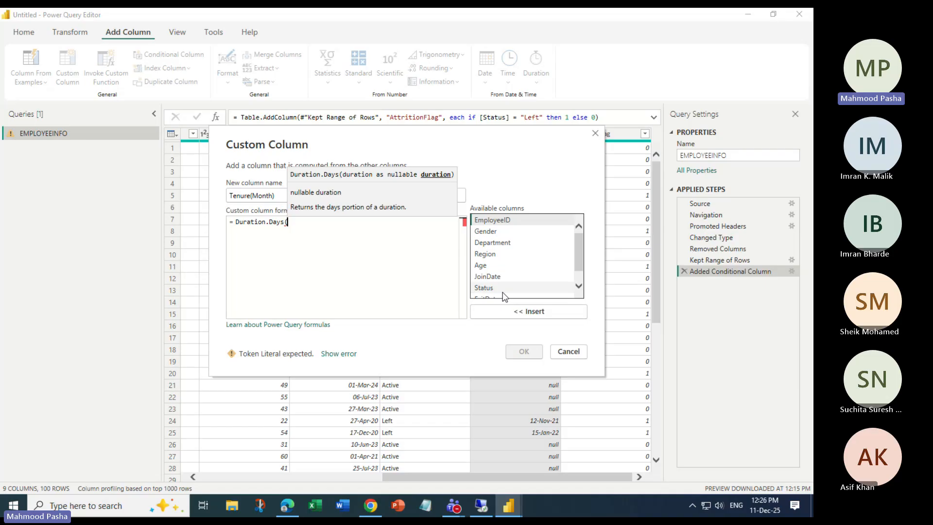
{"action": "scroll", "coordinate": [487, 292], "scroll_direction": "down", "scroll_amount": 1}
{"action": "left_click", "coordinate": [487, 287]}
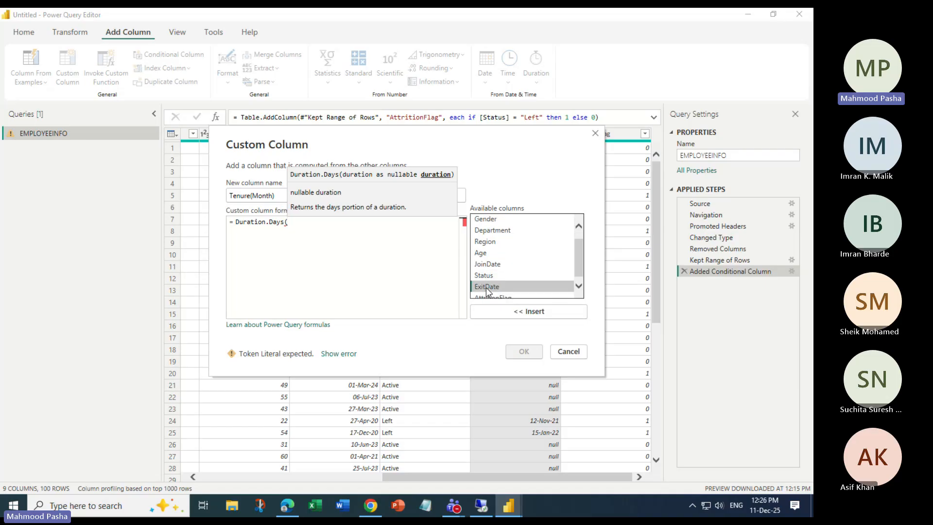
{"action": "left_click", "coordinate": [528, 311]}
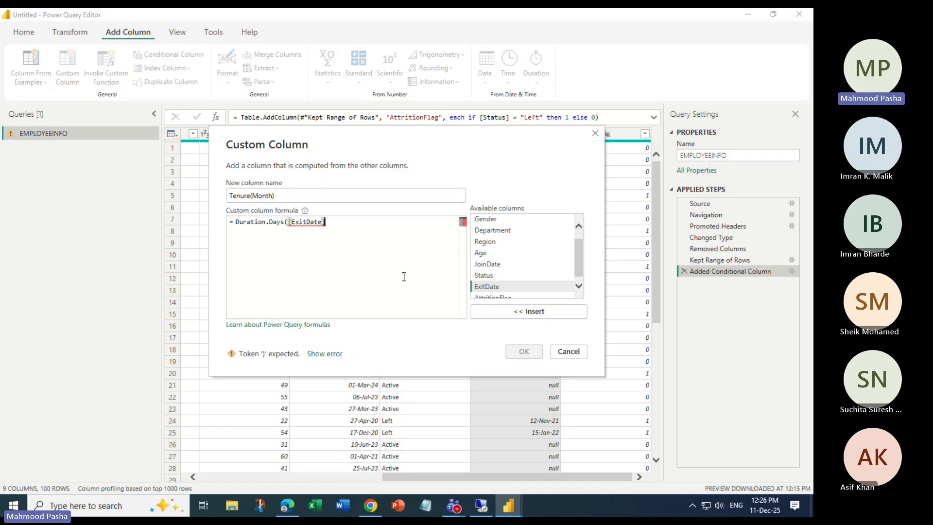
{"action": "type", "text": "-"}
{"action": "left_click", "coordinate": [487, 263]}
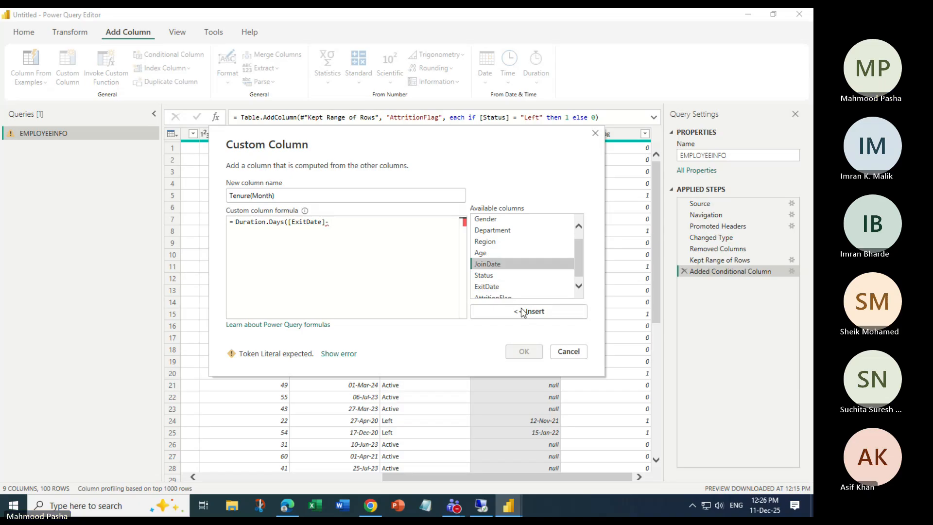
{"action": "left_click", "coordinate": [523, 312]}
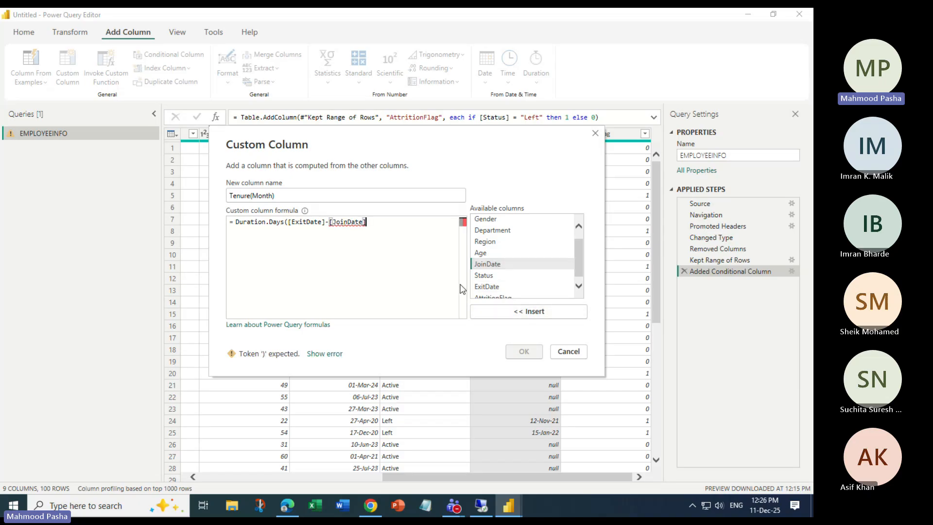
{"action": "type", "text": ")/30"}
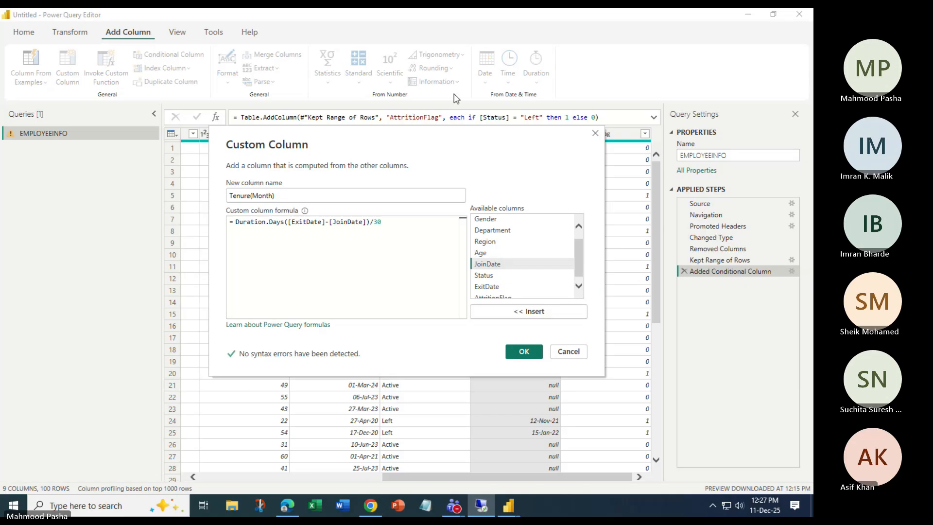
{"action": "left_click", "coordinate": [523, 352]}
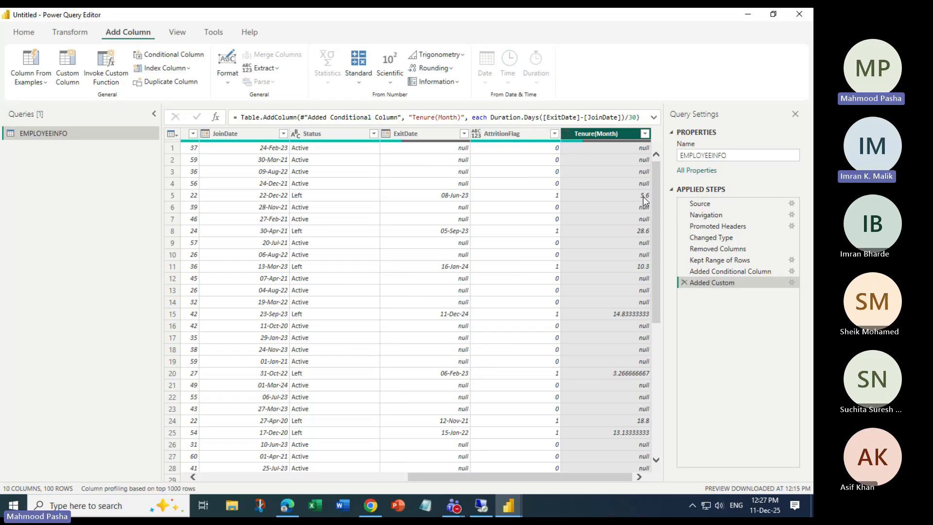
Reopen the Added Custom step to review the Tenure(Month) formula.
{"action": "double_click", "coordinate": [710, 283]}
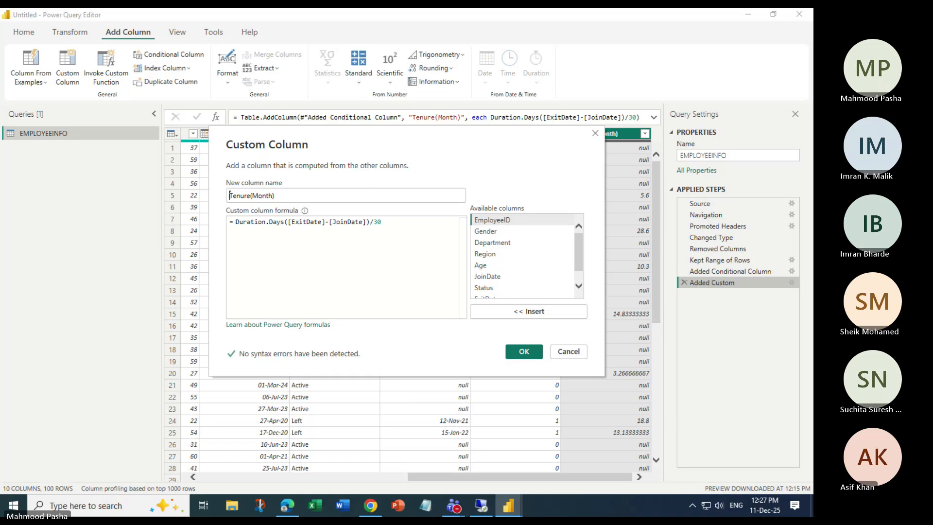
Edit the Tenure(Month) formula, deleting the dot in Duration.Days and parts of the /30 divisor.
{"action": "key", "text": "alt+Tab"}
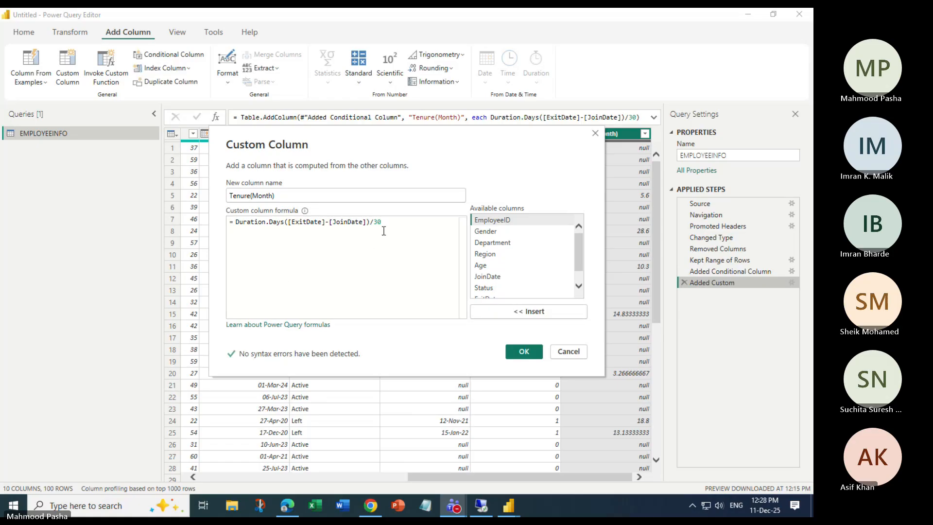
{"action": "left_click", "coordinate": [269, 221]}
{"action": "key", "text": "BackSpace"}
{"action": "key", "text": "End"}
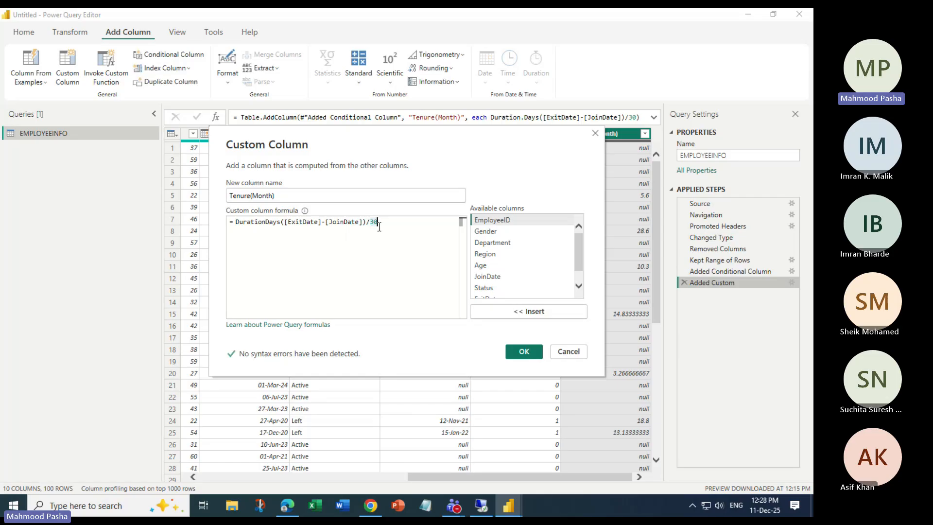
{"action": "key", "text": "BackSpace"}
{"action": "left_click", "coordinate": [369, 221]}
{"action": "key", "text": "BackSpace"}
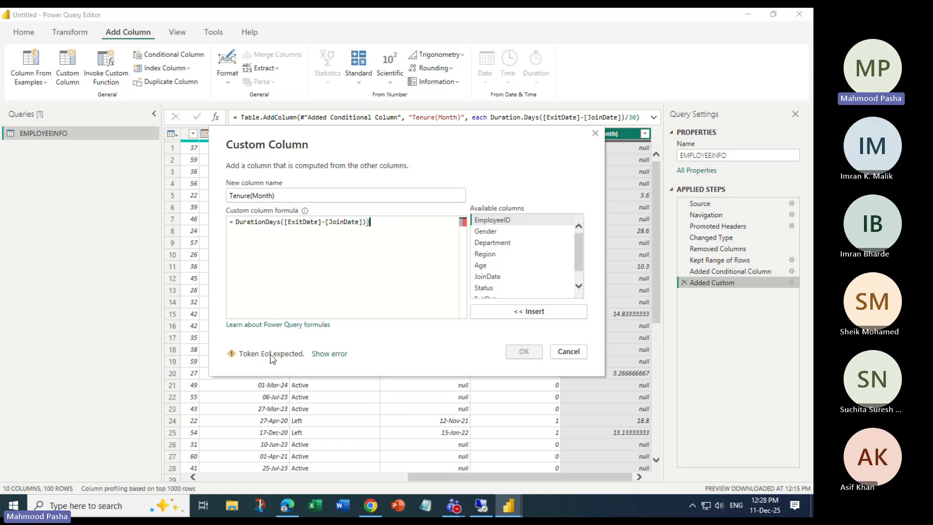
Restore the formula to Duration.Days([ExitDate]-[JoinDate])/30 and confirm the dialog.
{"action": "left_click", "coordinate": [265, 222]}
{"action": "type", "text": "."}
{"action": "key", "text": "Escape"}
{"action": "left_click", "coordinate": [392, 228]}
{"action": "key", "text": "BackSpace"}
{"action": "type", "text": "/30"}
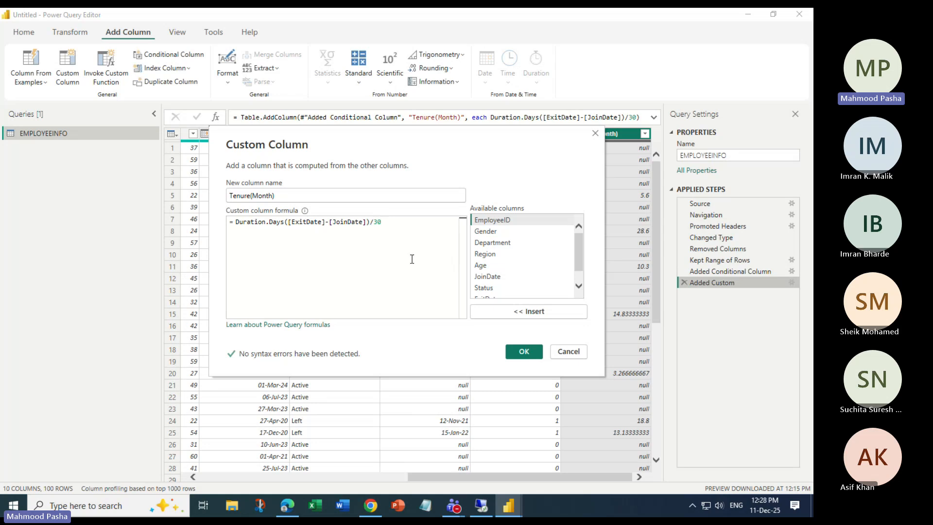
{"action": "left_click", "coordinate": [518, 353]}
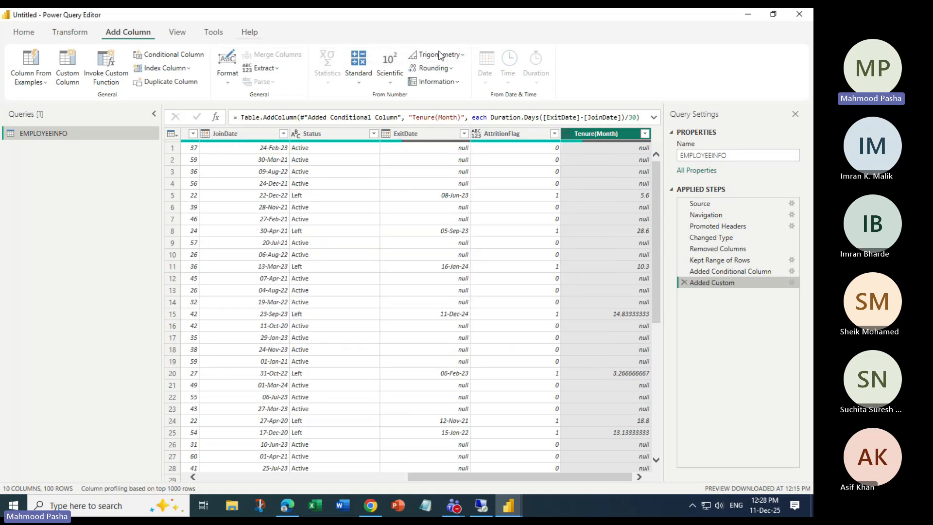
{"action": "left_click", "coordinate": [38, 32]}
Apply the pending query changes and close the query editor back to the report.
{"action": "left_click", "coordinate": [21, 81]}
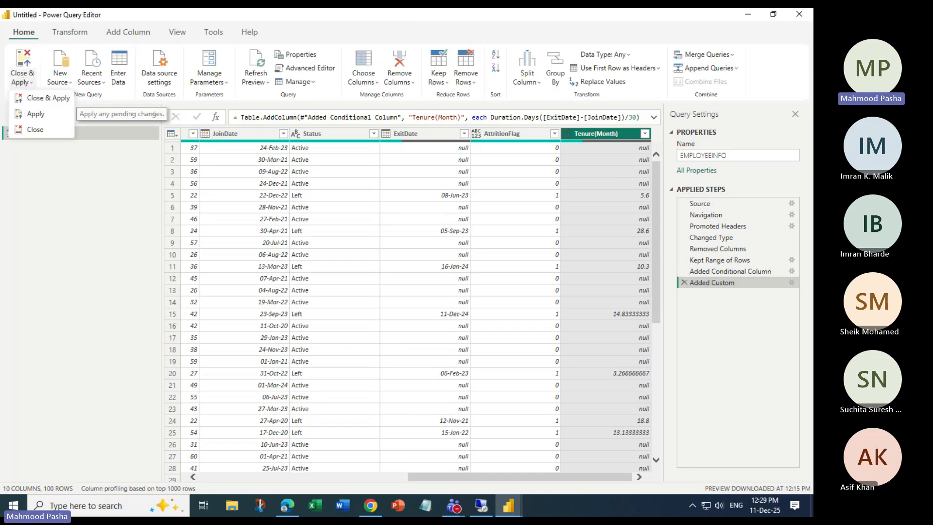
{"action": "left_click", "coordinate": [36, 114]}
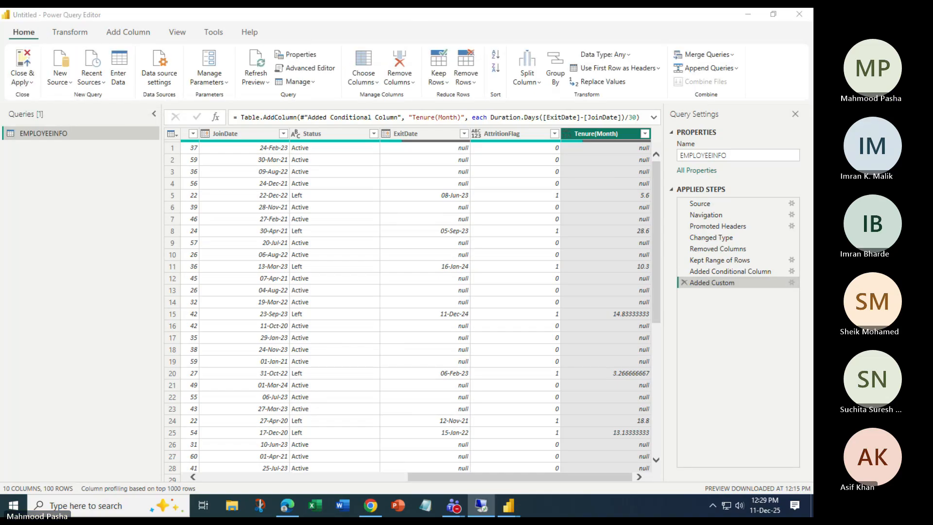
{"action": "left_click", "coordinate": [21, 81]}
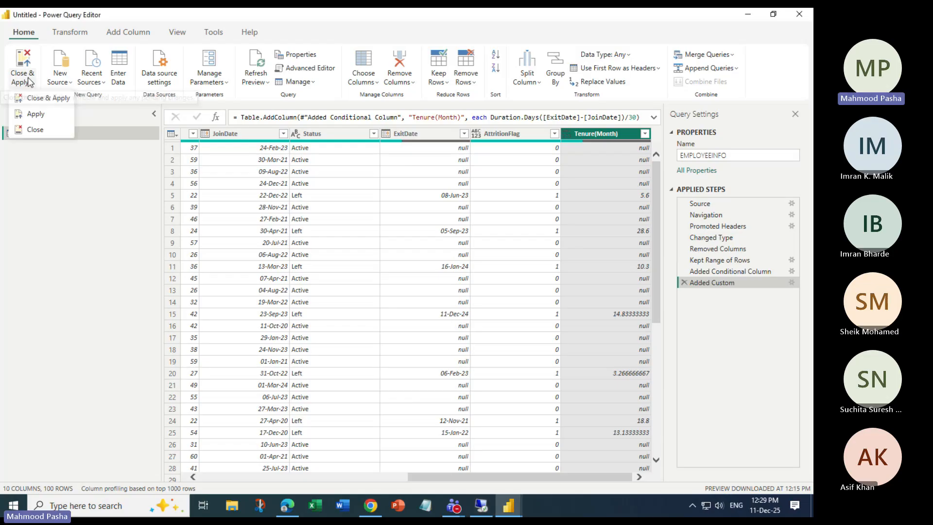
{"action": "left_click", "coordinate": [47, 100]}
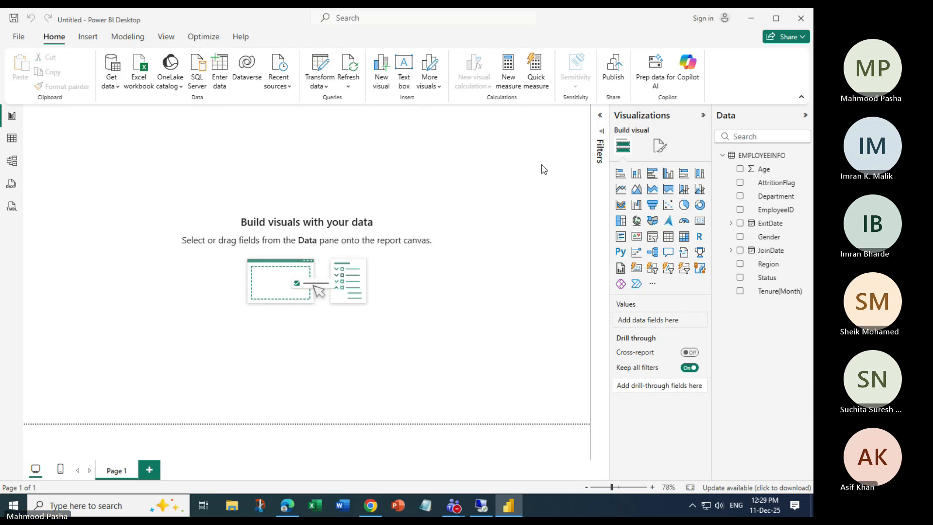
{"action": "left_click", "coordinate": [12, 139]}
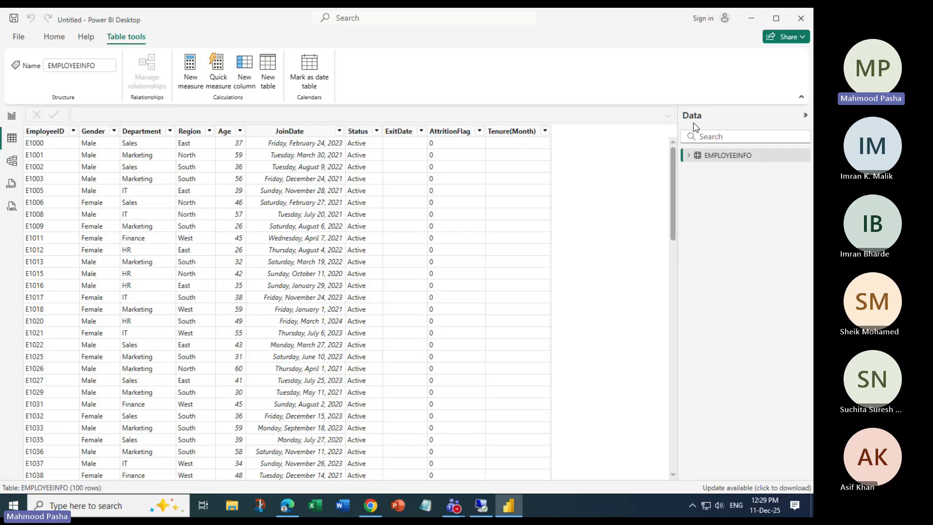
{"action": "left_click", "coordinate": [54, 37]}
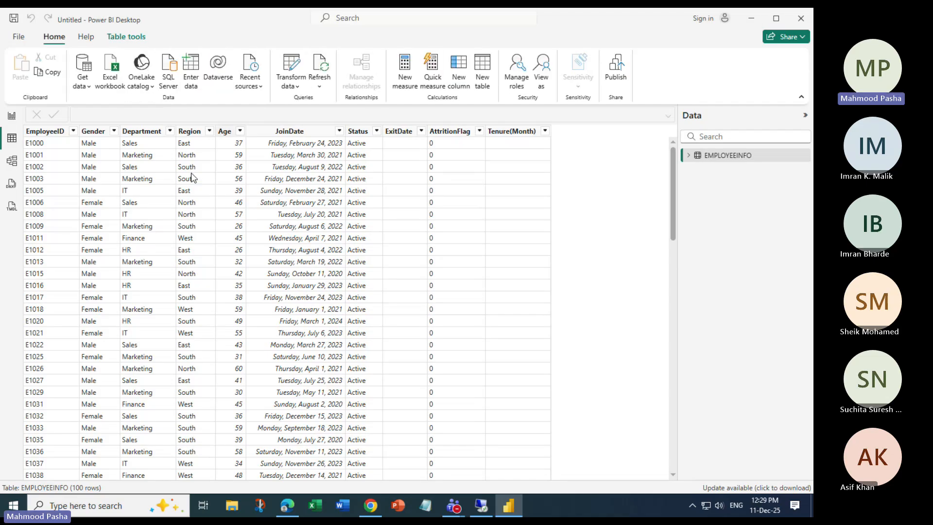
{"action": "left_click", "coordinate": [11, 119]}
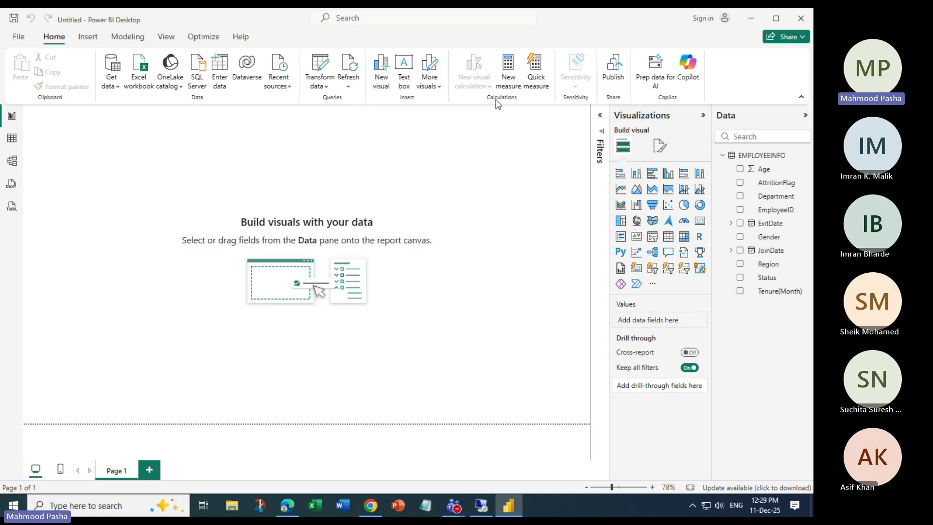
Start a new measure and type 'Total Employees = Count'.
{"action": "left_click", "coordinate": [508, 69]}
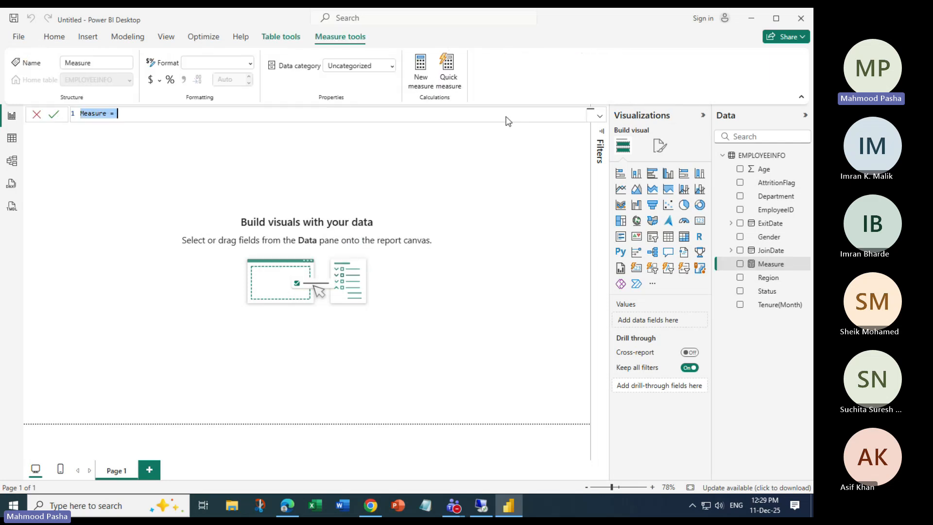
{"action": "left_click", "coordinate": [132, 118]}
{"action": "key", "text": "BackSpace"}
{"action": "key", "text": "BackSpace"}
{"action": "key", "text": "BackSpace"}
{"action": "key", "text": "BackSpace"}
{"action": "key", "text": "BackSpace"}
{"action": "key", "text": "BackSpace"}
{"action": "key", "text": "BackSpace"}
{"action": "key", "text": "BackSpace"}
{"action": "type", "text": "Total Employees"}
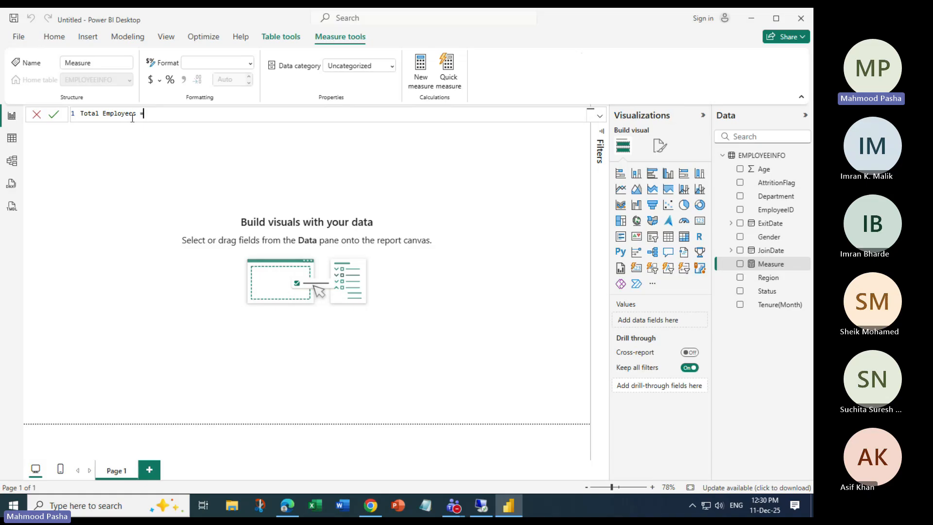
{"action": "type", "text": " = Count"}
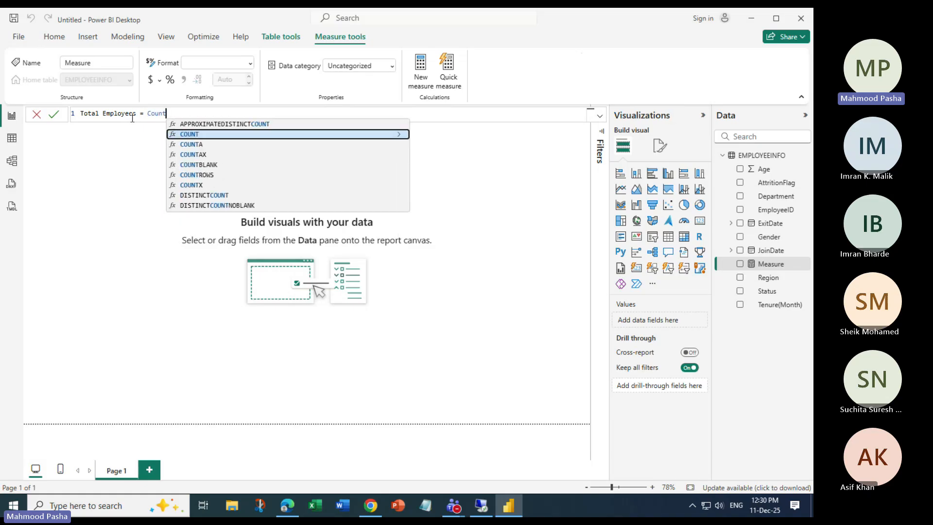
Complete it as COUNT(EMPLOYEEINFO[EmployeeID]) and commit the measure.
{"action": "key", "text": "Tab"}
{"action": "type", "text": "H"}
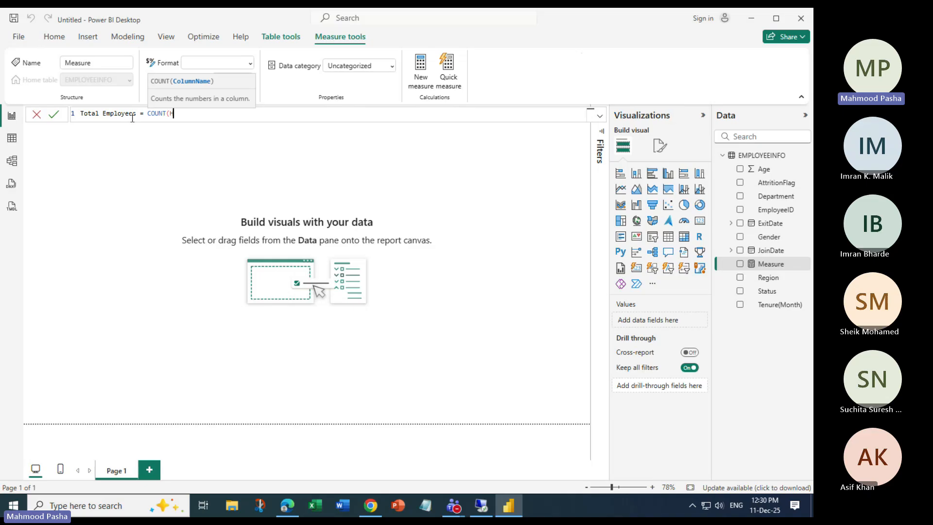
{"action": "key", "text": "BackSpace"}
{"action": "type", "text": "E"}
{"action": "key", "text": "Tab"}
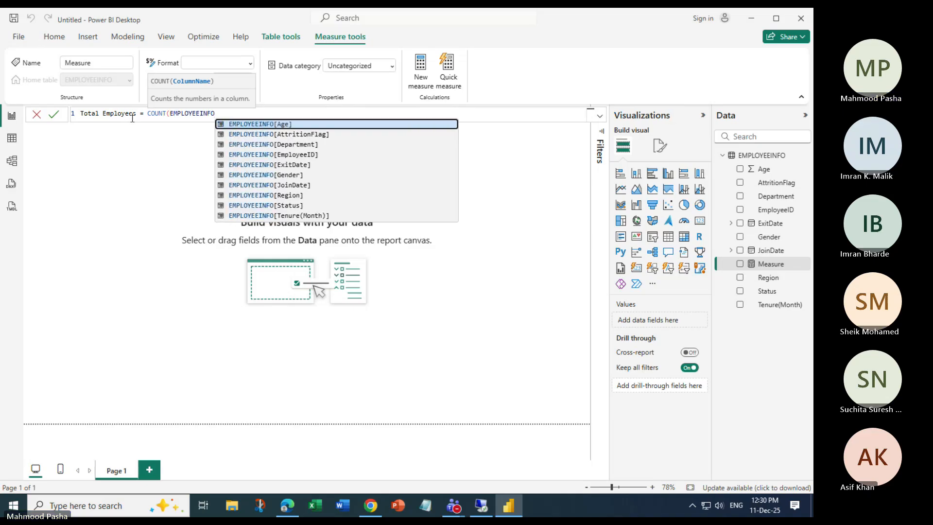
{"action": "key", "text": "Down"}
{"action": "key", "text": "Down"}
{"action": "key", "text": "Down"}
{"action": "key", "text": "Tab"}
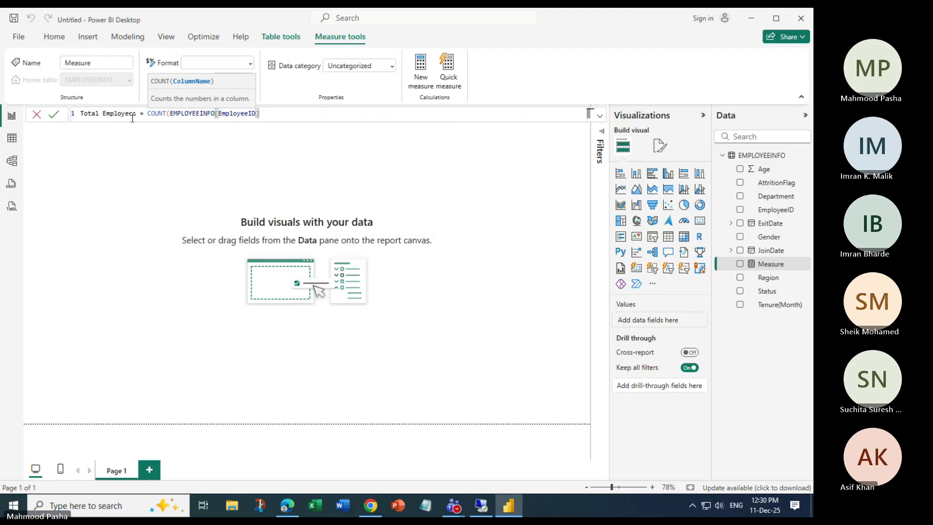
{"action": "type", "text": ")"}
{"action": "key", "text": "Return"}
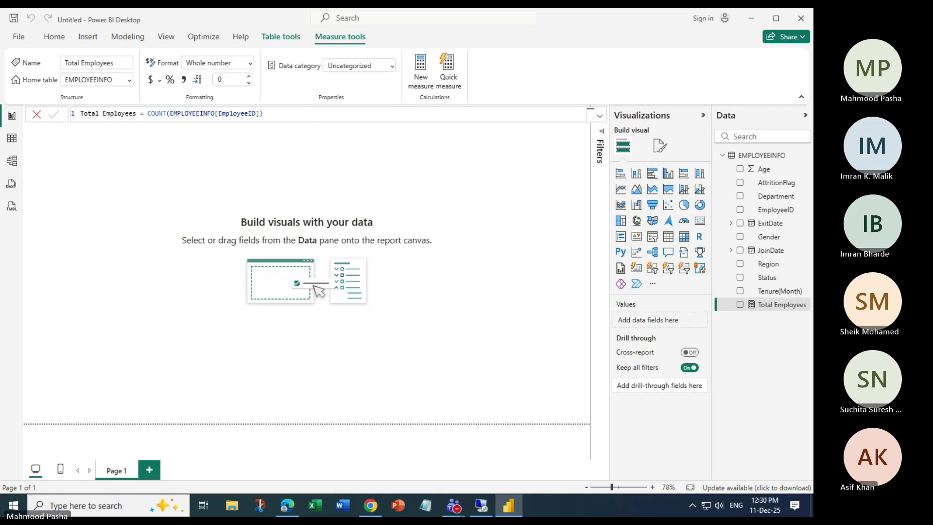
{"action": "key", "text": "alt+Tab"}
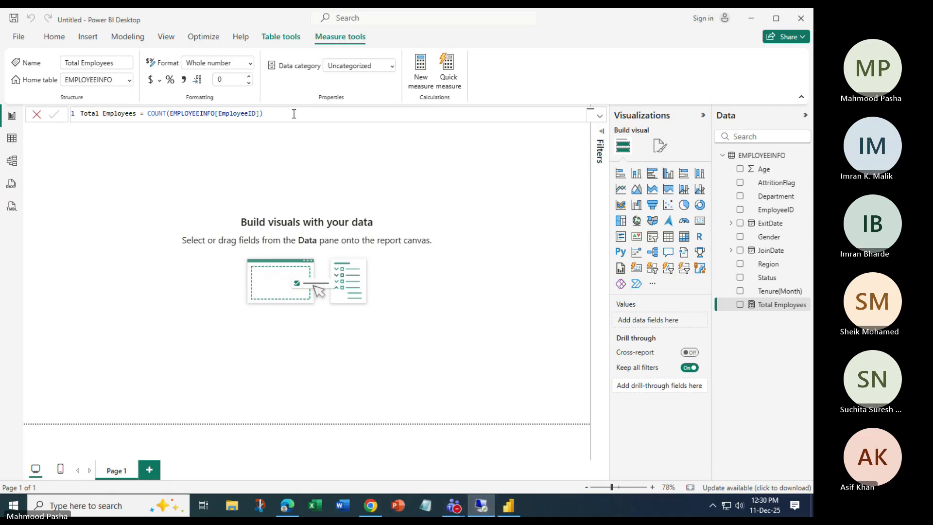
Remove the space in 'Total Employees' and a trailing space, committing the measure as TotalEmployees.
{"action": "left_click", "coordinate": [599, 116]}
{"action": "scroll", "coordinate": [299, 190], "scroll_direction": "up", "scroll_amount": 4, "text": "ctrl"}
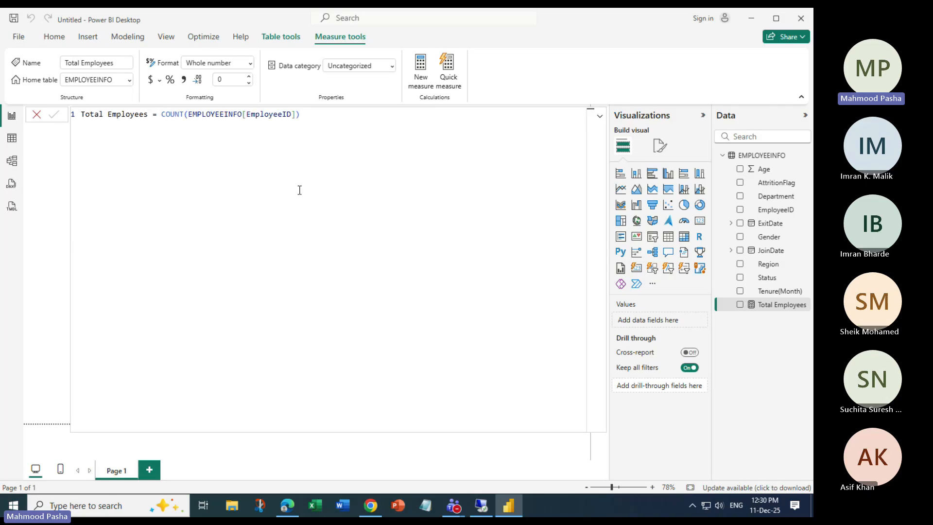
{"action": "scroll", "coordinate": [301, 190], "scroll_direction": "up", "scroll_amount": 1, "text": "ctrl"}
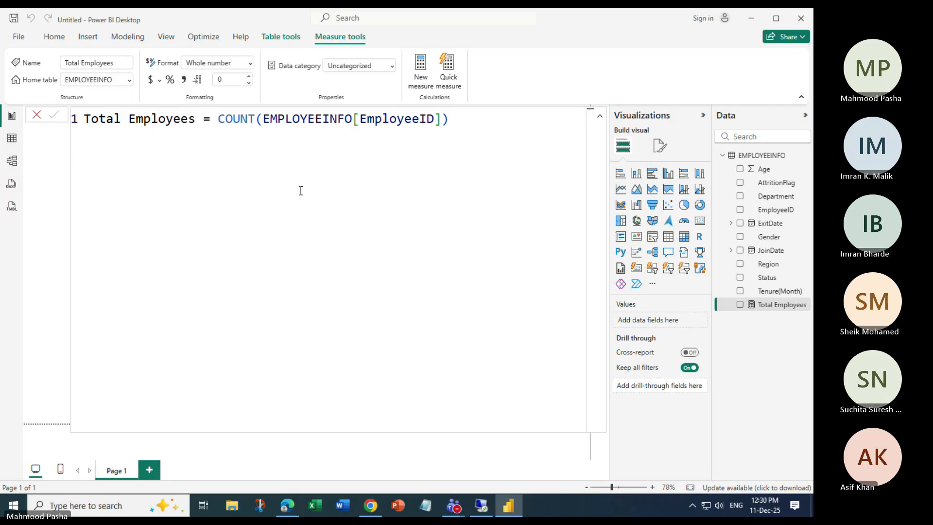
{"action": "double_click", "coordinate": [130, 121]}
{"action": "left_click", "coordinate": [130, 121]}
{"action": "key", "text": "BackSpace"}
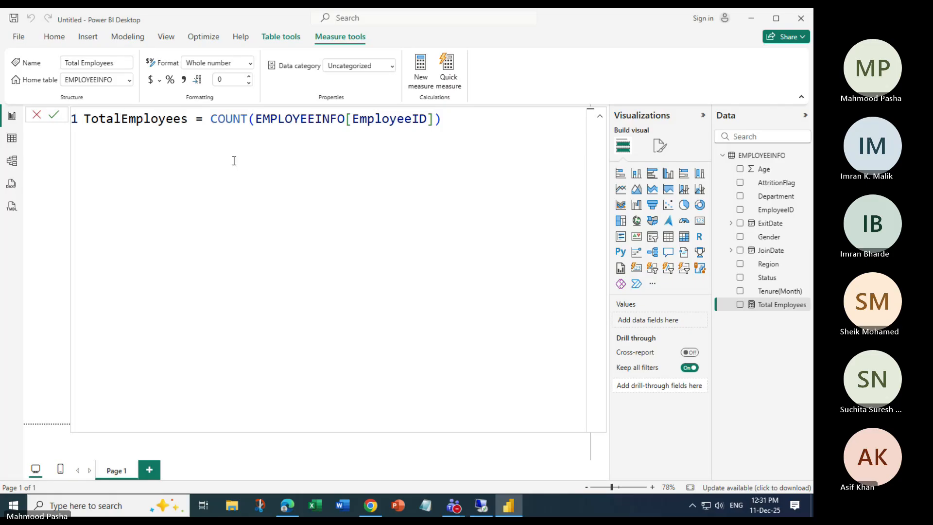
{"action": "left_click", "coordinate": [196, 169]}
{"action": "key", "text": "BackSpace"}
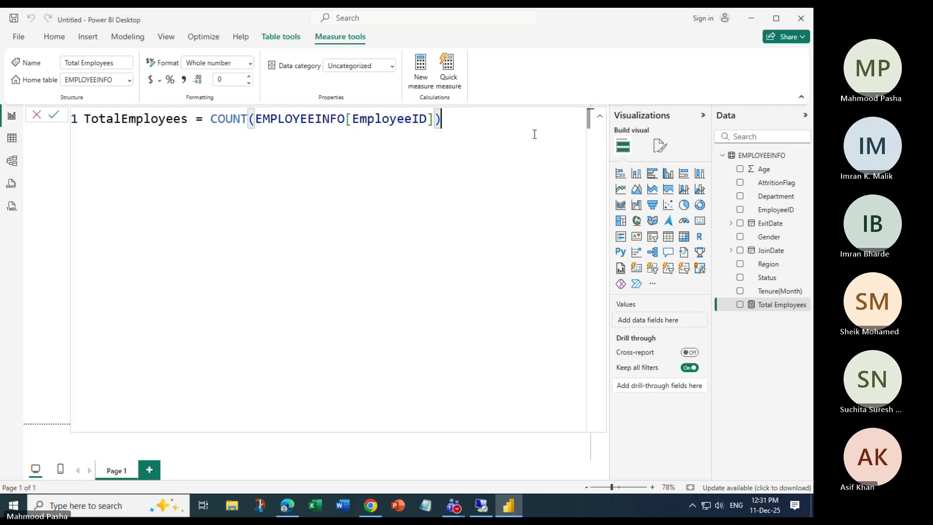
{"action": "key", "text": "Return"}
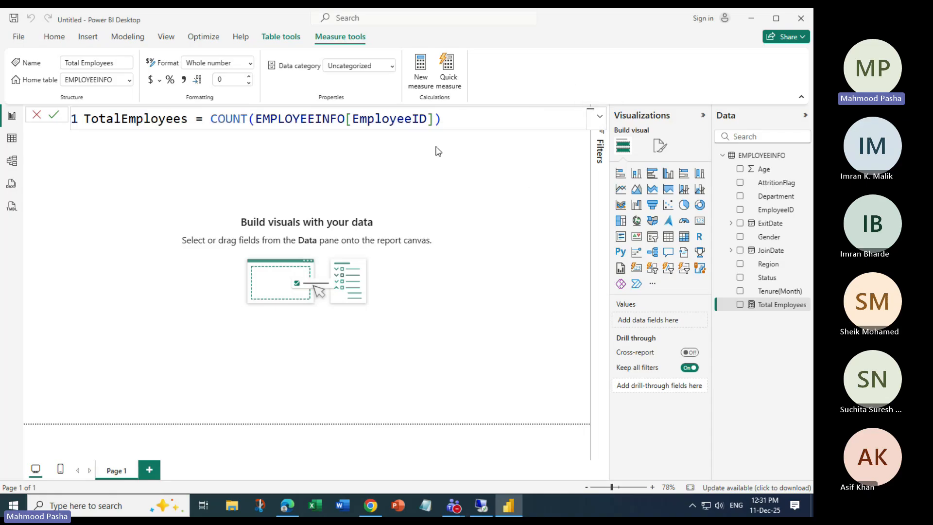
{"action": "left_click", "coordinate": [461, 120]}
{"action": "key", "text": "Return"}
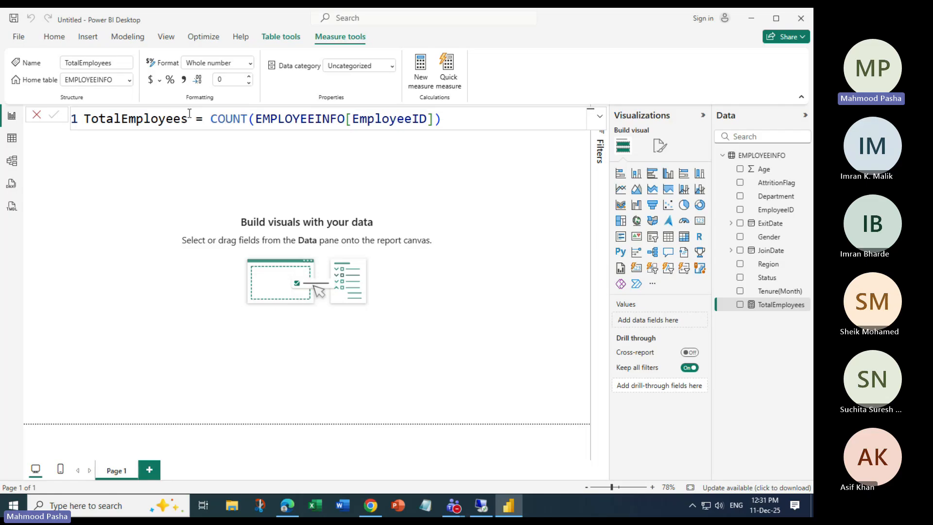
Create a new measure named ActiveEmployees starting with CALCULATE([TotalEmployees].
{"action": "left_click", "coordinate": [422, 77]}
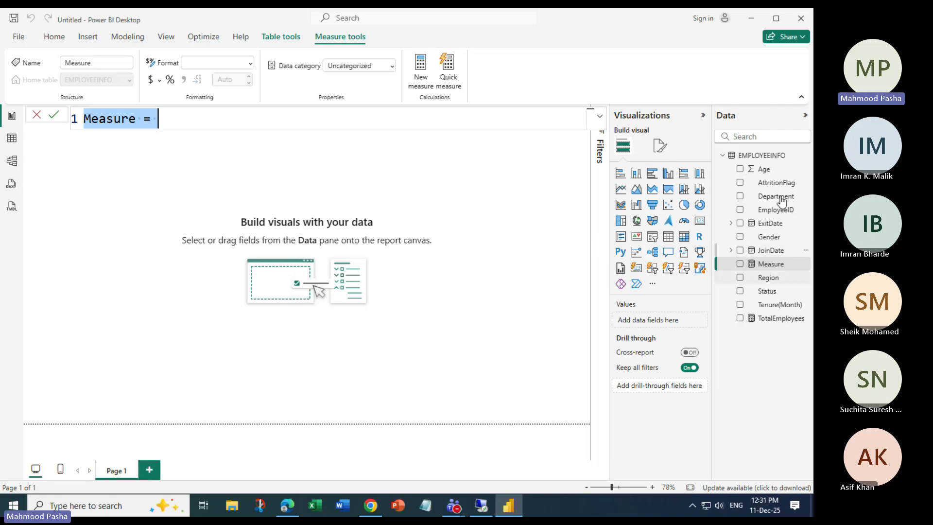
{"action": "left_click", "coordinate": [189, 120]}
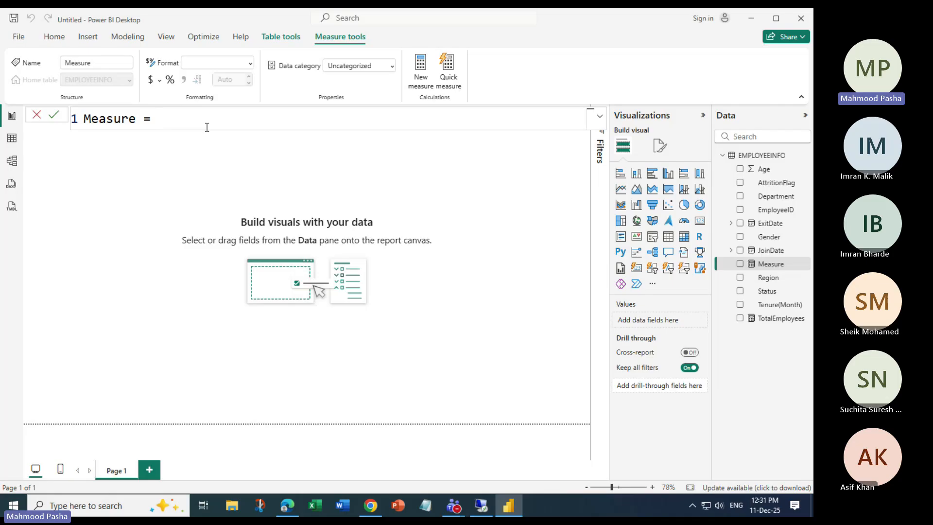
{"action": "key", "text": "Left"}
{"action": "key", "text": "Left"}
{"action": "key", "text": "Left"}
{"action": "key", "text": "BackSpace"}
{"action": "key", "text": "BackSpace"}
{"action": "key", "text": "BackSpace"}
{"action": "key", "text": "BackSpace"}
{"action": "key", "text": "BackSpace"}
{"action": "key", "text": "BackSpace"}
{"action": "key", "text": "BackSpace"}
{"action": "type", "text": "ActiveEmployees"}
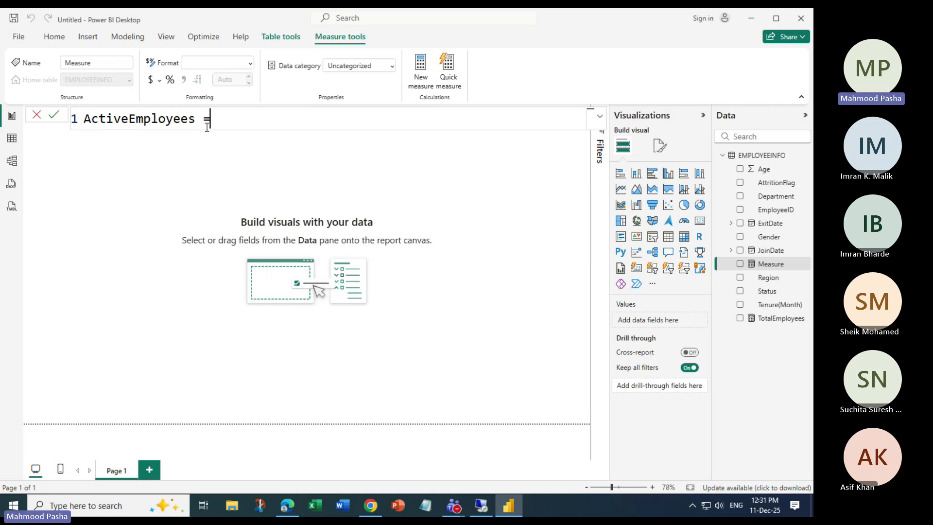
{"action": "type", "text": " Cal"}
{"action": "key", "text": "Tab"}
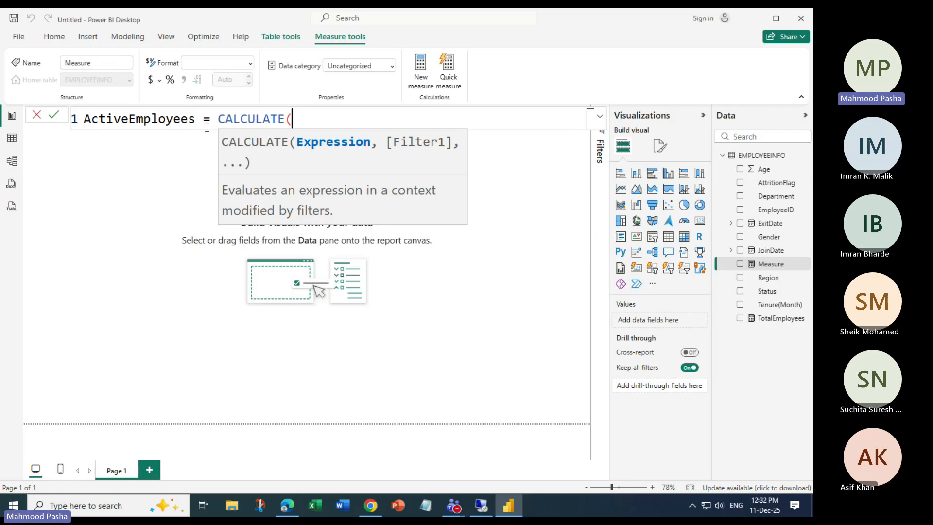
{"action": "type", "text": "["}
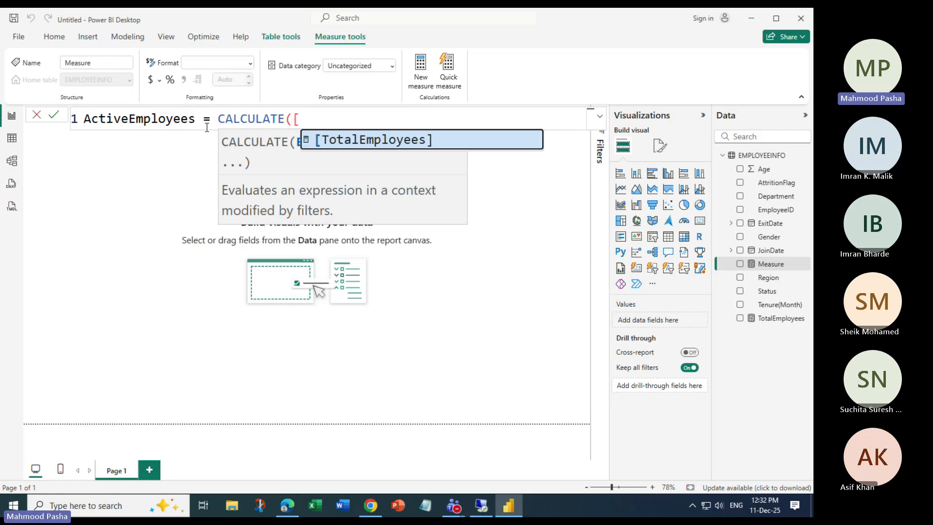
{"action": "key", "text": "Tab"}
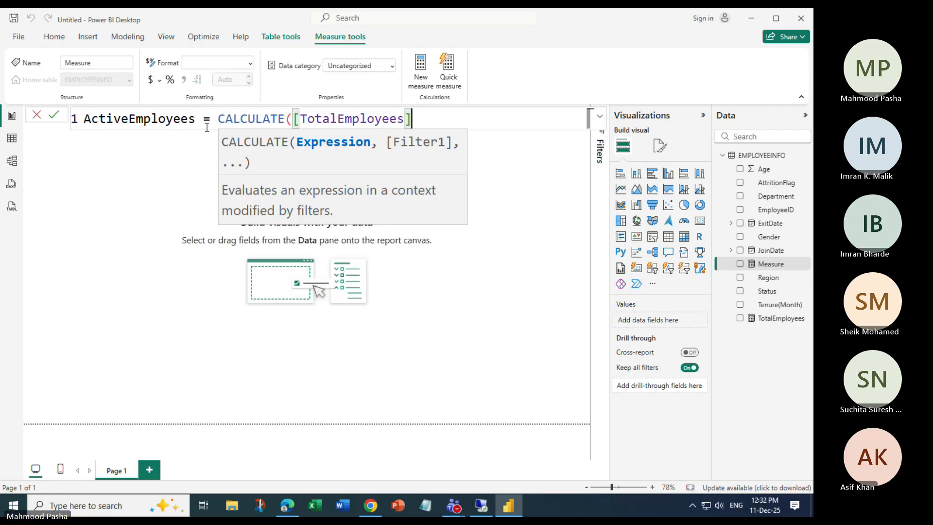
Add the filter EMPLOYEEINFO[Status]="Active" to the formula and commit the measure.
{"action": "type", "text": ","}
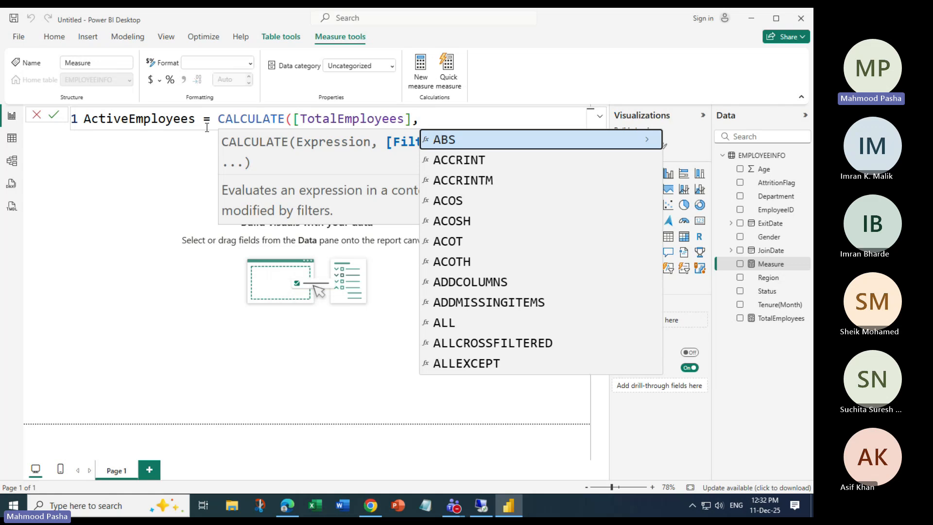
{"action": "type", "text": "Em"}
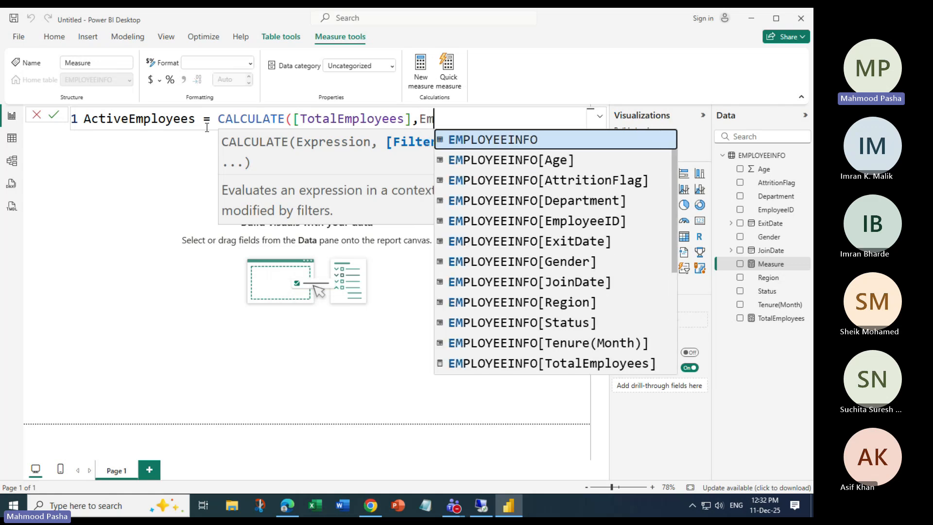
{"action": "key", "text": "Down"}
{"action": "key", "text": "Down"}
{"action": "key", "text": "Down"}
{"action": "key", "text": "Down"}
{"action": "key", "text": "Down"}
{"action": "key", "text": "Down"}
{"action": "key", "text": "Down"}
{"action": "key", "text": "Down"}
{"action": "key", "text": "Down"}
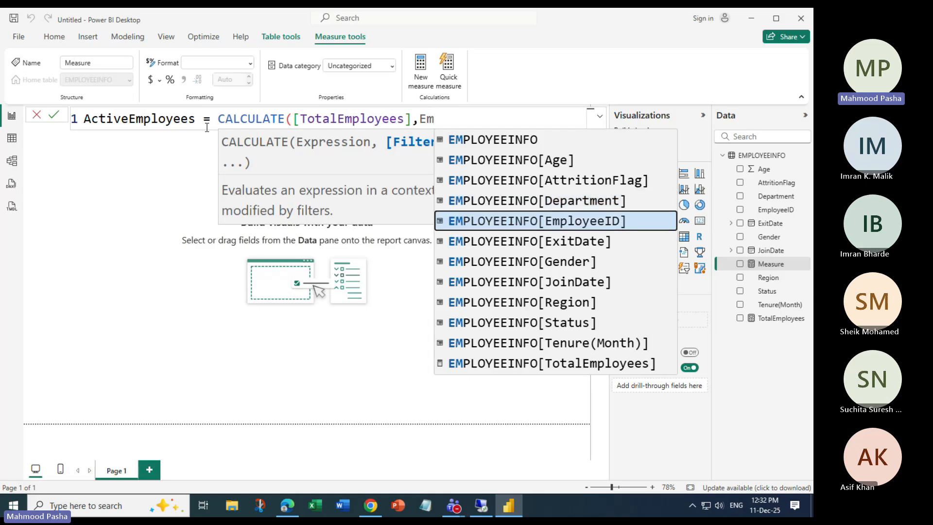
{"action": "key", "text": "Tab"}
{"action": "type", "text": "="}
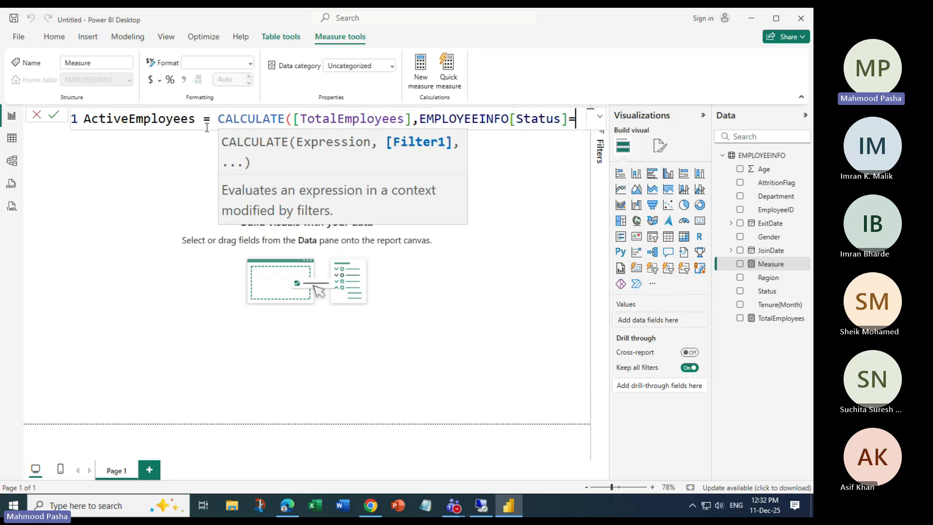
{"action": "type", "text": "Act"}
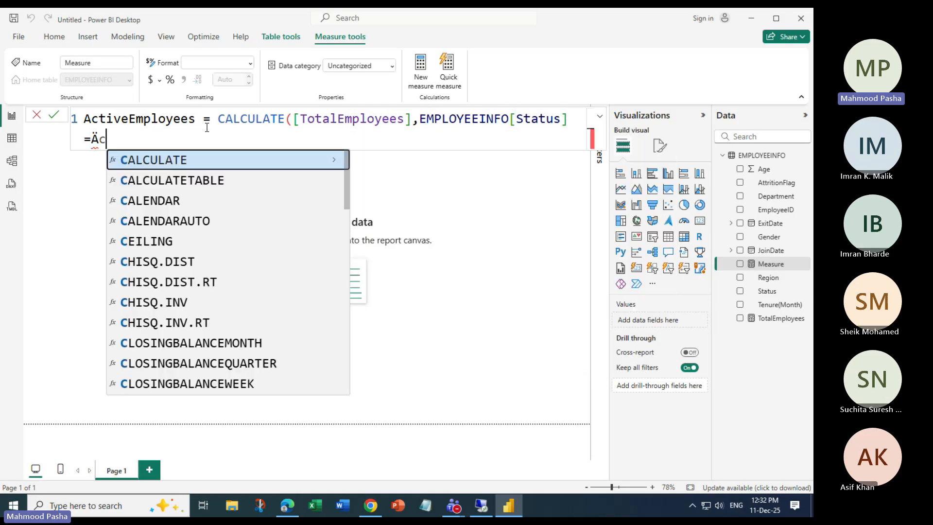
{"action": "key", "text": "BackSpace"}
{"action": "key", "text": "BackSpace"}
{"action": "key", "text": "BackSpace"}
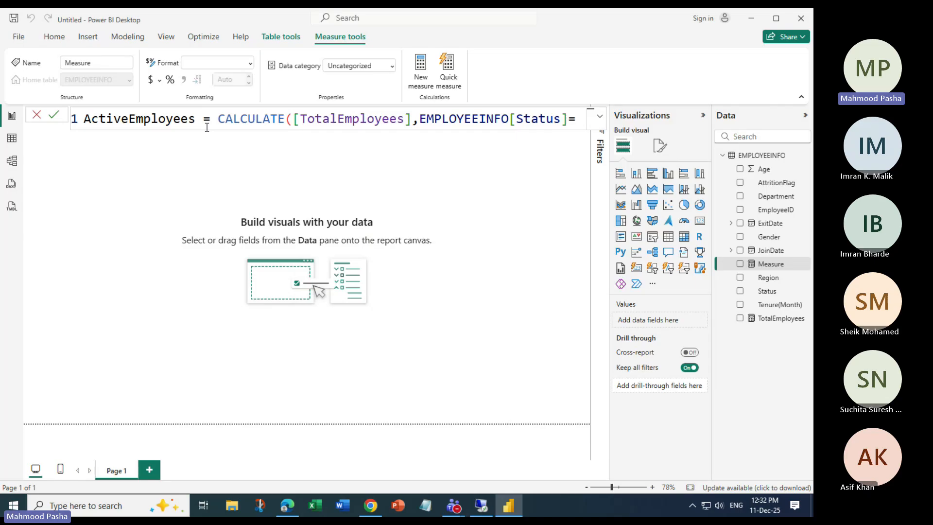
{"action": "type", "text": "\"Ac"}
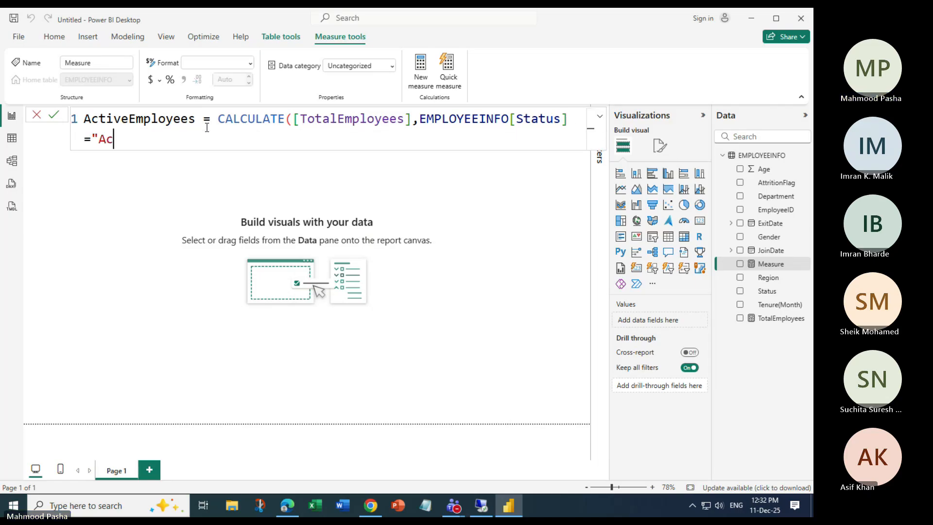
{"action": "type", "text": "tive\")"}
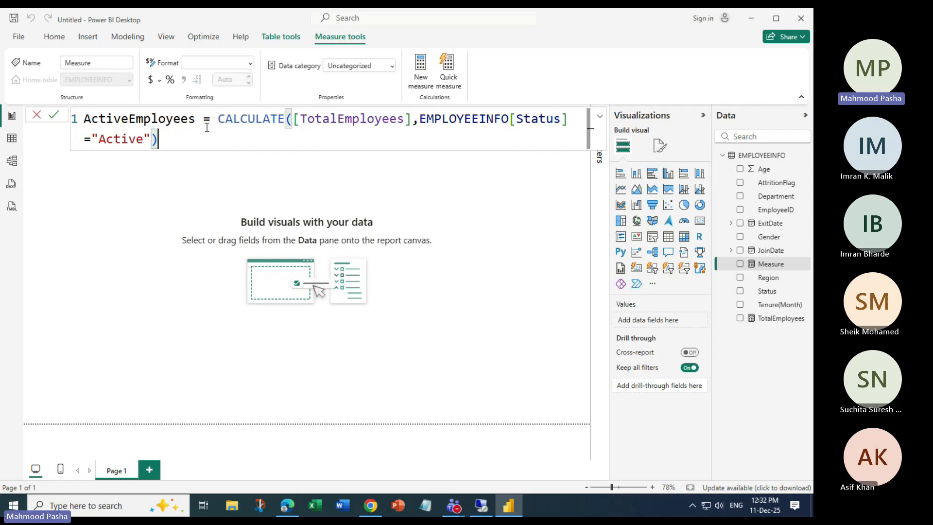
{"action": "scroll", "coordinate": [207, 127], "scroll_direction": "down", "scroll_amount": 2, "text": "ctrl"}
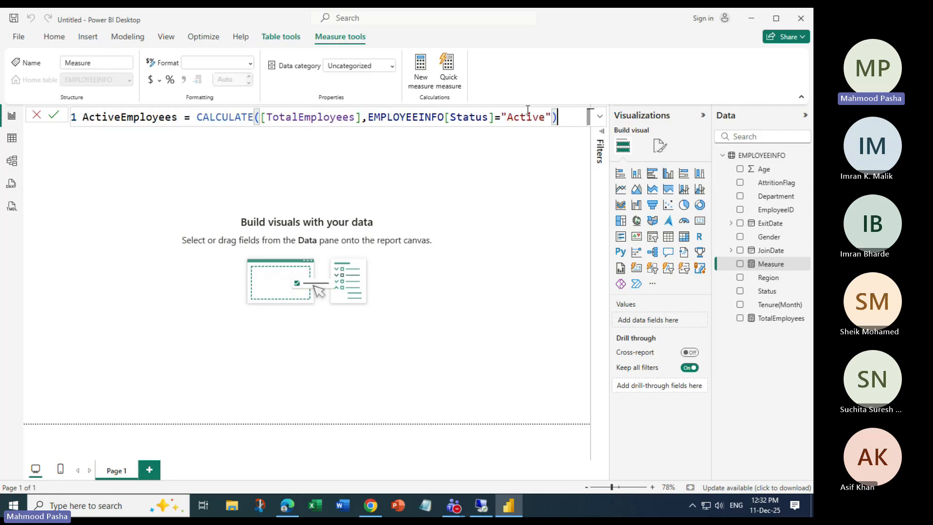
{"action": "key", "text": "Return"}
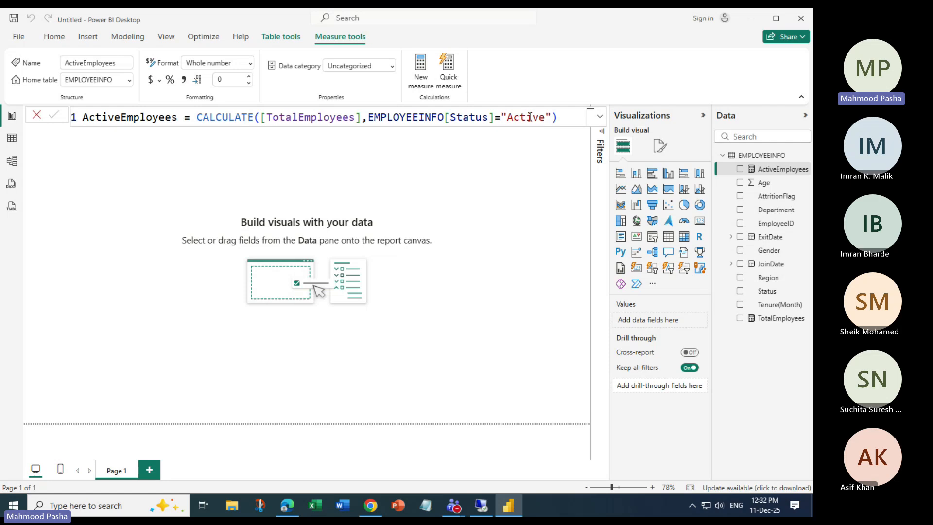
Highlight the CALCULATE expression and the word Active in the formula and name, then return to the canvas.
{"action": "left_click", "coordinate": [197, 117]}
{"action": "left_click_drag", "start_coordinate": [220, 117], "coordinate": [539, 136]}
{"action": "left_click", "coordinate": [545, 138]}
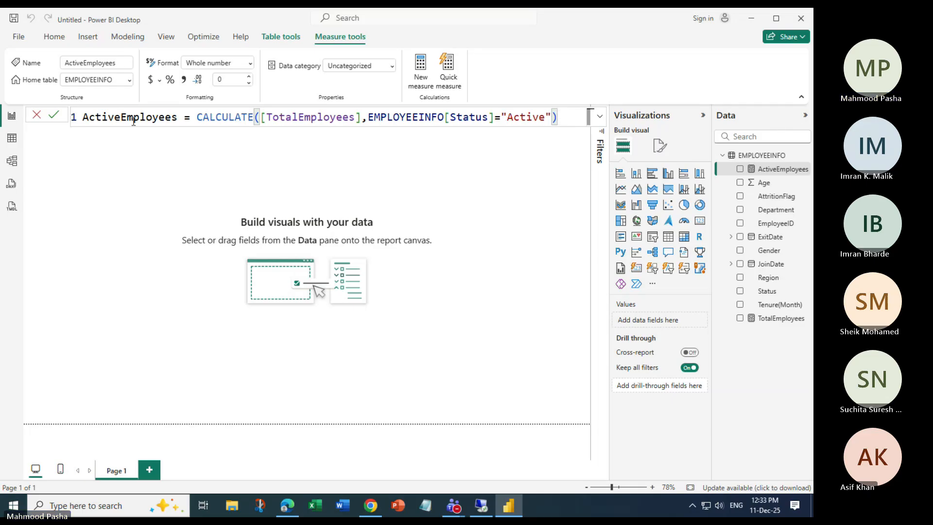
{"action": "left_click_drag", "start_coordinate": [506, 115], "coordinate": [547, 111]}
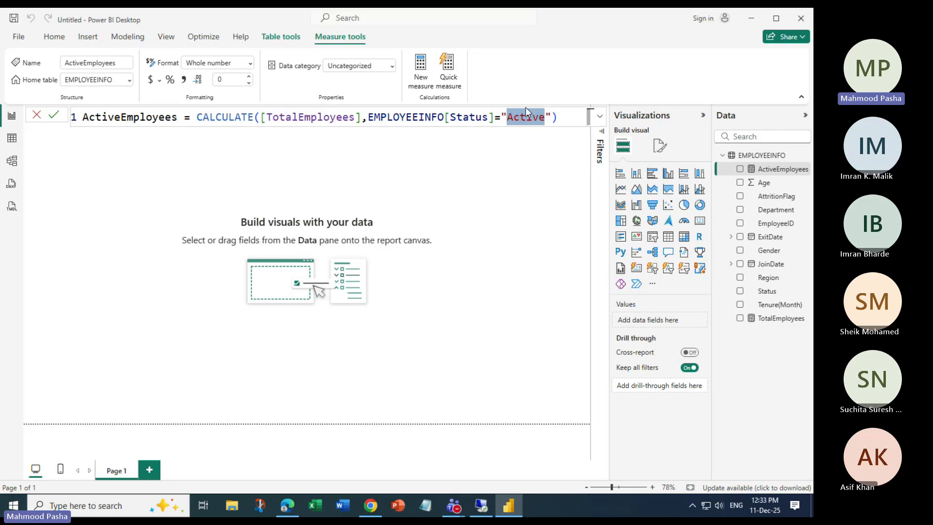
{"action": "left_click_drag", "start_coordinate": [121, 117], "coordinate": [82, 117]}
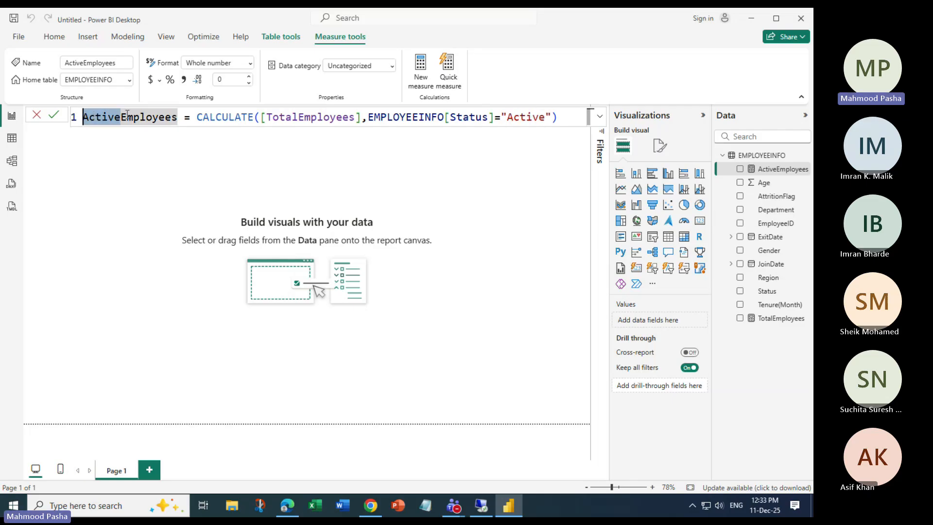
{"action": "left_click", "coordinate": [125, 116]}
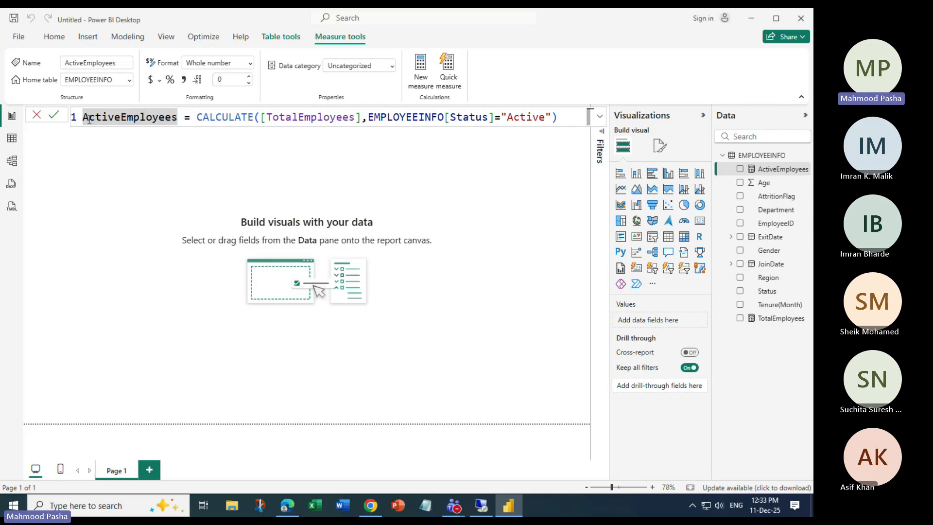
{"action": "left_click", "coordinate": [291, 169]}
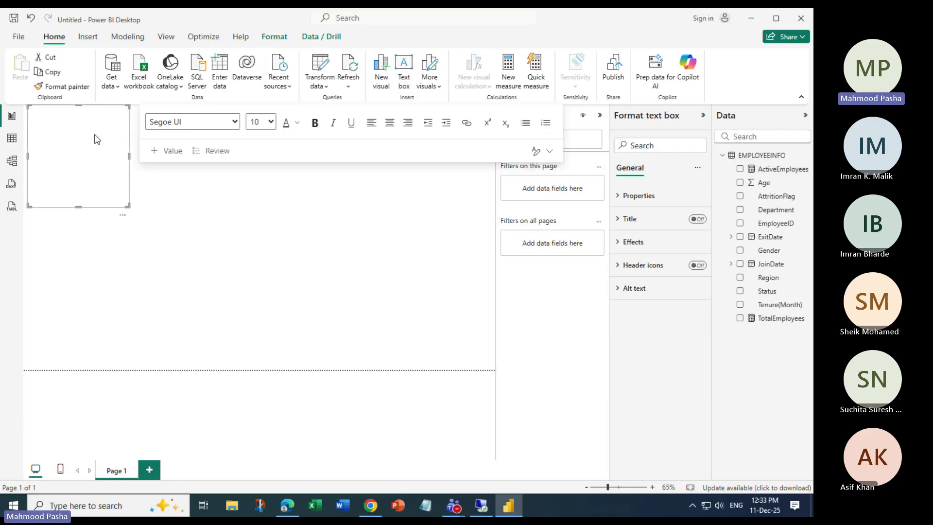
Delete the empty text box from the report canvas.
{"action": "left_click", "coordinate": [172, 216]}
{"action": "left_click", "coordinate": [57, 166]}
{"action": "key", "text": "Escape"}
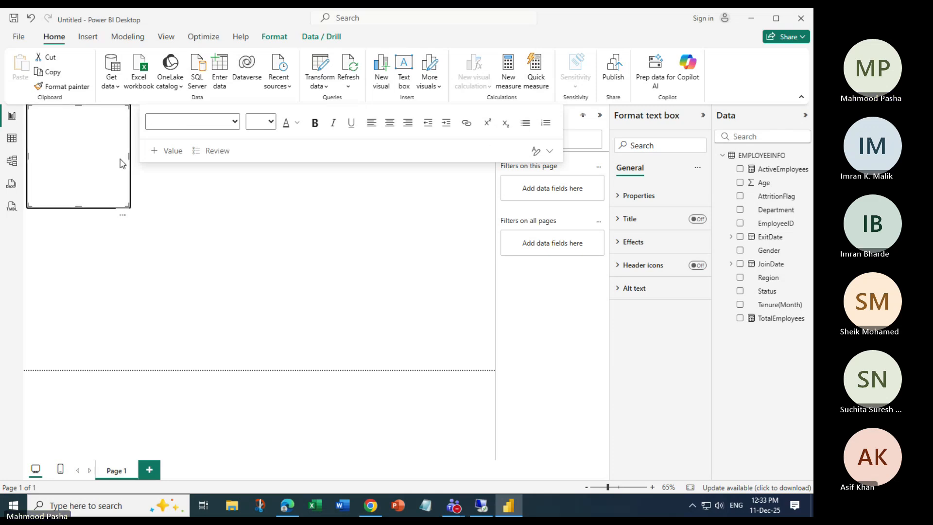
{"action": "key", "text": "Delete"}
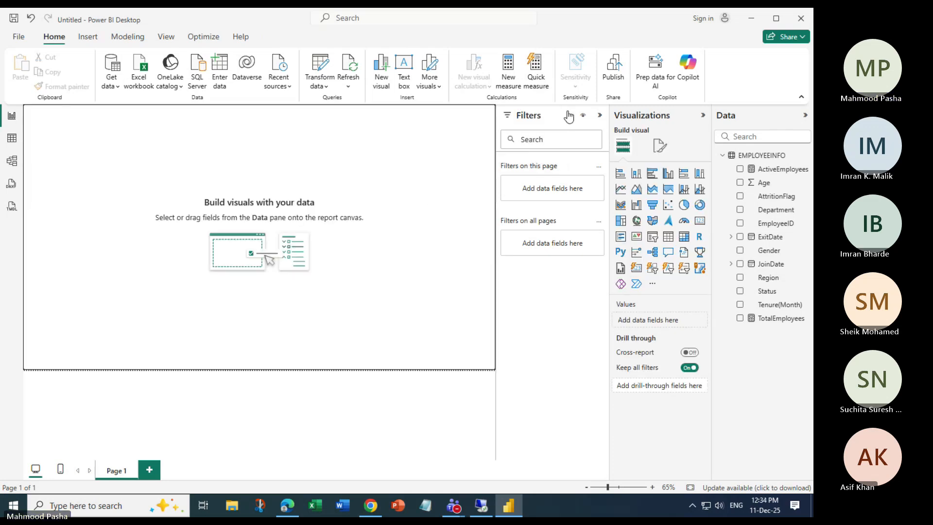
Create a new EMPLOYEEINFO measure named LeftEmployees starting with CALCULATE([TotalEmployees].
{"action": "left_click", "coordinate": [508, 70]}
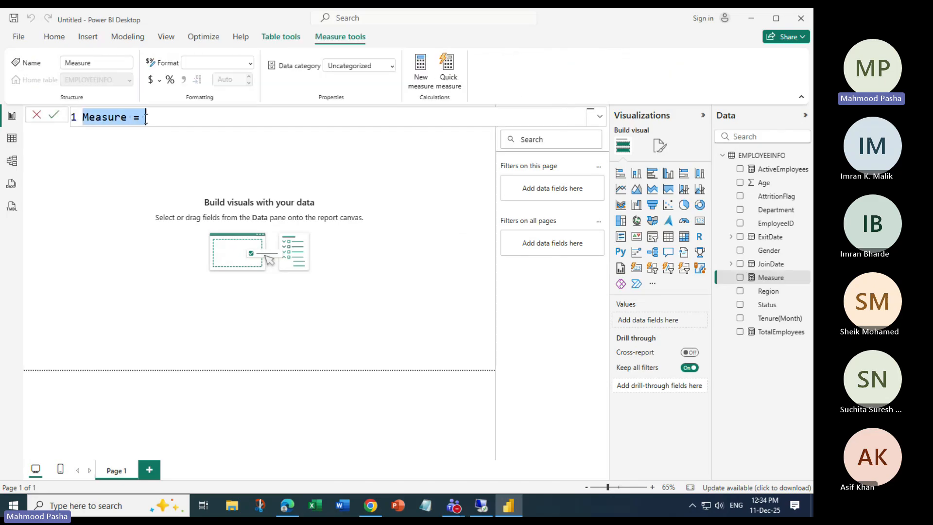
{"action": "key", "text": "Delete"}
{"action": "key", "text": "Delete"}
{"action": "key", "text": "Delete"}
{"action": "key", "text": "Delete"}
{"action": "key", "text": "Delete"}
{"action": "key", "text": "Delete"}
{"action": "key", "text": "Delete"}
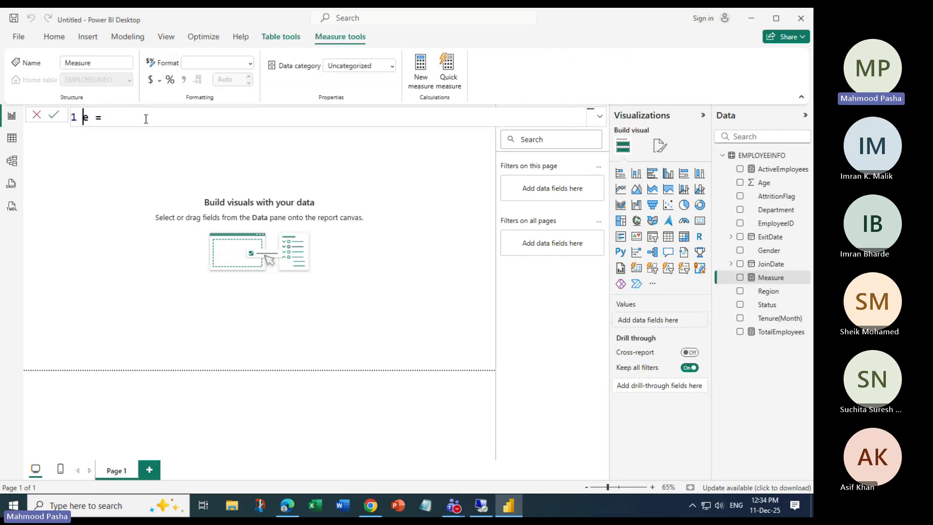
{"action": "type", "text": "LeftEmployees"}
{"action": "key", "text": "End"}
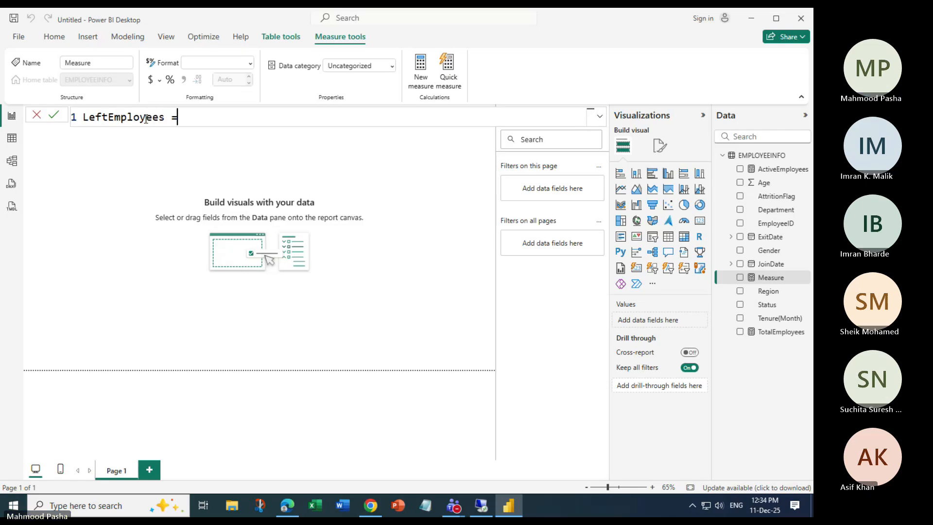
{"action": "type", "text": "C"}
{"action": "key", "text": "Tab"}
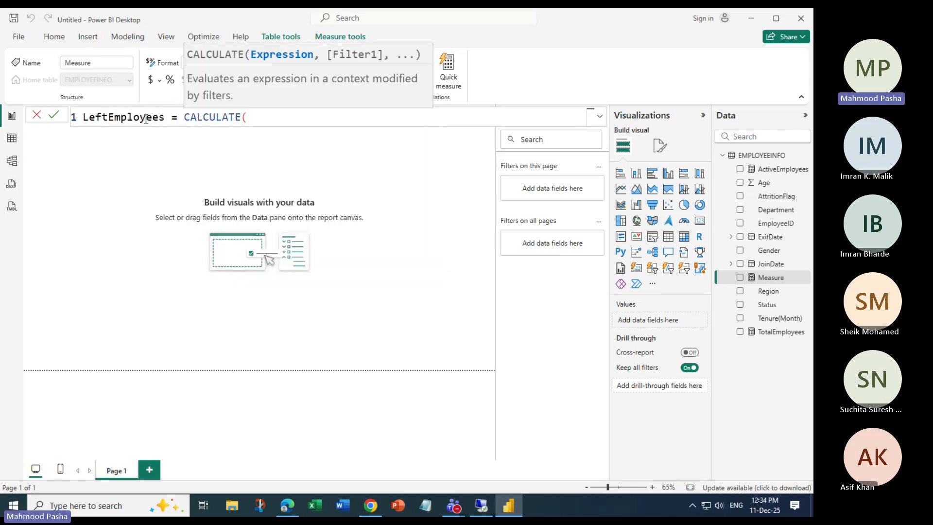
{"action": "type", "text": "[to"}
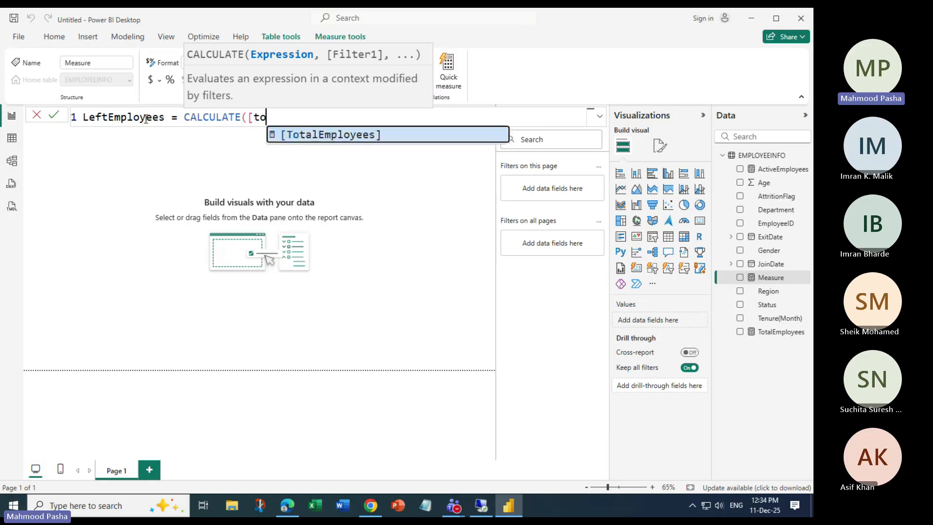
{"action": "key", "text": "Tab"}
Add the filter EMPLOYEEINFO[Status]="Left" and commit the LeftEmployees measure.
{"action": "type", "text": ",Em"}
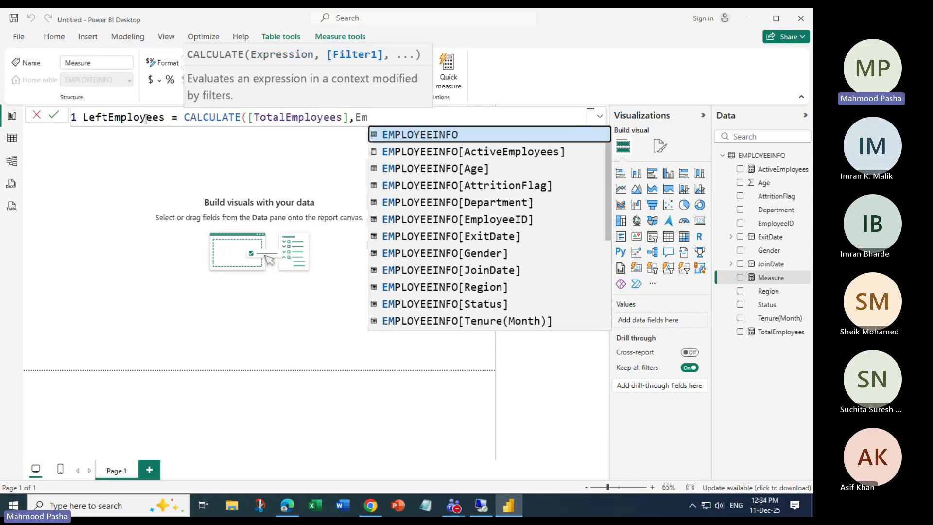
{"action": "key", "text": "Down"}
{"action": "key", "text": "Down"}
{"action": "key", "text": "Down"}
{"action": "key", "text": "Down"}
{"action": "key", "text": "Down"}
{"action": "key", "text": "Down"}
{"action": "key", "text": "Down"}
{"action": "key", "text": "Down"}
{"action": "key", "text": "Down"}
{"action": "key", "text": "Down"}
{"action": "key", "text": "Tab"}
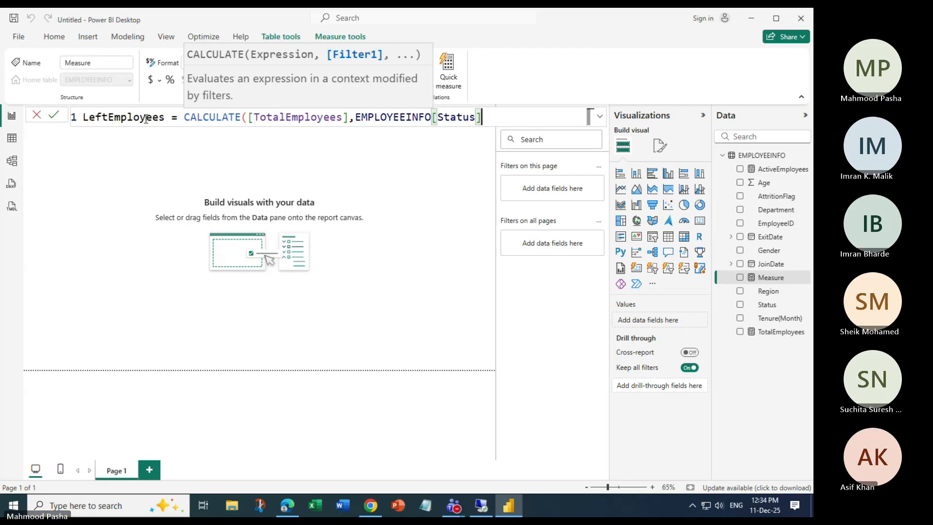
{"action": "type", "text": "=\"Left"}
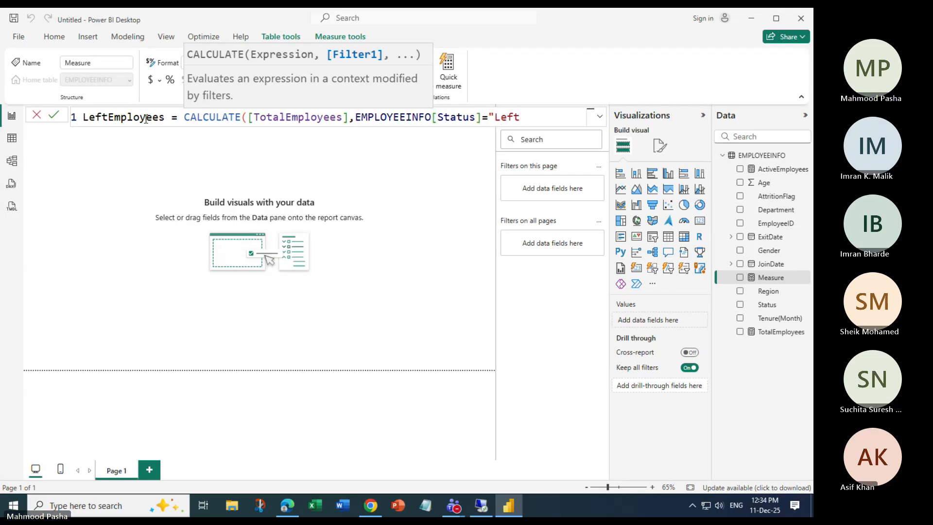
{"action": "type", "text": "\")"}
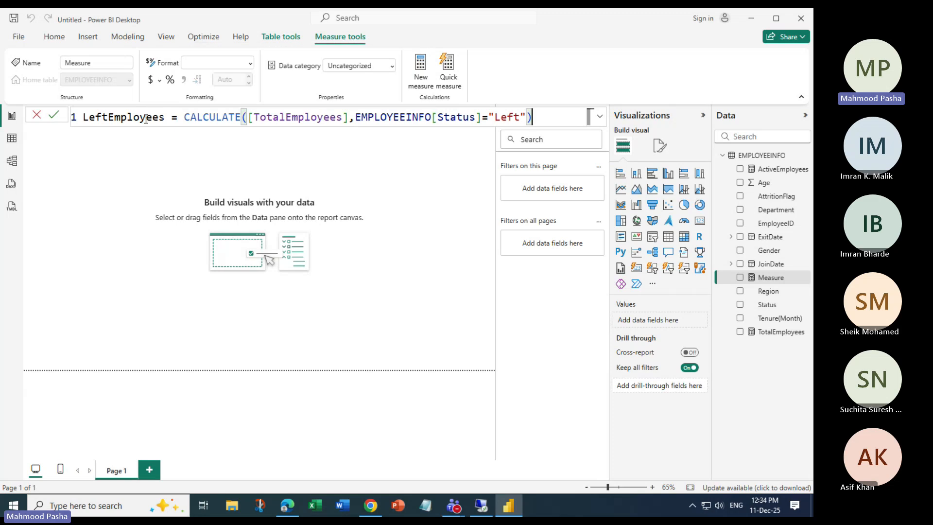
{"action": "key", "text": "Return"}
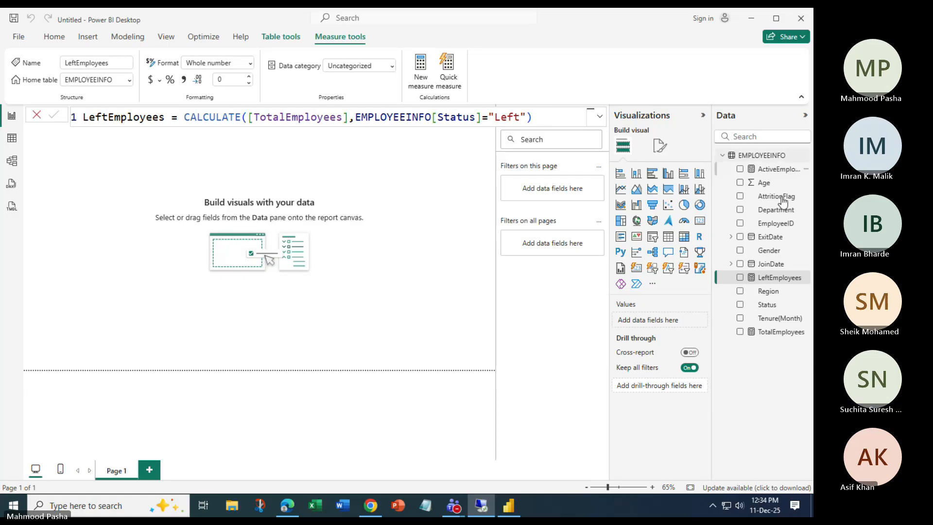
Review the TotalEmployees, ActiveEmployees and LeftEmployees formulas, highlighting their references and Status conditions, then return to the canvas.
{"action": "left_click", "coordinate": [771, 334]}
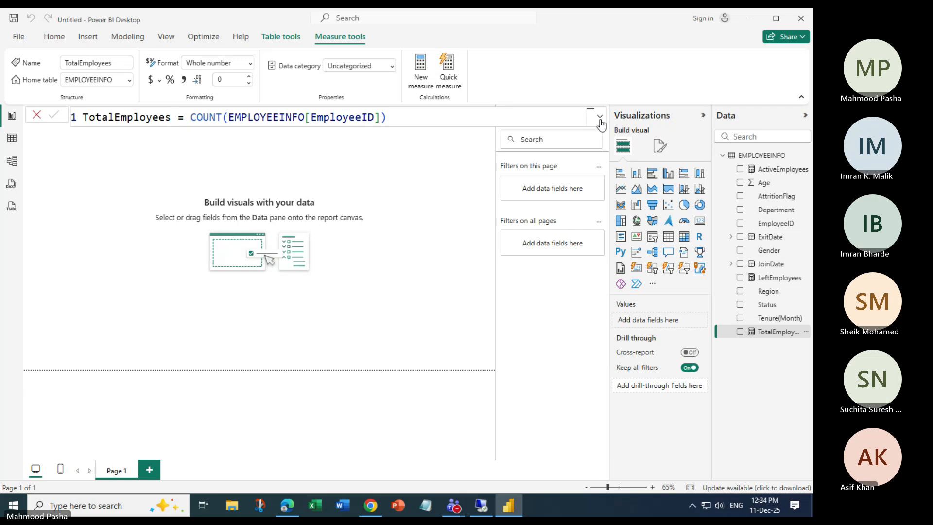
{"action": "left_click", "coordinate": [777, 170]}
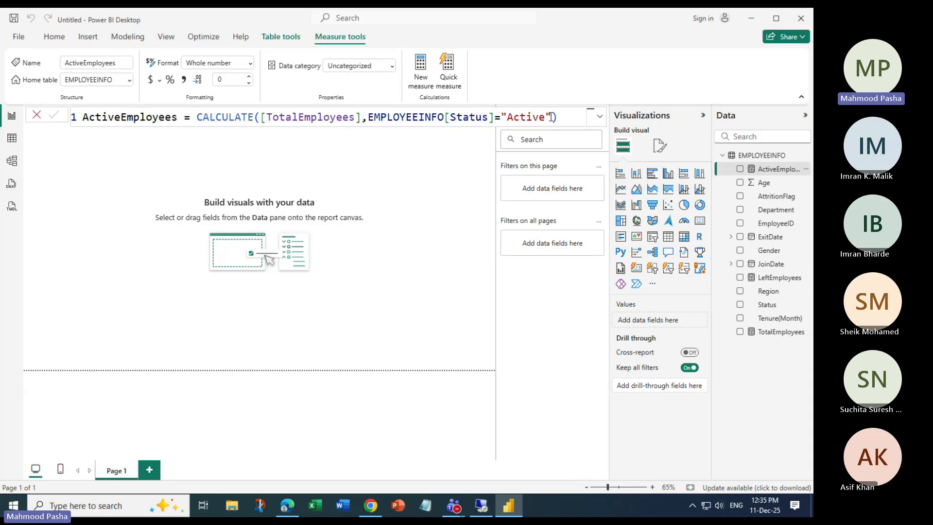
{"action": "left_click_drag", "start_coordinate": [551, 117], "coordinate": [368, 117]}
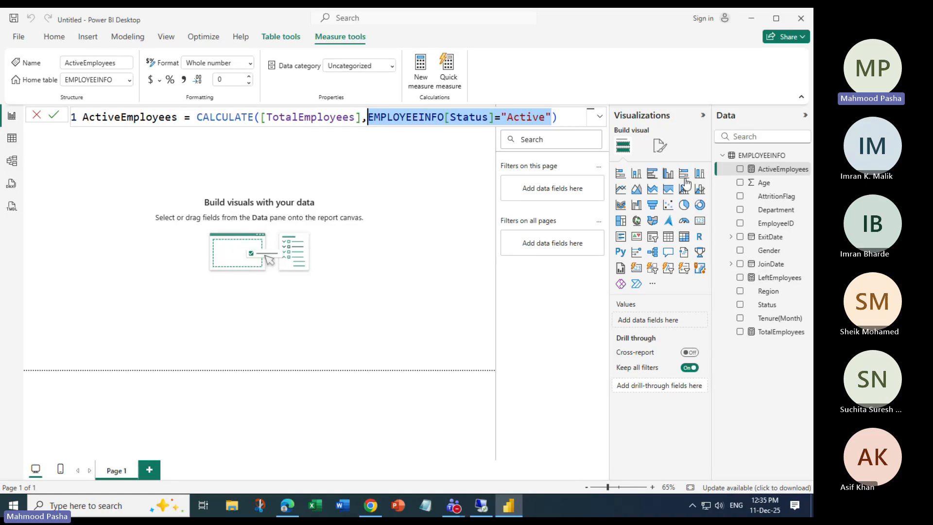
{"action": "left_click", "coordinate": [775, 279]}
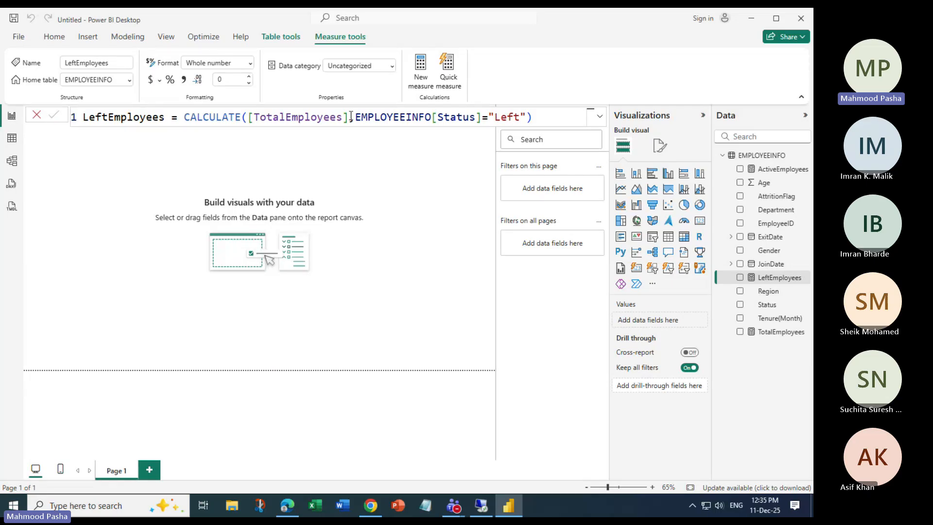
{"action": "left_click_drag", "start_coordinate": [351, 117], "coordinate": [253, 116]}
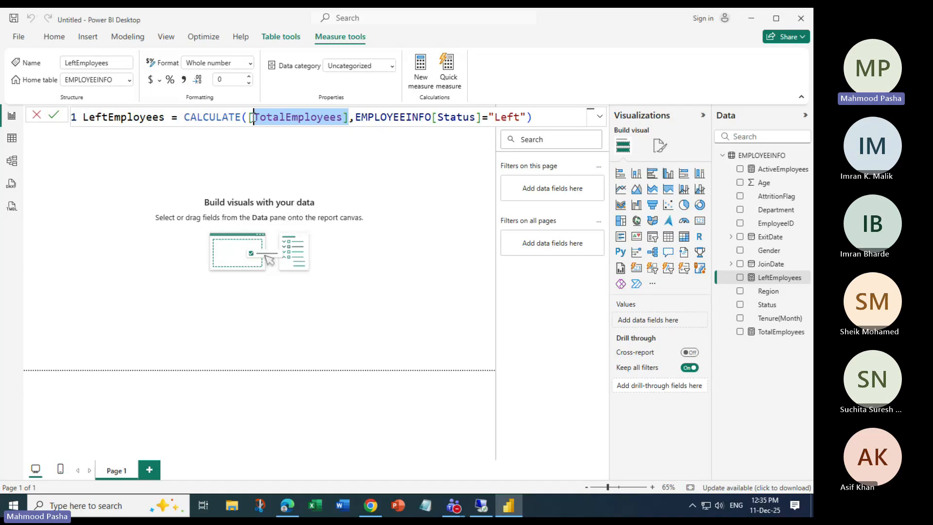
{"action": "left_click_drag", "start_coordinate": [530, 118], "coordinate": [485, 118]}
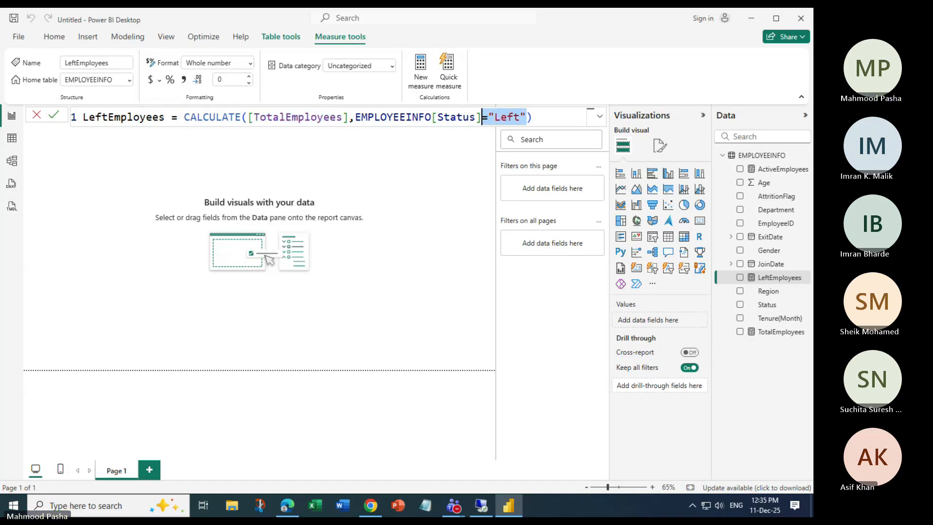
{"action": "key", "text": "alt+Tab"}
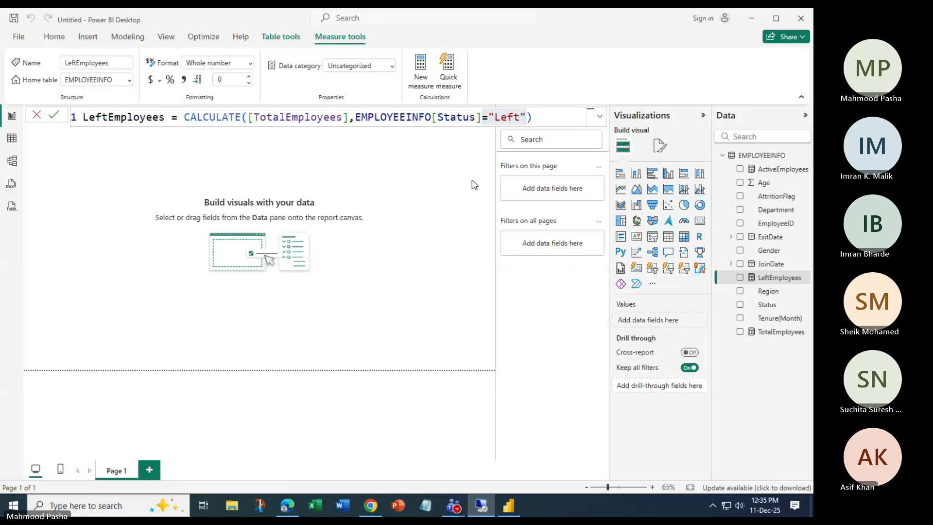
{"action": "left_click", "coordinate": [436, 163]}
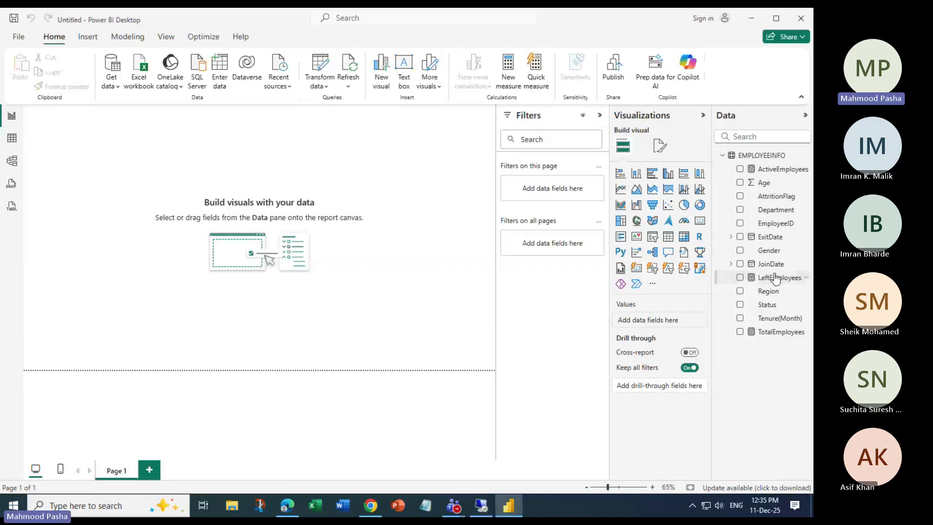
Show the TotalEmployees formula and point out its table, EmployeeID column and closing brackets.
{"action": "left_click", "coordinate": [781, 332]}
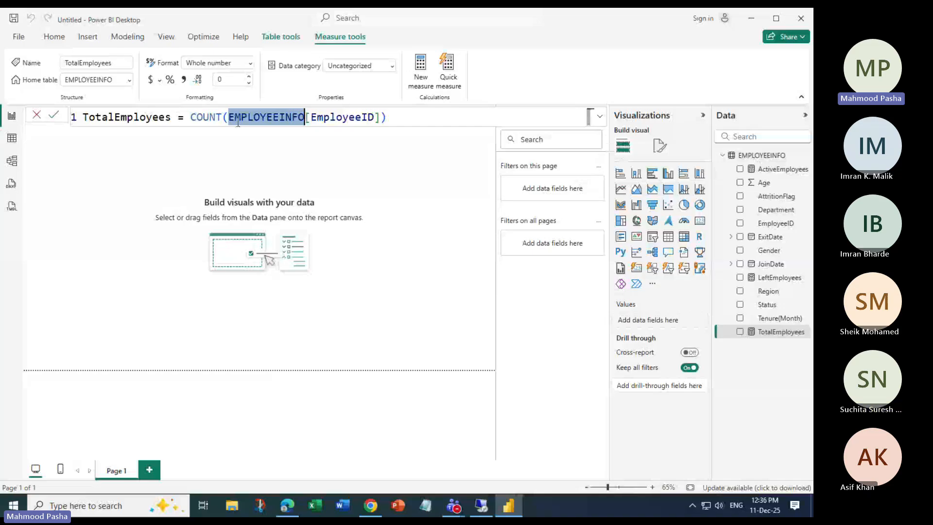
{"action": "left_click_drag", "start_coordinate": [310, 118], "coordinate": [375, 120]}
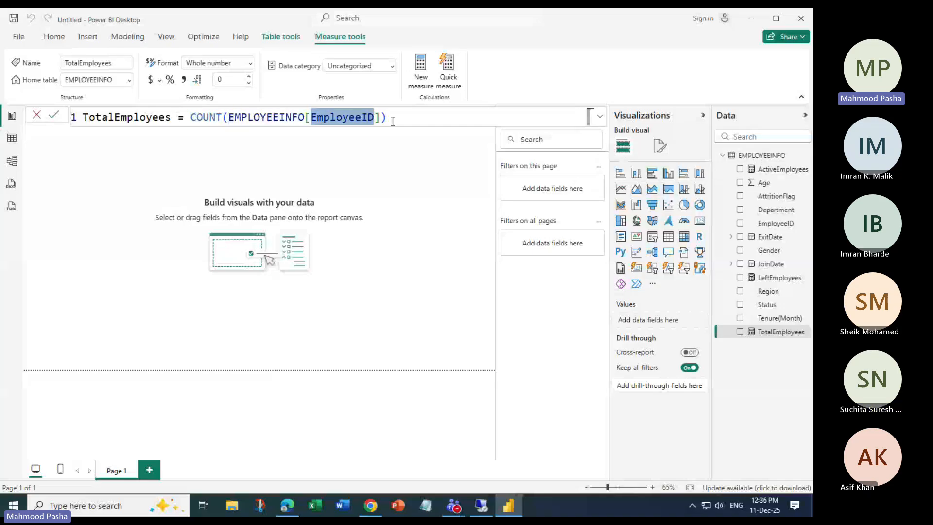
{"action": "left_click", "coordinate": [398, 121]}
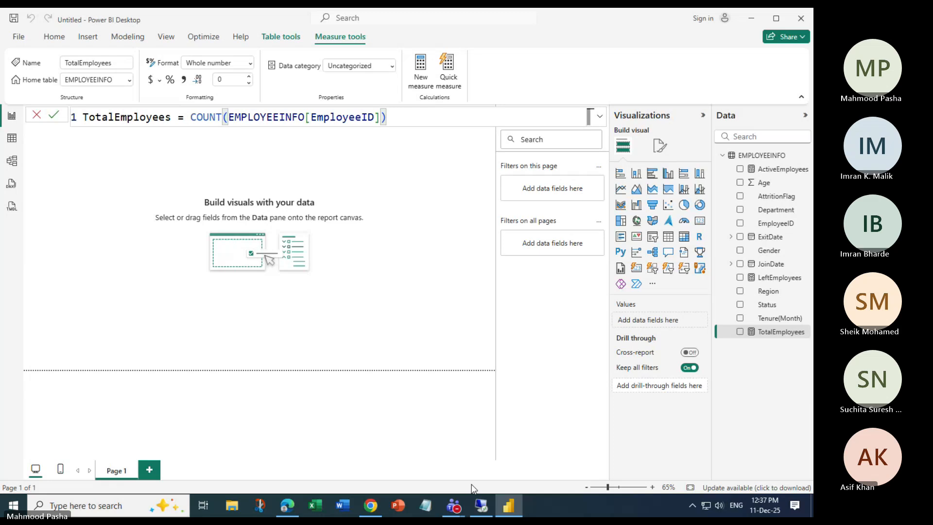
On the attendee's shared screen, try joining Employee and Information in the table name, then restore the space.
{"action": "mouse_move", "coordinate": [453, 505]}
{"action": "left_click", "coordinate": [410, 458]}
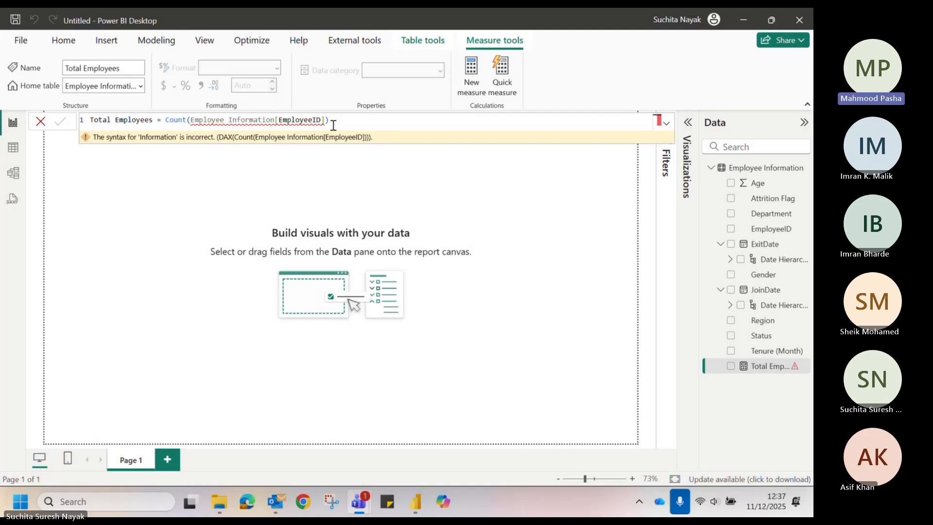
{"action": "mouse_move", "coordinate": [251, 124]}
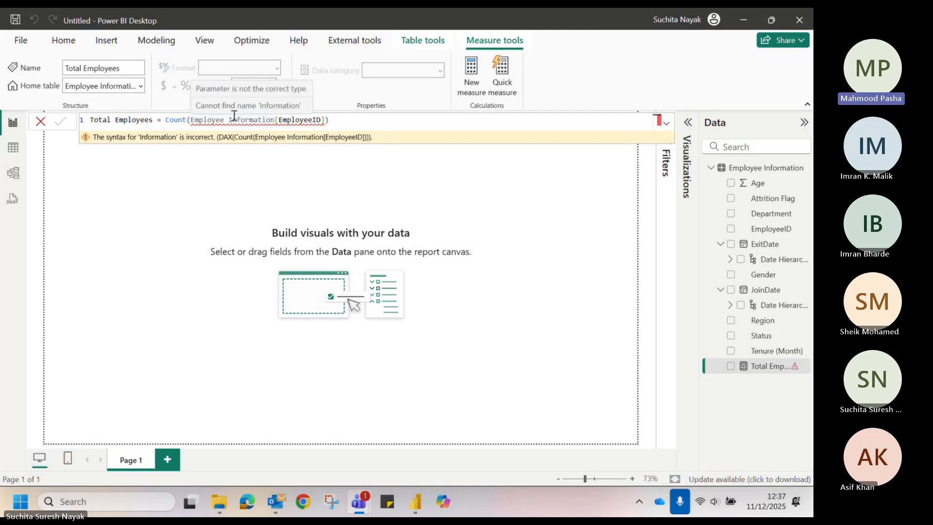
{"action": "double_click", "coordinate": [245, 120]}
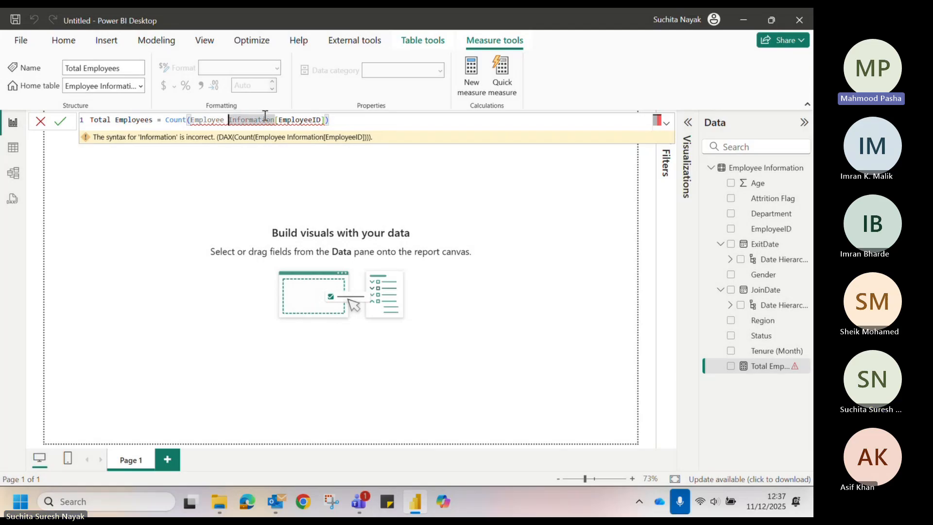
{"action": "key", "text": "Left"}
{"action": "key", "text": "BackSpace"}
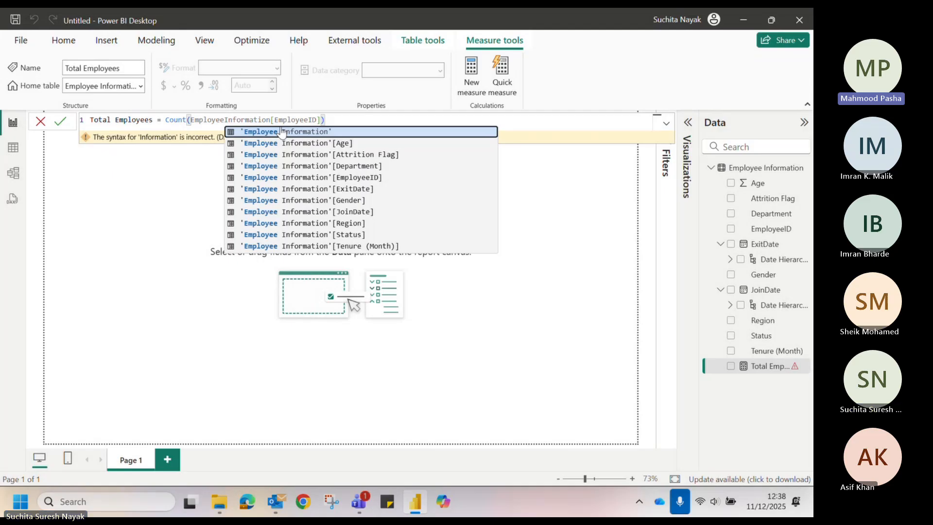
{"action": "left_click", "coordinate": [395, 123]}
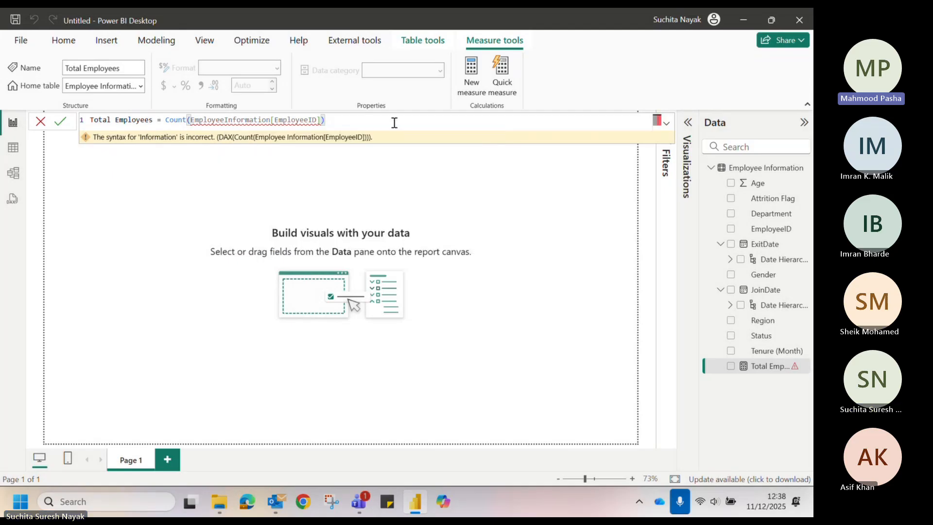
{"action": "double_click", "coordinate": [246, 121]}
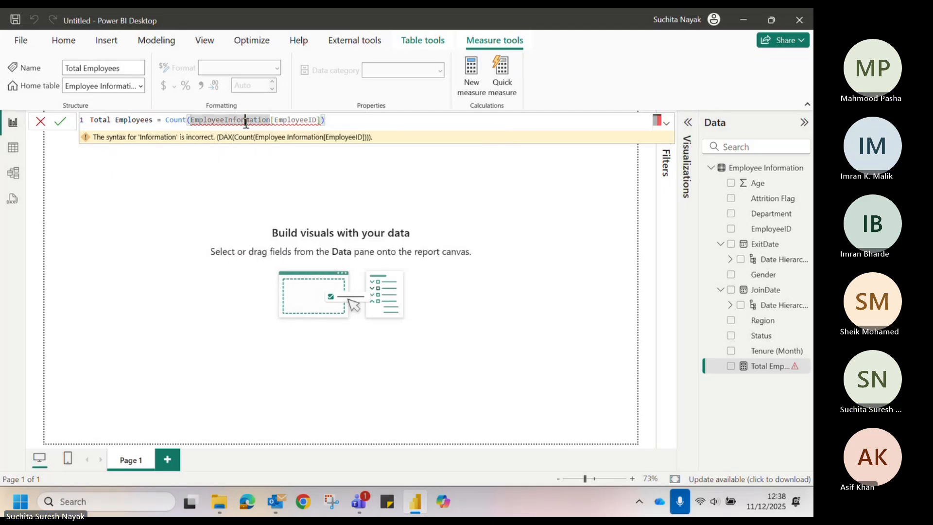
{"action": "left_click", "coordinate": [225, 121]}
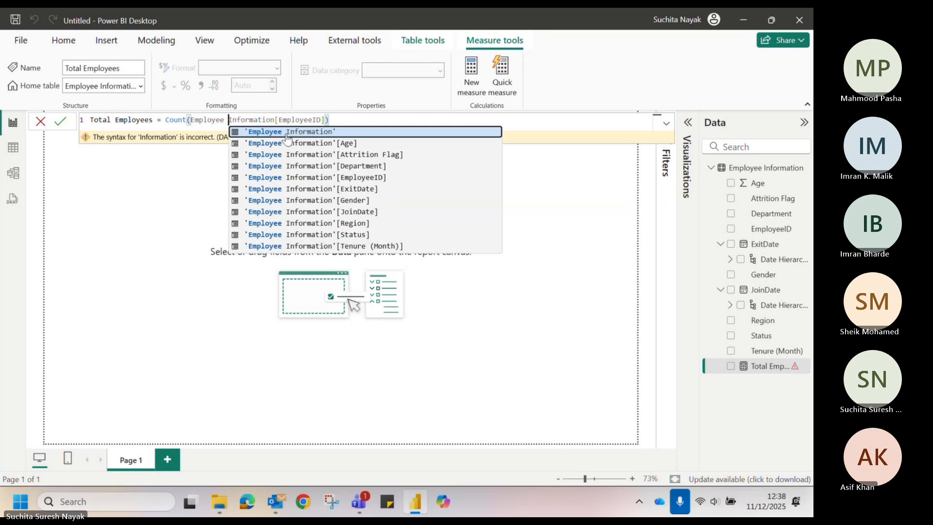
Insert the quoted 'Employee Information' table, delete the leftover Information, and commit the corrected measure.
{"action": "left_click", "coordinate": [268, 133]}
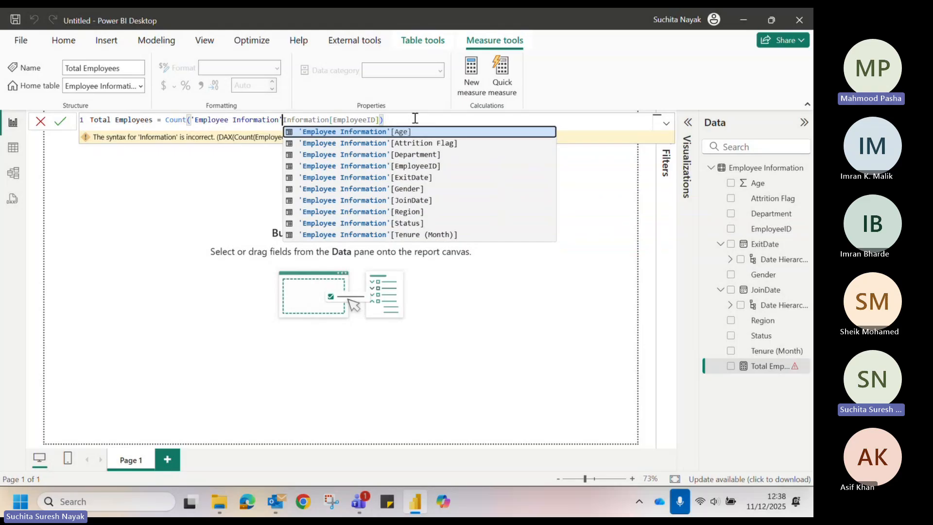
{"action": "left_click", "coordinate": [415, 119]}
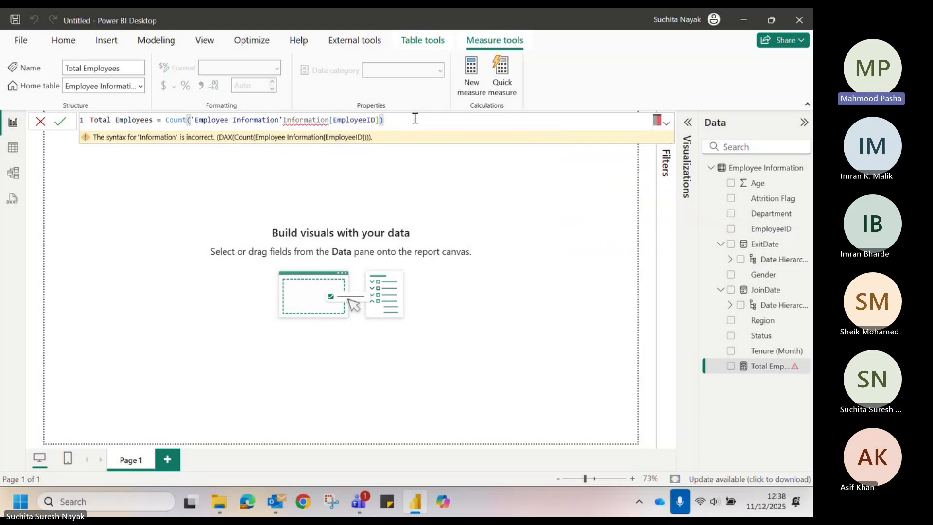
{"action": "double_click", "coordinate": [305, 120]}
{"action": "key", "text": "BackSpace"}
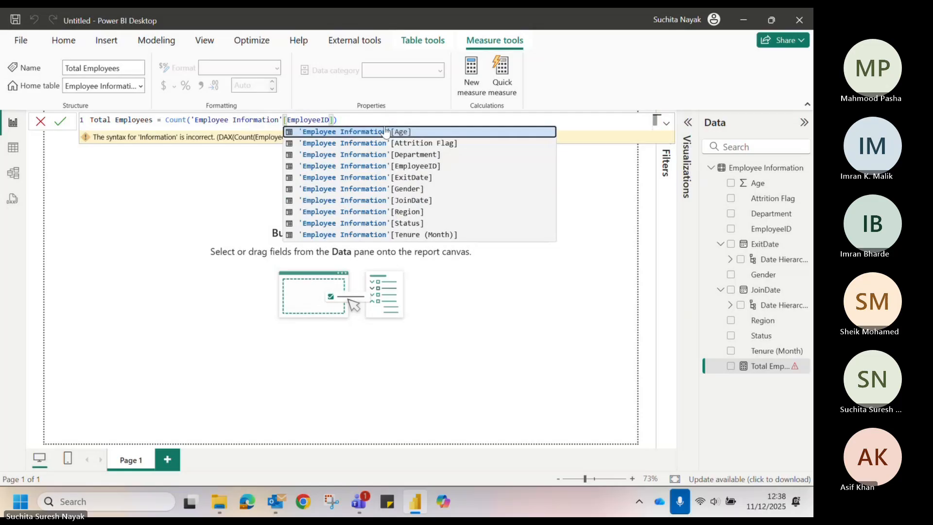
{"action": "key", "text": "Return"}
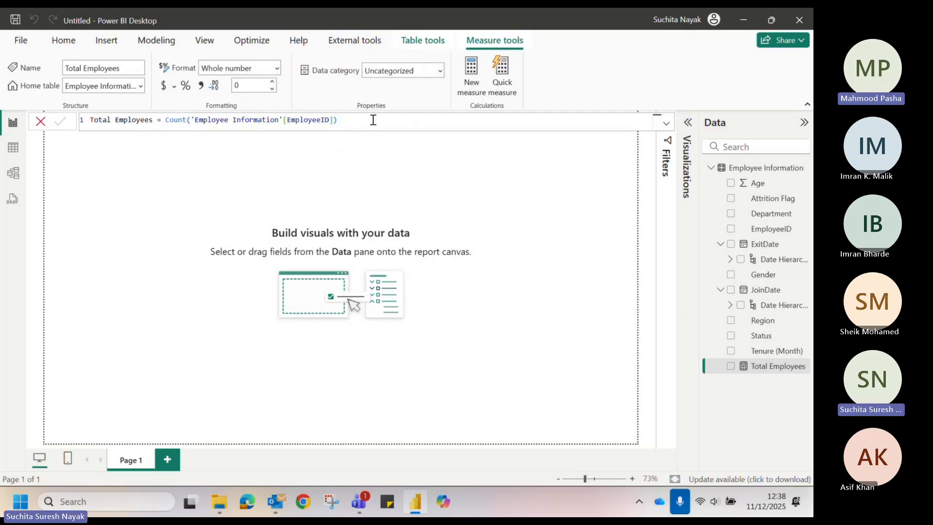
{"action": "left_click", "coordinate": [454, 23]}
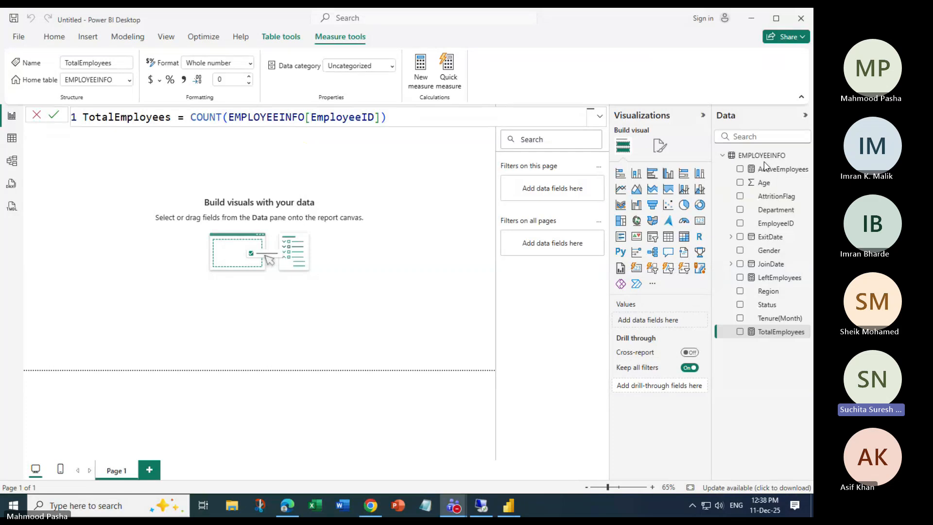
Show the ActiveEmployees CALCULATE formula and expand the formula bar into a multi-line editor.
{"action": "left_click", "coordinate": [774, 170]}
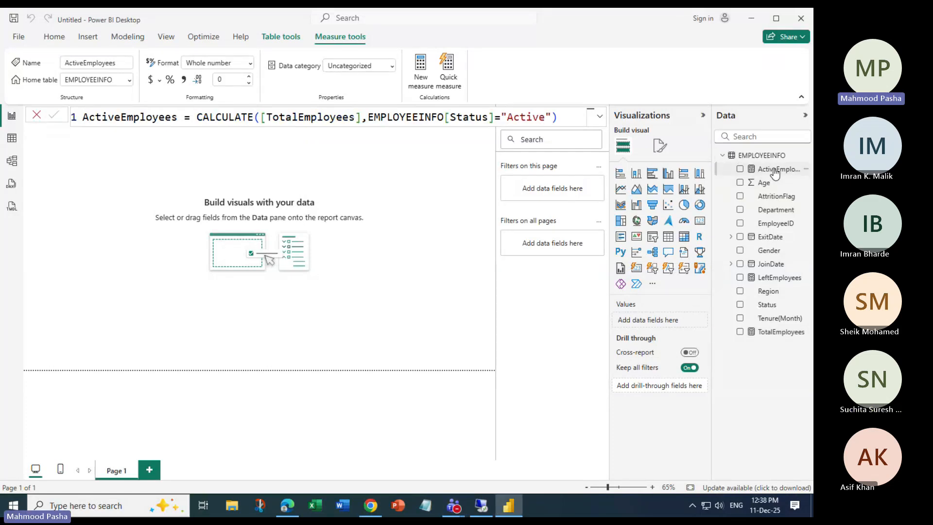
{"action": "left_click", "coordinate": [600, 116]}
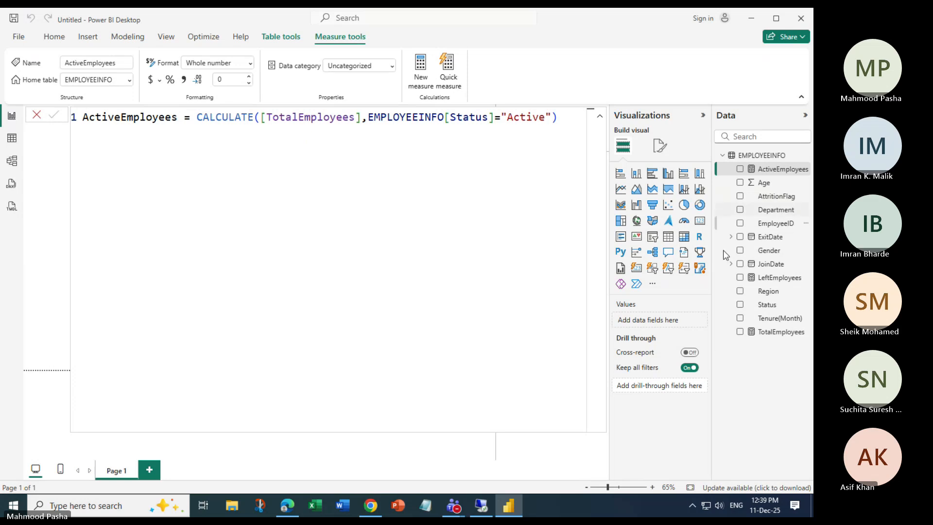
Show the LeftEmployees measure's formula and collapse the formula bar back to one line.
{"action": "left_click", "coordinate": [769, 279]}
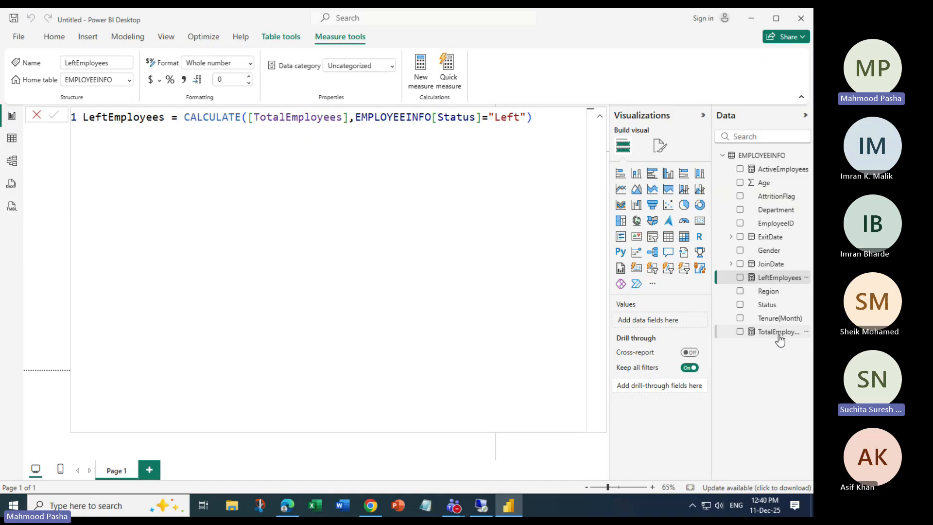
{"action": "left_click", "coordinate": [599, 116]}
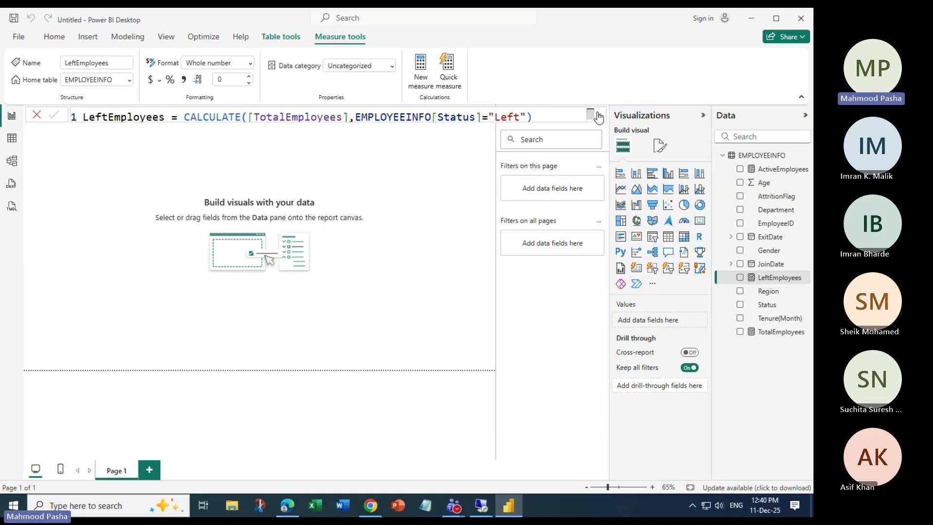
Create an AttritionRate measure as DIVIDE([LeftEmployees],[TotalEmployees]), then add another blank measure.
{"action": "left_click", "coordinate": [421, 72]}
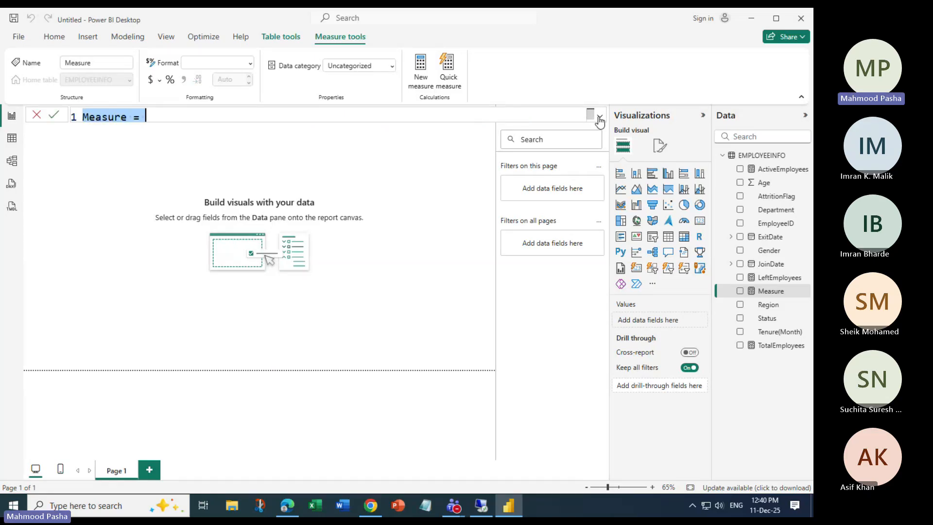
{"action": "left_click", "coordinate": [128, 118]}
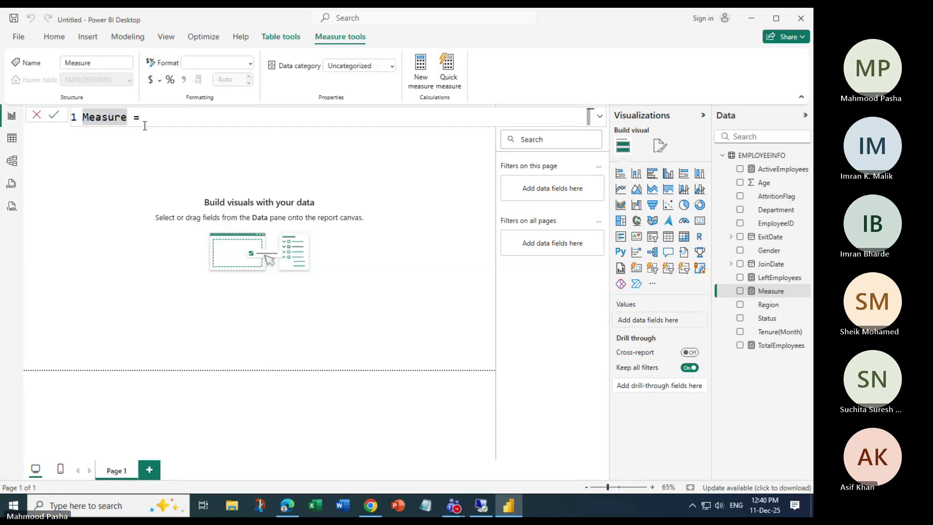
{"action": "key", "text": "BackSpace"}
{"action": "key", "text": "BackSpace"}
{"action": "key", "text": "BackSpace"}
{"action": "key", "text": "BackSpace"}
{"action": "key", "text": "BackSpace"}
{"action": "key", "text": "BackSpace"}
{"action": "key", "text": "BackSpace"}
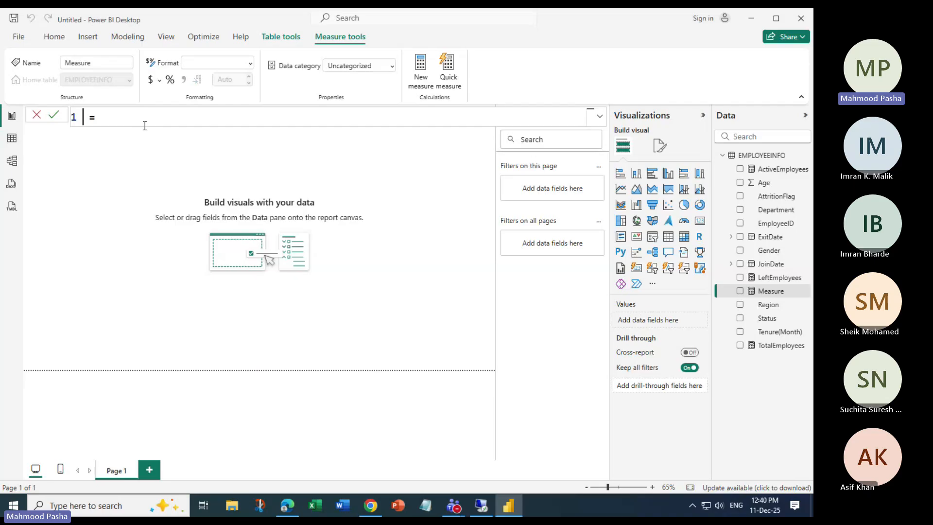
{"action": "type", "text": "AttritionRate"}
{"action": "key", "text": "End"}
{"action": "type", "text": "DIVIDE("}
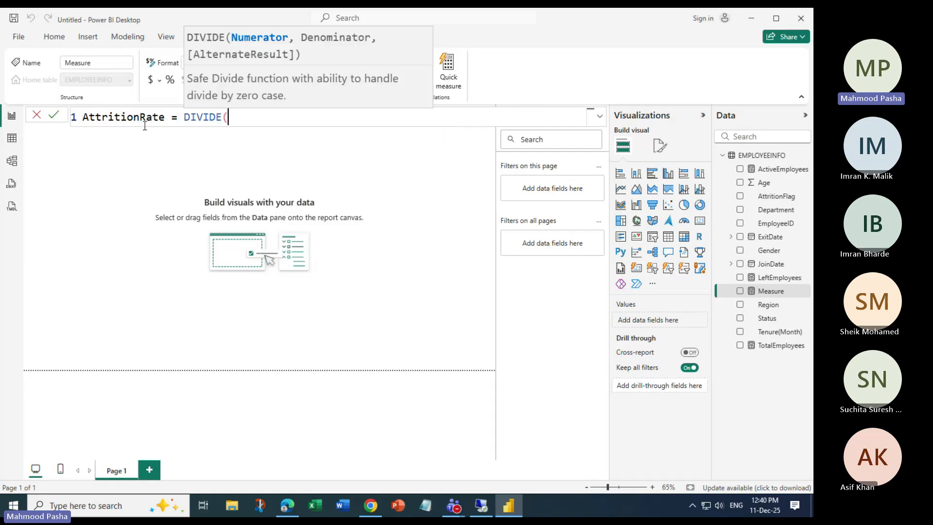
{"action": "type", "text": "["}
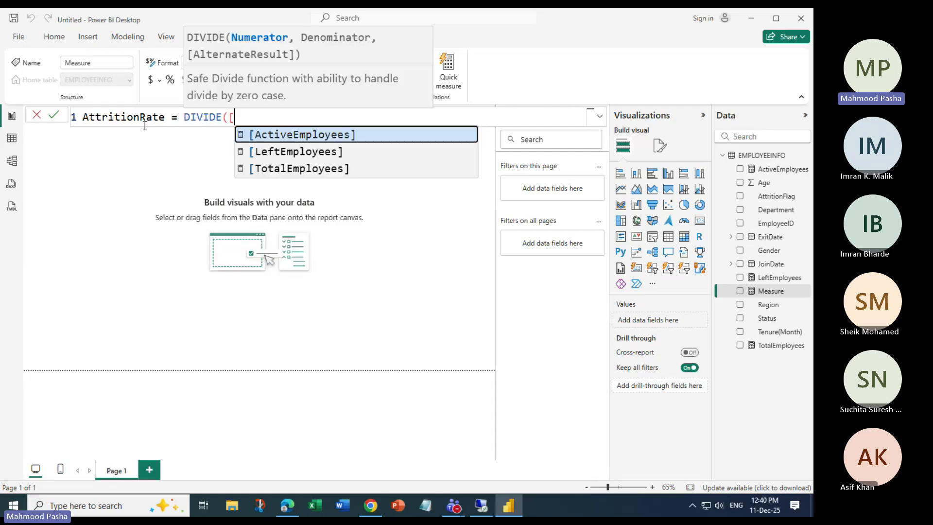
{"action": "type", "text": "le"}
{"action": "key", "text": "Tab"}
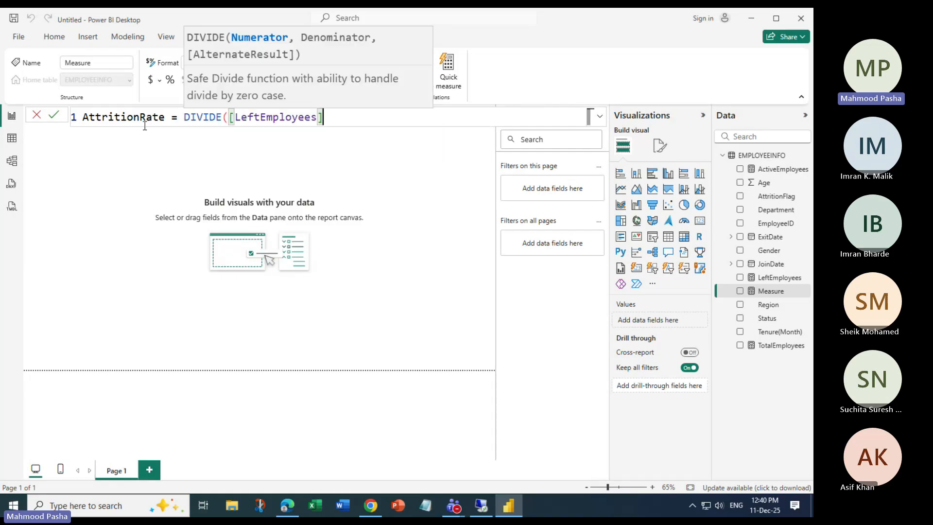
{"action": "type", "text": ",[Tot"}
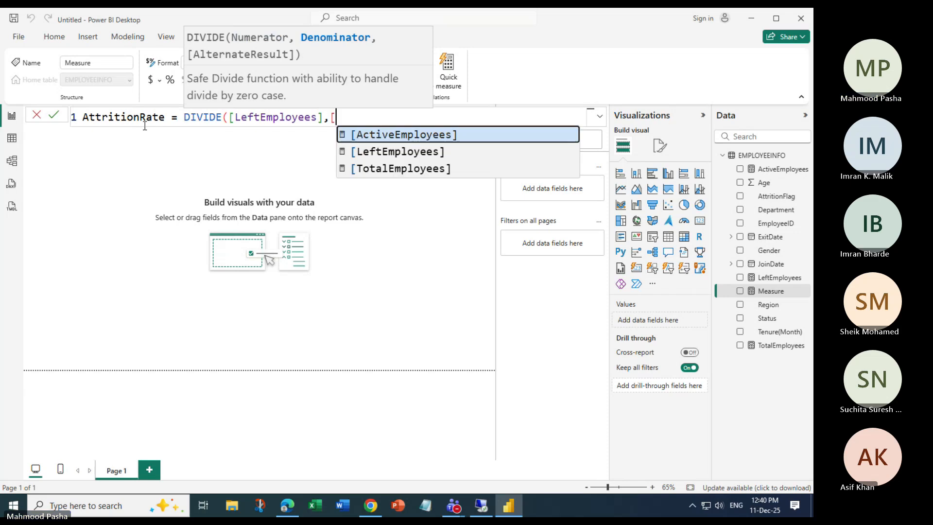
{"action": "key", "text": "Tab"}
{"action": "type", "text": ")"}
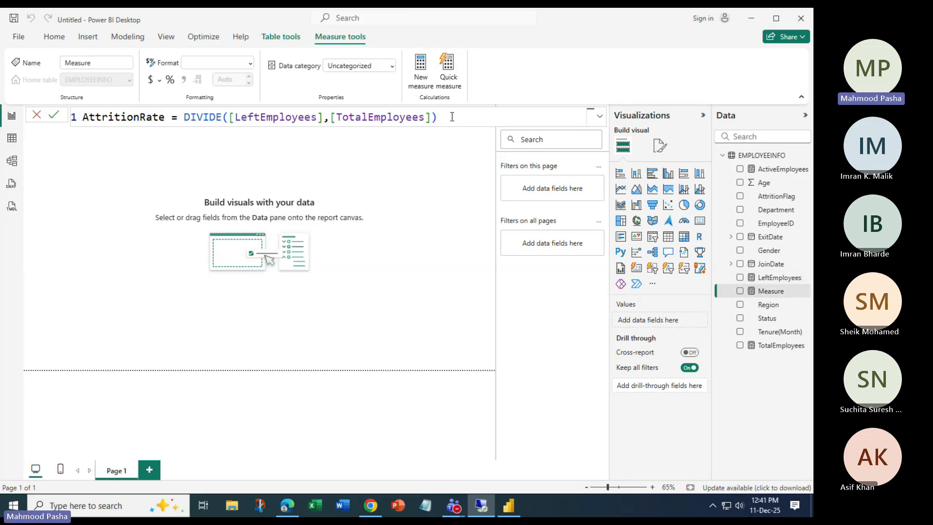
{"action": "key", "text": "Return"}
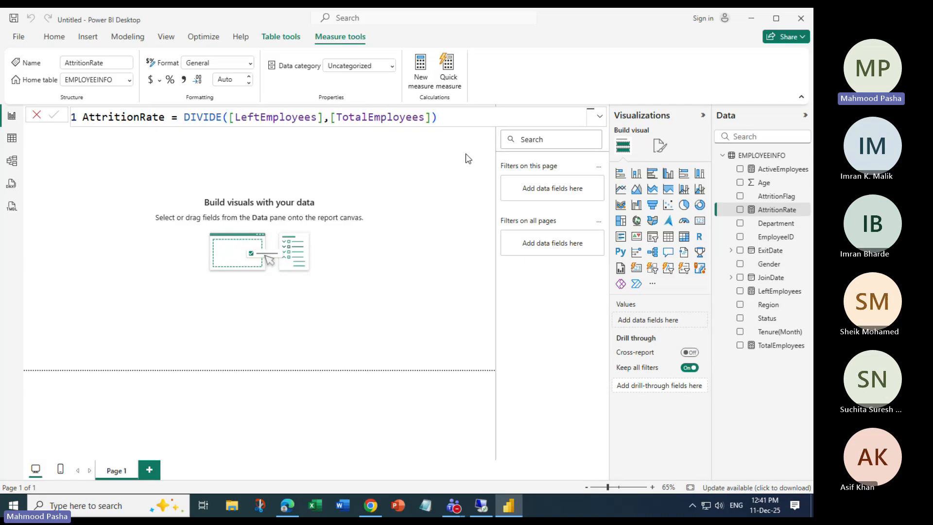
{"action": "left_click", "coordinate": [421, 72]}
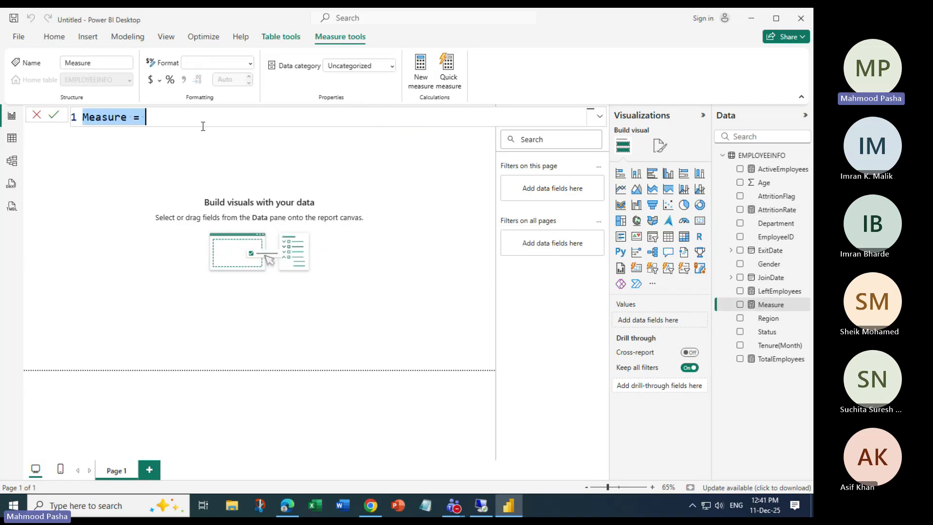
Rename the new measure to AverageTenure.
{"action": "key", "text": "Home"}
{"action": "key", "text": "Delete"}
{"action": "key", "text": "Delete"}
{"action": "key", "text": "Delete"}
{"action": "key", "text": "Delete"}
{"action": "key", "text": "Delete"}
{"action": "key", "text": "Delete"}
{"action": "key", "text": "Delete"}
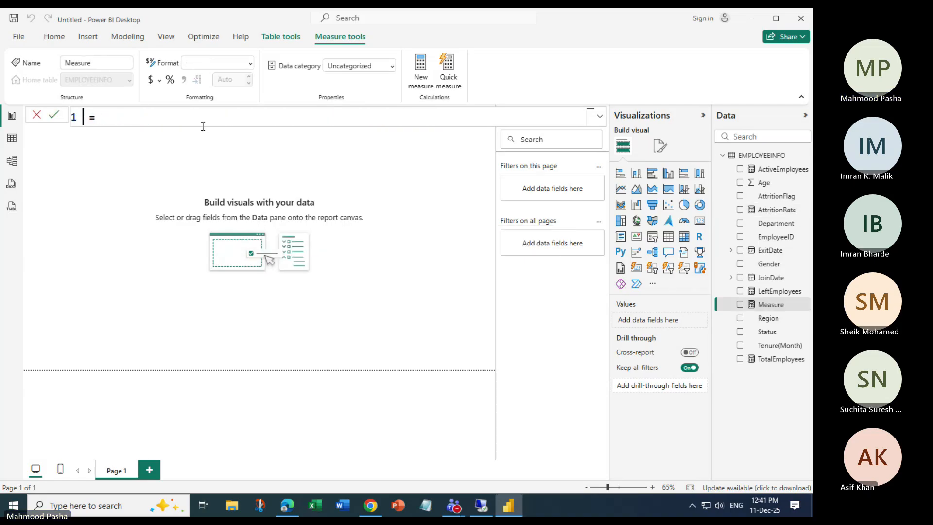
{"action": "type", "text": "Af"}
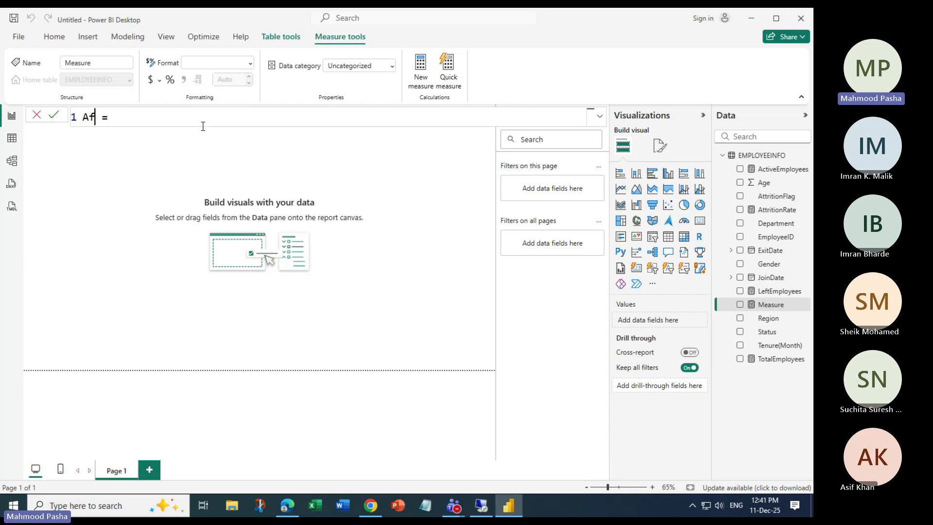
{"action": "key", "text": "BackSpace"}
{"action": "type", "text": "ver"}
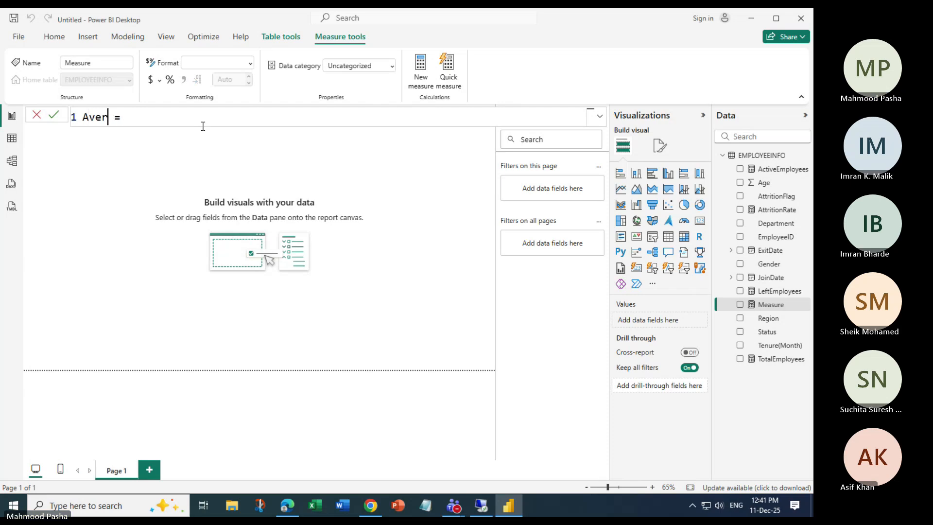
{"action": "type", "text": "ageTenu"}
{"action": "type", "text": "re"}
Enter the formula AVERAGE(EMPLOYEEINFO[Tenure(Month)]) and commit the measure.
{"action": "key", "text": "End"}
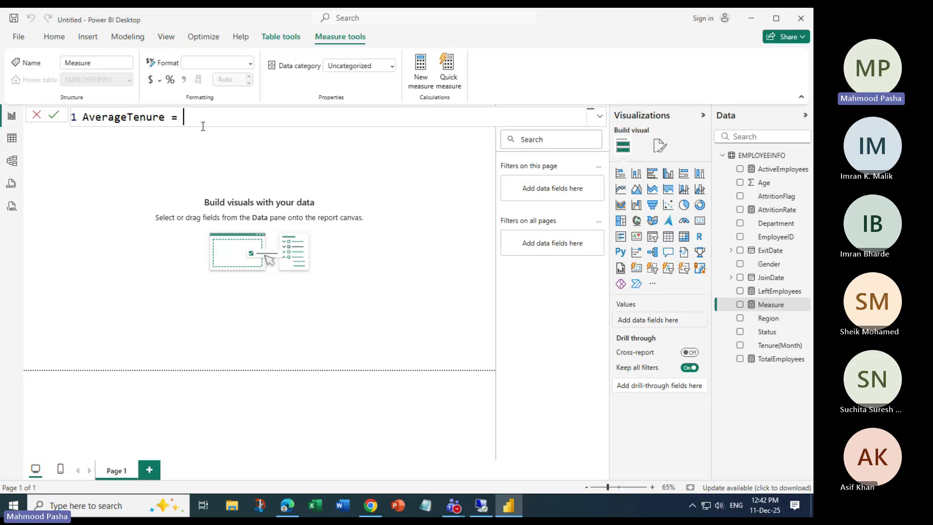
{"action": "type", "text": "Ave"}
{"action": "key", "text": "Tab"}
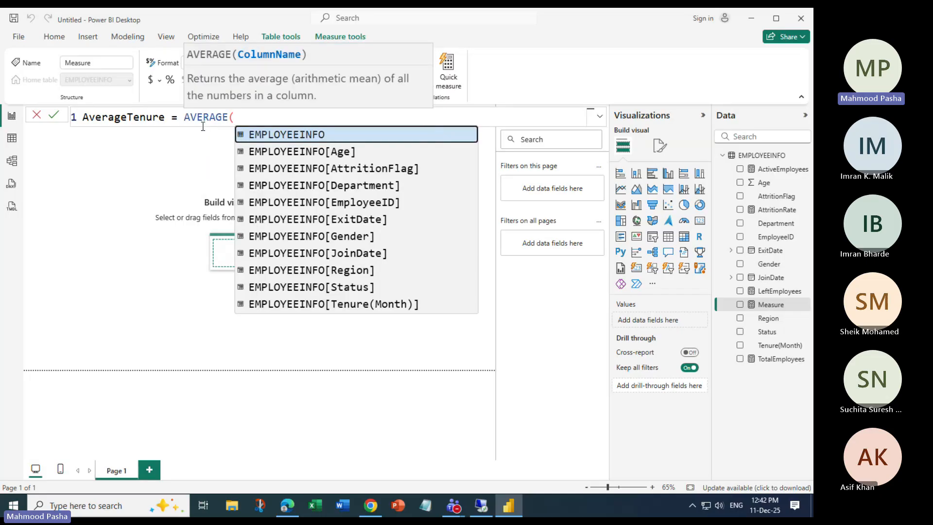
{"action": "key", "text": "Down"}
{"action": "key", "text": "Down"}
{"action": "key", "text": "Down"}
{"action": "key", "text": "Down"}
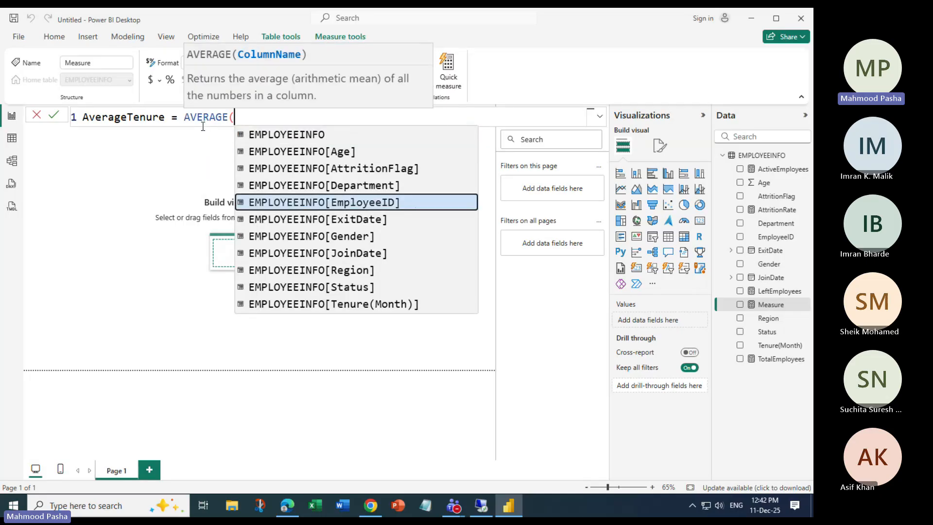
{"action": "key", "text": "Down"}
{"action": "key", "text": "Down"}
{"action": "key", "text": "Down"}
{"action": "key", "text": "Down"}
{"action": "key", "text": "Down"}
{"action": "key", "text": "Down"}
{"action": "key", "text": "Tab"}
{"action": "type", "text": ")"}
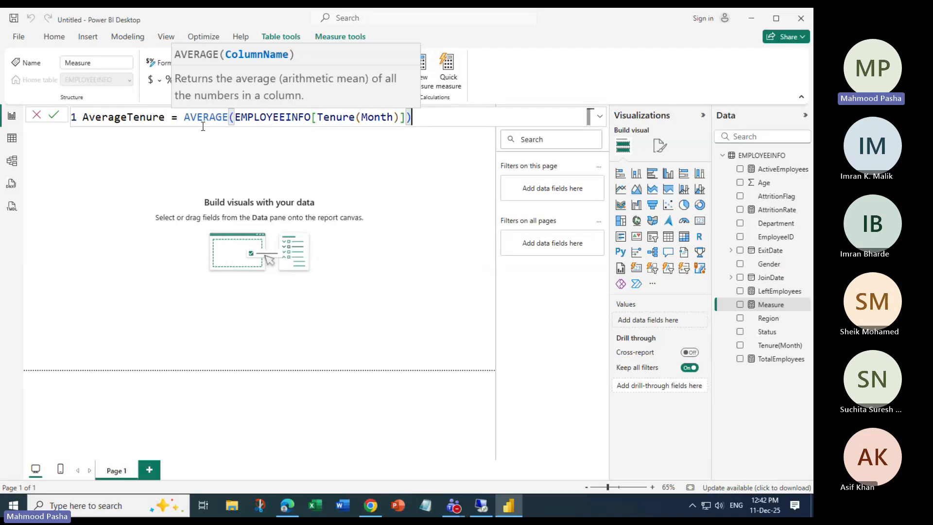
{"action": "key", "text": "Return"}
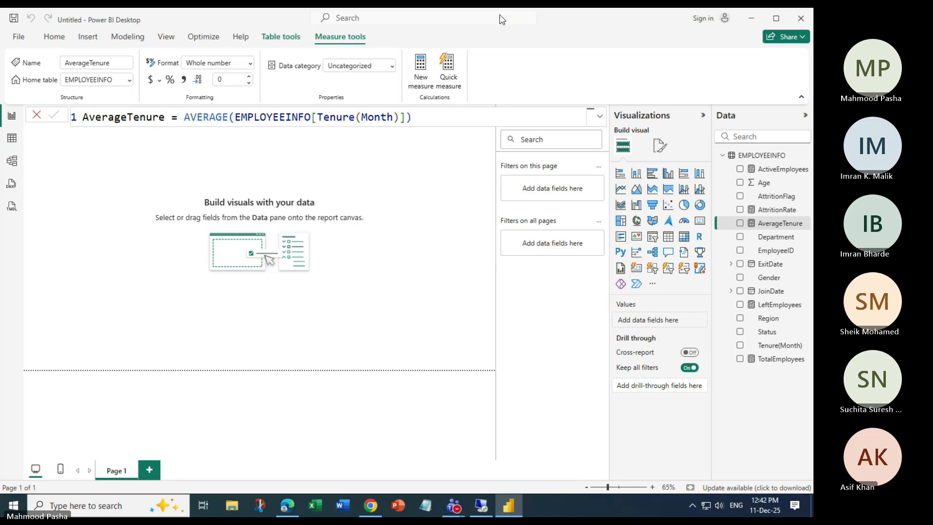
{"action": "left_click", "coordinate": [379, 21]}
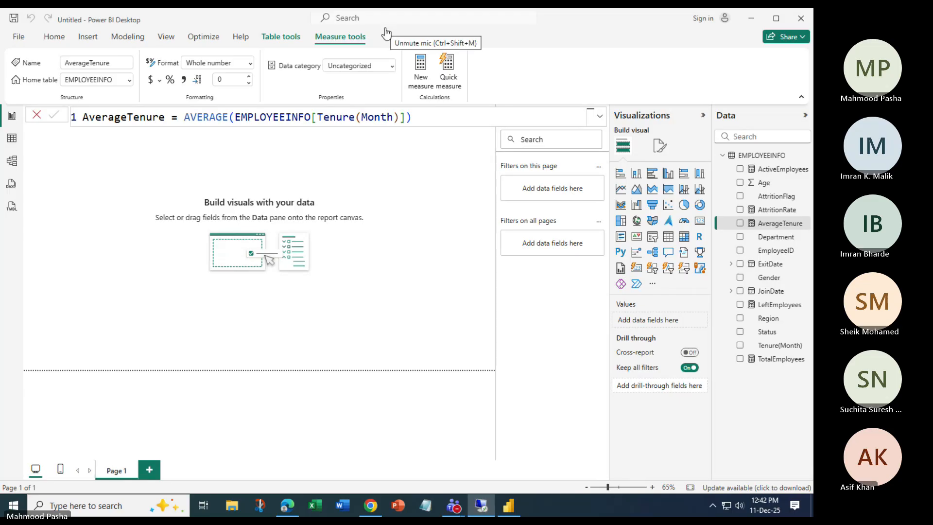
Leave measure editing and collapse the Filters pane to widen the report canvas.
{"action": "left_click", "coordinate": [601, 118]}
{"action": "left_click", "coordinate": [600, 118]}
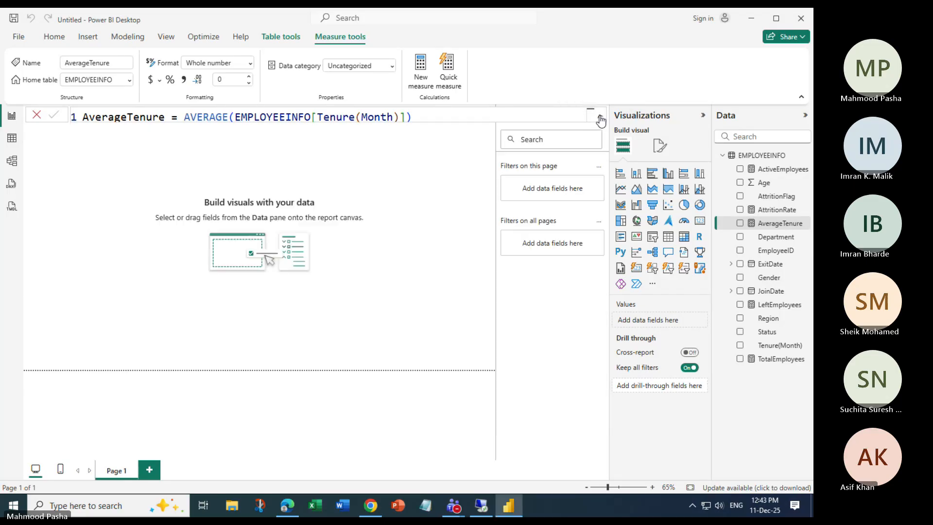
{"action": "left_click", "coordinate": [67, 165]}
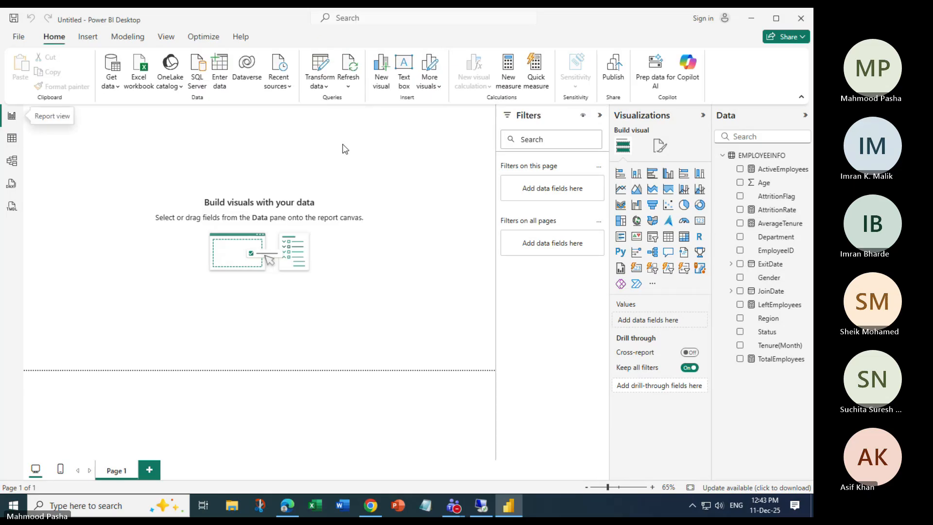
{"action": "left_click", "coordinate": [599, 114]}
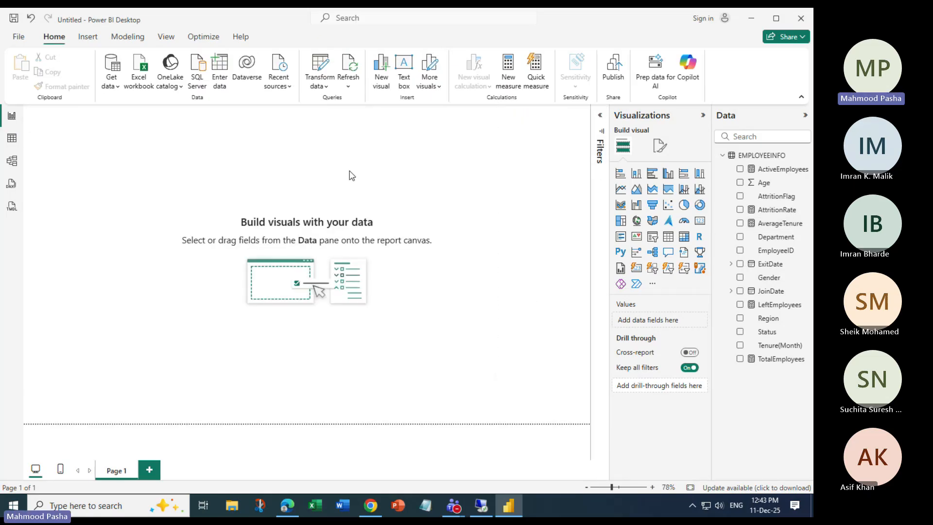
Try the View tab's Page view options, fitting the page to the window, then return to Home.
{"action": "left_click", "coordinate": [165, 36]}
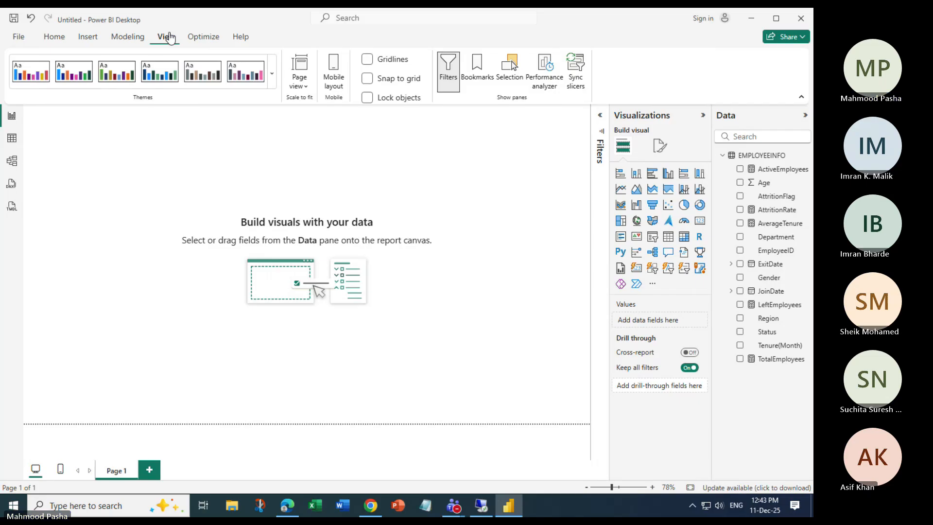
{"action": "left_click", "coordinate": [307, 92]}
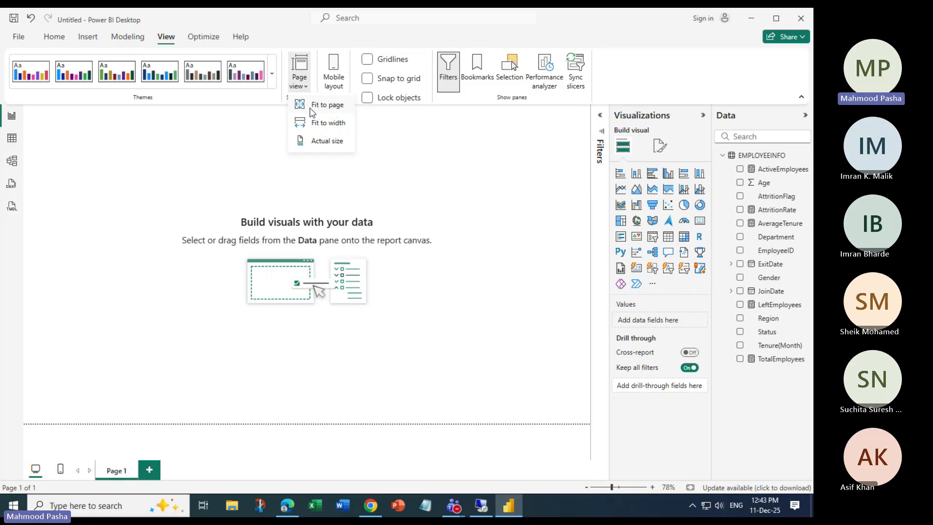
{"action": "left_click", "coordinate": [328, 106]}
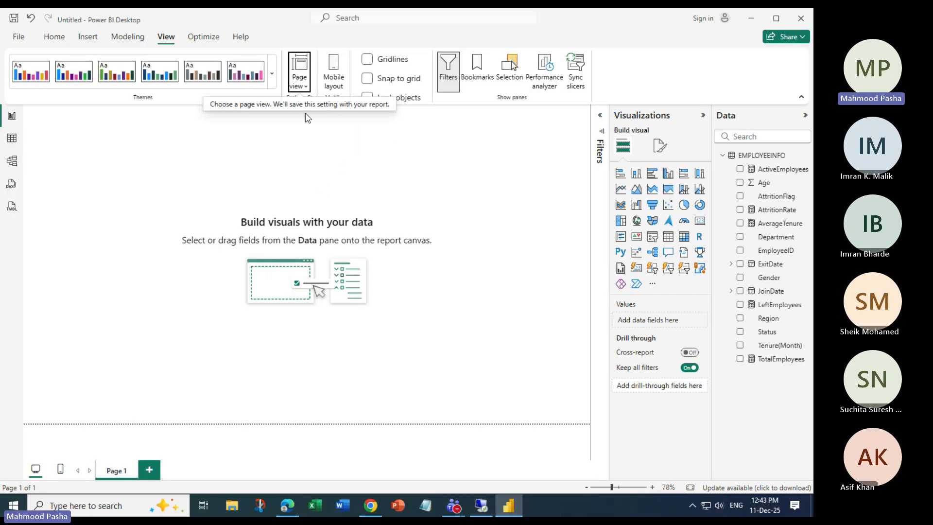
{"action": "left_click", "coordinate": [303, 85]}
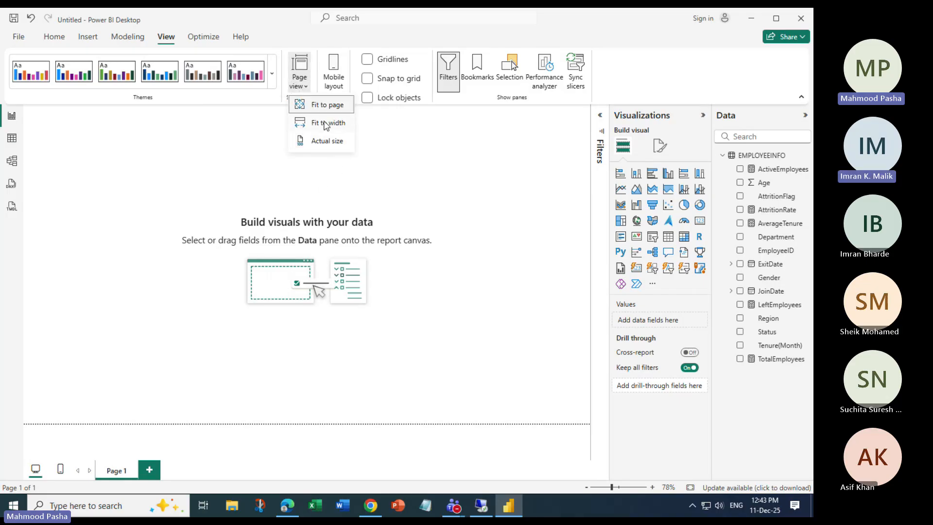
{"action": "left_click", "coordinate": [409, 163]}
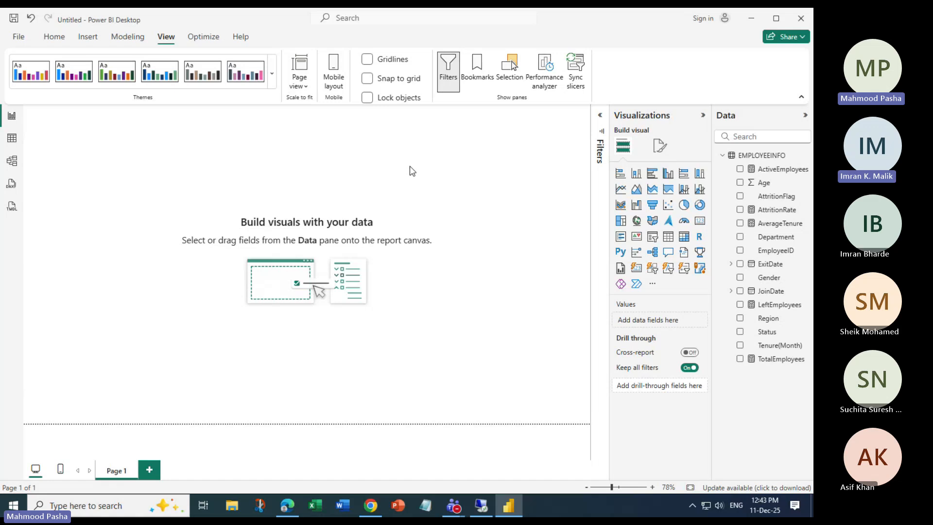
{"action": "left_click", "coordinate": [55, 37]}
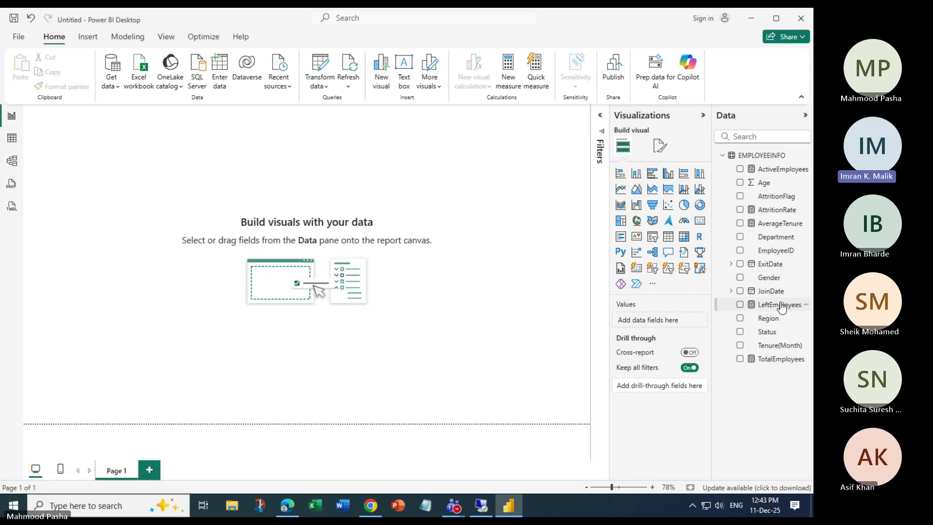
Open AverageTenure's formula, highlight Tenure(Month), and select that column to see its Text data type.
{"action": "left_click", "coordinate": [777, 223]}
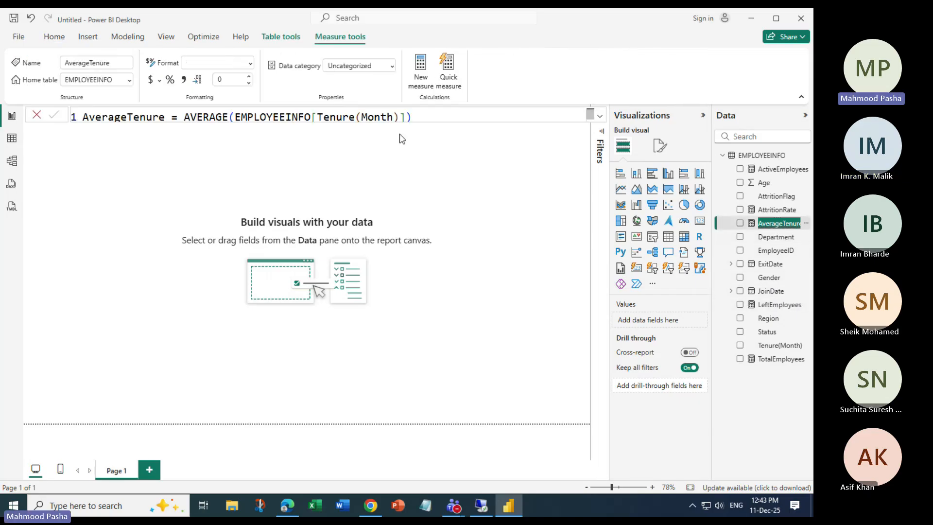
{"action": "left_click", "coordinate": [597, 117]}
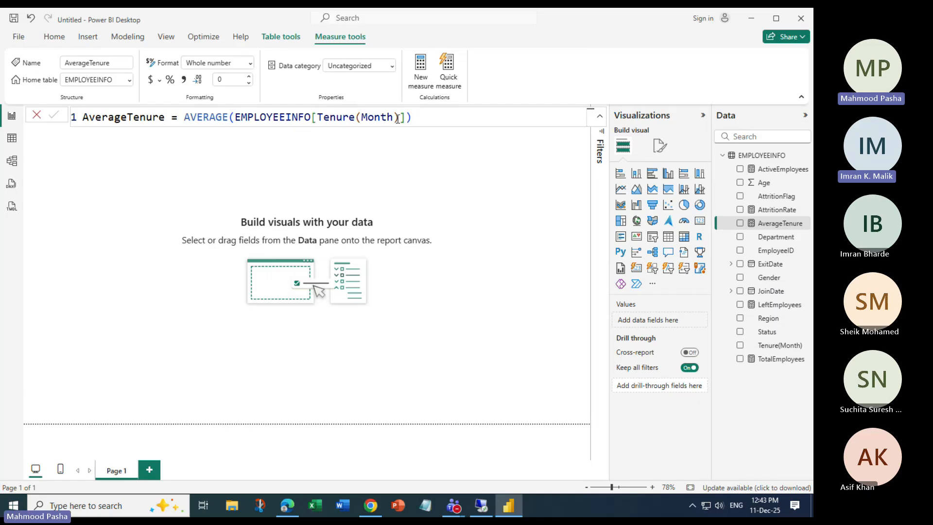
{"action": "left_click_drag", "start_coordinate": [400, 116], "coordinate": [320, 117]}
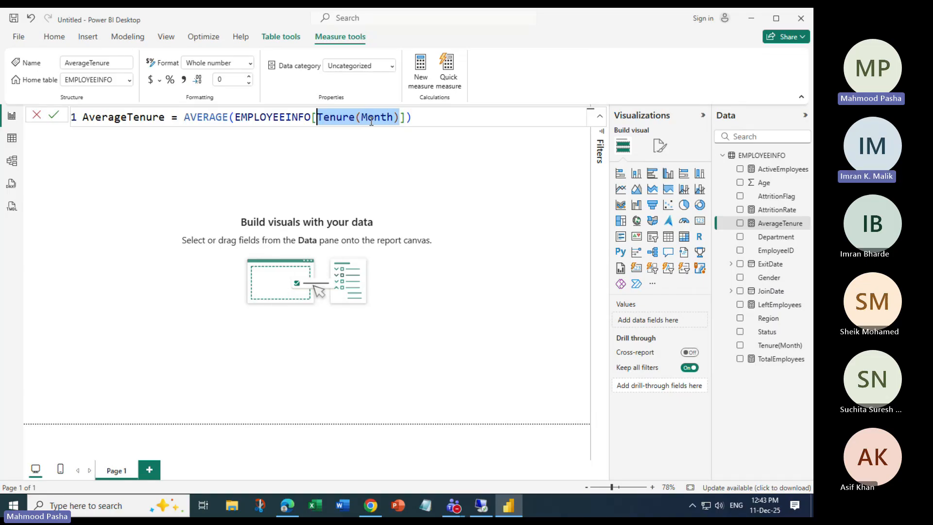
{"action": "left_click", "coordinate": [781, 346]}
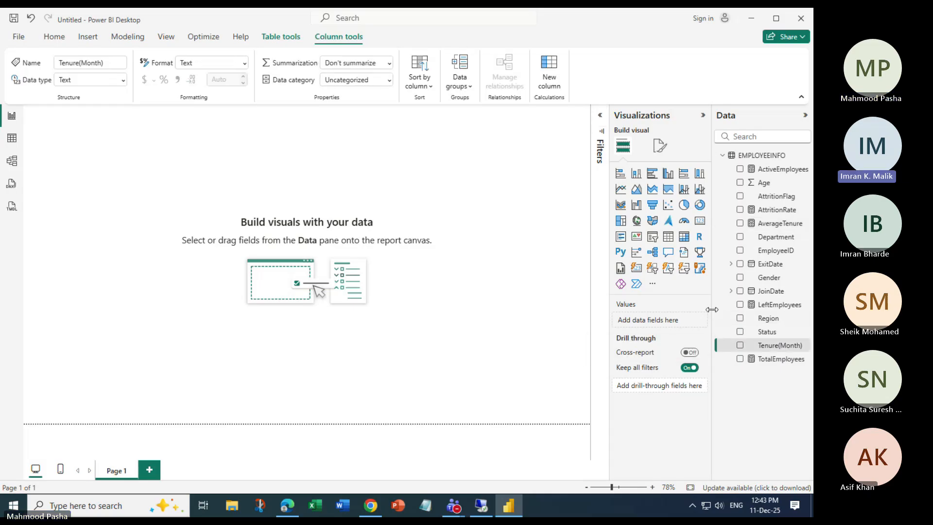
{"action": "left_click_drag", "start_coordinate": [713, 312], "coordinate": [685, 312]}
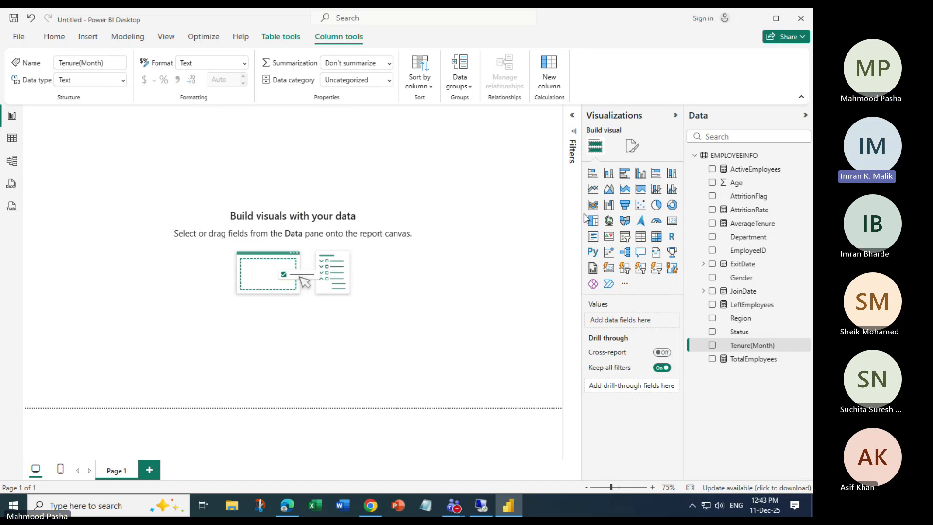
{"action": "left_click", "coordinate": [742, 350]}
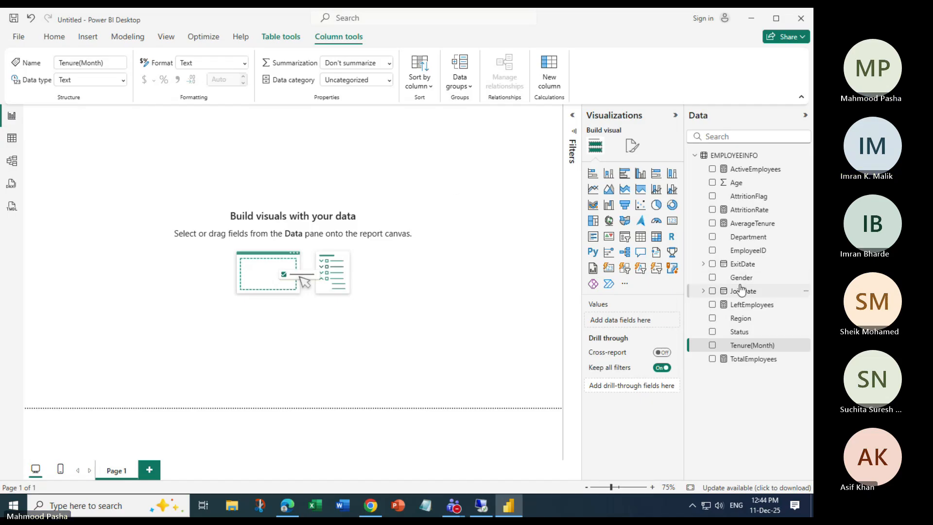
{"action": "left_click", "coordinate": [672, 222]}
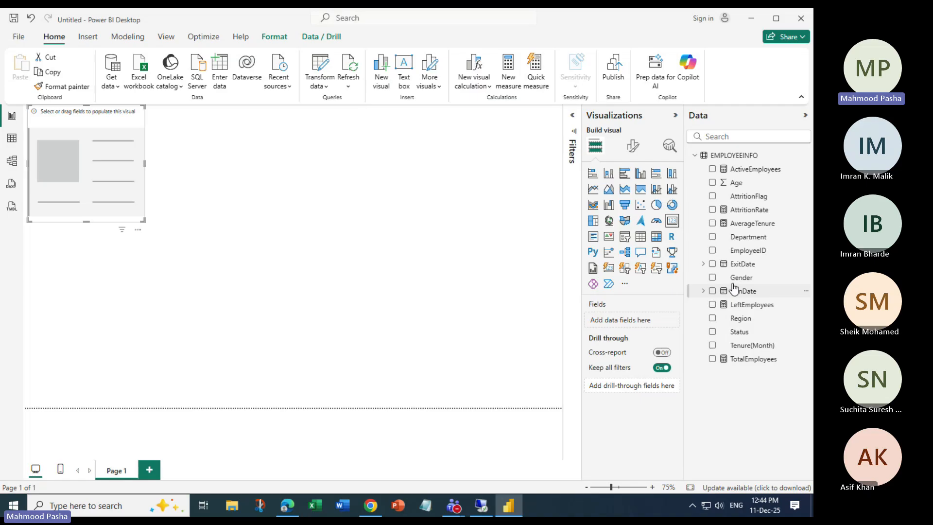
{"action": "left_click_drag", "start_coordinate": [752, 224], "coordinate": [105, 168]}
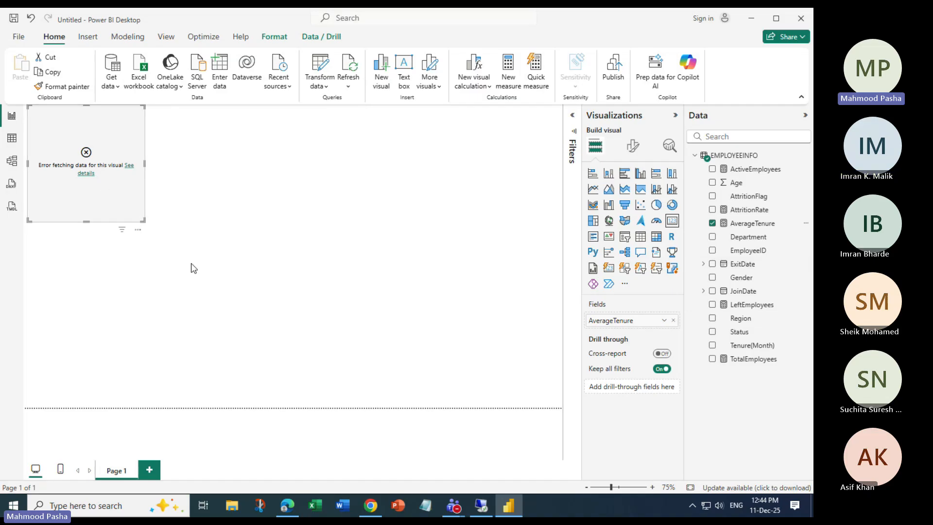
{"action": "key", "text": "Delete"}
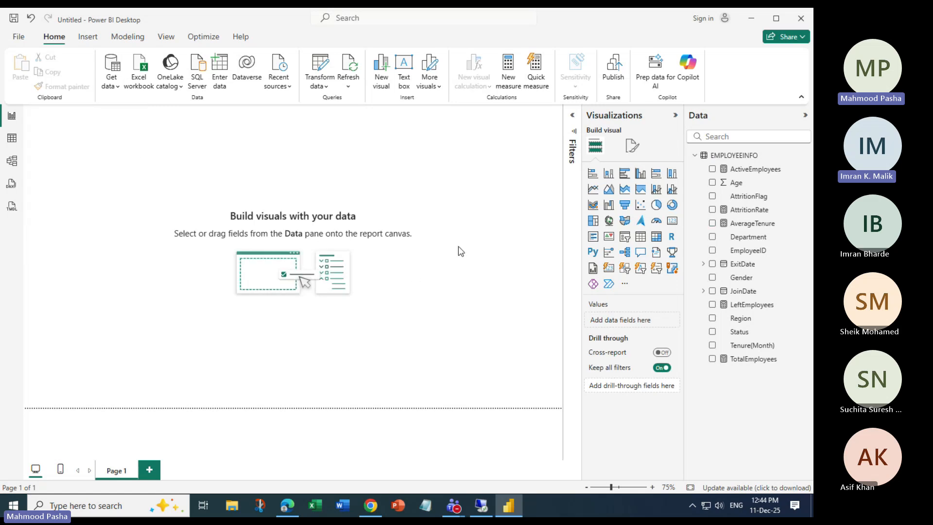
Select AverageTenure and launch Power Query Editor with Transform data on the Home tab.
{"action": "left_click", "coordinate": [752, 223]}
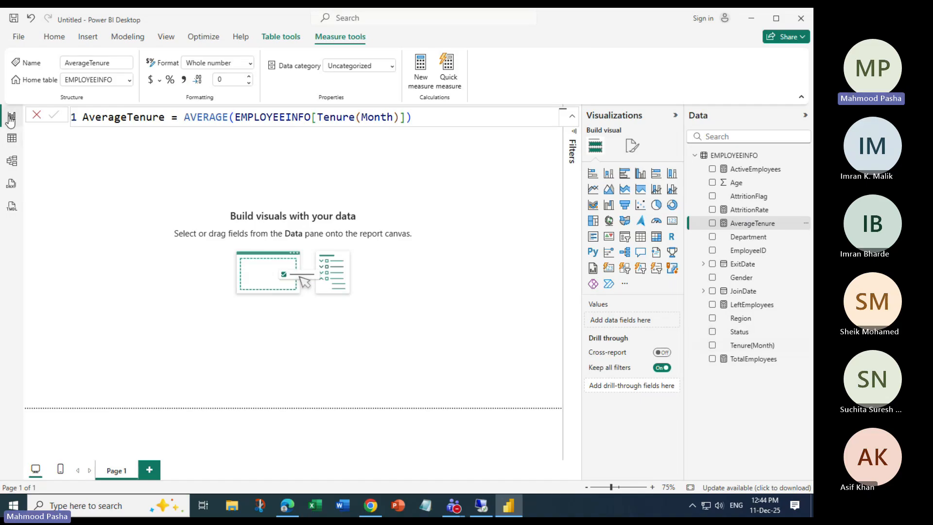
{"action": "left_click", "coordinate": [54, 37]}
{"action": "left_click", "coordinate": [319, 68]}
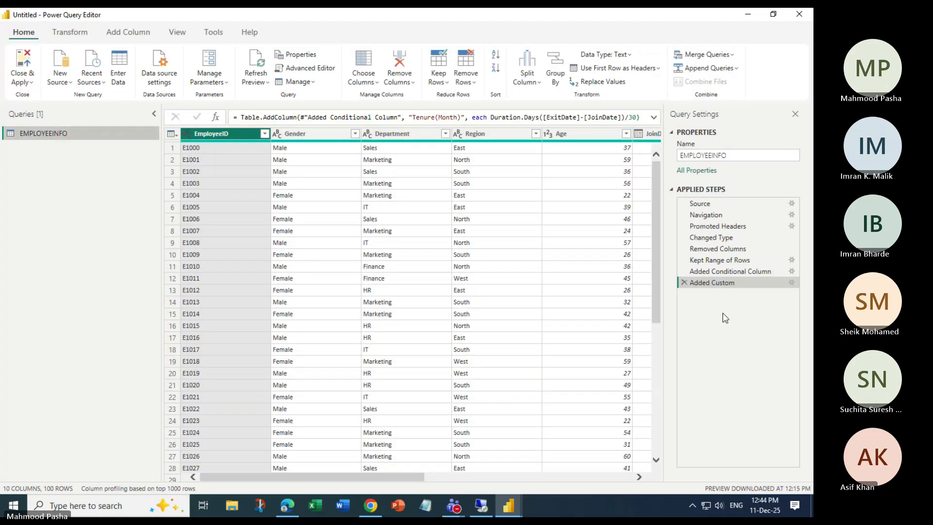
Inspect the Tenure(Month) column and row 5, then close Power Query without applying changes.
{"action": "left_click_drag", "start_coordinate": [293, 480], "coordinate": [501, 479]}
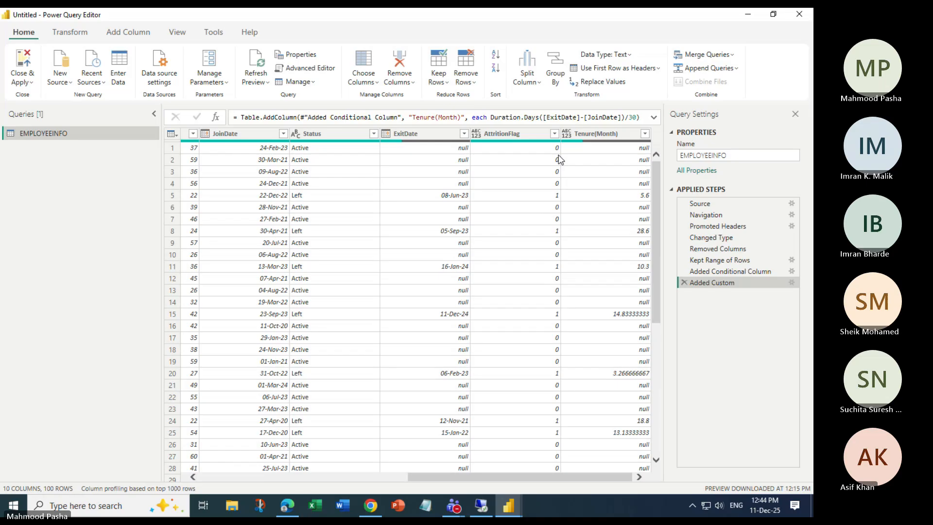
{"action": "left_click", "coordinate": [593, 134]}
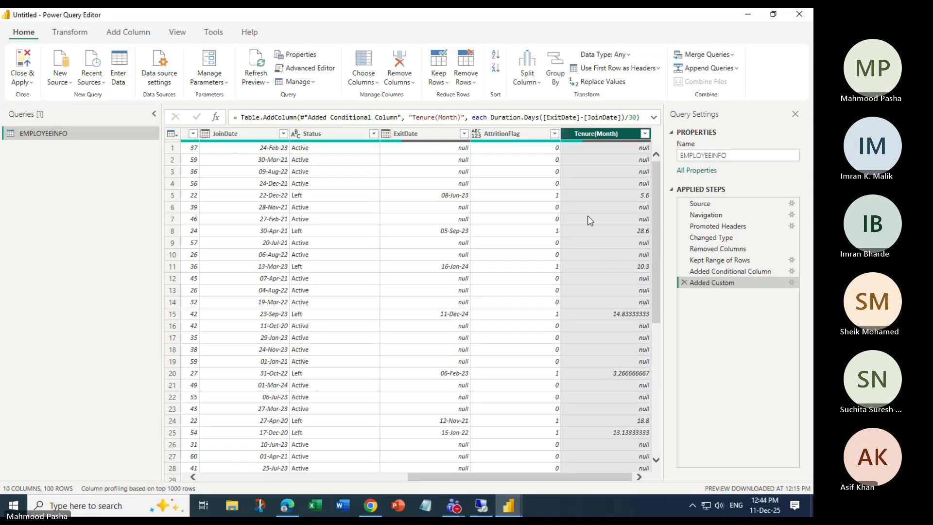
{"action": "left_click", "coordinate": [194, 197]}
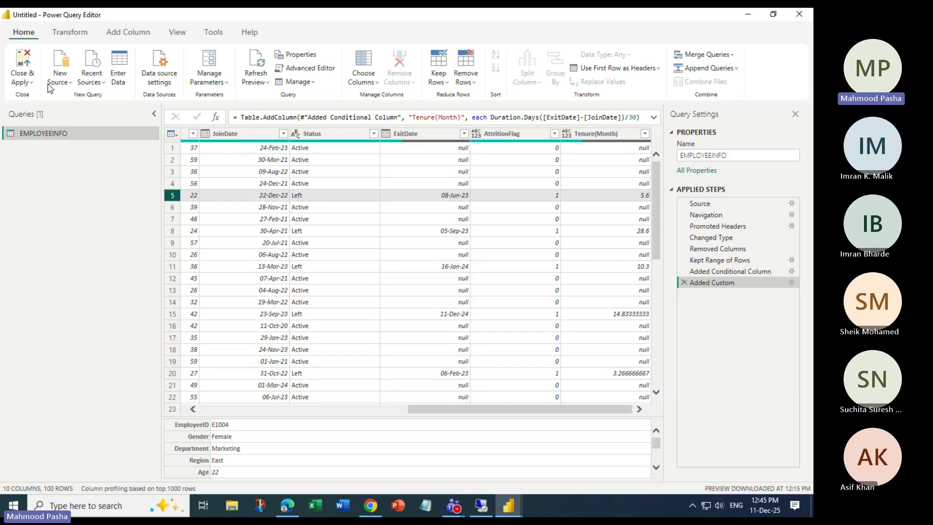
{"action": "left_click", "coordinate": [21, 82]}
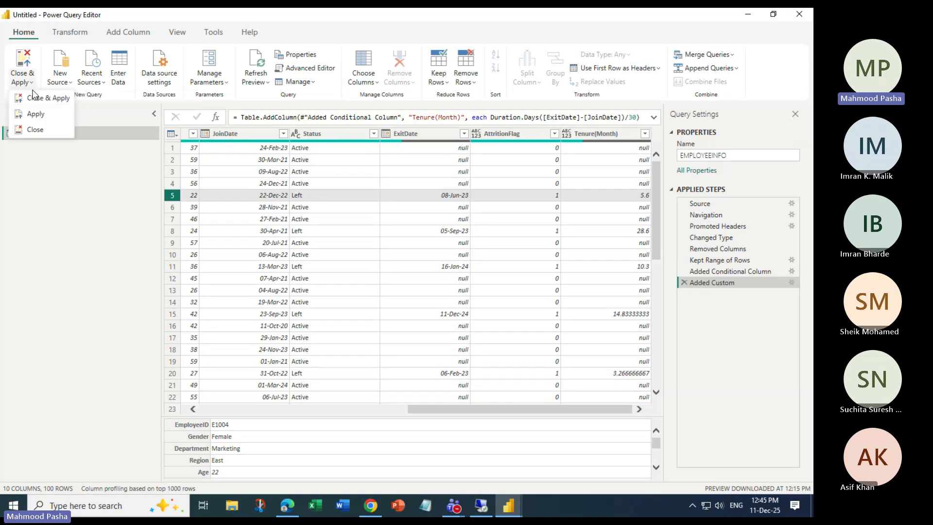
{"action": "left_click", "coordinate": [34, 130]}
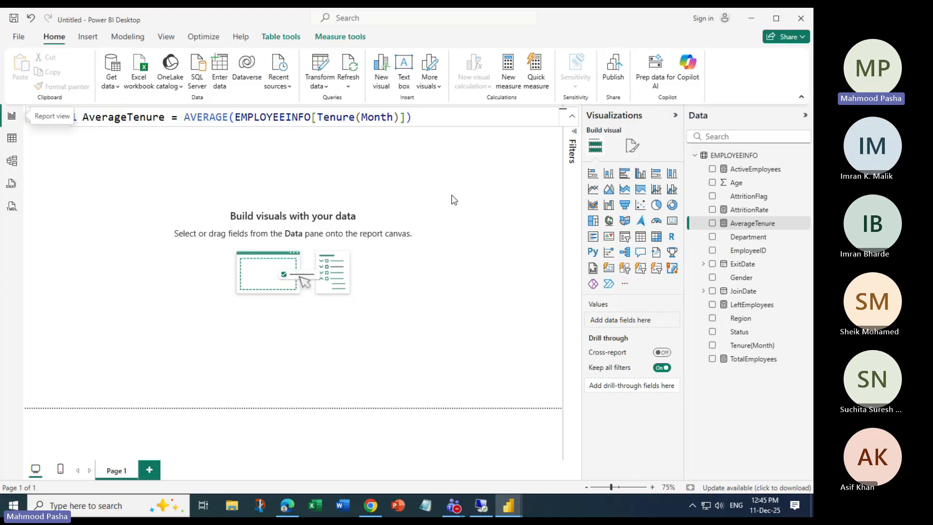
Collapse the Visualizations pane, deselect the measure, and set Page view to Fit to page.
{"action": "left_click", "coordinate": [675, 116]}
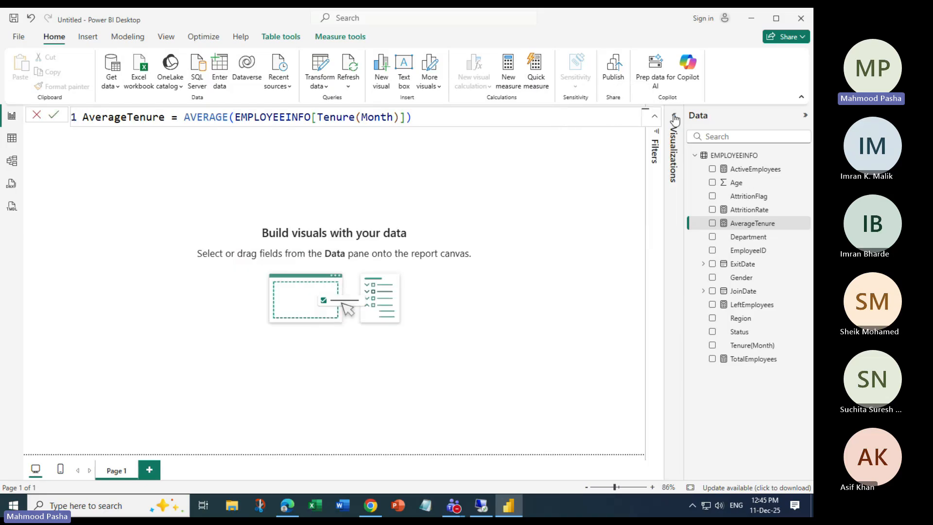
{"action": "left_click", "coordinate": [205, 171]}
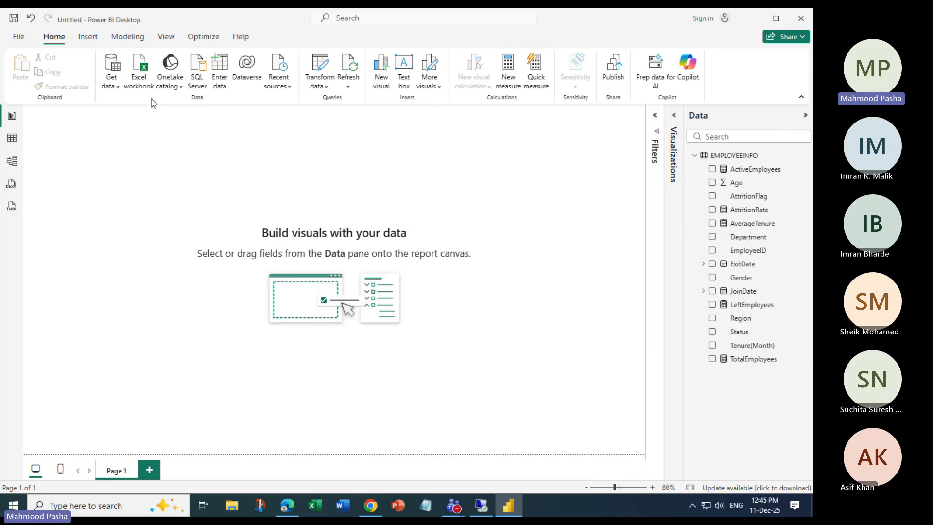
{"action": "left_click", "coordinate": [166, 37]}
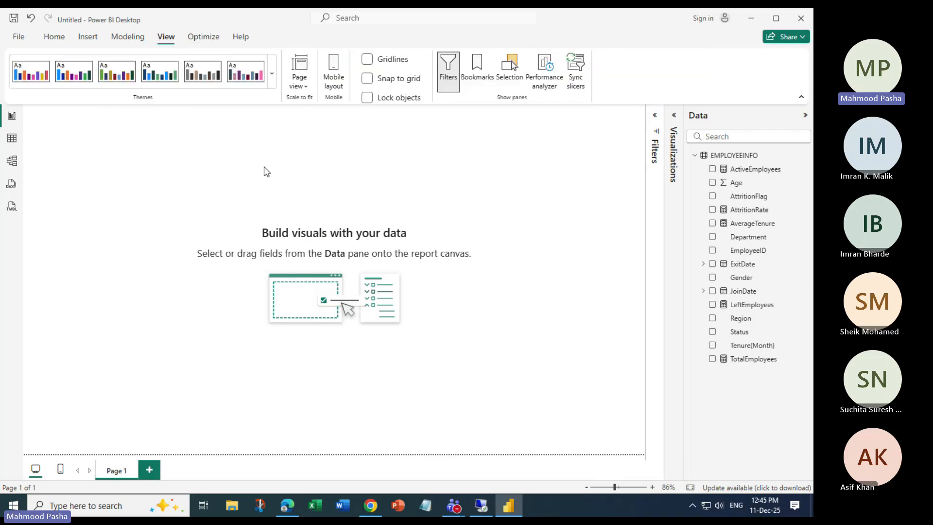
{"action": "left_click", "coordinate": [299, 76]}
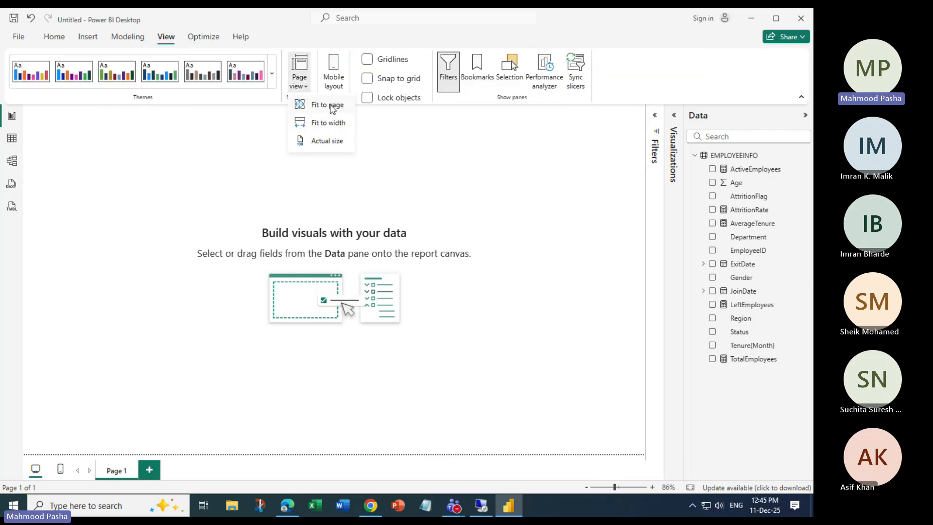
{"action": "left_click", "coordinate": [333, 108]}
{"action": "left_click", "coordinate": [306, 85]}
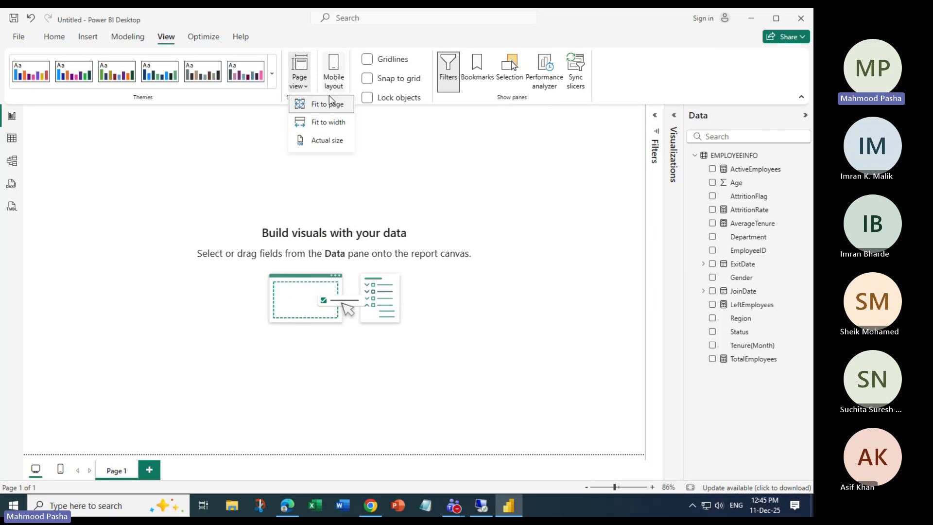
{"action": "left_click", "coordinate": [192, 161]}
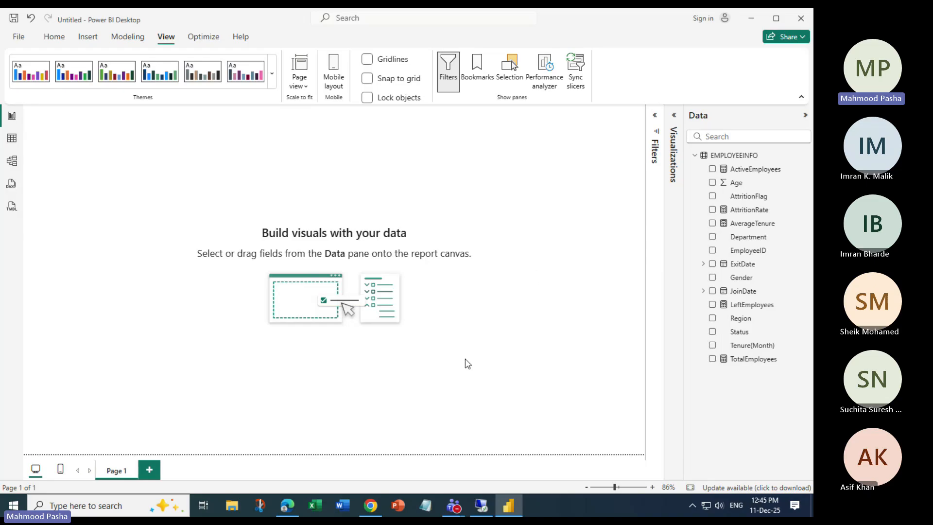
Try the purple Power BI theme, then apply the Accessible Default theme.
{"action": "left_click", "coordinate": [271, 73]}
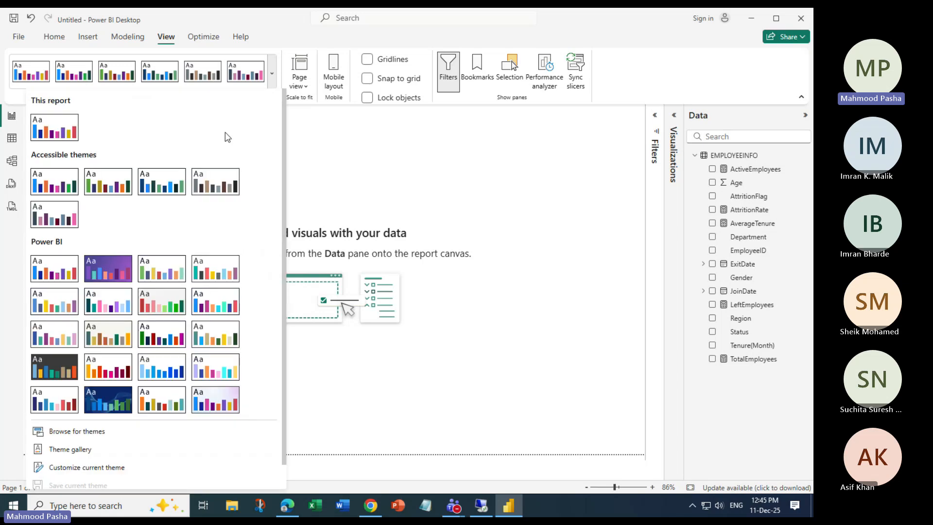
{"action": "left_click", "coordinate": [111, 268]}
{"action": "left_click", "coordinate": [272, 78]}
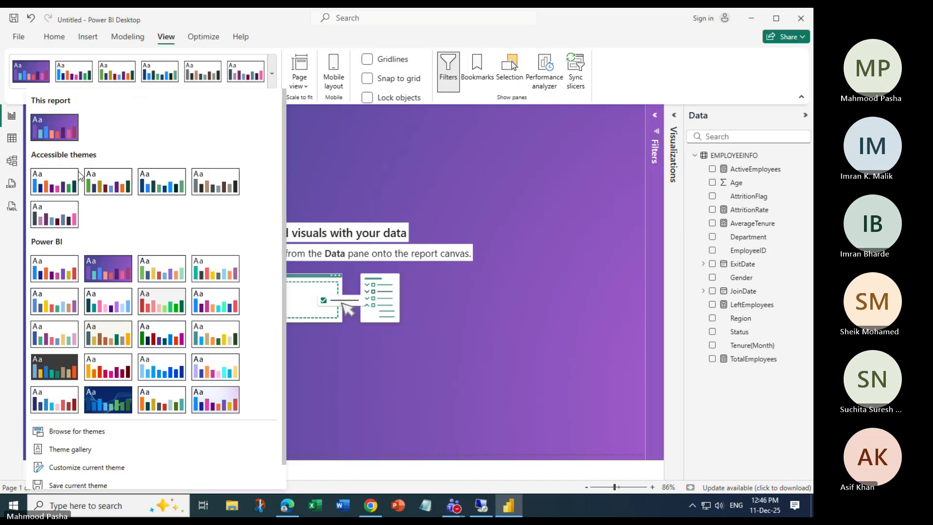
{"action": "scroll", "coordinate": [103, 329], "scroll_direction": "down", "scroll_amount": 1}
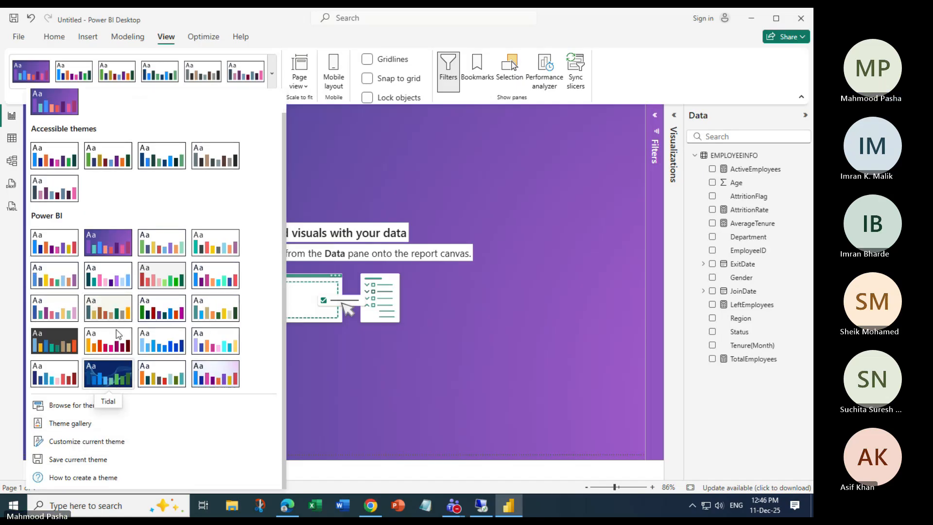
{"action": "left_click", "coordinate": [51, 160]}
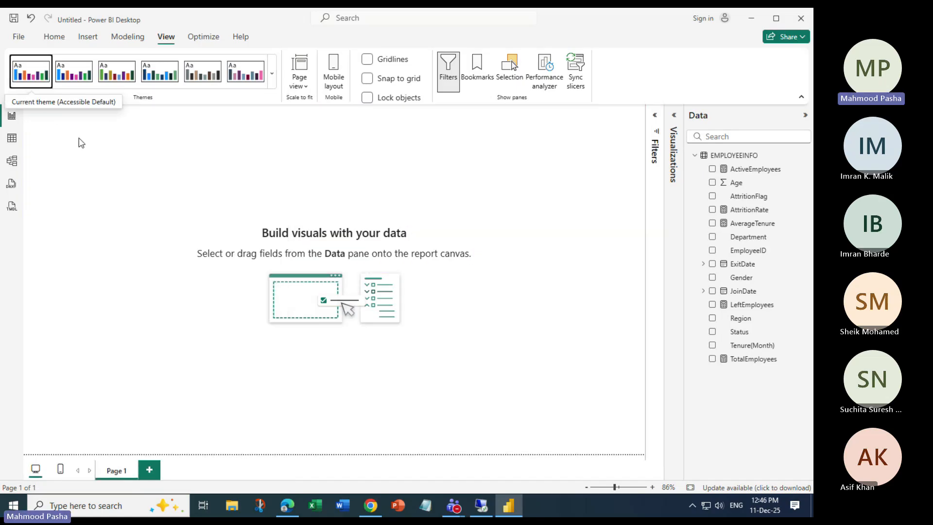
Close the themes gallery and expand the Visualizations pane again.
{"action": "left_click", "coordinate": [271, 77]}
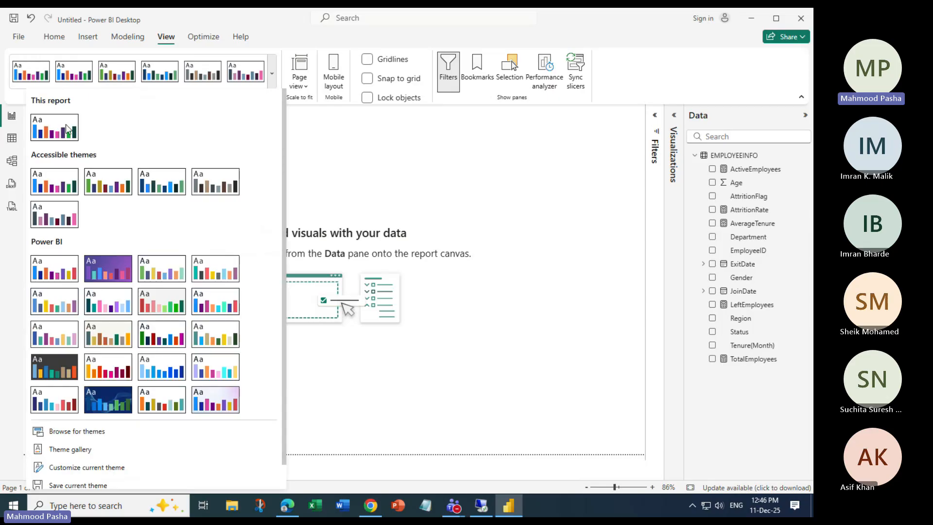
{"action": "left_click", "coordinate": [68, 128]}
{"action": "left_click", "coordinate": [271, 78]}
{"action": "left_click", "coordinate": [500, 197]}
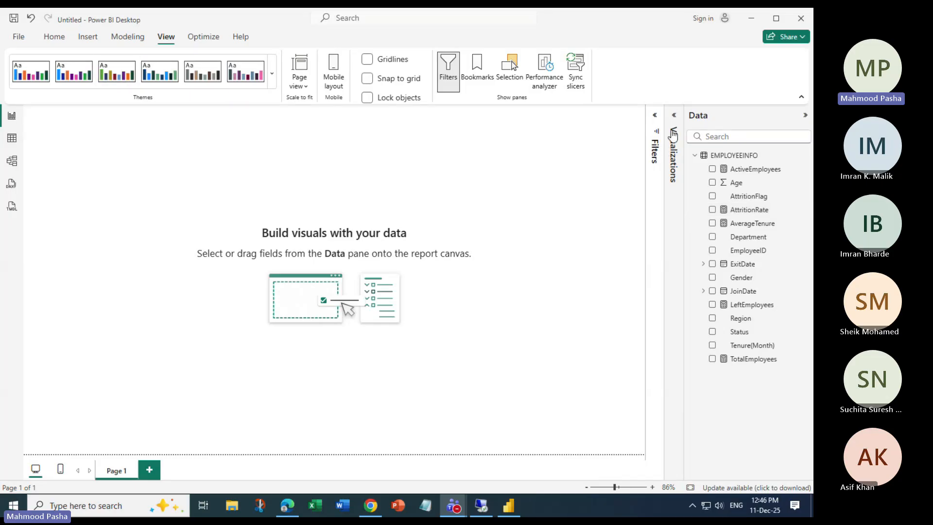
{"action": "left_click", "coordinate": [168, 168]}
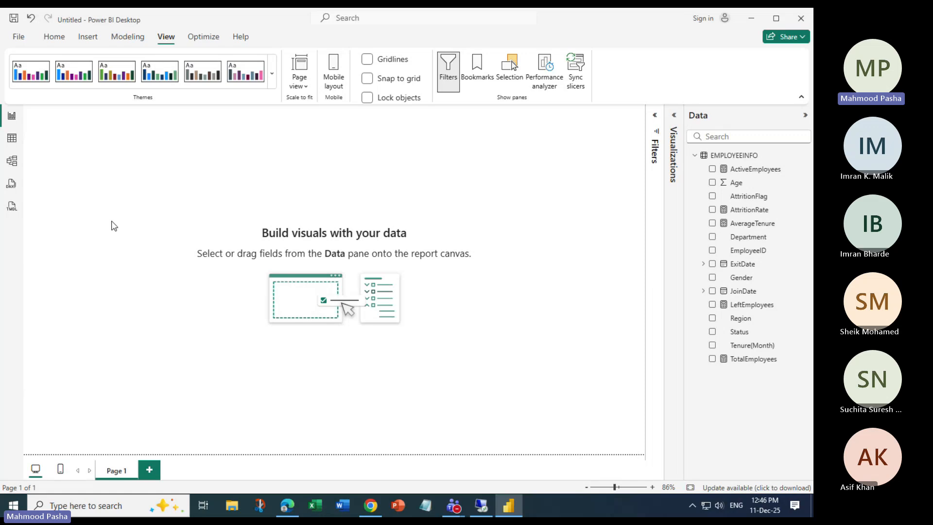
{"action": "left_click", "coordinate": [676, 123]}
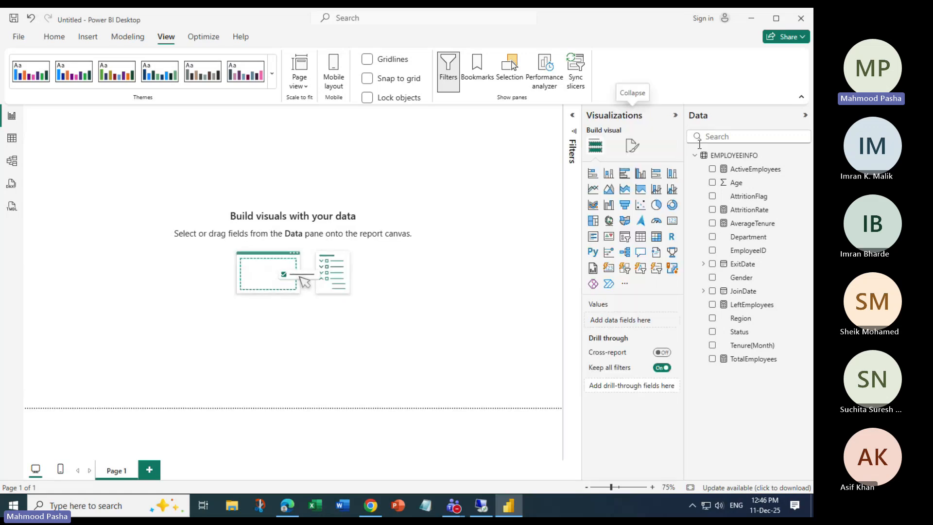
In Format page > Wallpaper, set the colour to Black after briefly trying purple.
{"action": "left_click", "coordinate": [632, 146]}
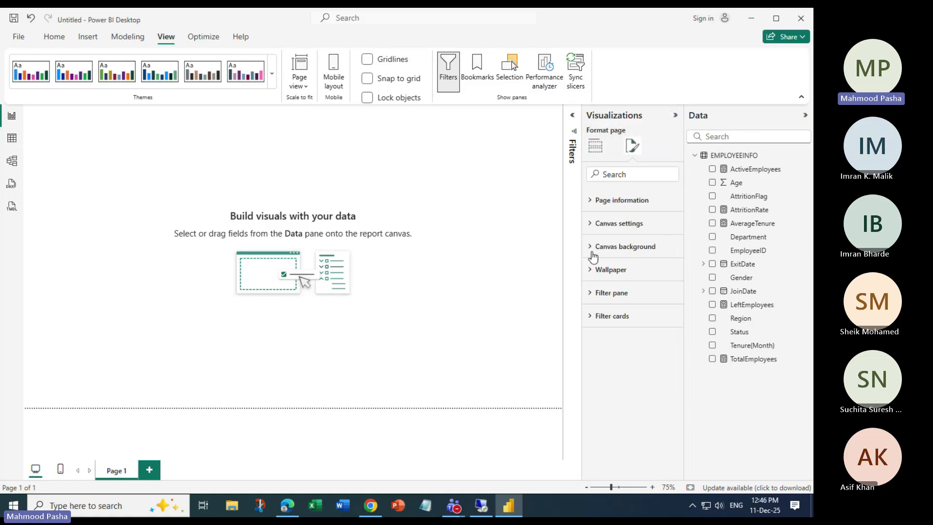
{"action": "left_click", "coordinate": [592, 247]}
{"action": "left_click", "coordinate": [591, 248]}
{"action": "left_click", "coordinate": [590, 270]}
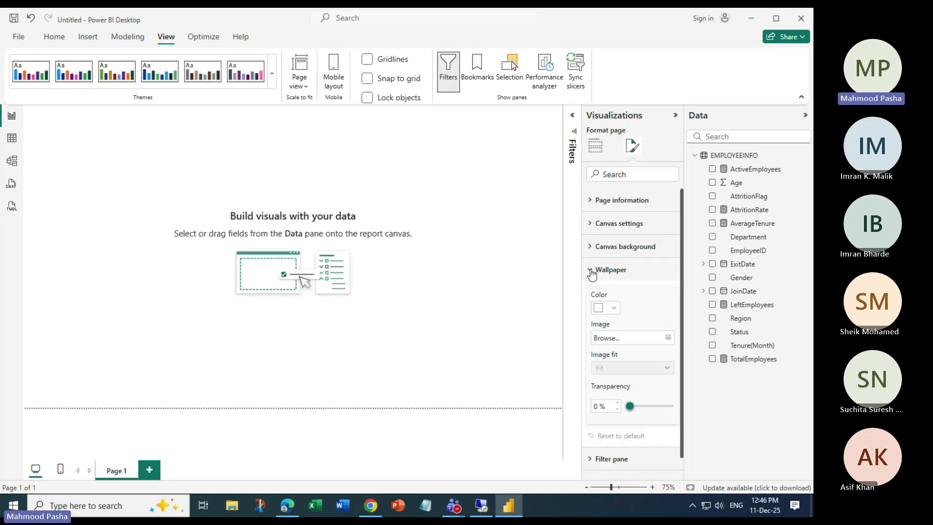
{"action": "left_click", "coordinate": [590, 271]}
{"action": "left_click", "coordinate": [592, 271]}
{"action": "left_click", "coordinate": [614, 308]}
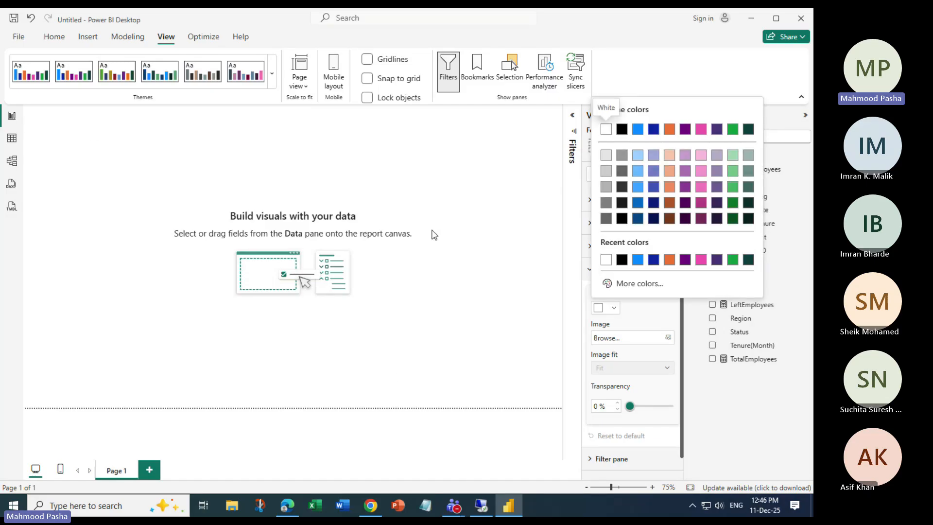
{"action": "left_click", "coordinate": [620, 129]}
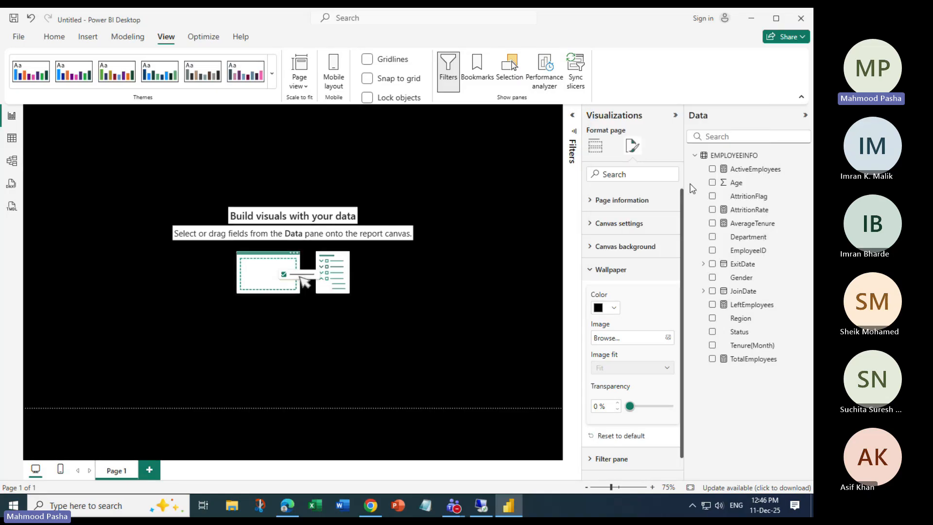
{"action": "left_click", "coordinate": [614, 308]}
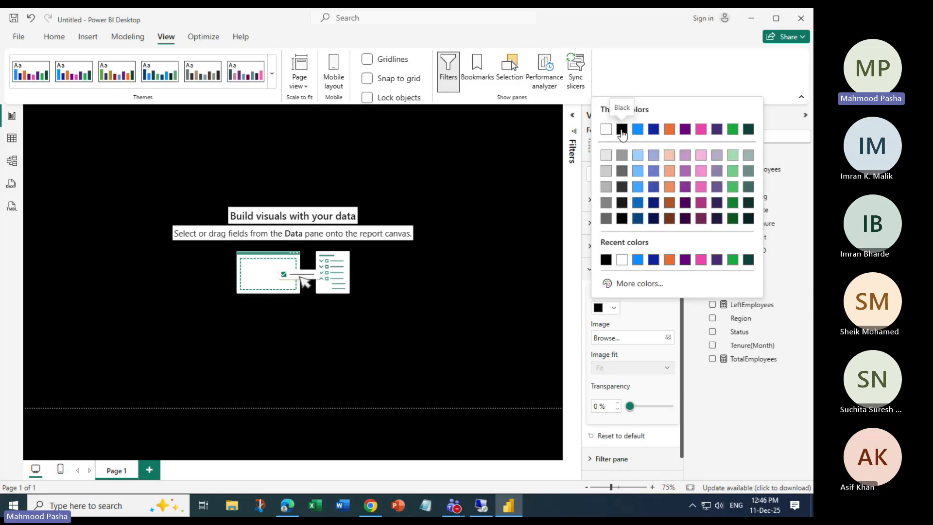
{"action": "left_click", "coordinate": [685, 170]}
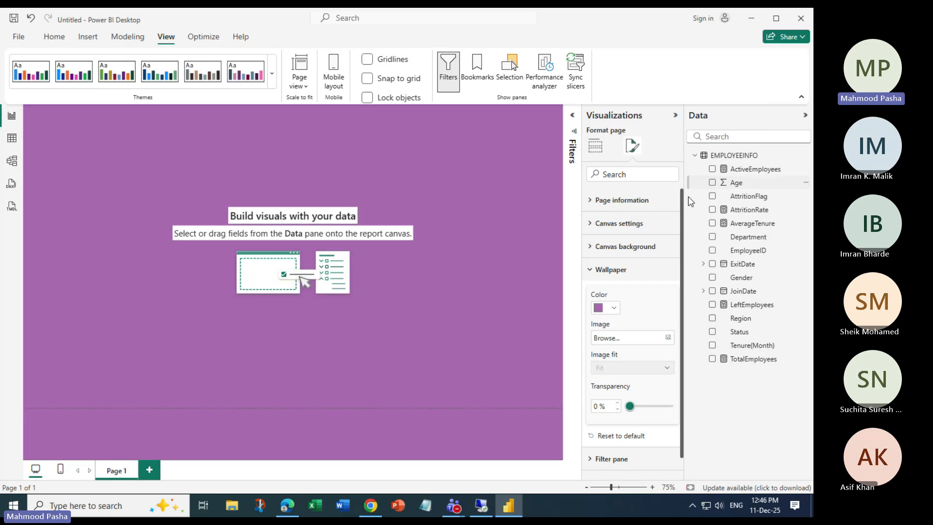
{"action": "left_click", "coordinate": [614, 308]}
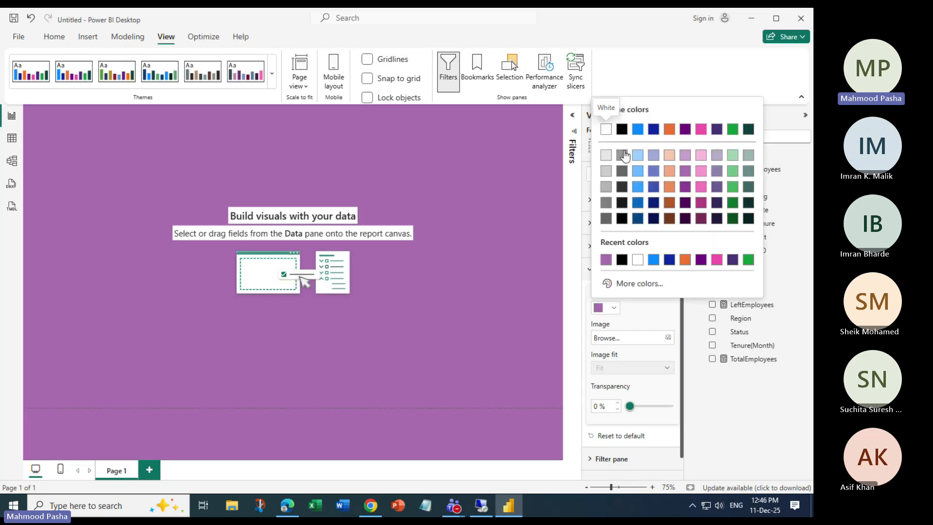
{"action": "left_click", "coordinate": [622, 129]}
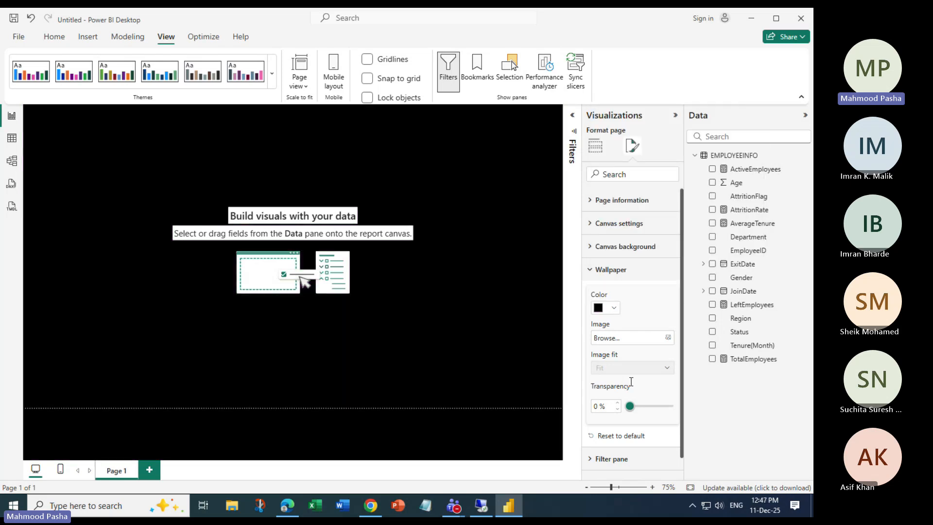
{"action": "left_click", "coordinate": [670, 337]}
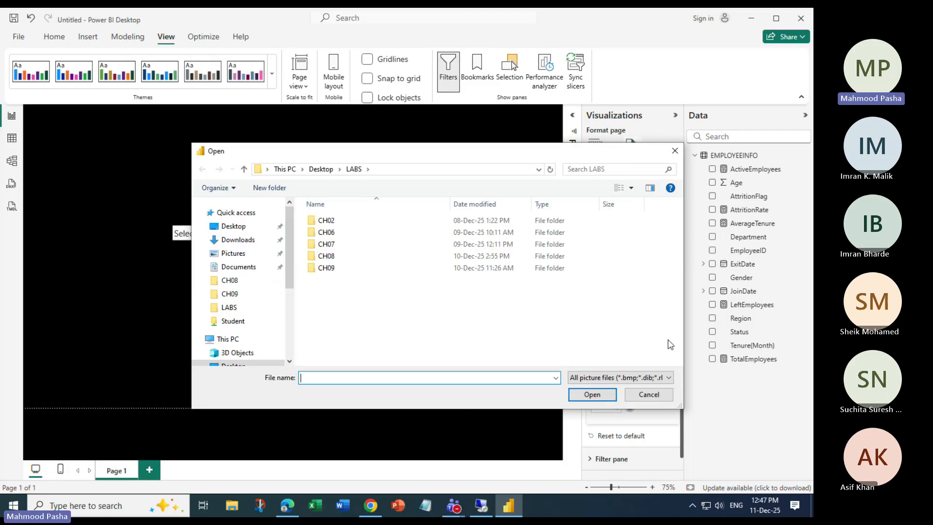
{"action": "left_click", "coordinate": [238, 228]}
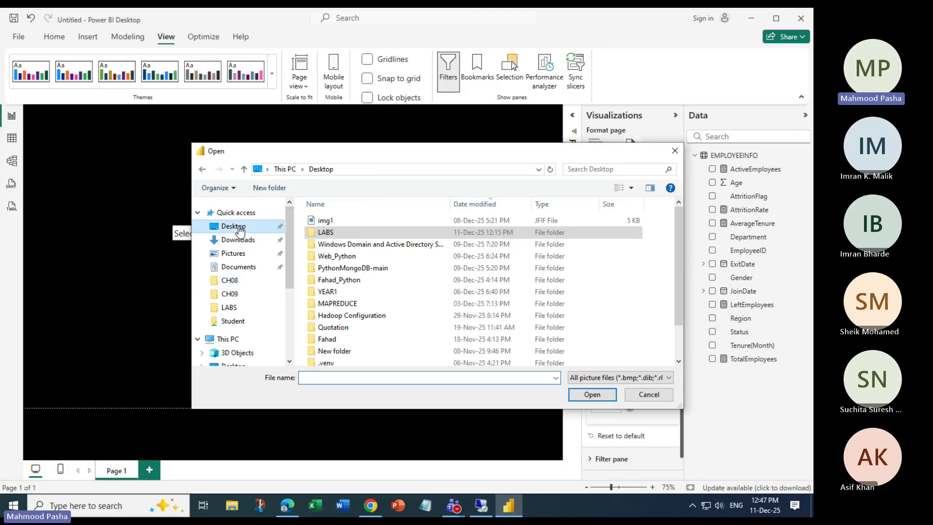
{"action": "left_click", "coordinate": [326, 220]}
{"action": "scroll", "coordinate": [355, 290], "scroll_direction": "down", "scroll_amount": 1}
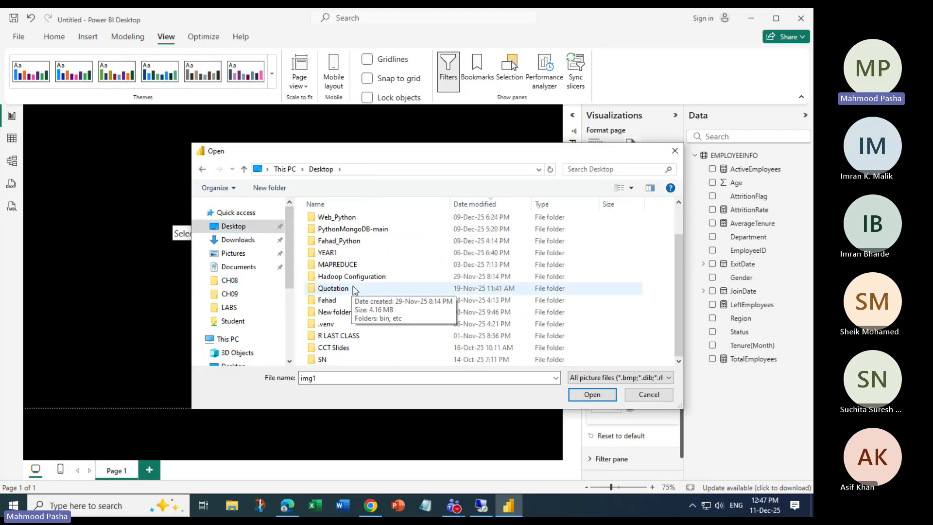
{"action": "left_click", "coordinate": [631, 188]}
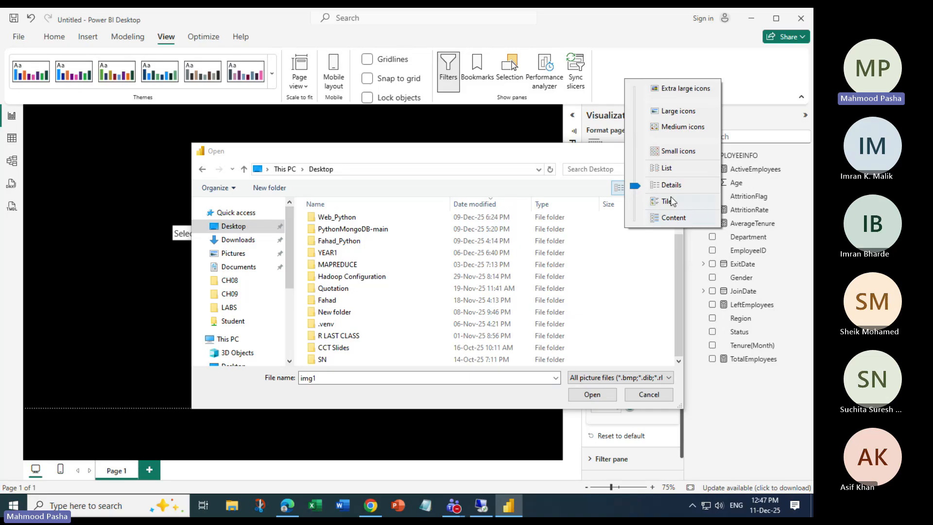
{"action": "left_click", "coordinate": [683, 90]}
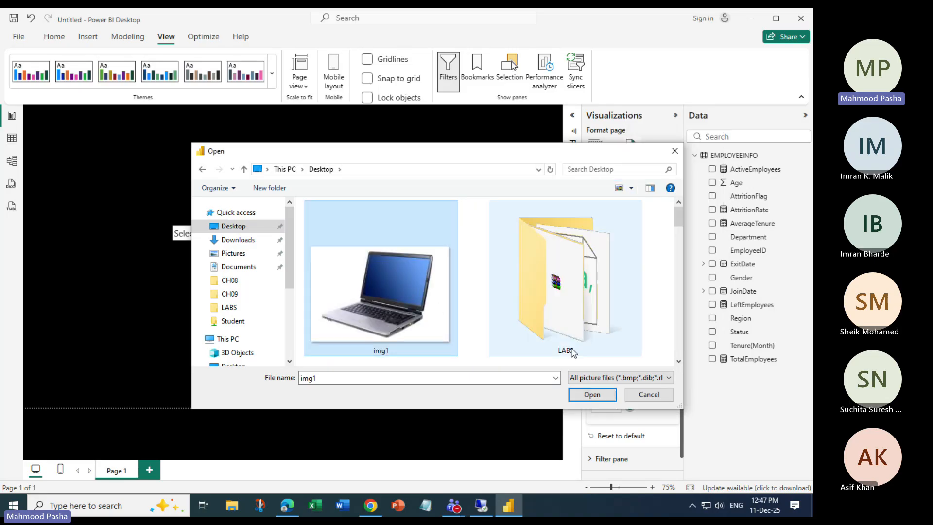
{"action": "left_click", "coordinate": [592, 394]}
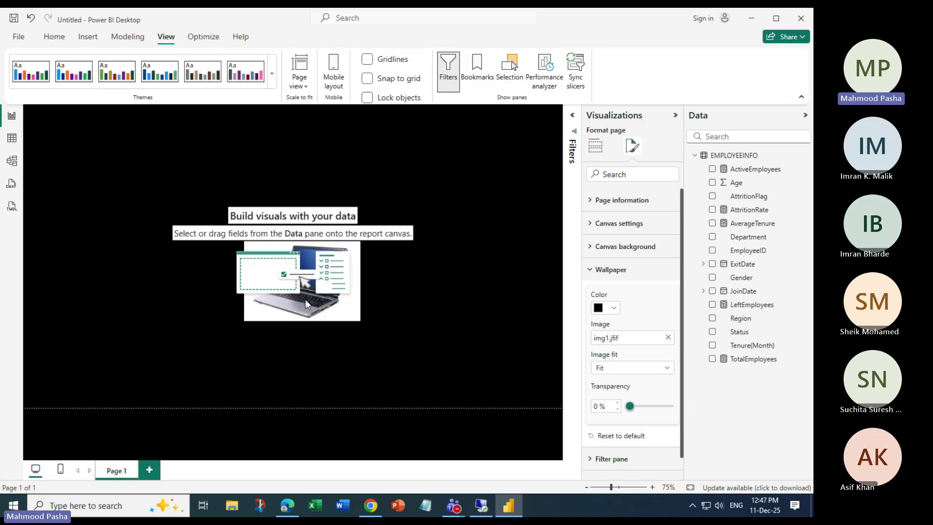
{"action": "left_click", "coordinate": [667, 371]}
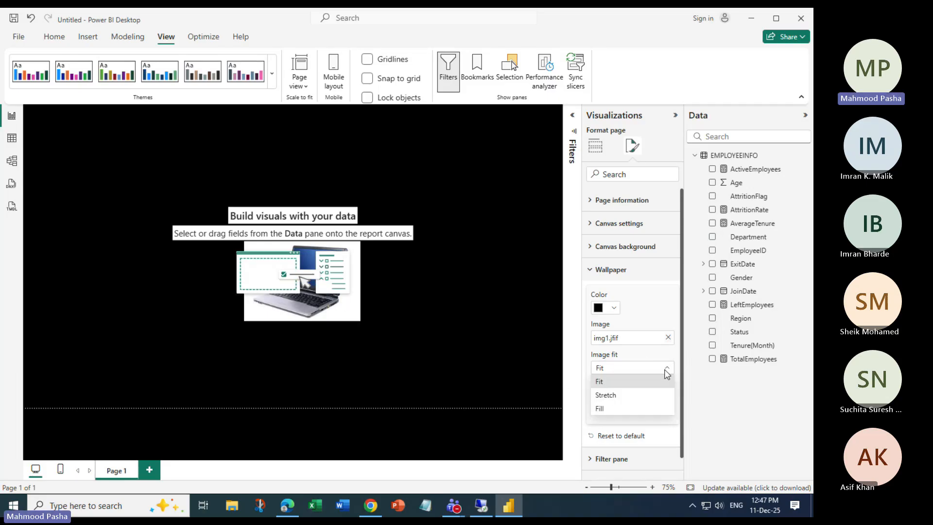
{"action": "left_click", "coordinate": [611, 398]}
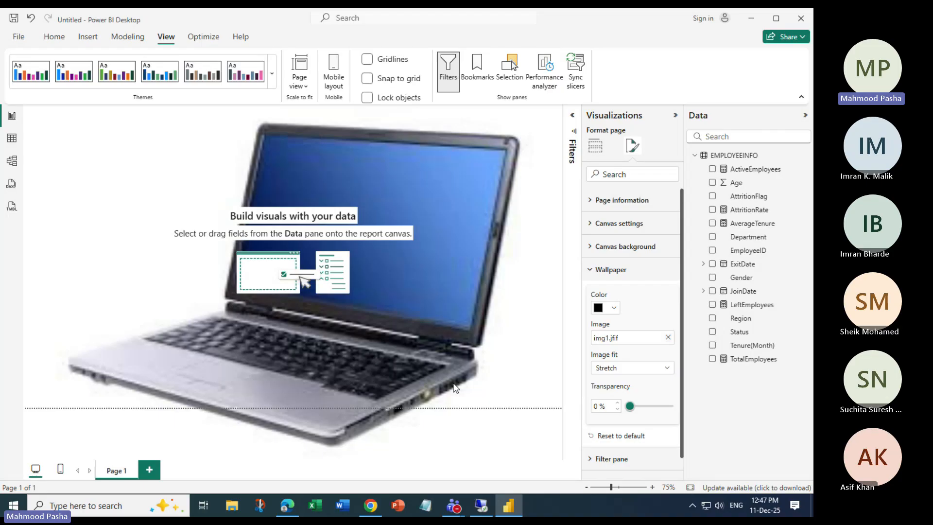
{"action": "left_click", "coordinate": [668, 337]}
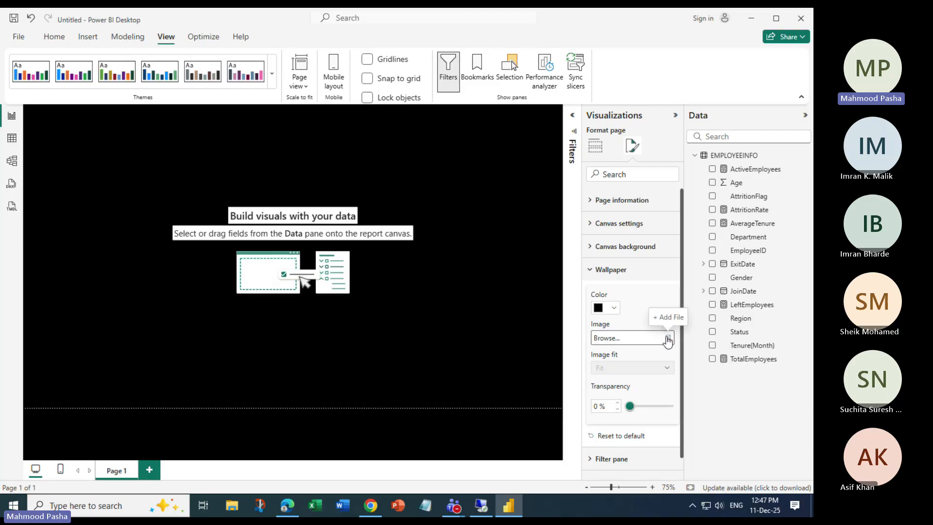
Set the page wallpaper colour to white.
{"action": "left_click", "coordinate": [615, 310]}
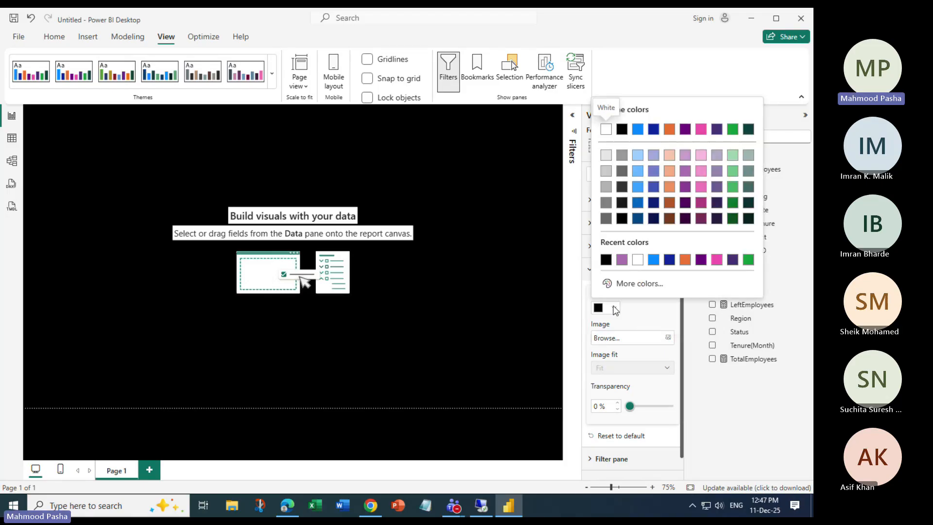
{"action": "left_click", "coordinate": [615, 310]}
{"action": "left_click", "coordinate": [614, 310]}
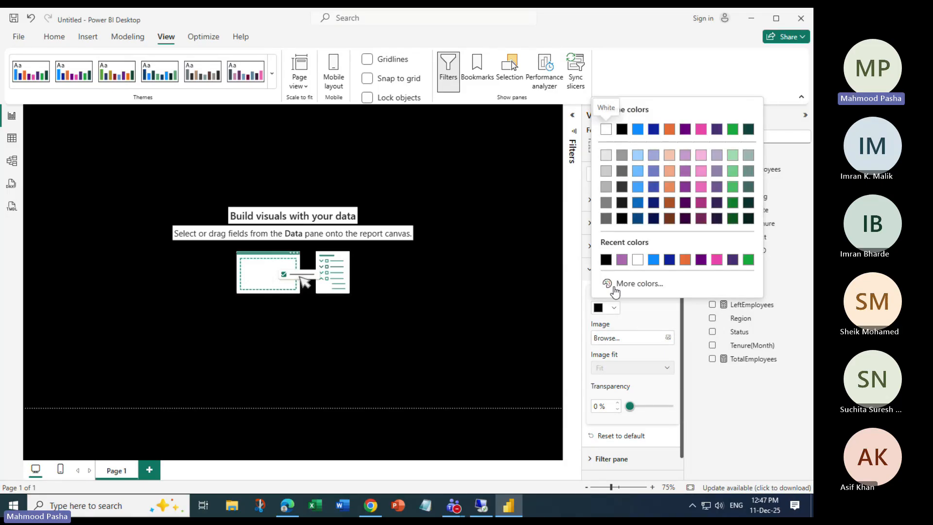
{"action": "left_click", "coordinate": [606, 129]}
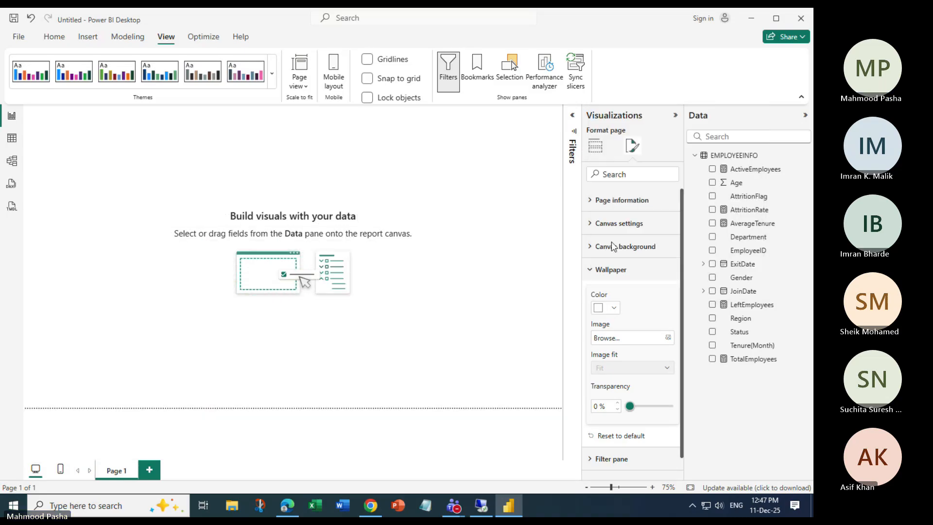
Apply img1.jfif as the wallpaper image, stretched to fill the canvas.
{"action": "left_click", "coordinate": [669, 338]}
{"action": "scroll", "coordinate": [542, 308], "scroll_direction": "down", "scroll_amount": 3}
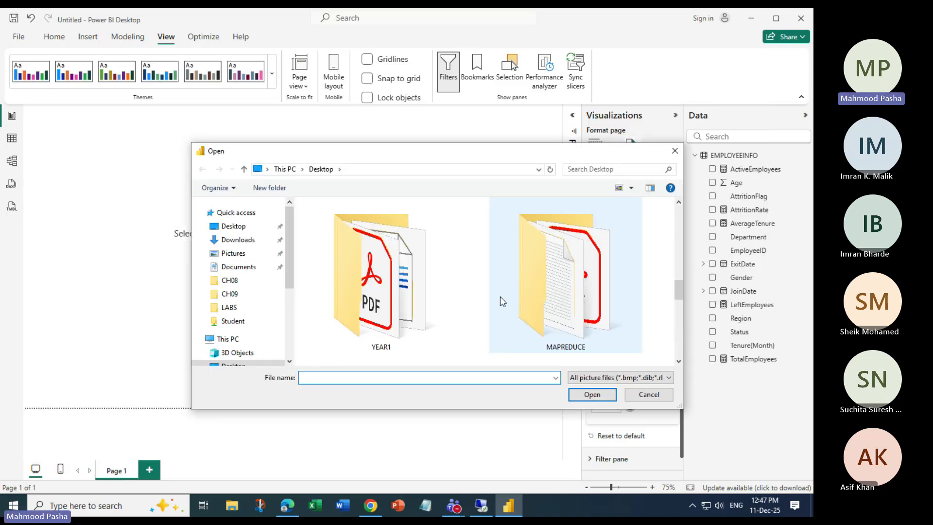
{"action": "scroll", "coordinate": [503, 302], "scroll_direction": "up", "scroll_amount": 3}
{"action": "left_click", "coordinate": [409, 293]}
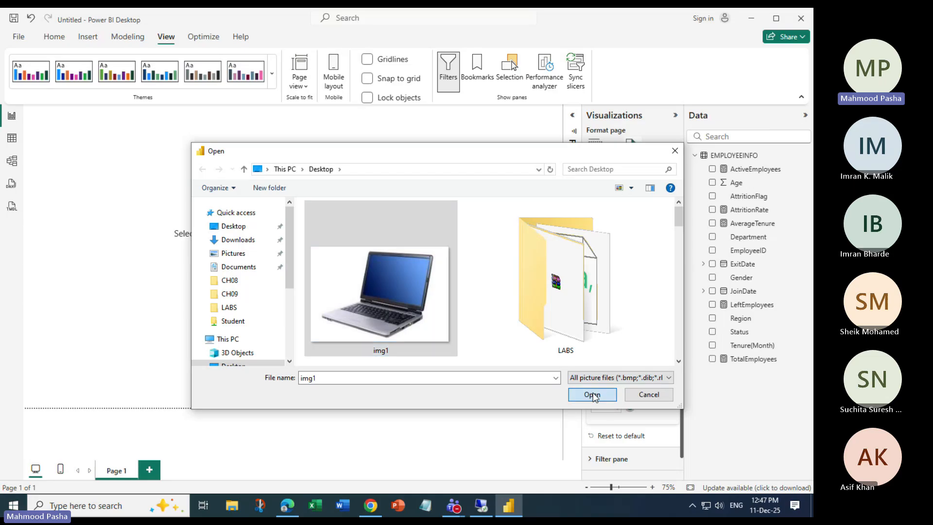
{"action": "left_click", "coordinate": [592, 394]}
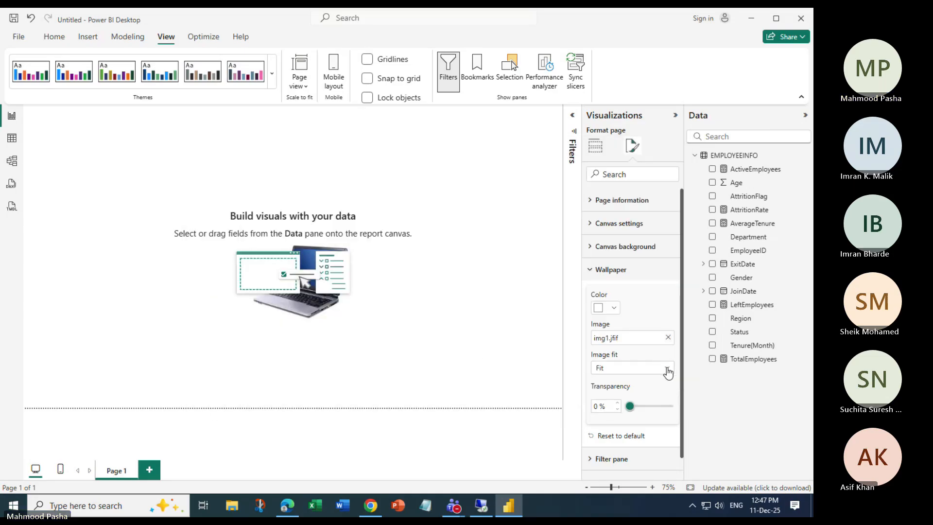
{"action": "left_click", "coordinate": [668, 372]}
{"action": "left_click", "coordinate": [620, 403]}
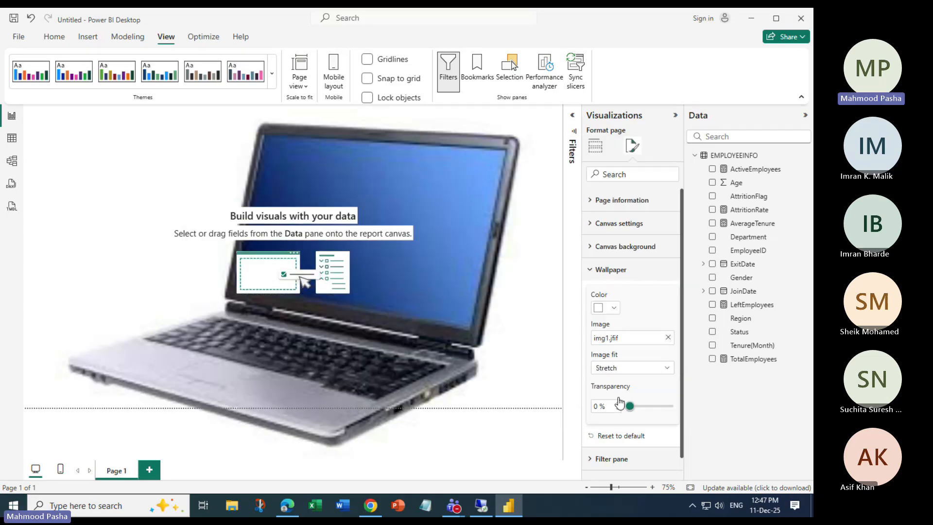
Try 77% wallpaper transparency, return it to 0%, and remove the laptop image.
{"action": "mouse_move", "coordinate": [640, 413]}
{"action": "left_mouse_down"}
{"action": "mouse_move", "coordinate": [672, 410]}
{"action": "mouse_move", "coordinate": [657, 409]}
{"action": "left_mouse_up"}
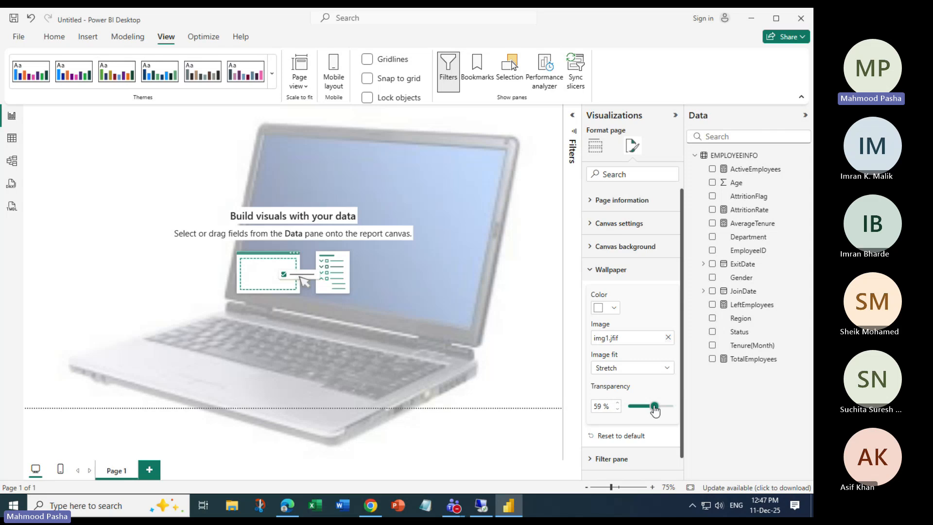
{"action": "left_click_drag", "start_coordinate": [654, 409], "coordinate": [628, 408]}
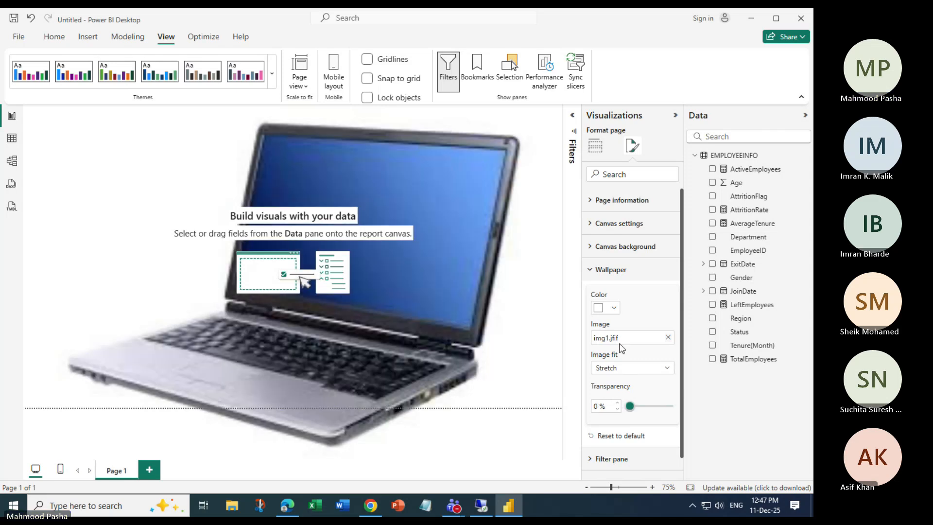
{"action": "left_click", "coordinate": [668, 336]}
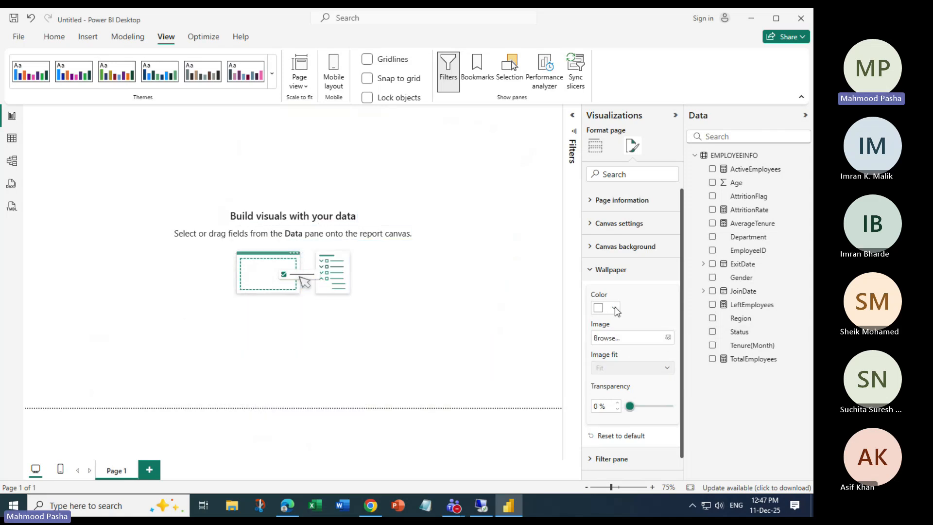
Change the Page 1 wallpaper colour to the Black swatch.
{"action": "left_click", "coordinate": [615, 308]}
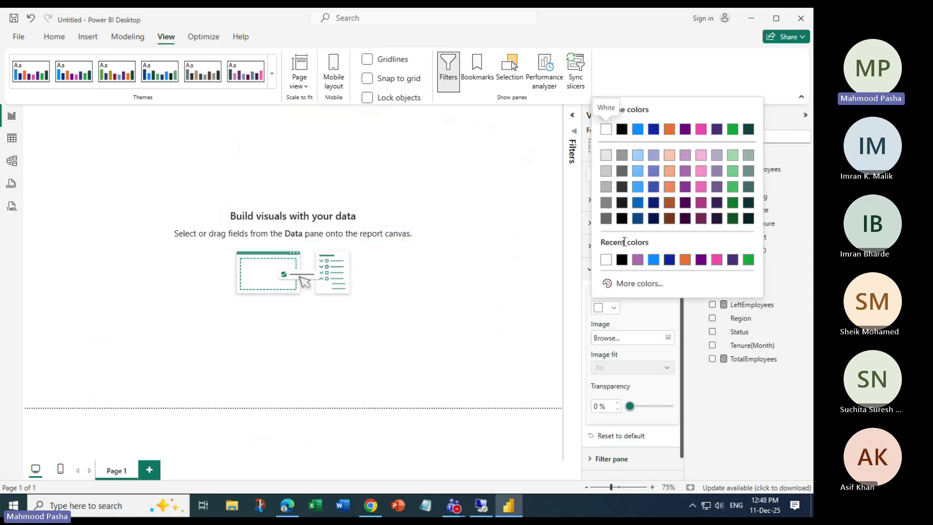
{"action": "left_click", "coordinate": [623, 130]}
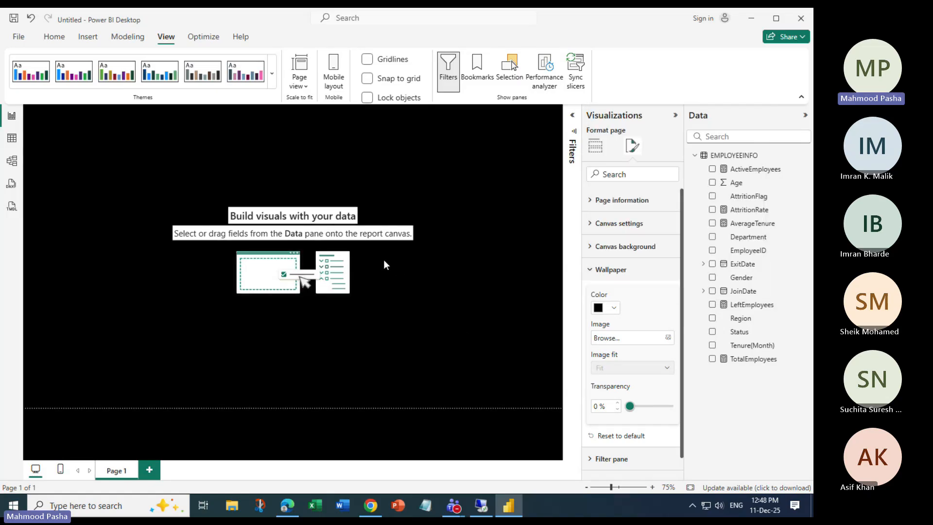
Switch the canvas size type to Custom, leaving vertical alignment at Top.
{"action": "left_click", "coordinate": [591, 224]}
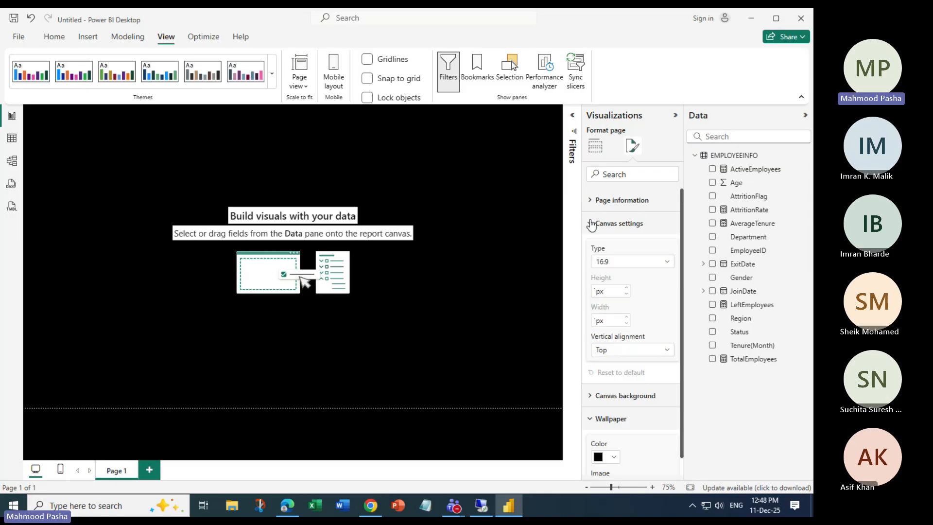
{"action": "left_click", "coordinate": [667, 263]}
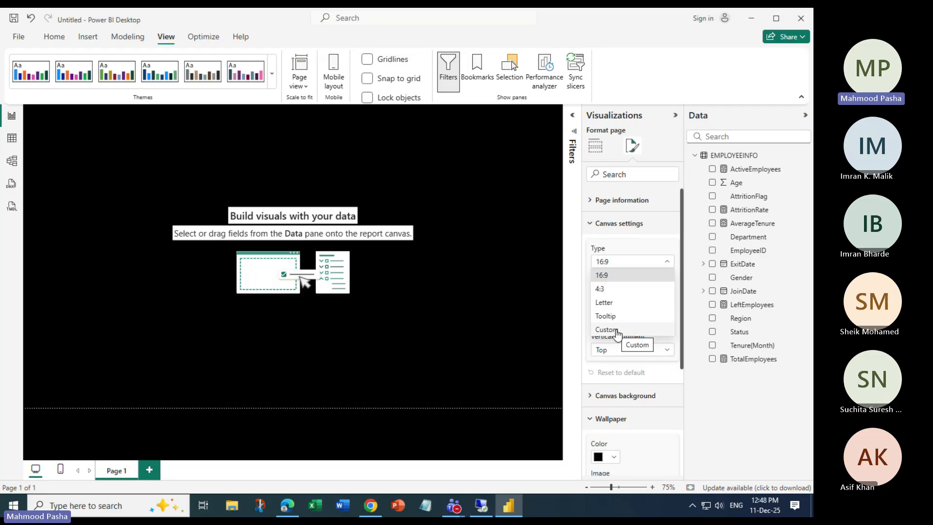
{"action": "left_click", "coordinate": [645, 249]}
{"action": "left_click", "coordinate": [631, 261]}
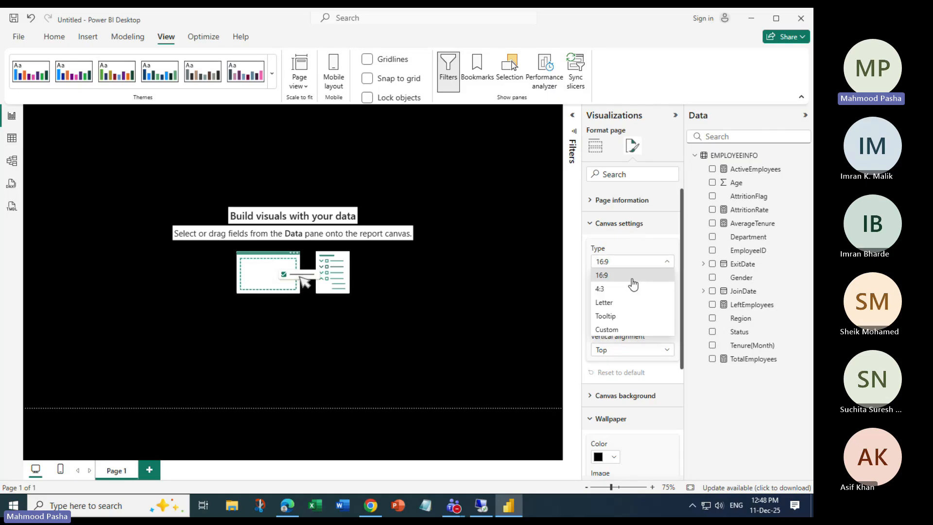
{"action": "left_click", "coordinate": [634, 328]}
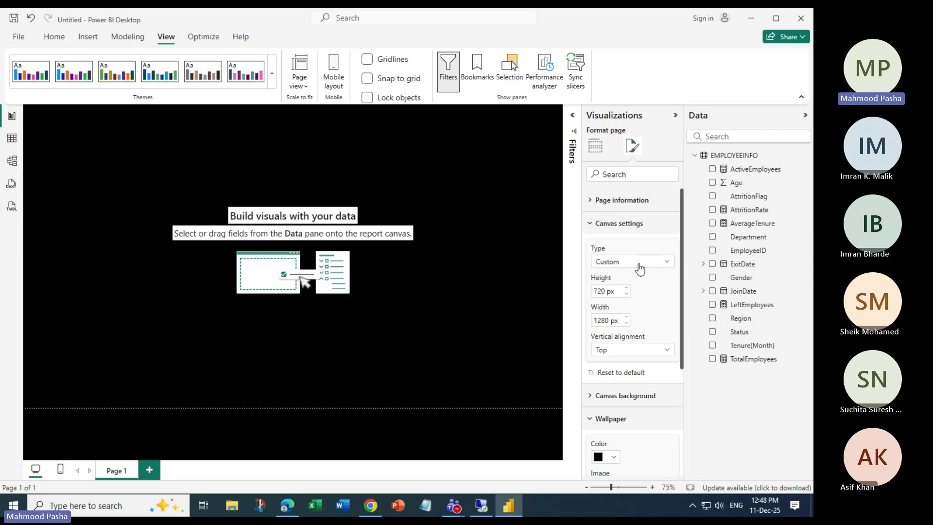
{"action": "left_click", "coordinate": [667, 349]}
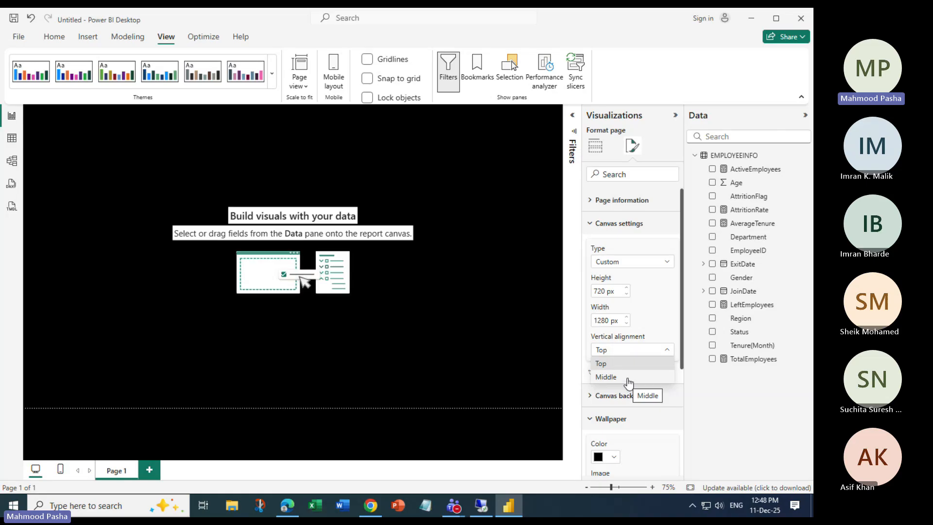
{"action": "left_click", "coordinate": [644, 351]}
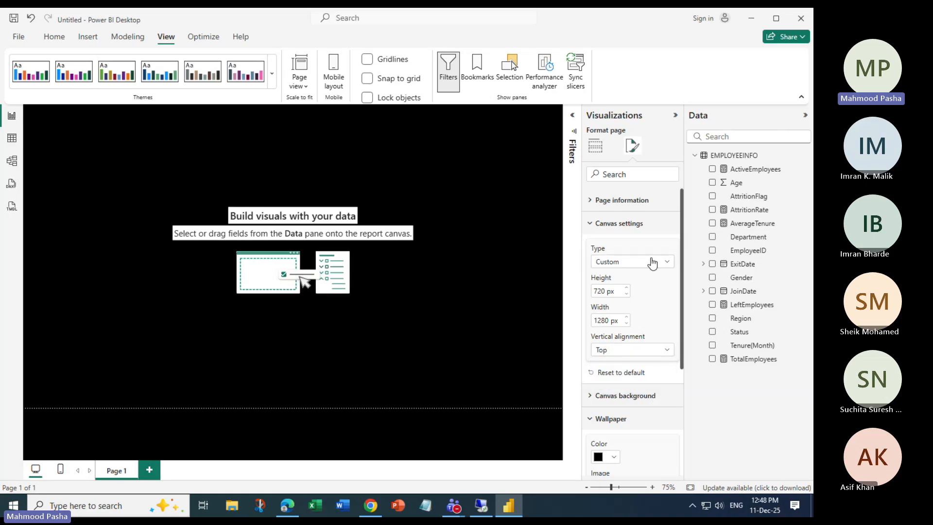
Set the canvas size type back to 16:9 and expand Page information.
{"action": "left_click", "coordinate": [667, 263]}
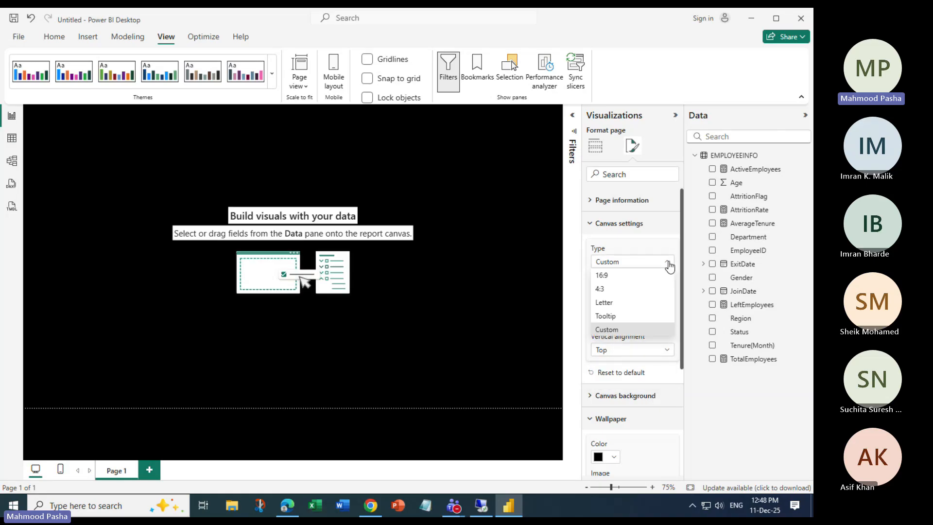
{"action": "left_click", "coordinate": [621, 275]}
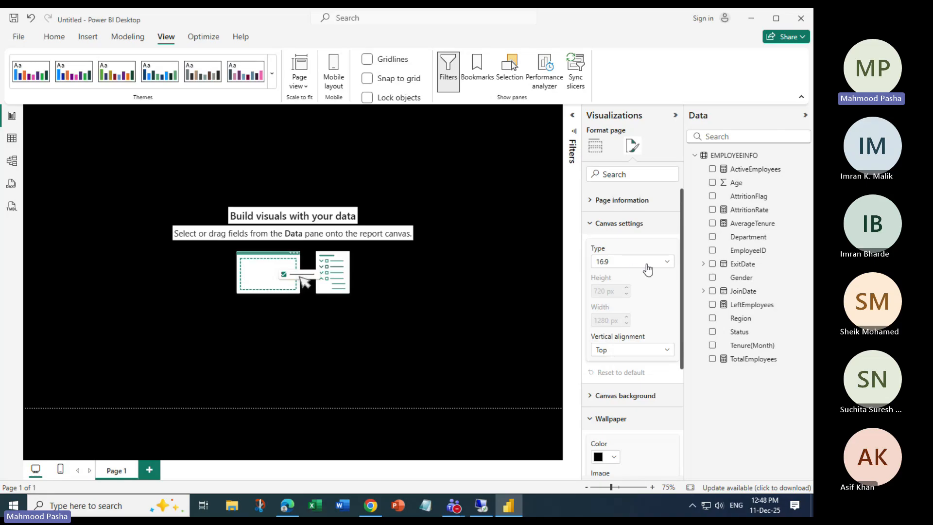
{"action": "scroll", "coordinate": [647, 270], "scroll_direction": "down", "scroll_amount": 1}
{"action": "scroll", "coordinate": [639, 321], "scroll_direction": "down", "scroll_amount": 2}
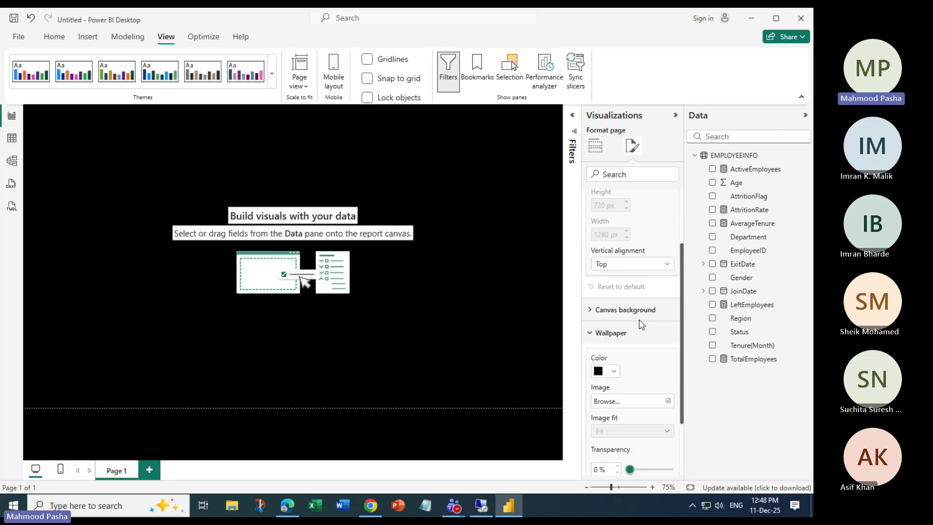
{"action": "scroll", "coordinate": [637, 359], "scroll_direction": "up", "scroll_amount": 3}
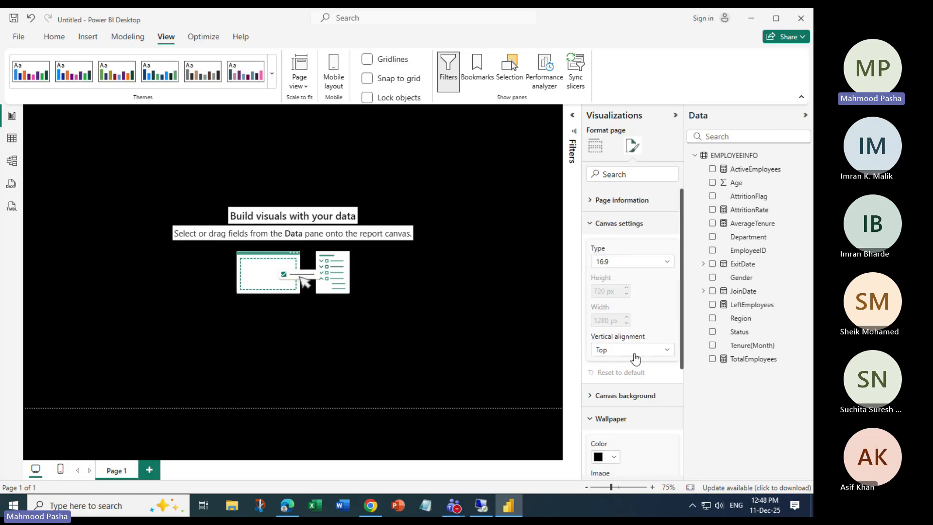
{"action": "left_click", "coordinate": [602, 201]}
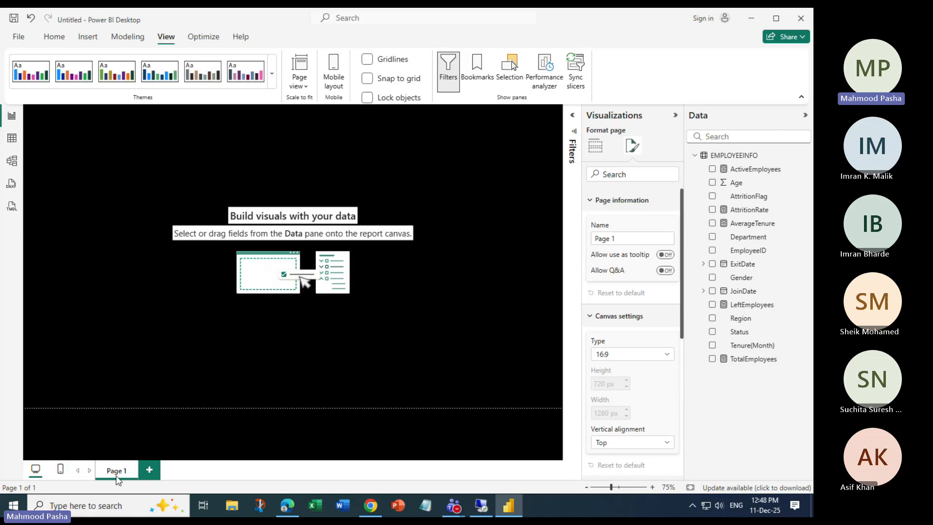
Rename the page from Page 1 to 'HR ATTRITION DASHBOARD'.
{"action": "left_click", "coordinate": [621, 237]}
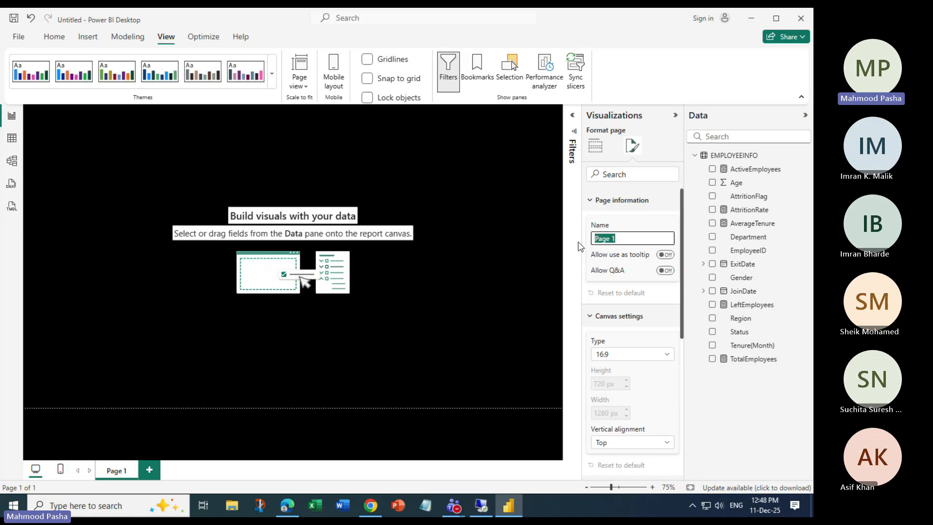
{"action": "key", "text": "BackSpace"}
{"action": "type", "text": "HR ATTRITION DASHBO"}
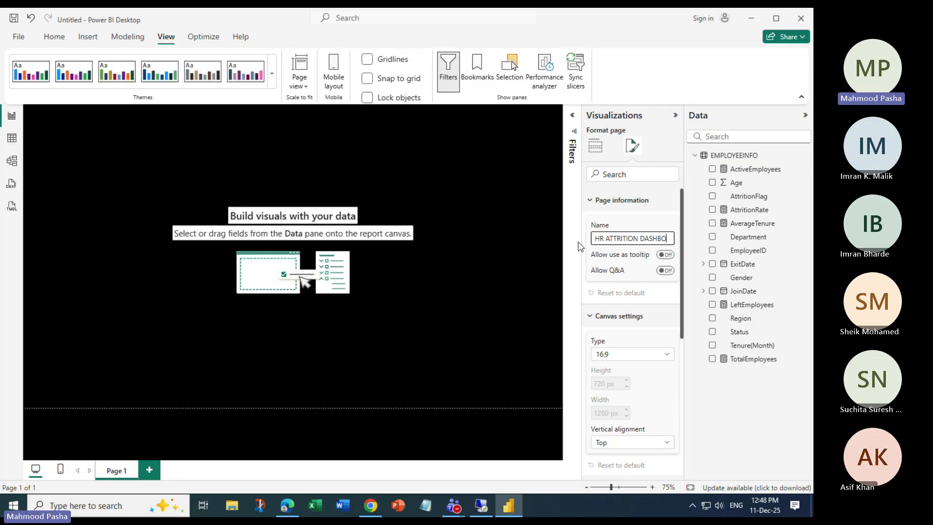
{"action": "type", "text": "ARD"}
{"action": "key", "text": "Return"}
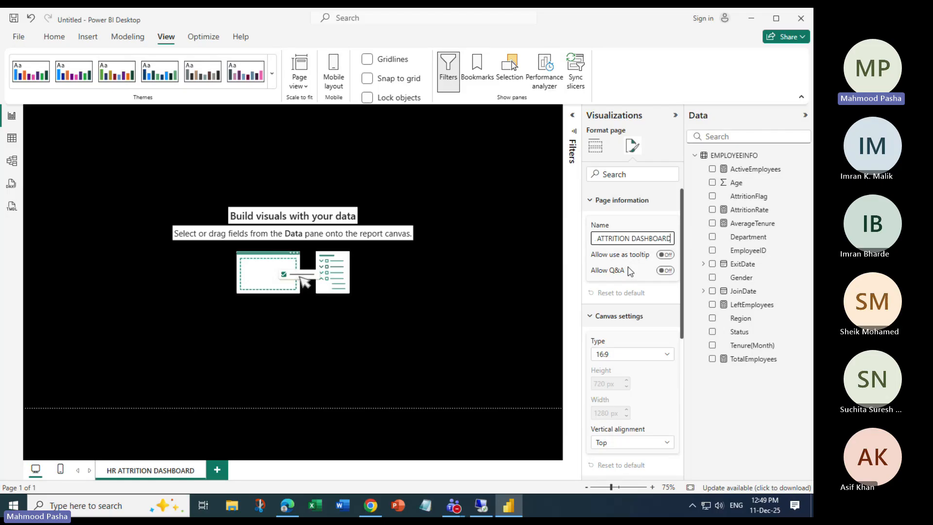
Toggle Allow use as tooltip on and off, ending with it off.
{"action": "left_click", "coordinate": [665, 255]}
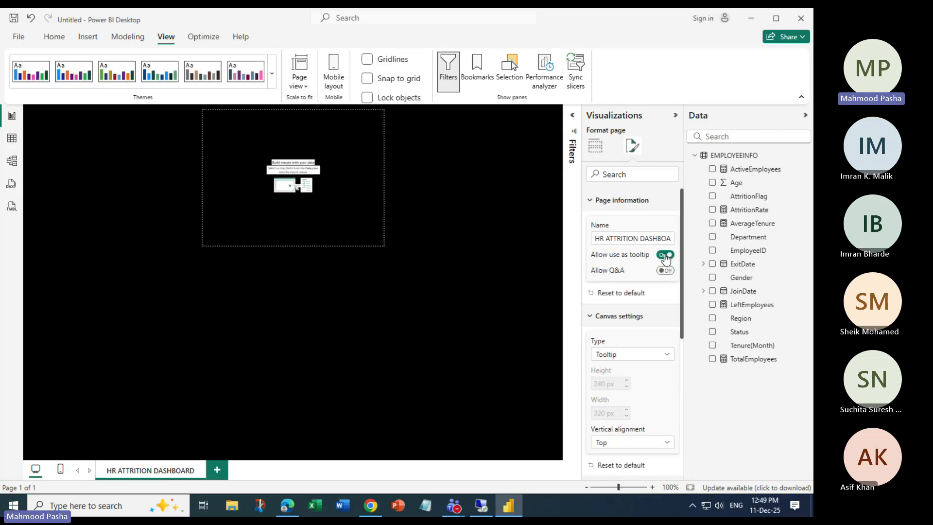
{"action": "left_click", "coordinate": [665, 255]}
{"action": "left_click", "coordinate": [665, 254]}
{"action": "left_click", "coordinate": [666, 255]}
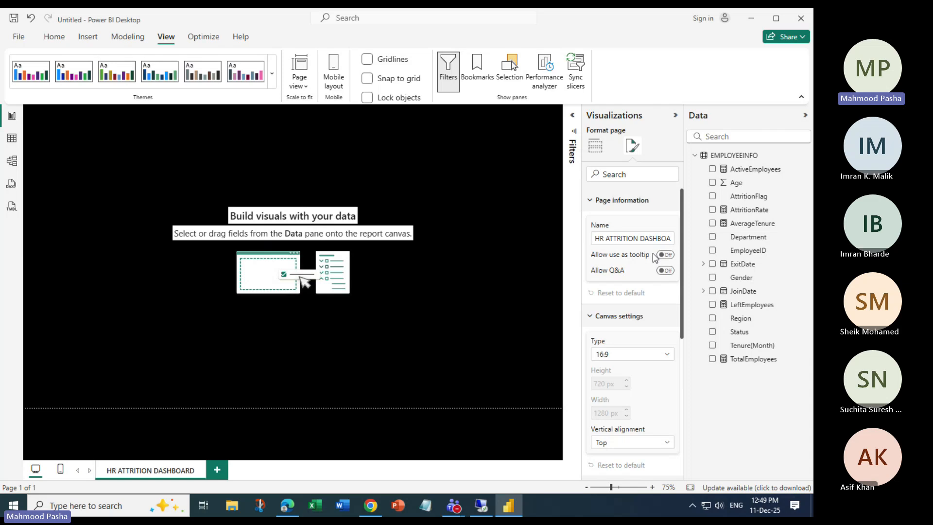
Collapse the Page information and Canvas settings sections, then show the Build visual types.
{"action": "left_click", "coordinate": [590, 204]}
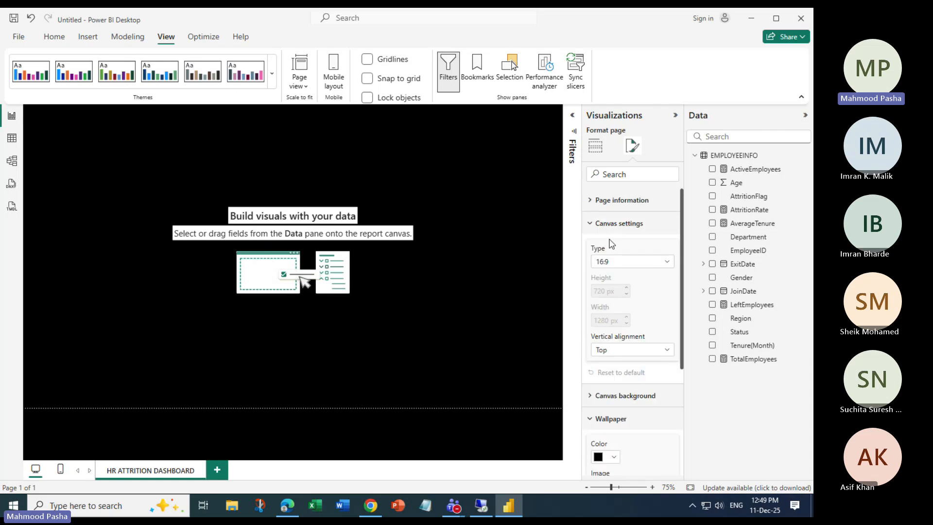
{"action": "left_click", "coordinate": [591, 203]}
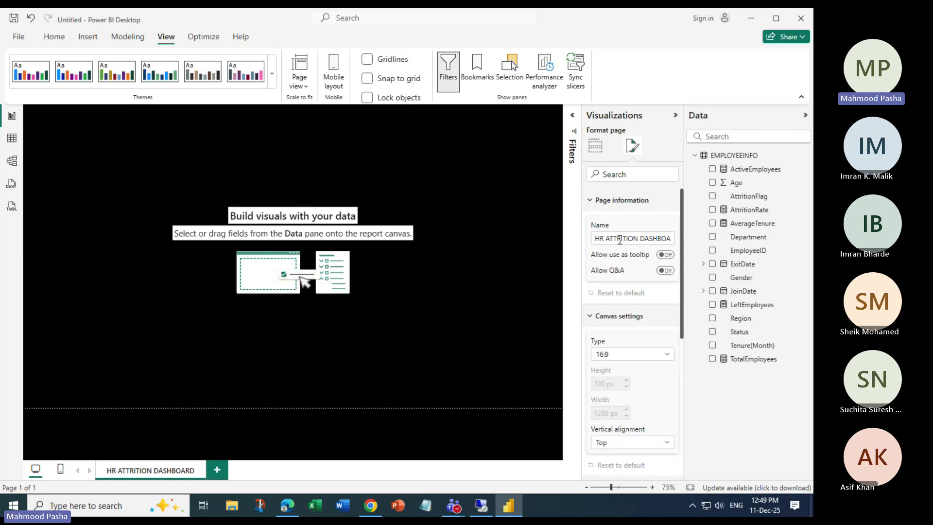
{"action": "left_click", "coordinate": [595, 315]}
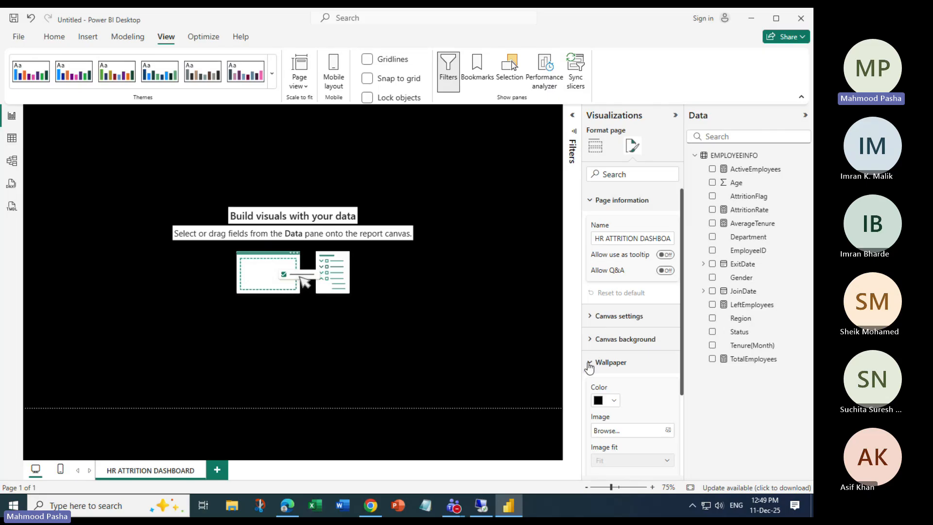
{"action": "scroll", "coordinate": [602, 340], "scroll_direction": "down", "scroll_amount": 1}
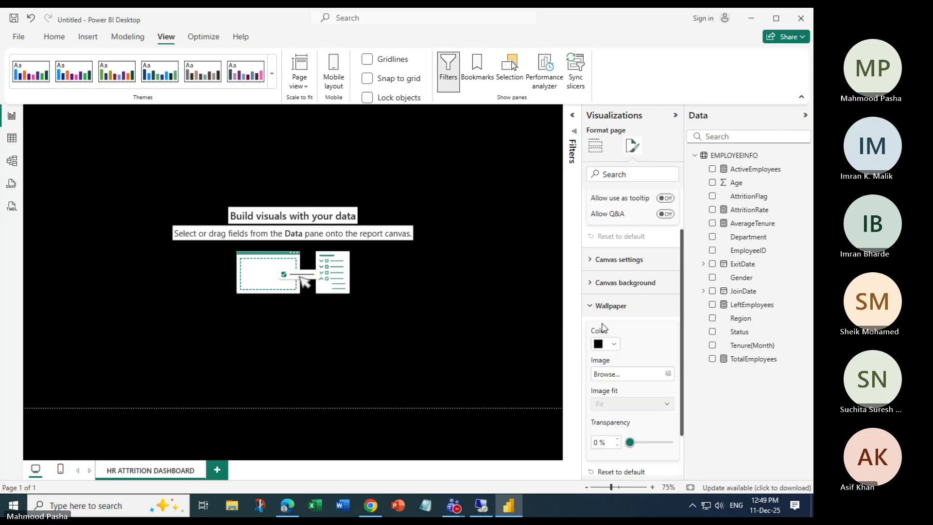
{"action": "left_click_drag", "start_coordinate": [682, 279], "coordinate": [665, 249]}
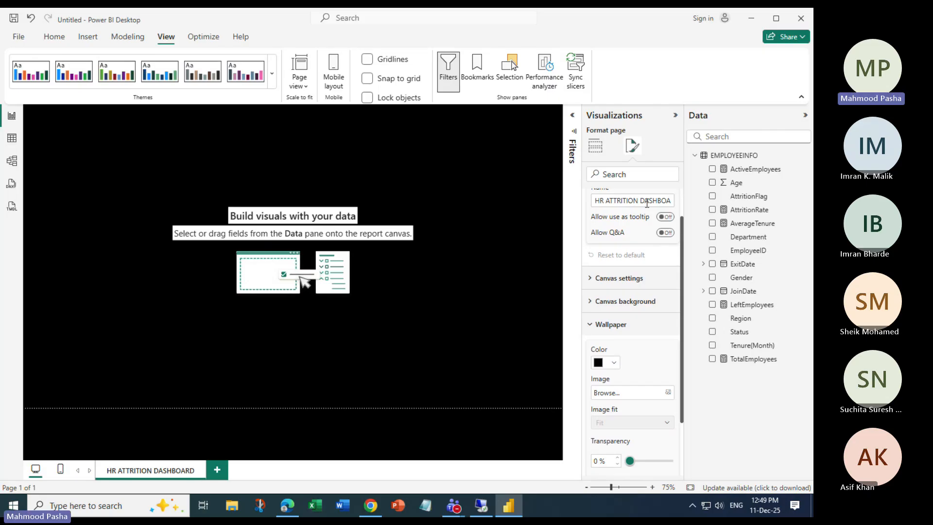
{"action": "left_click_drag", "start_coordinate": [682, 226], "coordinate": [682, 204]}
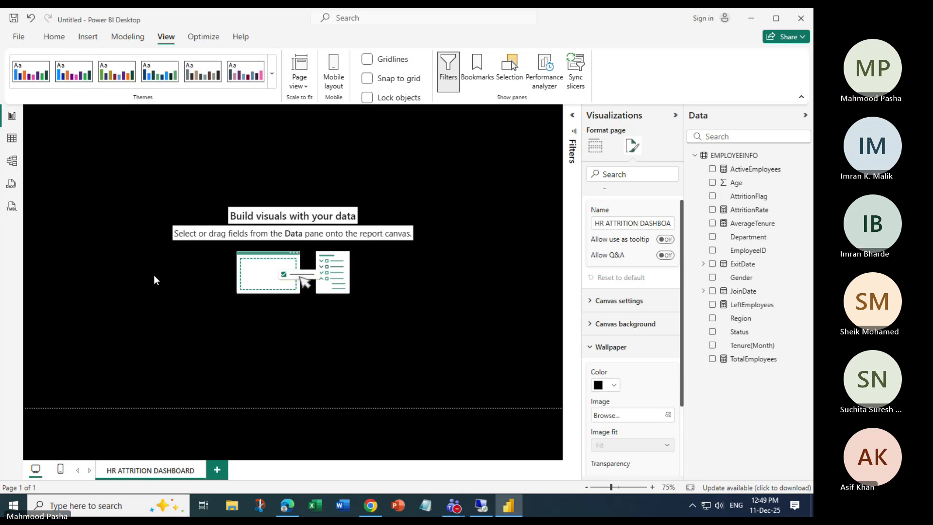
{"action": "left_click", "coordinate": [596, 147]}
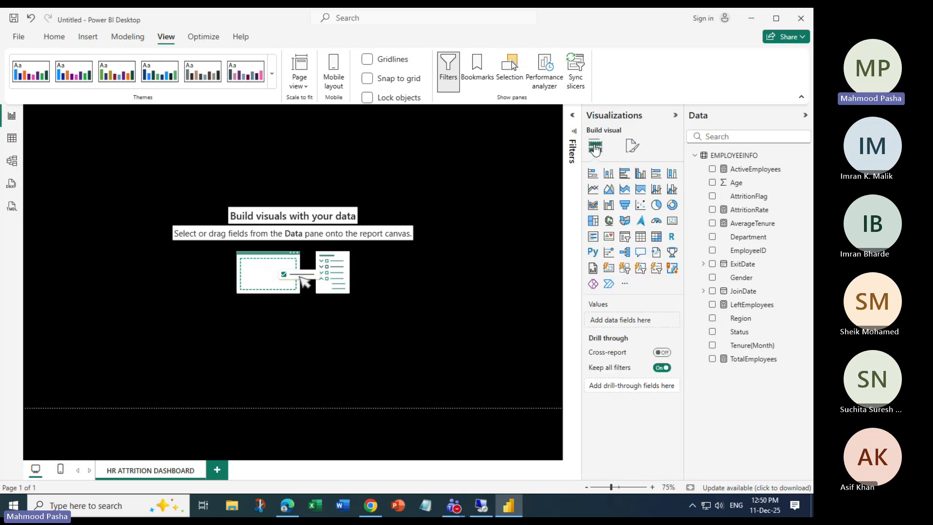
Add an empty card visual, shrink it and move it to the left edge.
{"action": "left_click", "coordinate": [672, 221]}
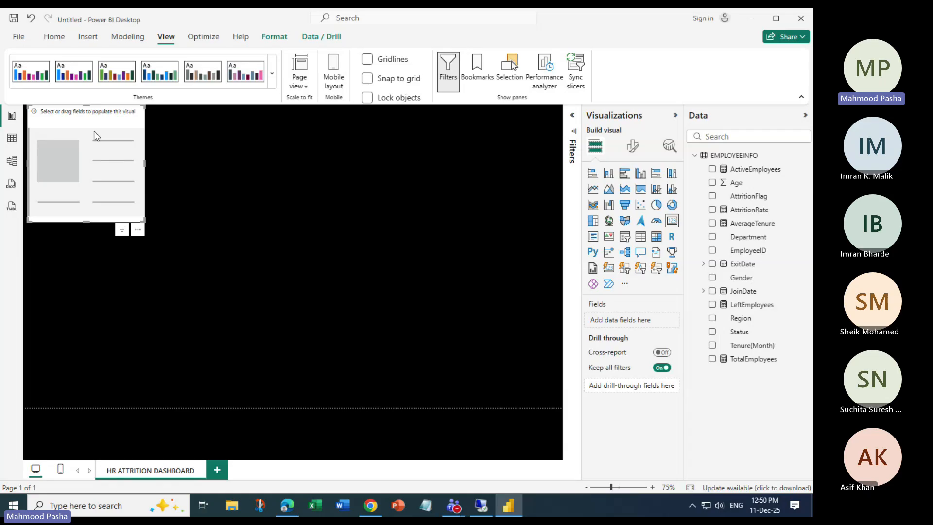
{"action": "left_click_drag", "start_coordinate": [143, 221], "coordinate": [119, 176]}
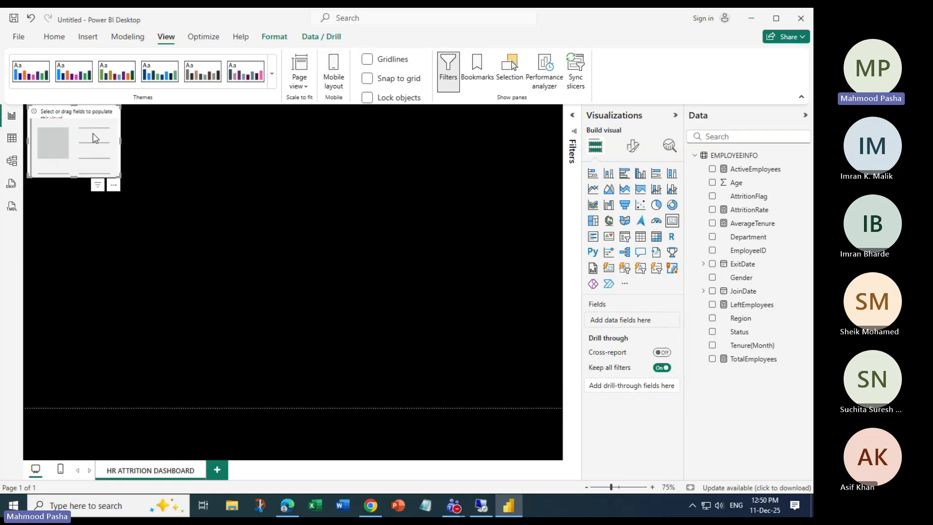
{"action": "left_click_drag", "start_coordinate": [86, 117], "coordinate": [88, 121]}
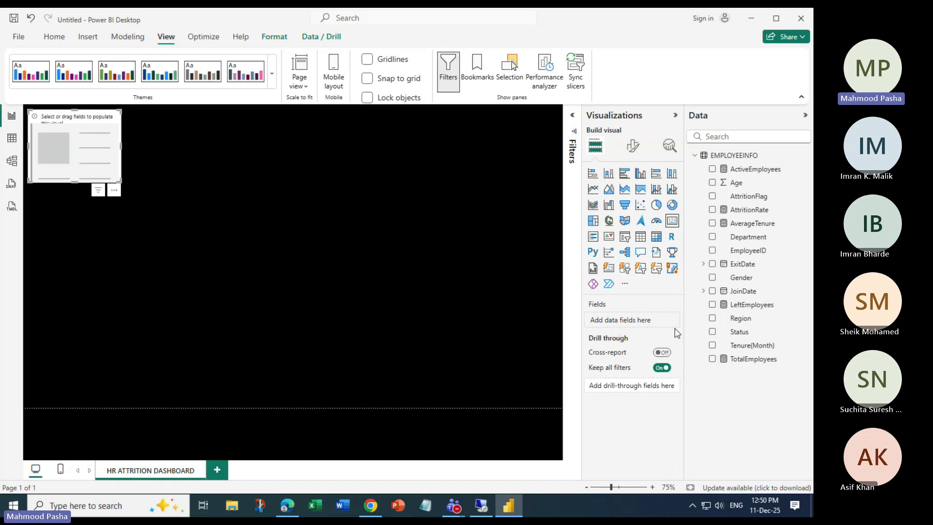
Put TotalEmployees on the card, then make it compact at the top-left.
{"action": "left_click_drag", "start_coordinate": [743, 362], "coordinate": [640, 319]}
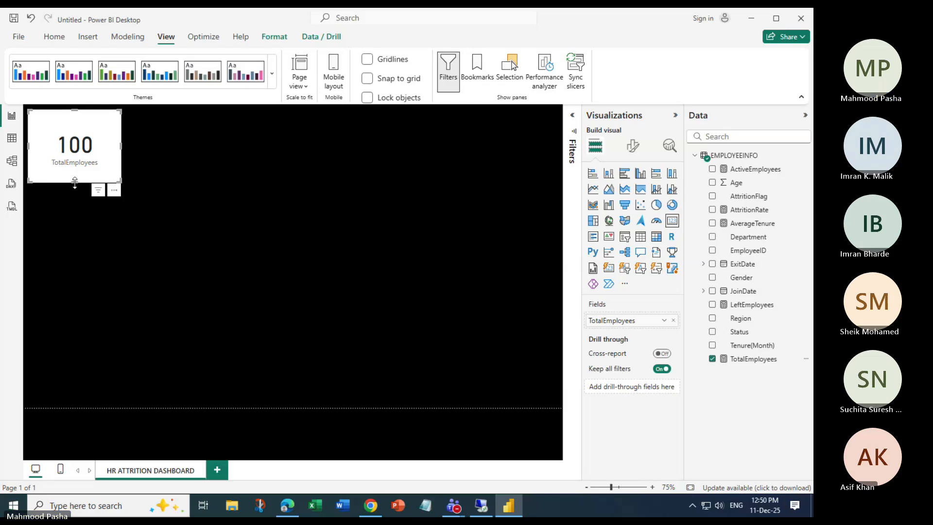
{"action": "left_click_drag", "start_coordinate": [75, 183], "coordinate": [76, 161]}
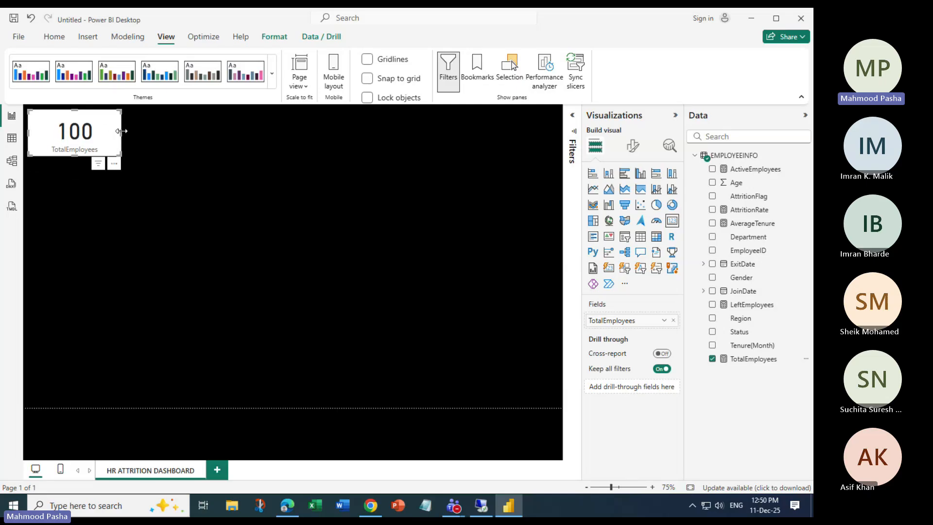
{"action": "left_click_drag", "start_coordinate": [121, 131], "coordinate": [70, 161]}
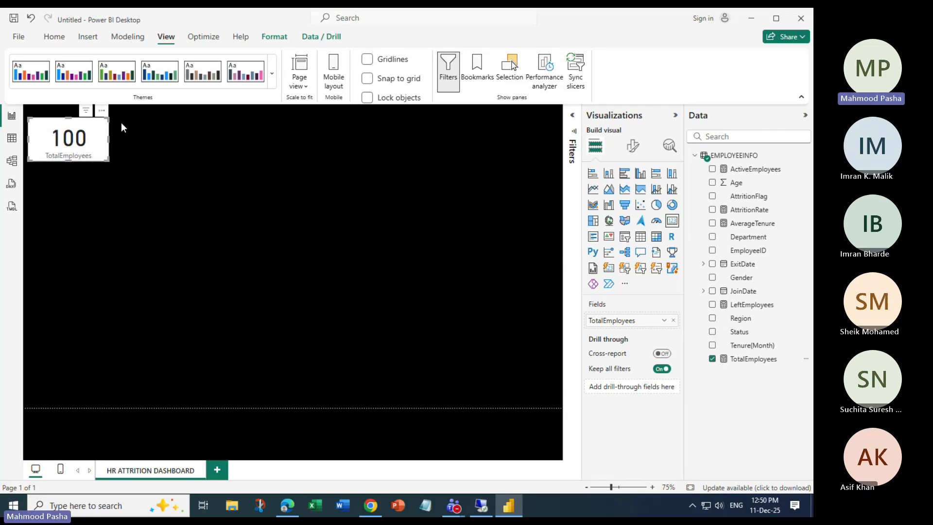
{"action": "left_click", "coordinate": [122, 140]}
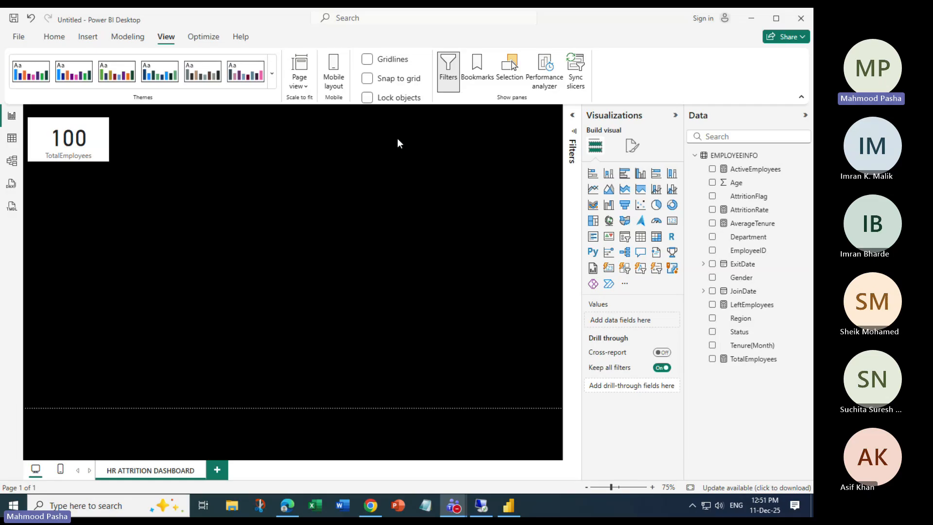
{"action": "left_click", "coordinate": [97, 137]}
{"action": "left_click", "coordinate": [97, 136]}
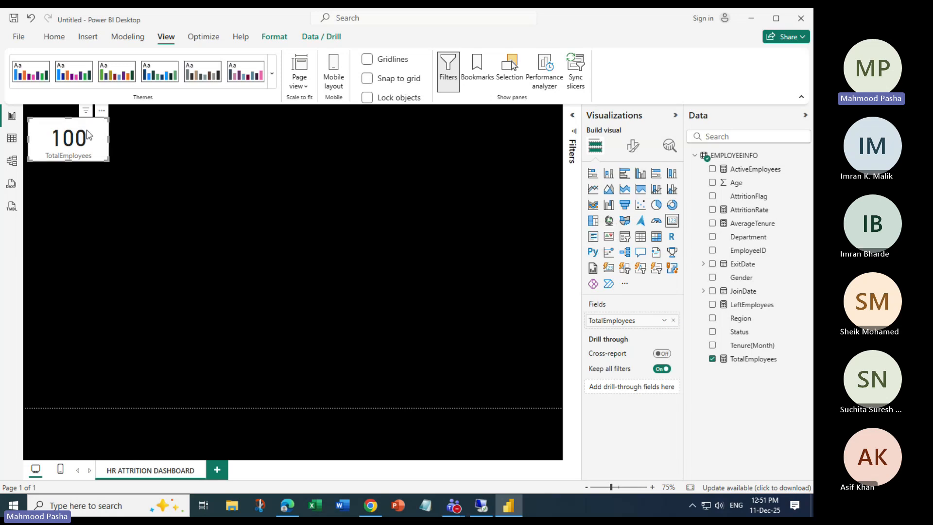
{"action": "left_click_drag", "start_coordinate": [91, 130], "coordinate": [95, 127]}
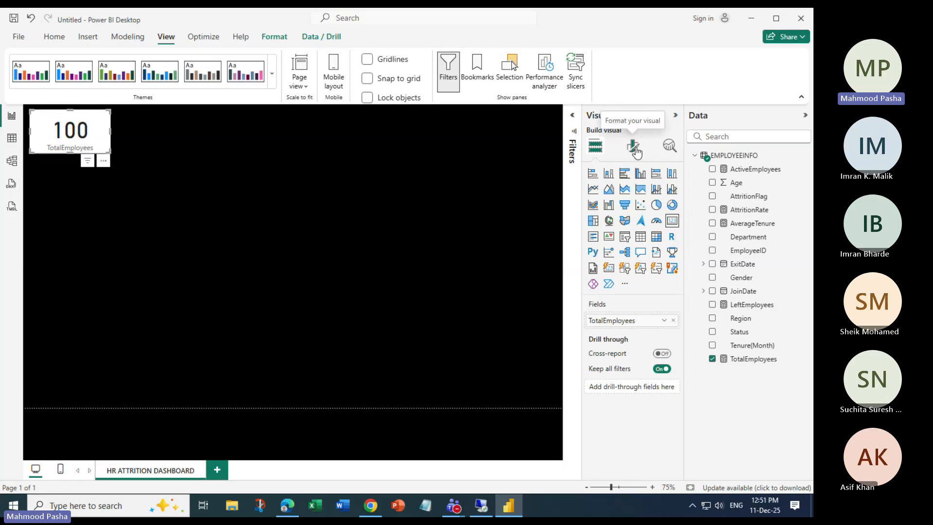
Turn off the card's category label and enlarge the card slightly.
{"action": "left_click", "coordinate": [634, 148]}
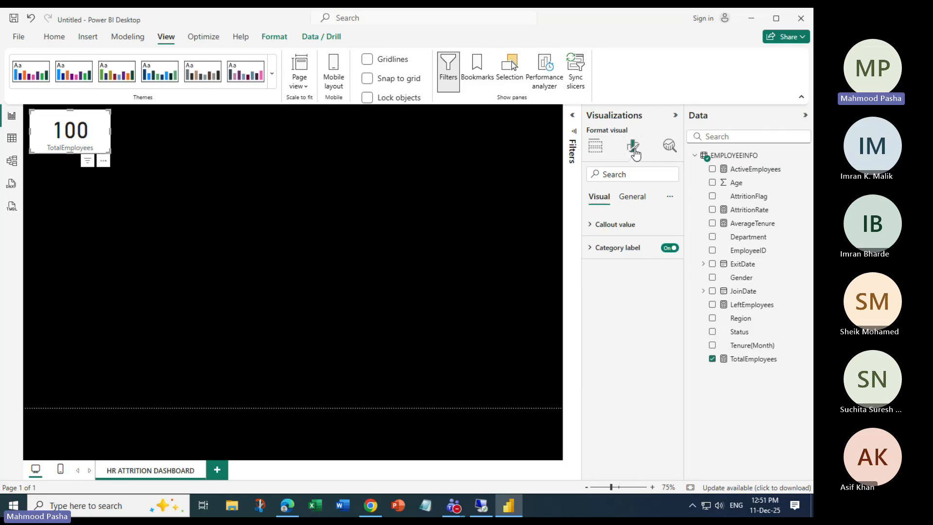
{"action": "left_click", "coordinate": [594, 248]}
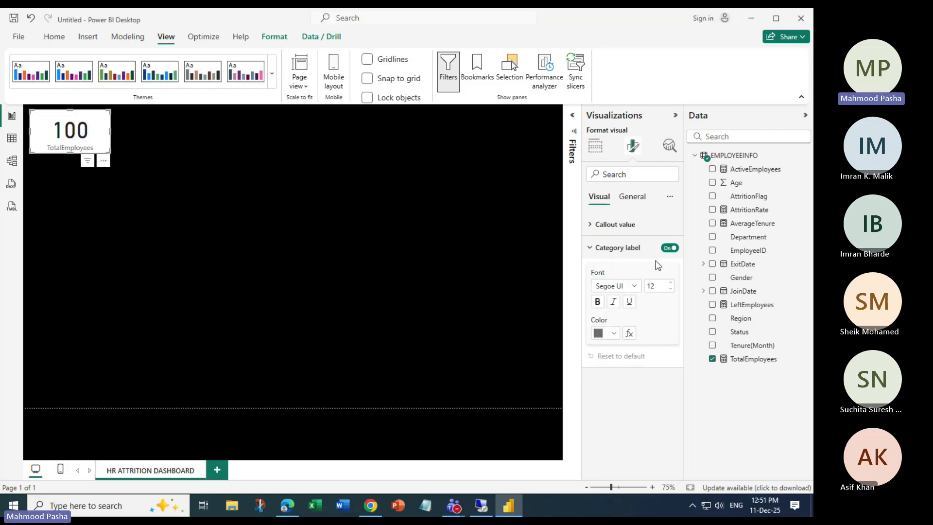
{"action": "left_click", "coordinate": [670, 248]}
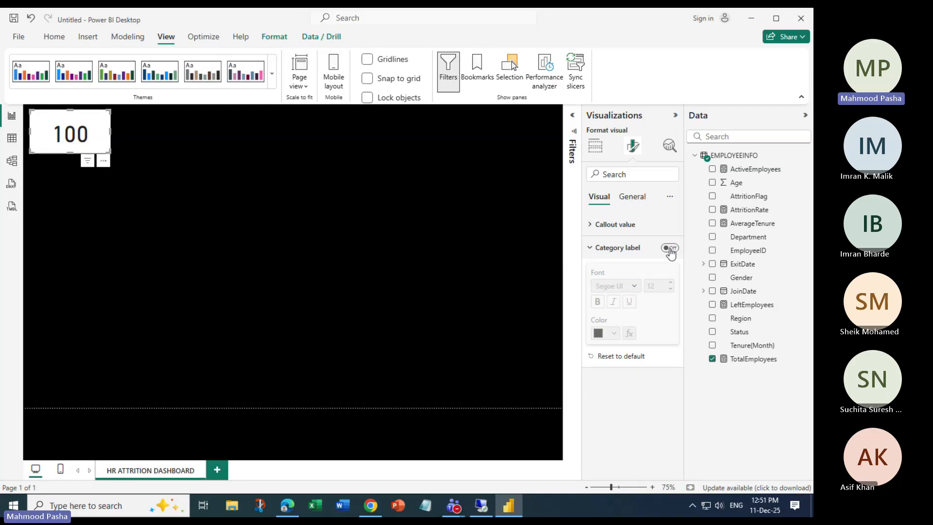
{"action": "left_click", "coordinate": [670, 250]}
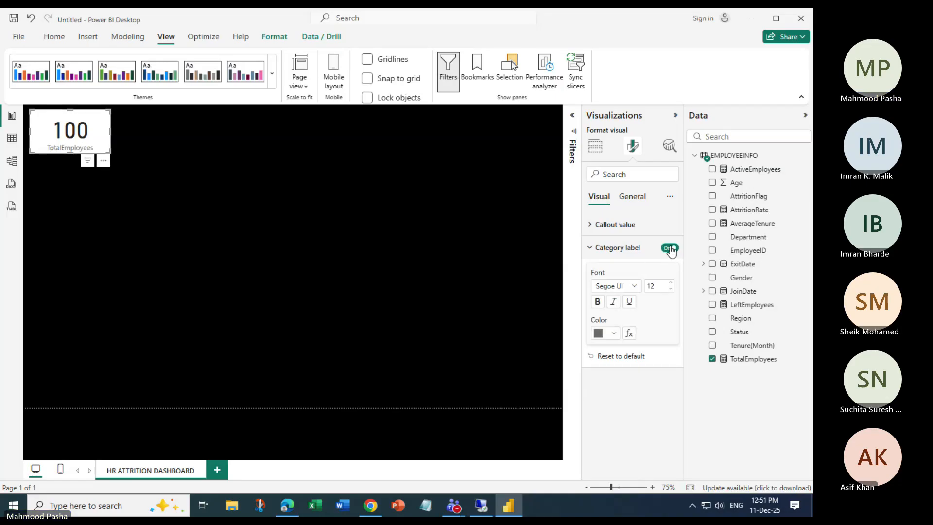
{"action": "left_click", "coordinate": [670, 249]}
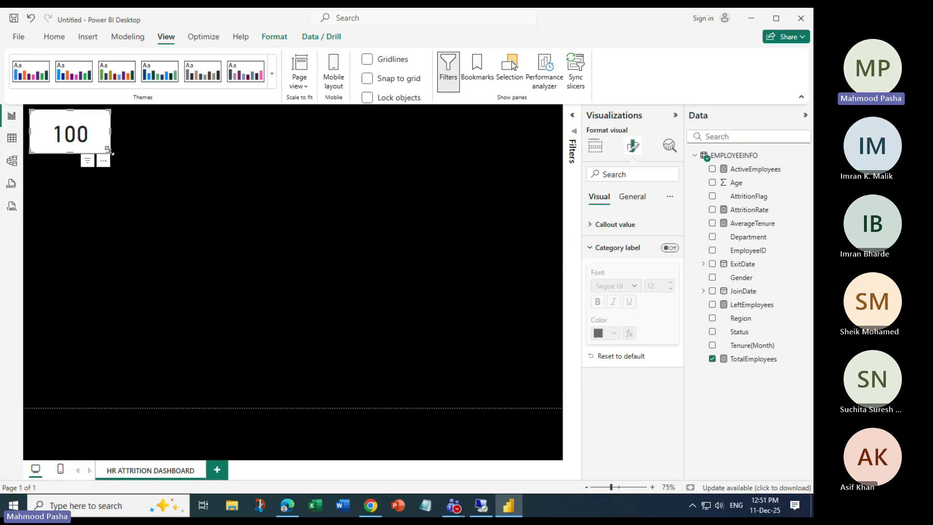
{"action": "left_click_drag", "start_coordinate": [109, 150], "coordinate": [116, 154]}
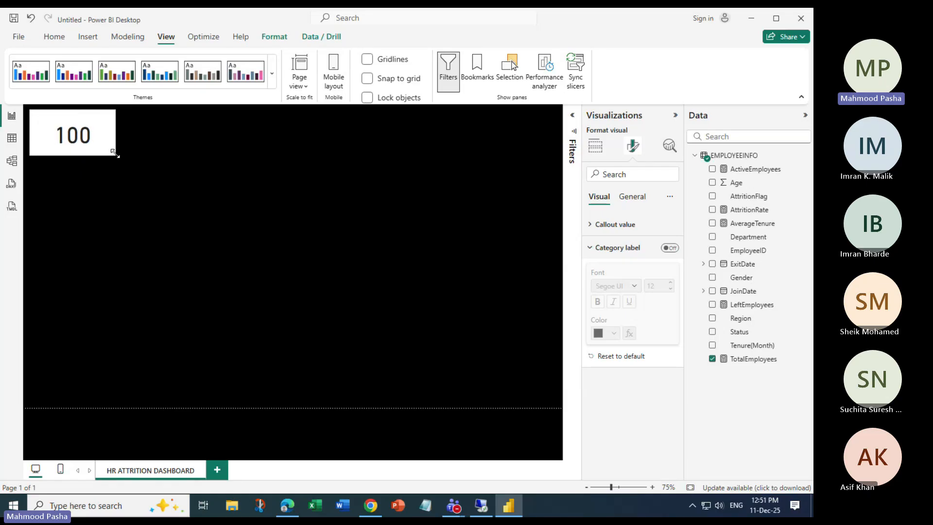
Check the callout value settings and switch between General and Visual format tabs.
{"action": "left_click", "coordinate": [589, 225]}
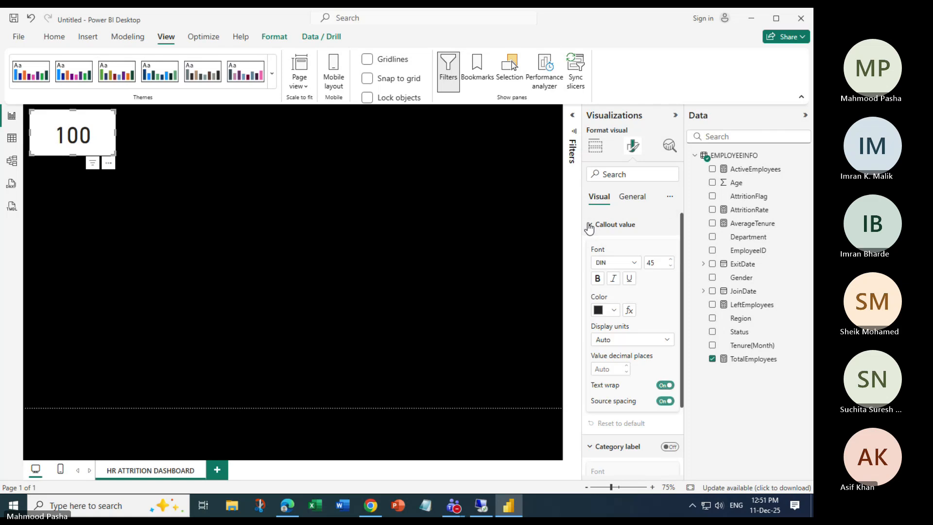
{"action": "left_click", "coordinate": [590, 226]}
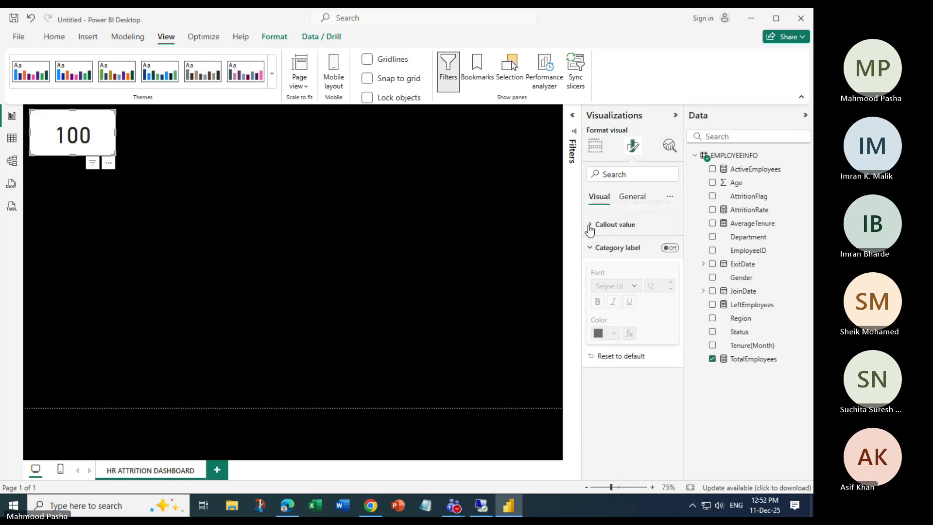
{"action": "left_click", "coordinate": [634, 197]}
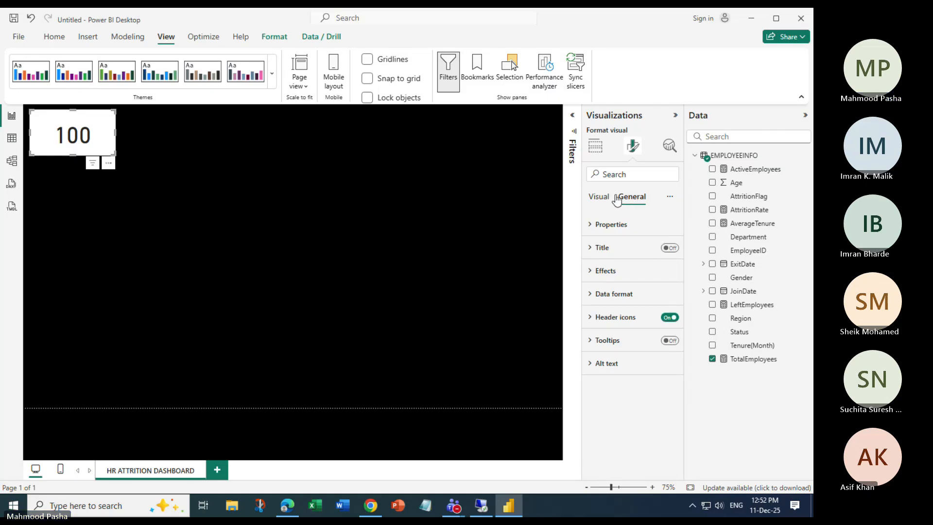
{"action": "left_click", "coordinate": [599, 197]}
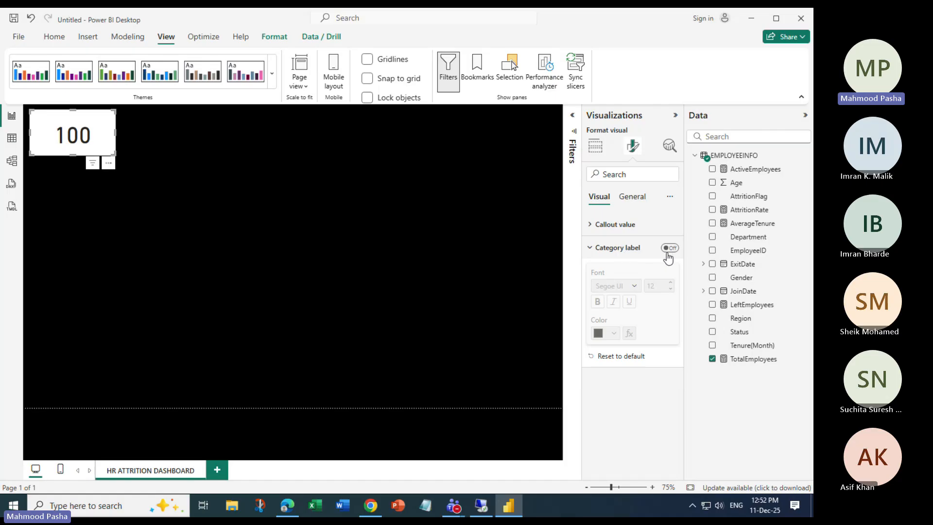
Turn on the card title with the text 'TOTAL EMPLOYEES'.
{"action": "left_click", "coordinate": [630, 197]}
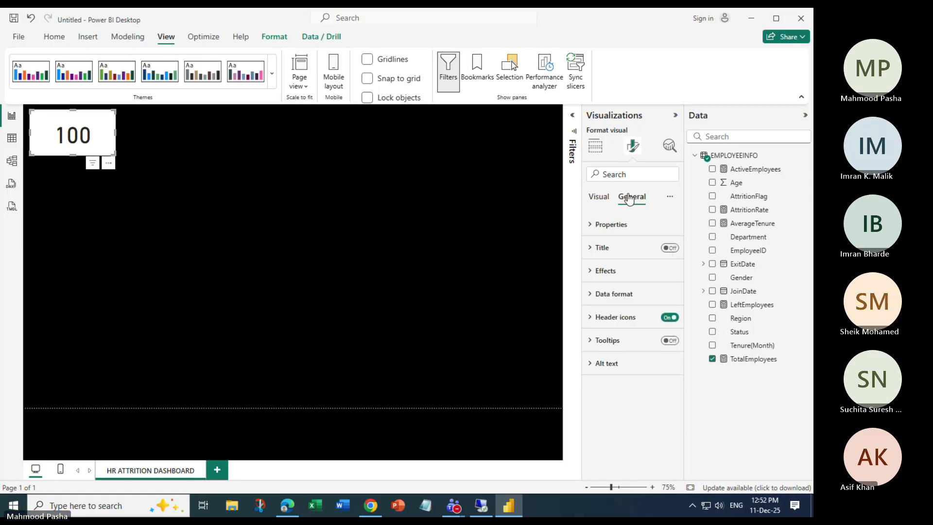
{"action": "left_click", "coordinate": [591, 252]}
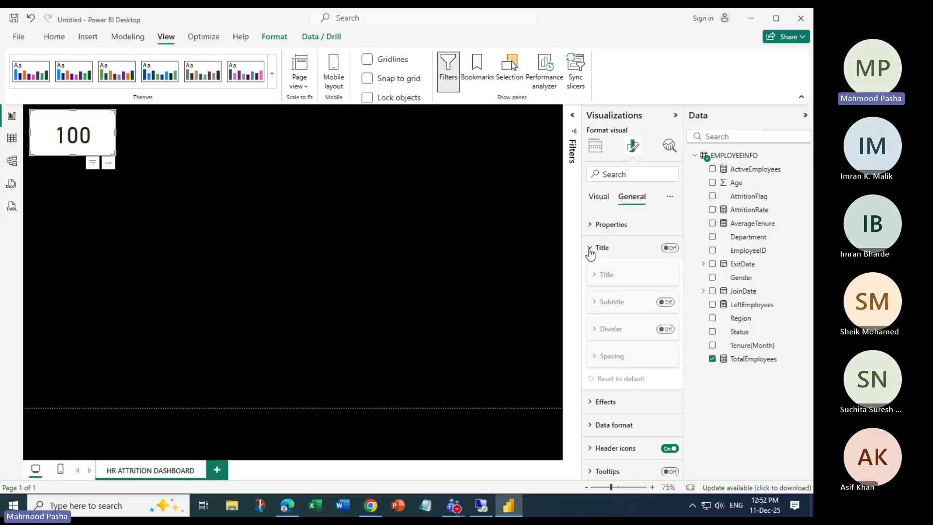
{"action": "left_click", "coordinate": [670, 248]}
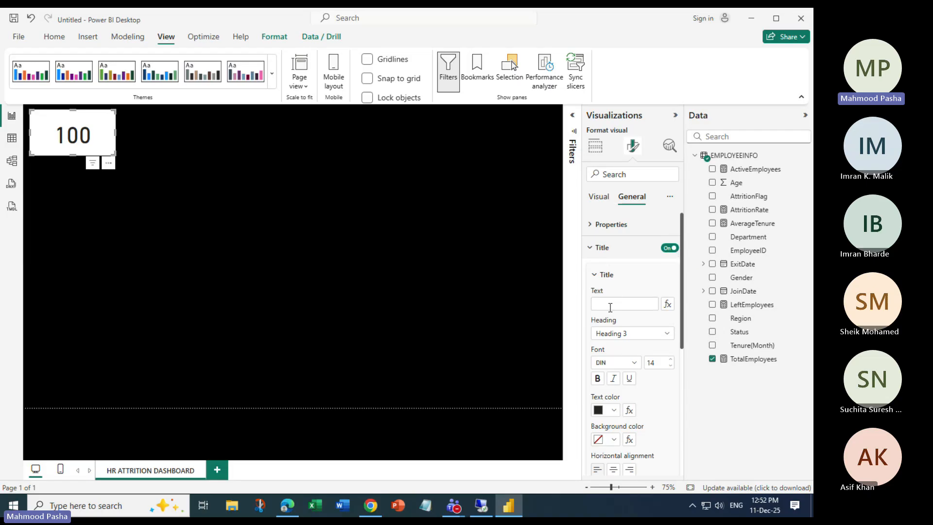
{"action": "left_click", "coordinate": [610, 306]}
{"action": "type", "text": "TOTAL EMPL"}
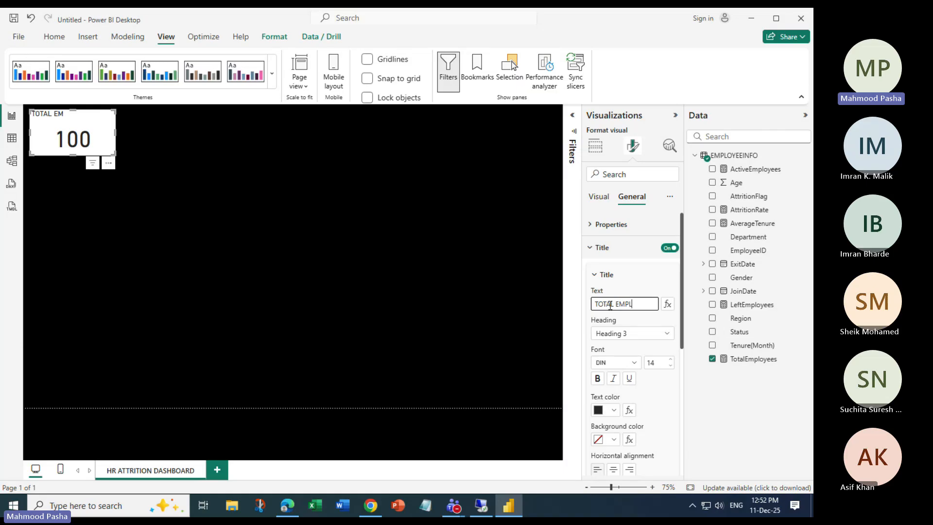
{"action": "type", "text": "OYEES"}
{"action": "left_click", "coordinate": [679, 289]}
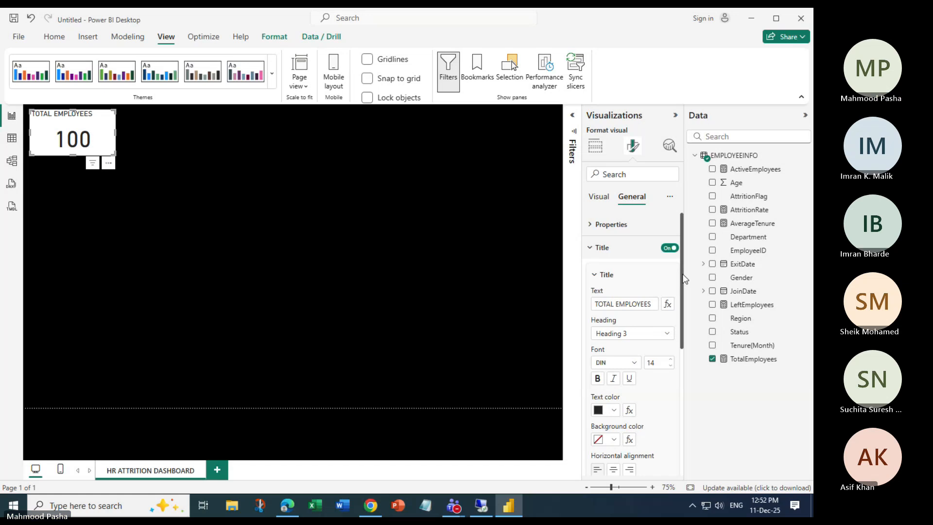
Make the title bold, centred and Segoe UI, then collapse the Title section.
{"action": "scroll", "coordinate": [680, 294], "scroll_direction": "down", "scroll_amount": 1}
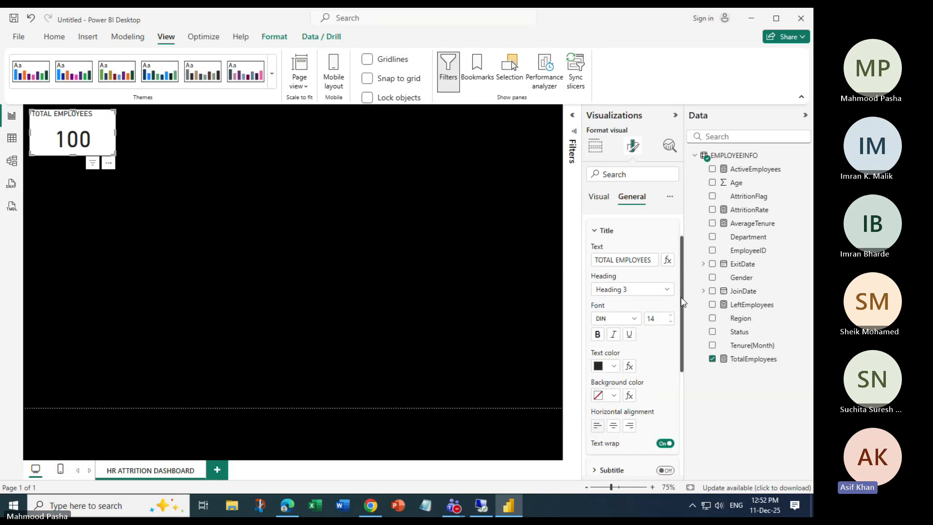
{"action": "left_click", "coordinate": [599, 335]}
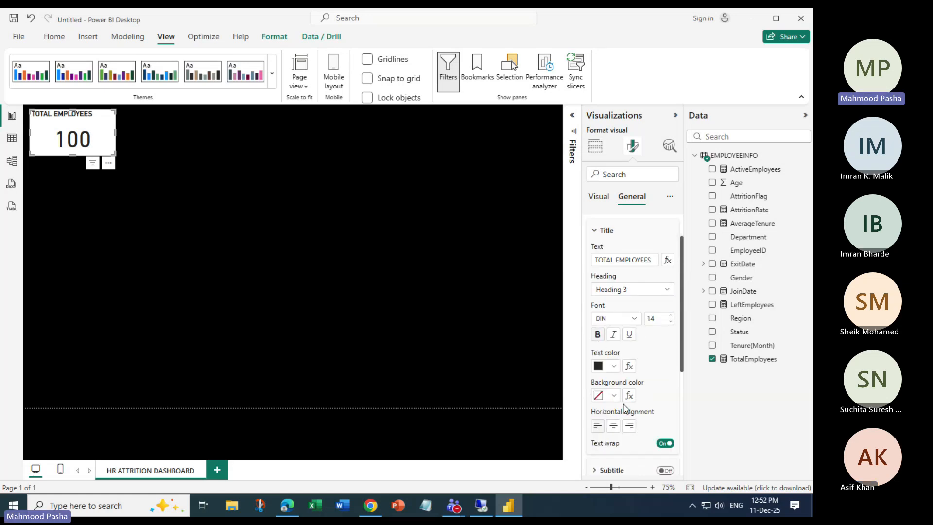
{"action": "left_click", "coordinate": [612, 426]}
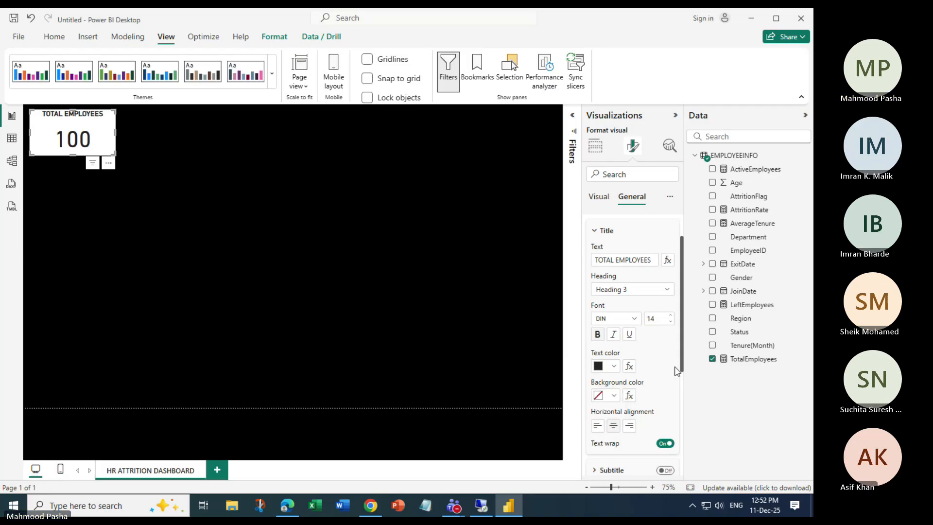
{"action": "left_click", "coordinate": [634, 318]}
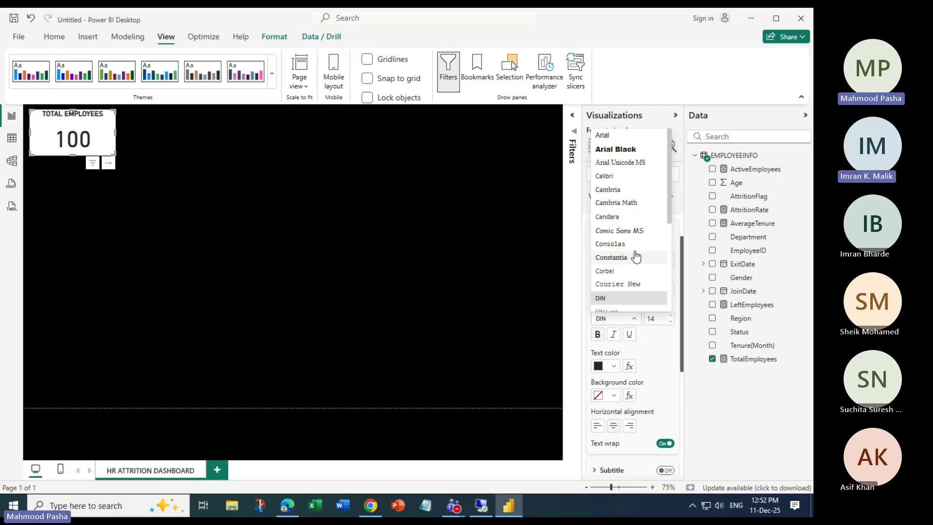
{"action": "scroll", "coordinate": [635, 257], "scroll_direction": "down", "scroll_amount": 5}
{"action": "left_click", "coordinate": [617, 185]}
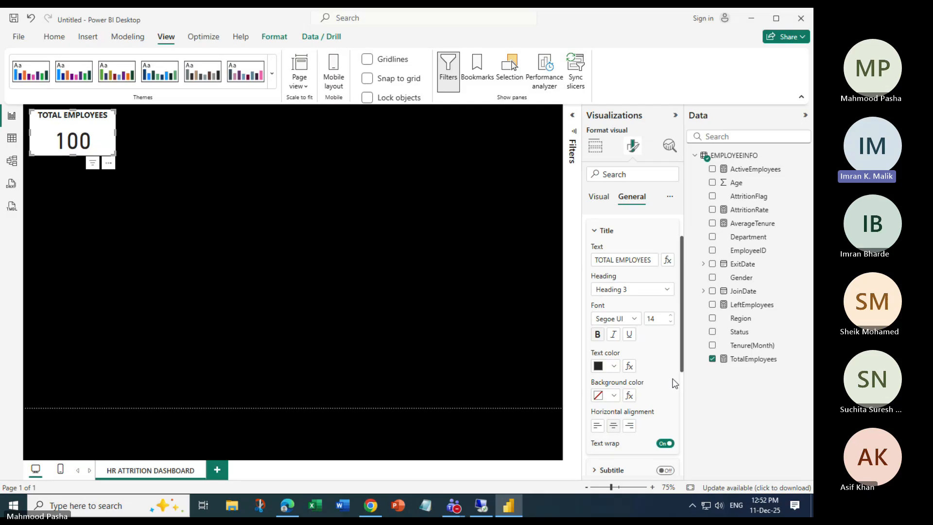
{"action": "scroll", "coordinate": [680, 231], "scroll_direction": "up", "scroll_amount": 2}
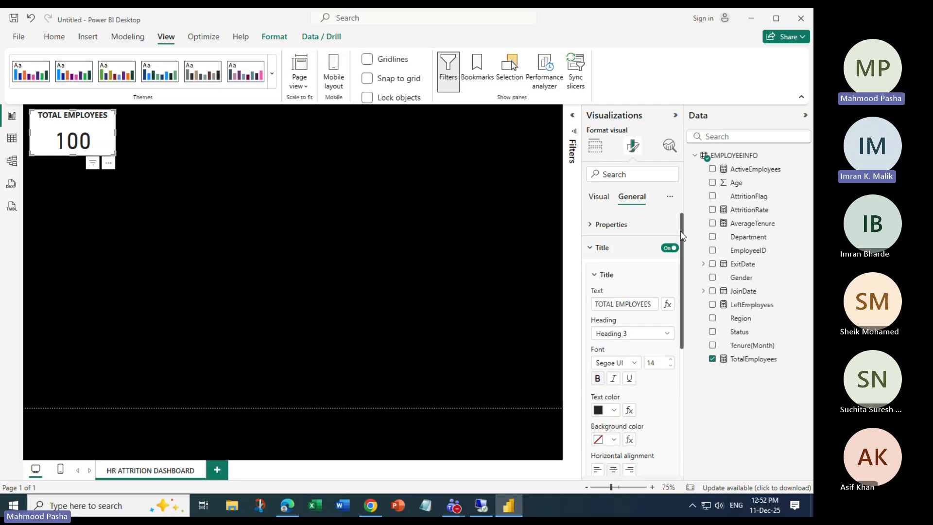
{"action": "left_click", "coordinate": [590, 248]}
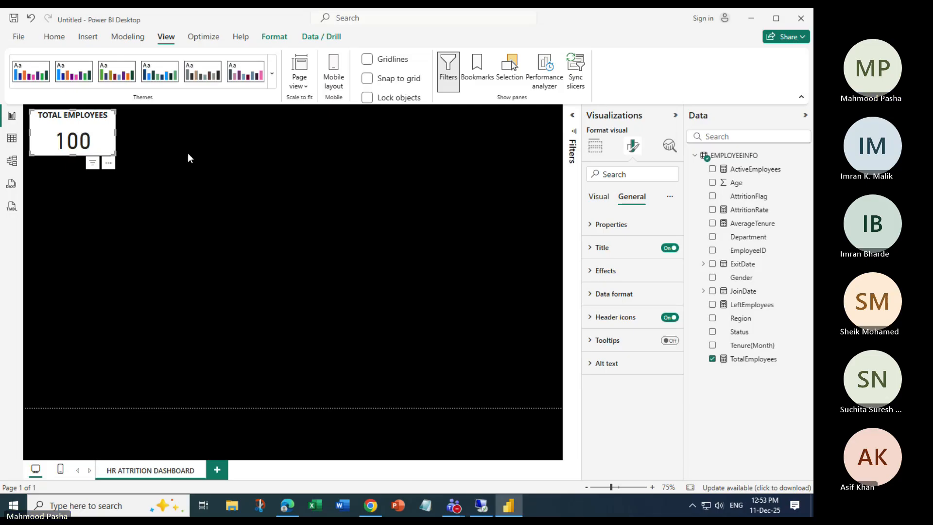
Reselect the Total Employees card and expand its General > Title settings.
{"action": "left_click", "coordinate": [227, 173]}
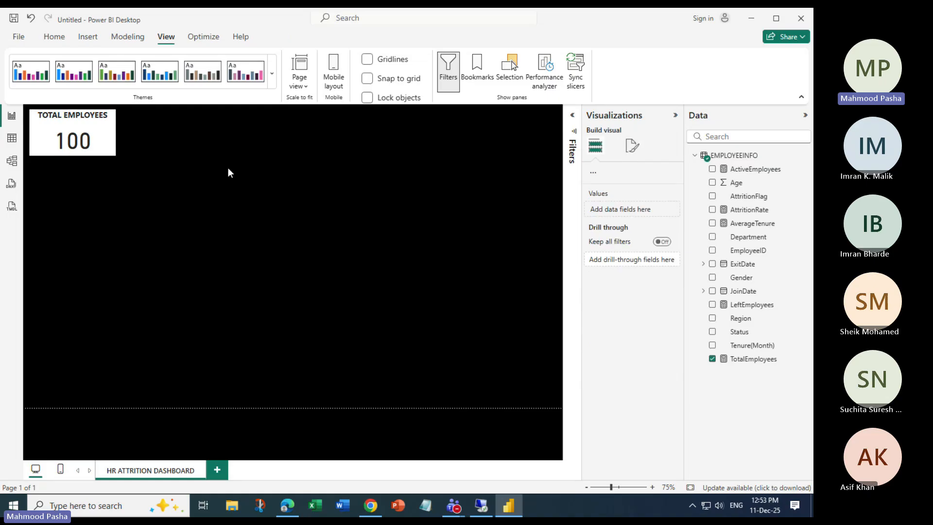
{"action": "left_click", "coordinate": [636, 145]}
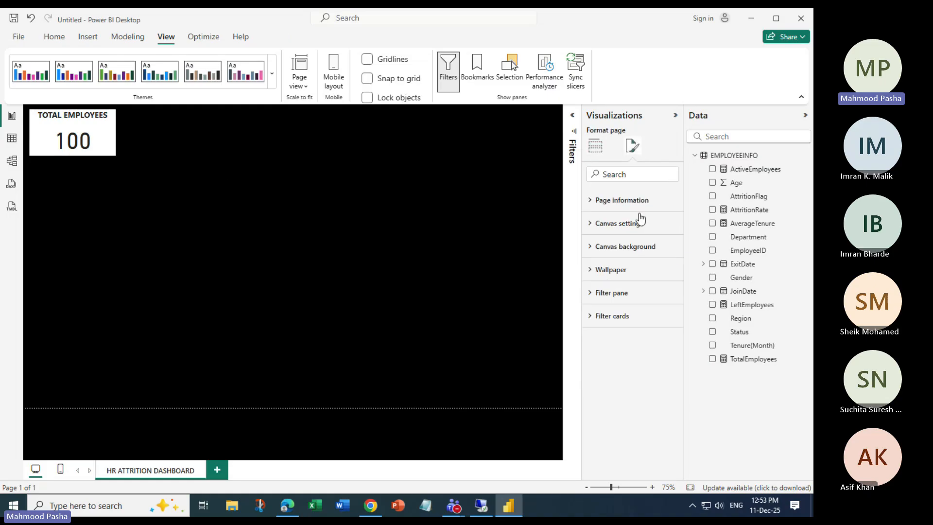
{"action": "left_click", "coordinate": [95, 137]}
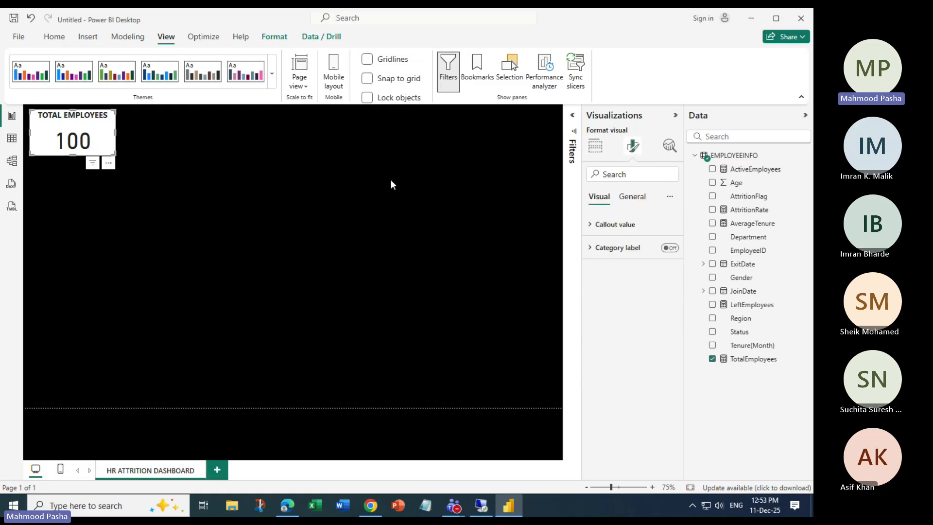
{"action": "left_click", "coordinate": [632, 196]}
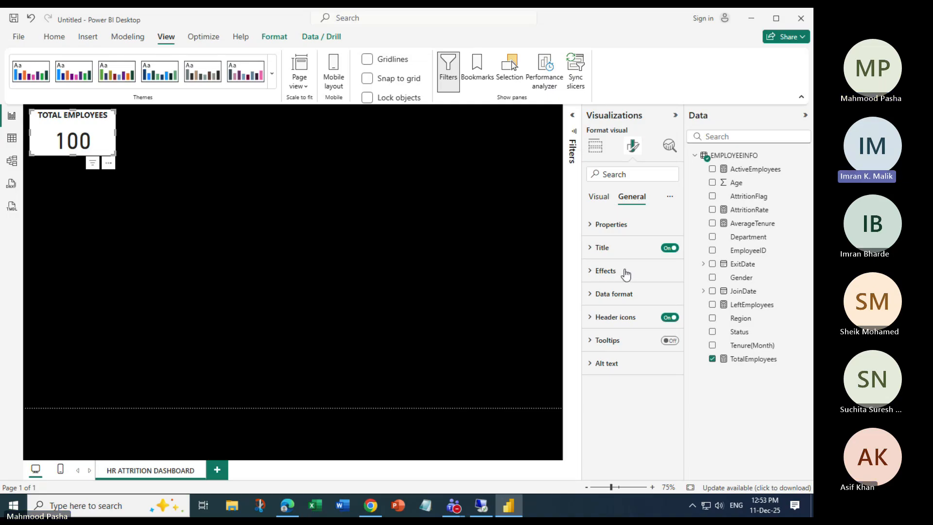
{"action": "left_click", "coordinate": [590, 248]}
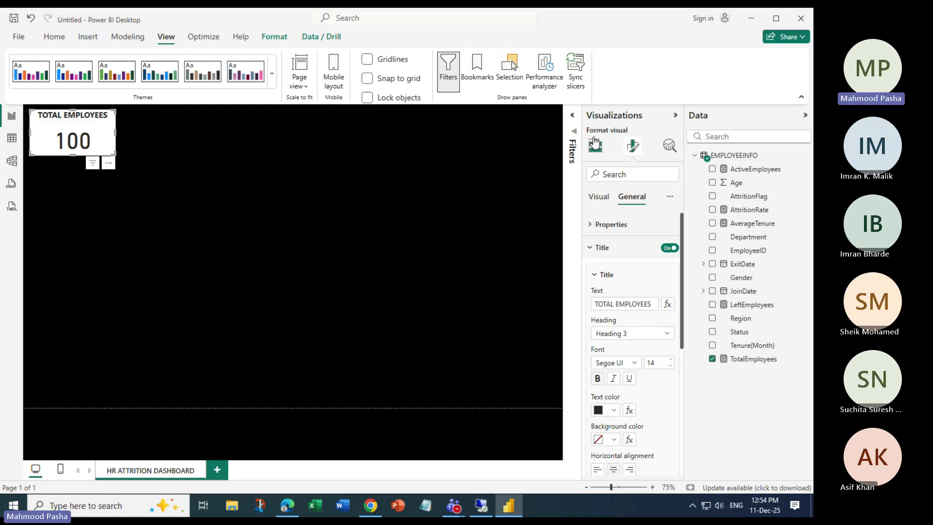
Switch to the Teams meeting from its taskbar preview and mute the mic.
{"action": "mouse_move", "coordinate": [463, 508]}
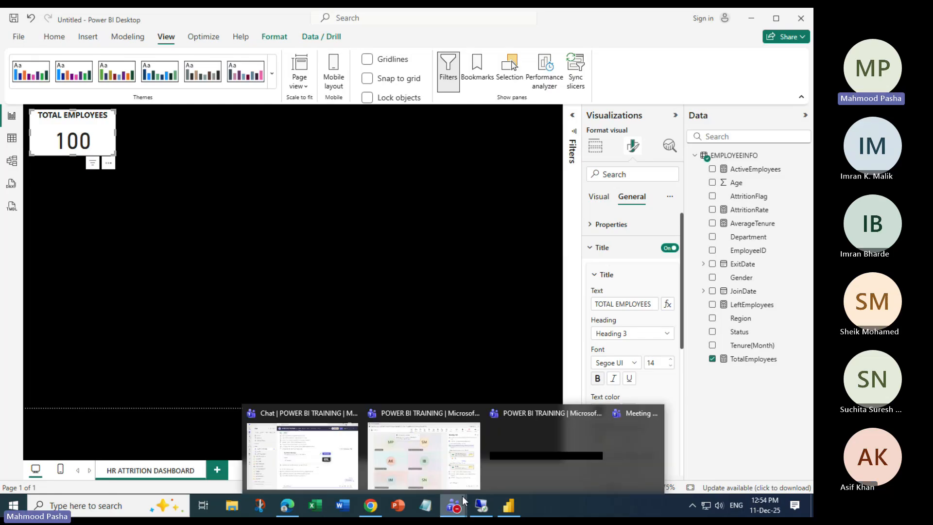
{"action": "left_click", "coordinate": [398, 447]}
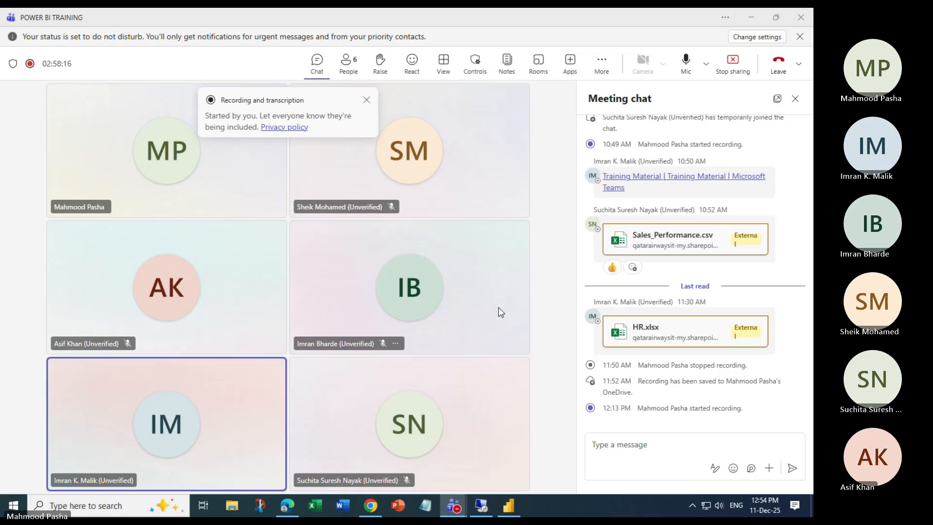
{"action": "left_click", "coordinate": [378, 23]}
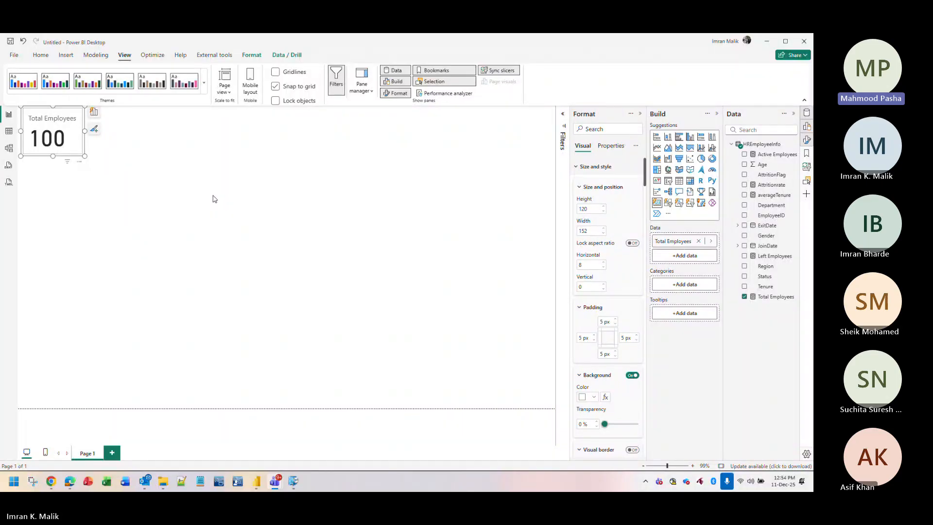
Switch the card's Format pane to Properties and read the installed version, 2.144.878.0 (June 2025), in About.
{"action": "left_click", "coordinate": [612, 146]}
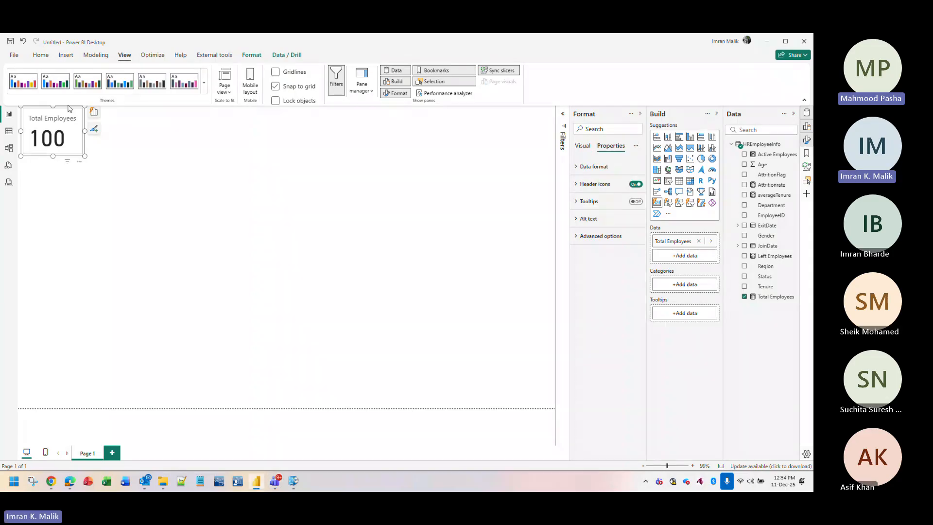
{"action": "left_click", "coordinate": [14, 55]}
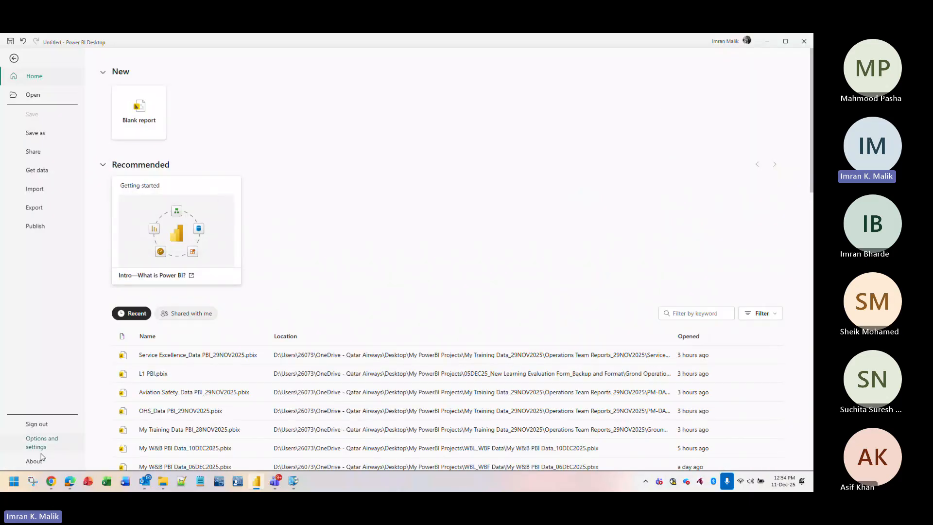
{"action": "key", "text": "Escape"}
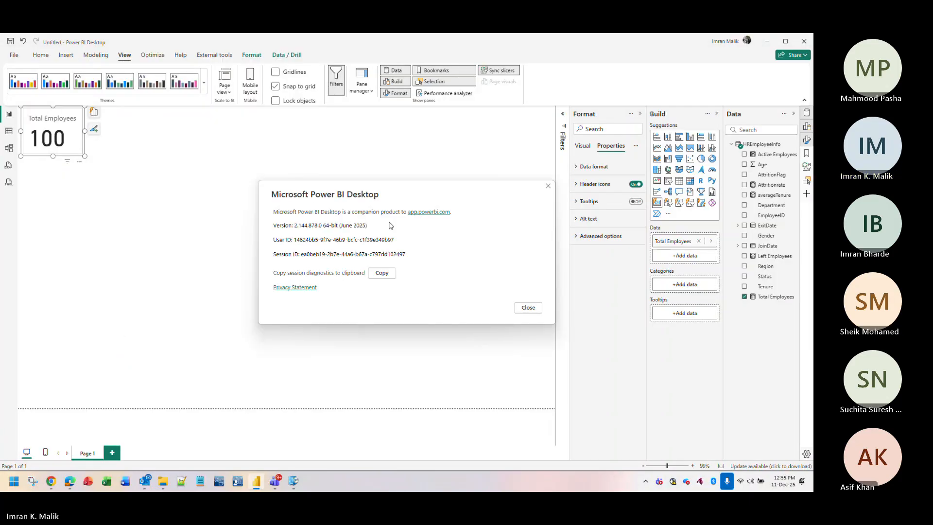
{"action": "left_click_drag", "start_coordinate": [366, 225], "coordinate": [340, 226]}
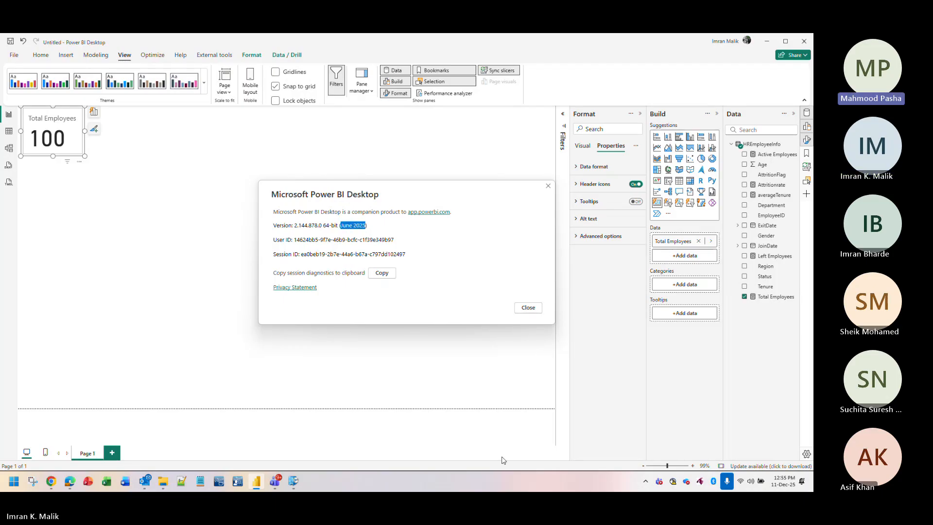
{"action": "mouse_move", "coordinate": [57, 481]}
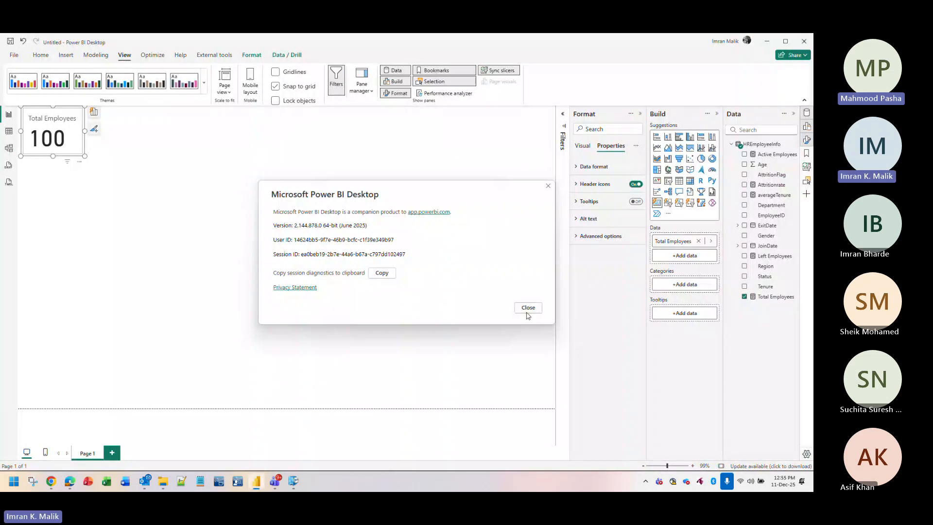
{"action": "left_click", "coordinate": [528, 313]}
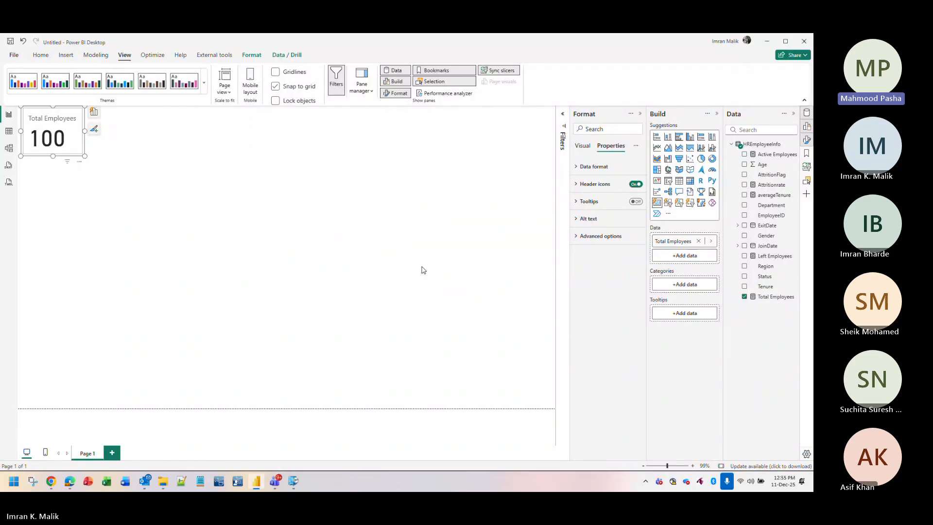
{"action": "left_click", "coordinate": [292, 482]}
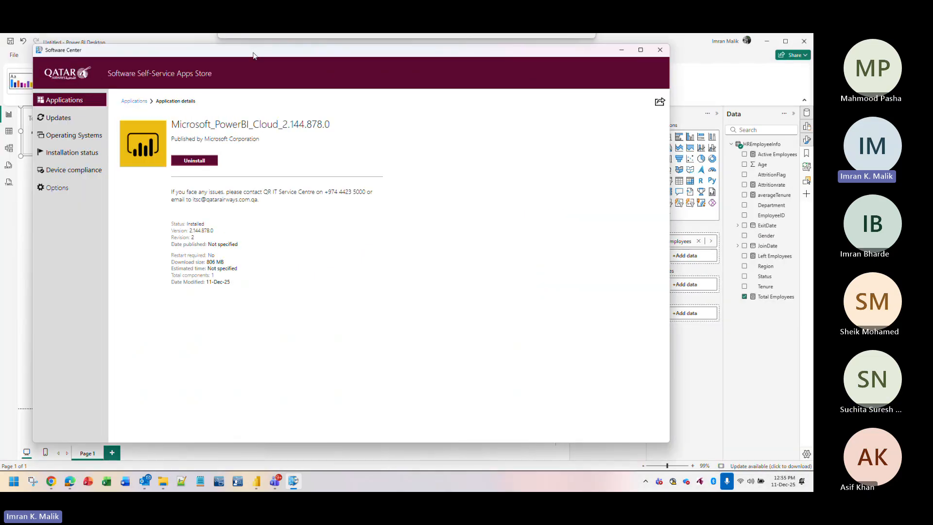
Return Software Center to its Applications list, then minimize it to get back to Power BI.
{"action": "left_click_drag", "start_coordinate": [252, 55], "coordinate": [253, 56]}
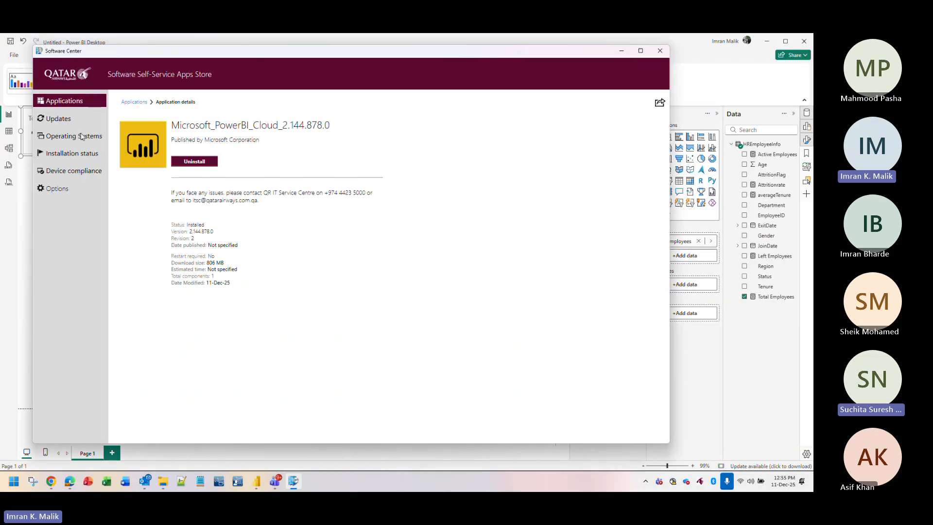
{"action": "left_click", "coordinate": [134, 102]}
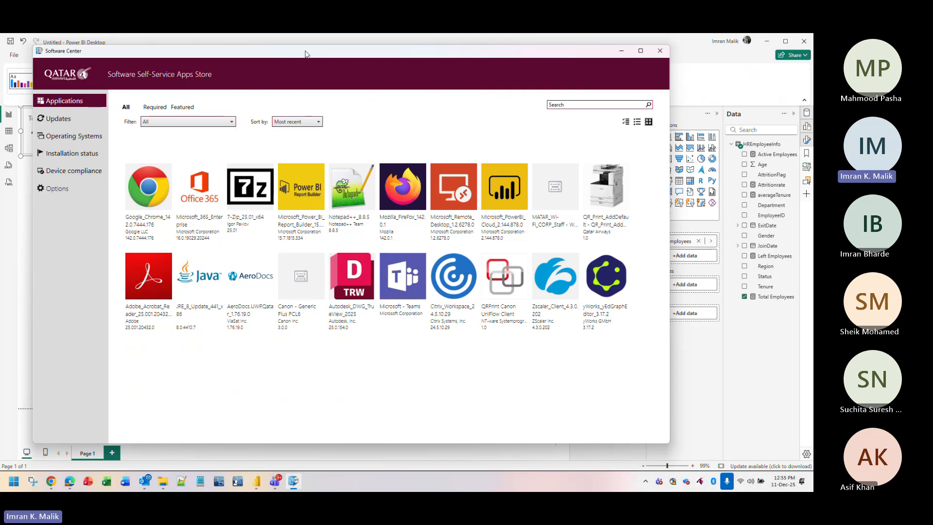
{"action": "left_click", "coordinate": [621, 51]}
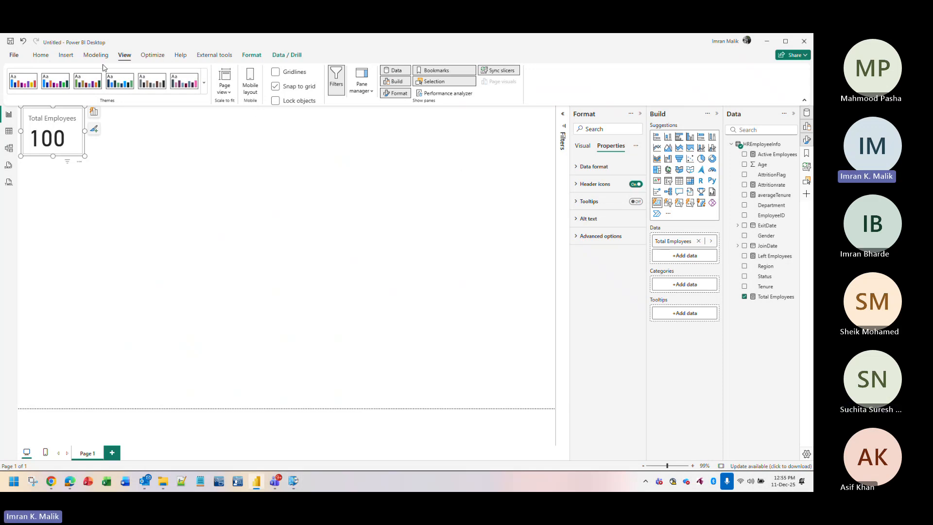
Open Power BI Desktop's Options on Preview features, listing New card visual and Metrics visual.
{"action": "left_click", "coordinate": [14, 55]}
{"action": "left_click", "coordinate": [42, 443]}
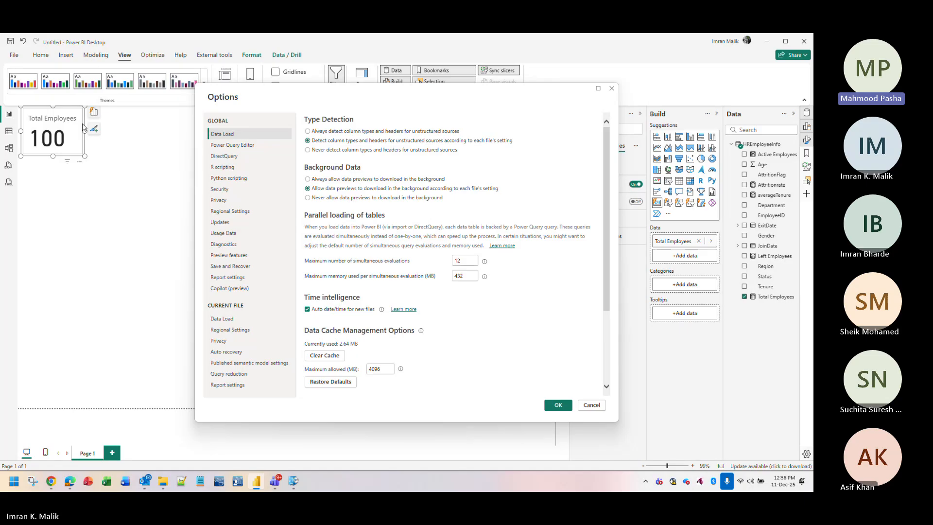
{"action": "left_click", "coordinate": [230, 256]}
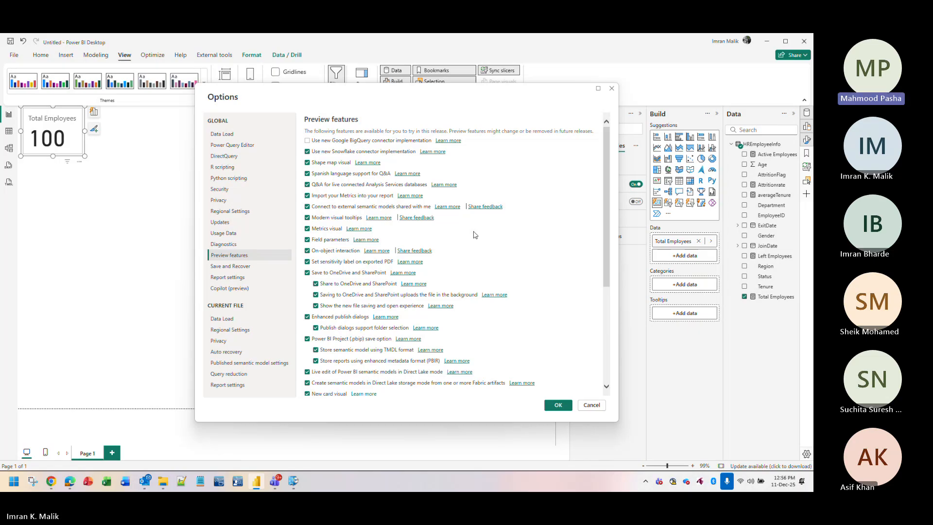
Scroll through the preview features list, then cancel Options without changing any setting.
{"action": "scroll", "coordinate": [474, 235], "scroll_direction": "down", "scroll_amount": 3}
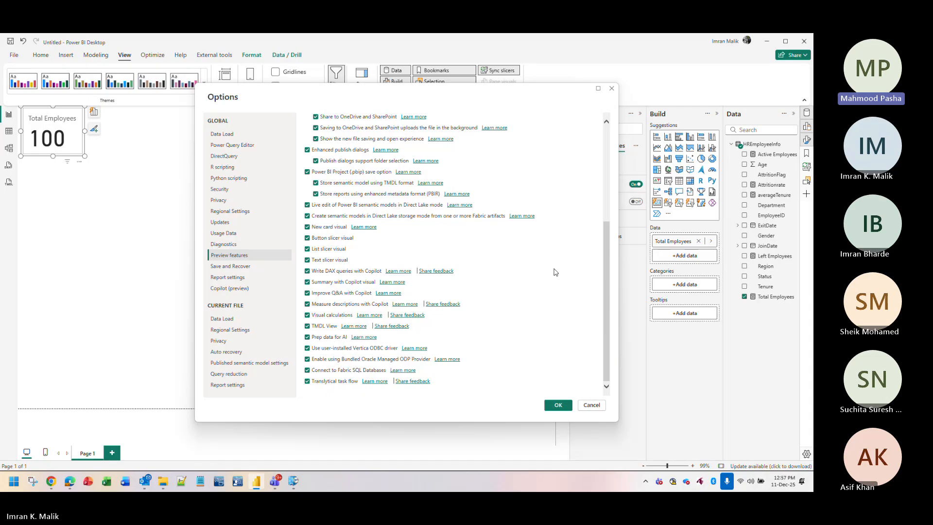
{"action": "scroll", "coordinate": [555, 272], "scroll_direction": "up", "scroll_amount": 5}
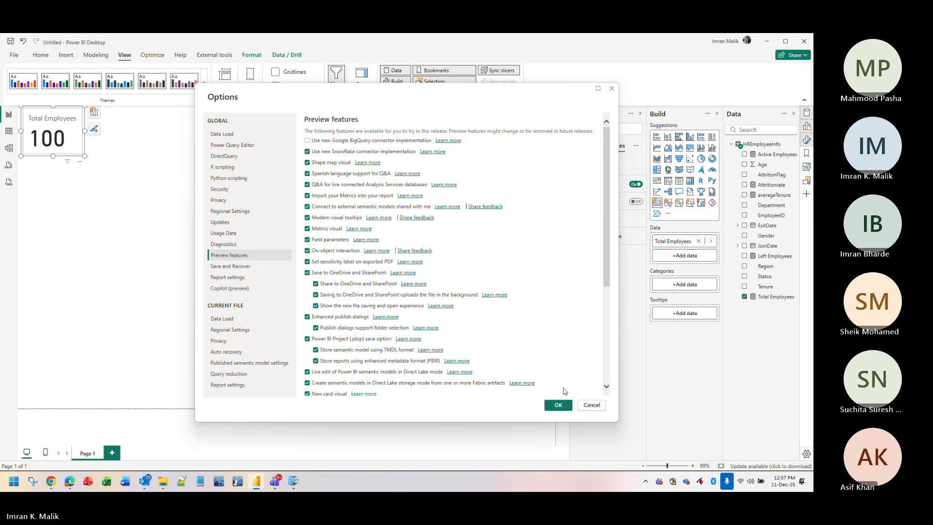
{"action": "left_click", "coordinate": [590, 405]}
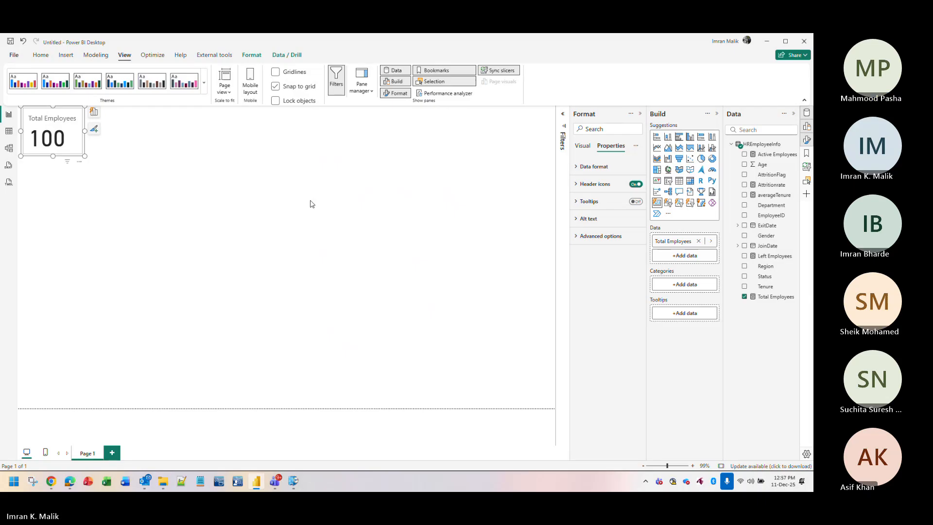
Browse to C:\Program Files in File Explorer to see the Power BI Desktop and RS folders.
{"action": "left_click", "coordinate": [14, 481]}
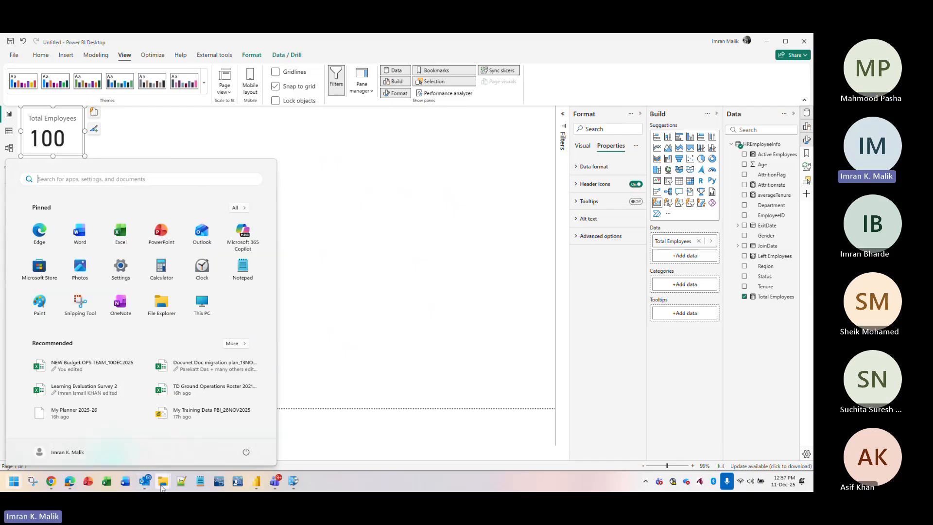
{"action": "mouse_move", "coordinate": [163, 480]}
{"action": "left_click", "coordinate": [122, 420]}
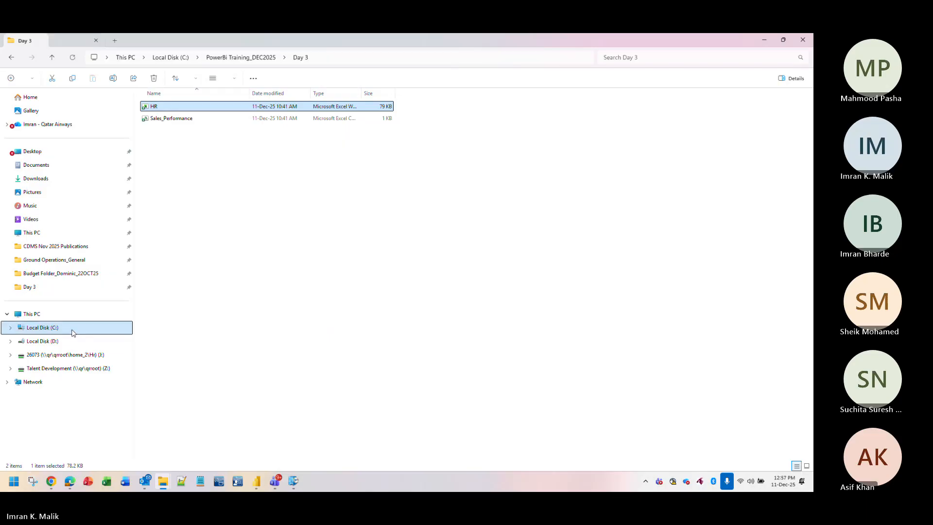
{"action": "left_click", "coordinate": [47, 328]}
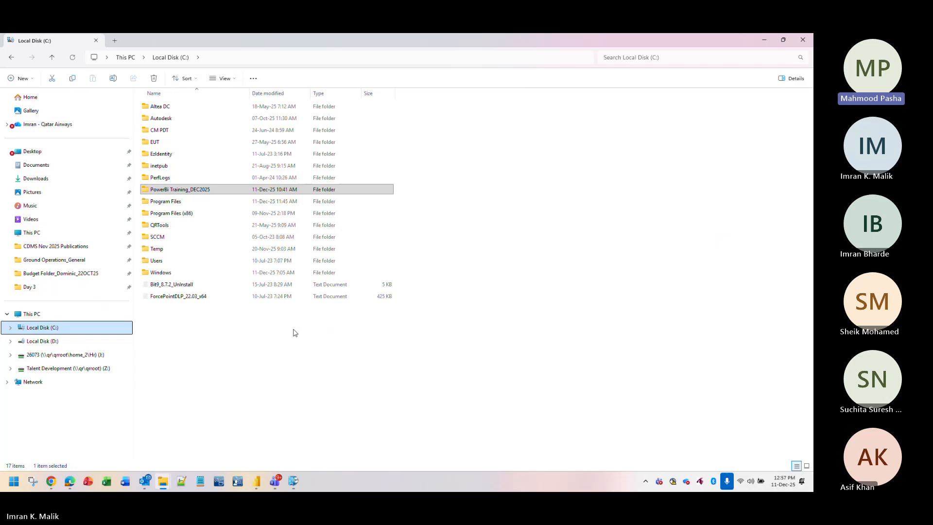
{"action": "left_click", "coordinate": [176, 202]}
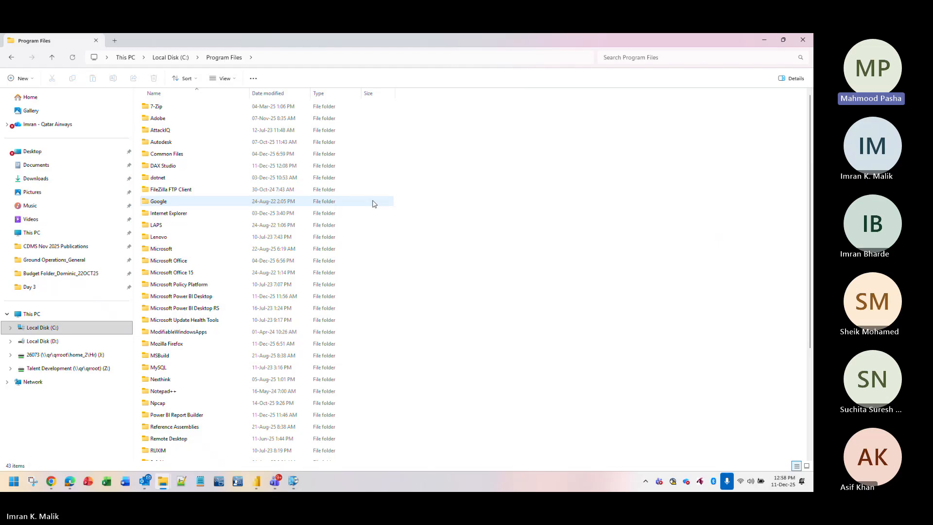
{"action": "scroll", "coordinate": [316, 265], "scroll_direction": "down", "scroll_amount": 2}
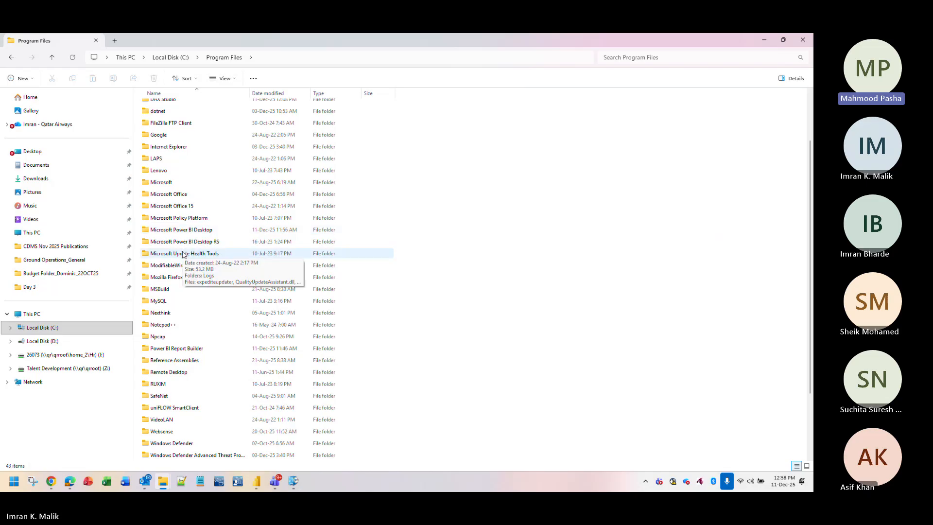
Search Start for Power BI Desktop (May 2023) and choose Uninstall, opening Installed apps.
{"action": "left_click", "coordinate": [15, 484]}
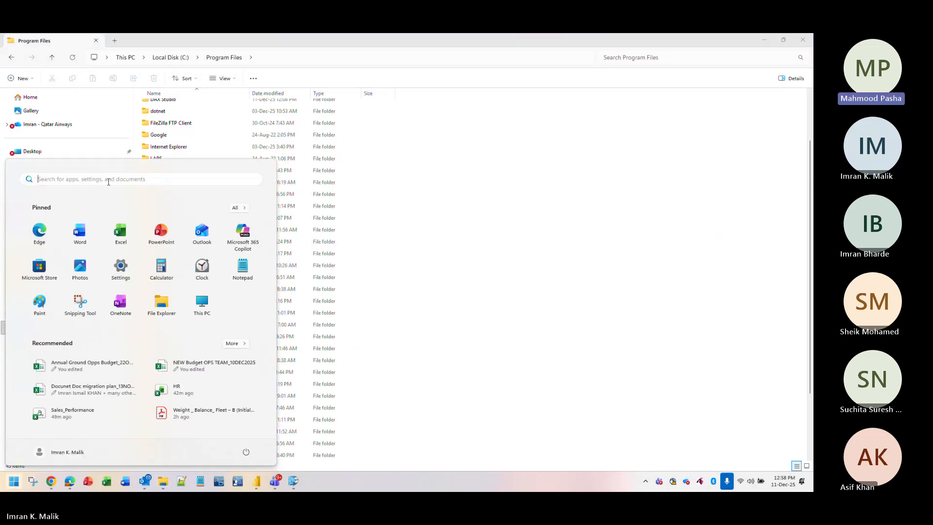
{"action": "type", "text": "poer"}
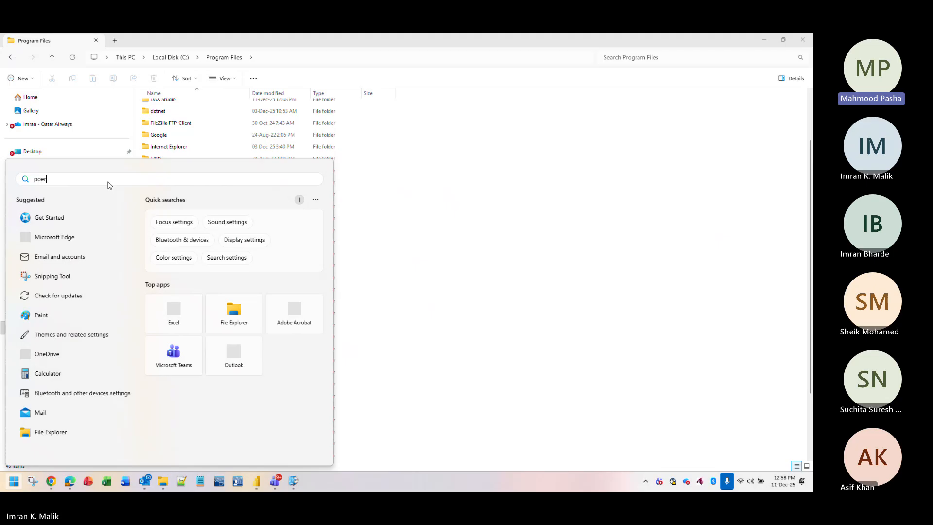
{"action": "key", "text": "BackSpace"}
{"action": "key", "text": "BackSpace"}
{"action": "type", "text": "w"}
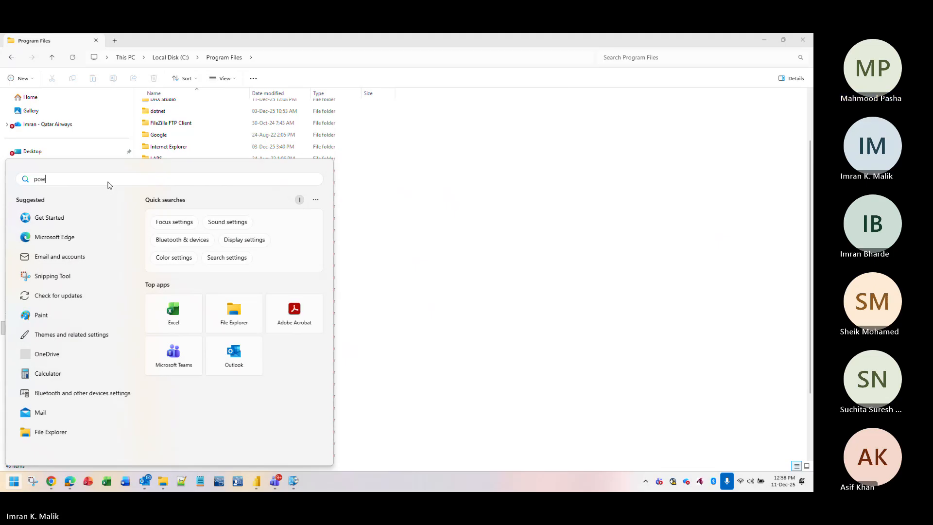
{"action": "type", "text": "rer"}
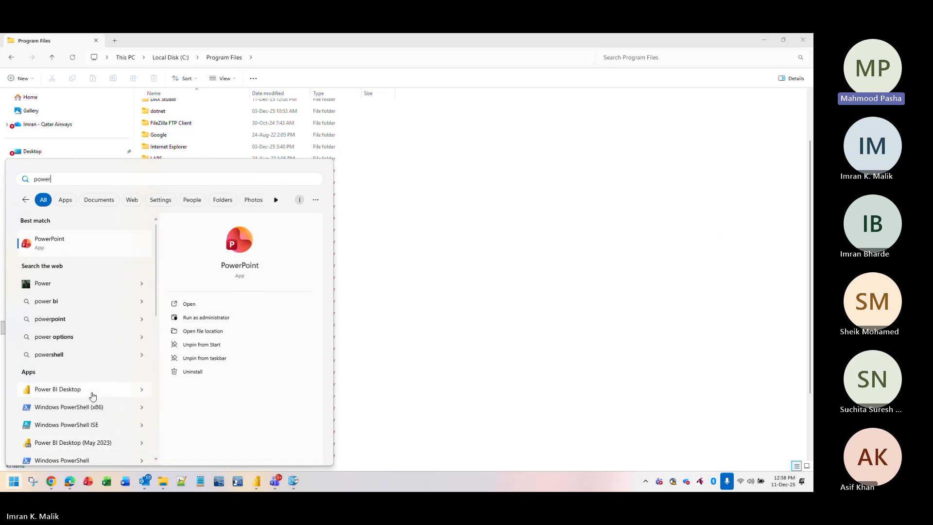
{"action": "right_click", "coordinate": [92, 445]}
{"action": "left_click", "coordinate": [124, 457]}
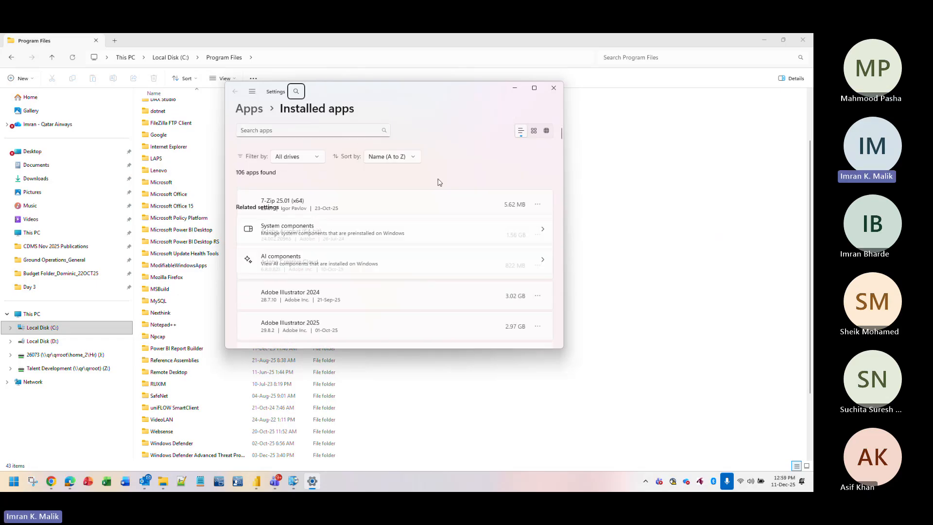
Filter the Installed apps list by 'power', leaving 4 apps shown.
{"action": "scroll", "coordinate": [440, 181], "scroll_direction": "down", "scroll_amount": 3}
{"action": "scroll", "coordinate": [441, 181], "scroll_direction": "down", "scroll_amount": 15}
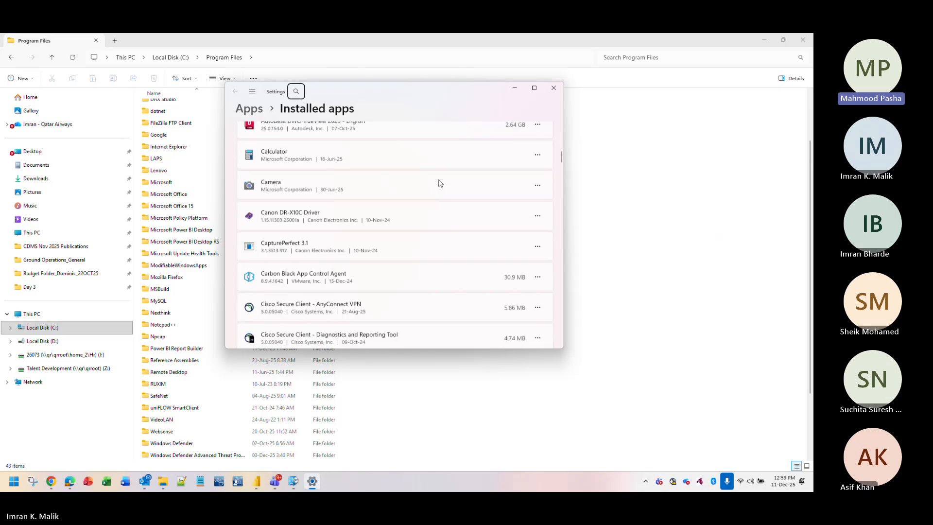
{"action": "scroll", "coordinate": [440, 183], "scroll_direction": "up", "scroll_amount": 18}
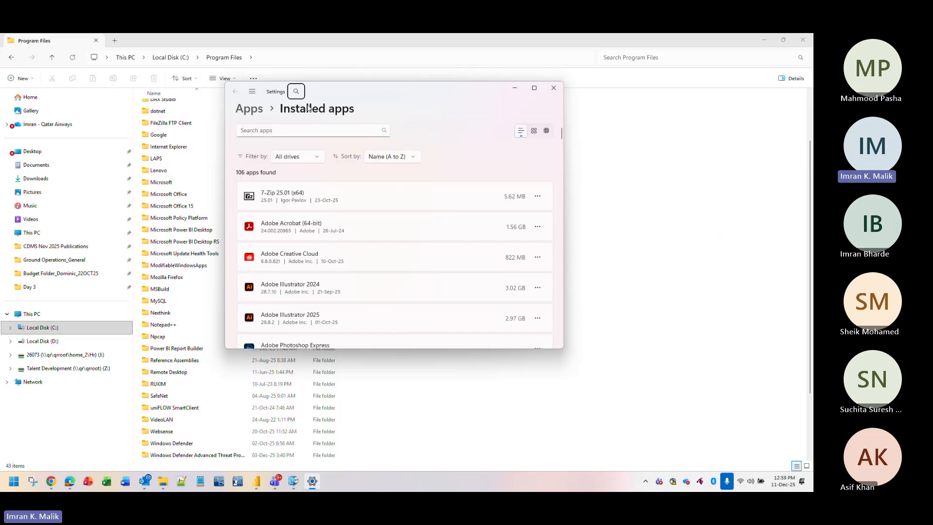
{"action": "left_click", "coordinate": [295, 125]}
{"action": "type", "text": "power"}
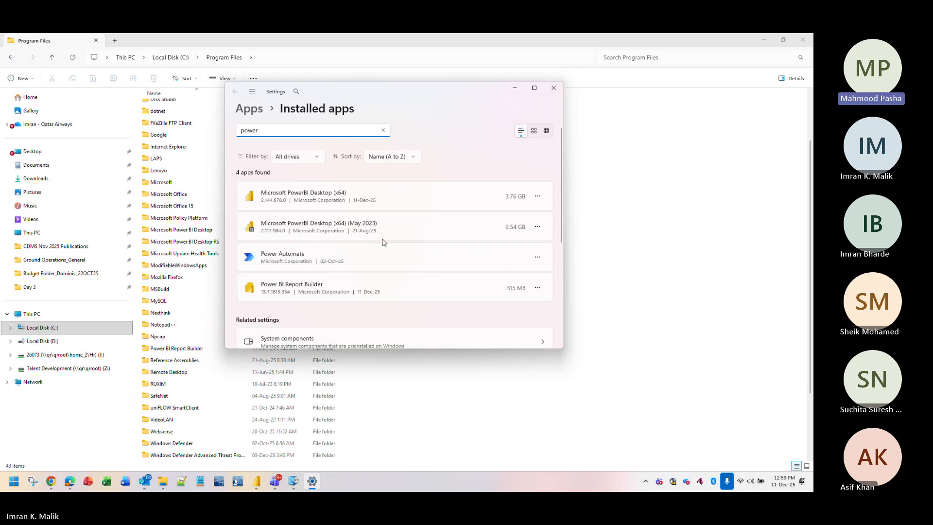
Uninstall Microsoft PowerBI Desktop (x64) (May 2023) and confirm, triggering the admin prompt.
{"action": "left_click", "coordinate": [538, 226]}
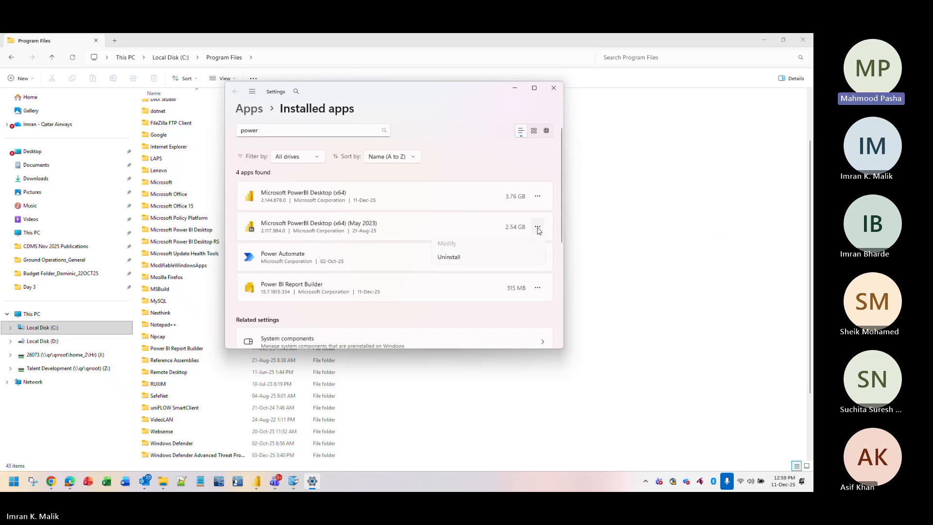
{"action": "left_click", "coordinate": [481, 261]}
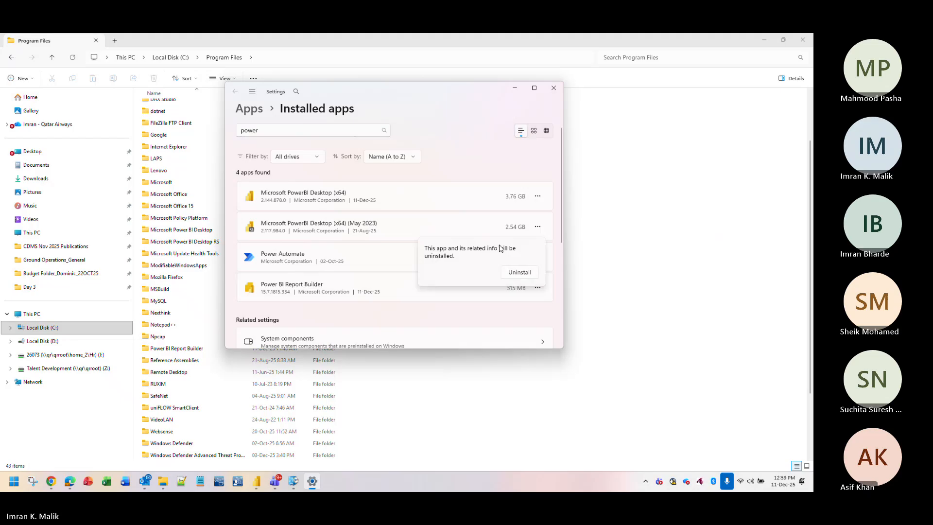
{"action": "left_click", "coordinate": [517, 273]}
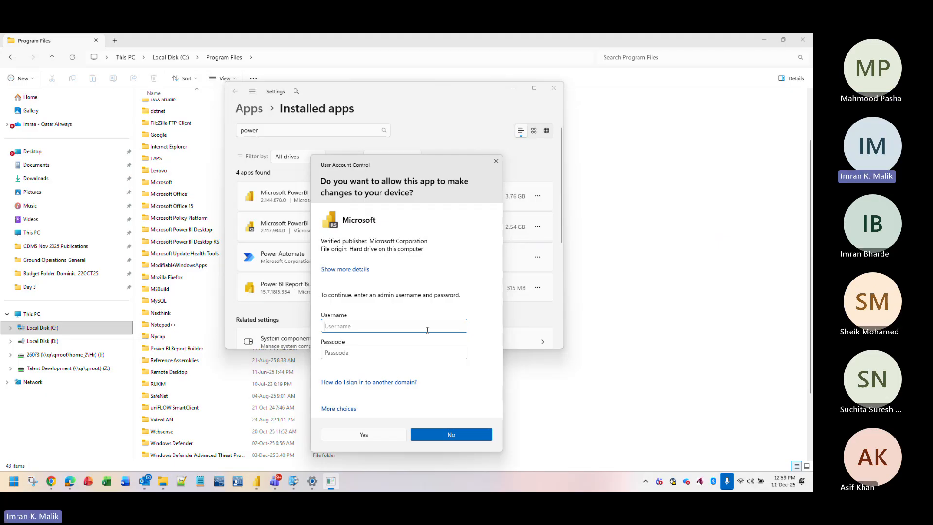
Submit the admin username and passcode, then dismiss the authentication failure and close the prompt.
{"action": "type", "text": "26073"}
{"action": "key", "text": "Tab"}
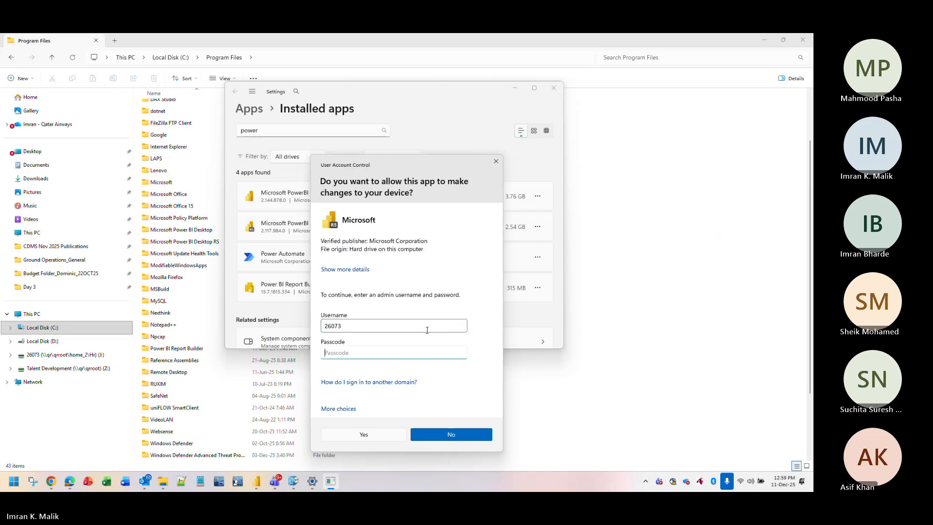
{"action": "type", "text": "••••••••••••"}
{"action": "left_click", "coordinate": [391, 439]}
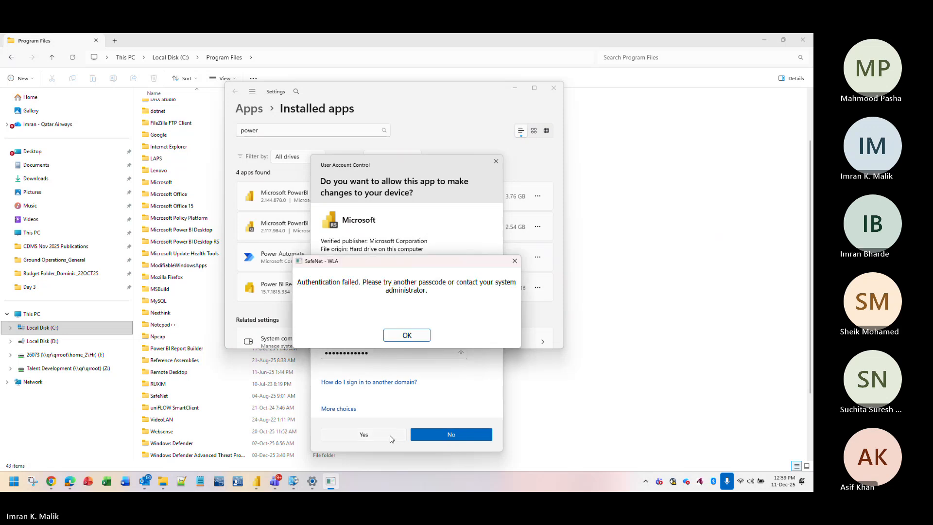
{"action": "left_click", "coordinate": [407, 336]}
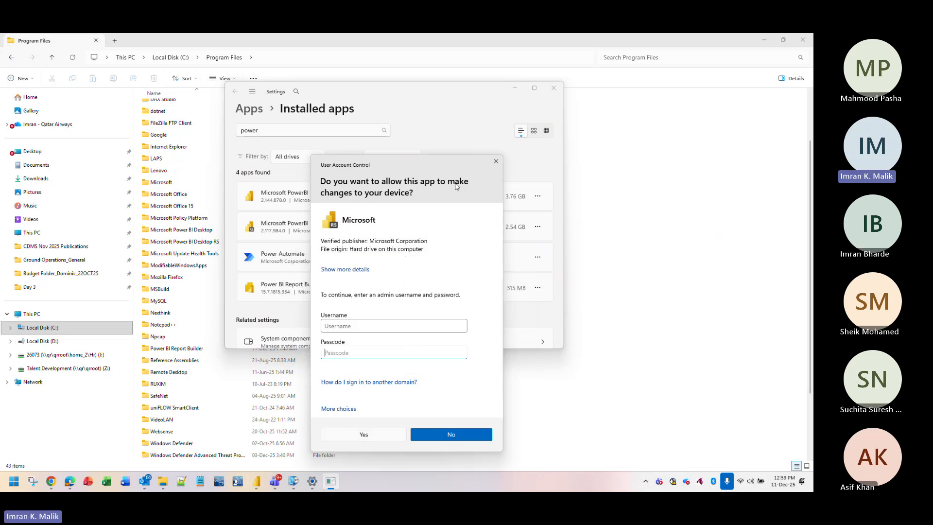
{"action": "left_click", "coordinate": [497, 161]}
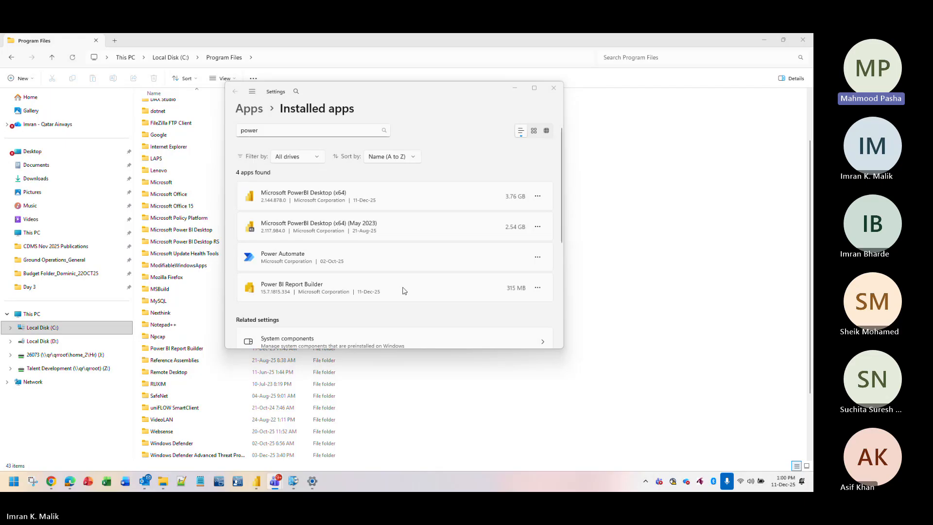
Close the Power BI report and save it as 11DEC2025_Activity.pbix.
{"action": "left_click", "coordinate": [256, 481]}
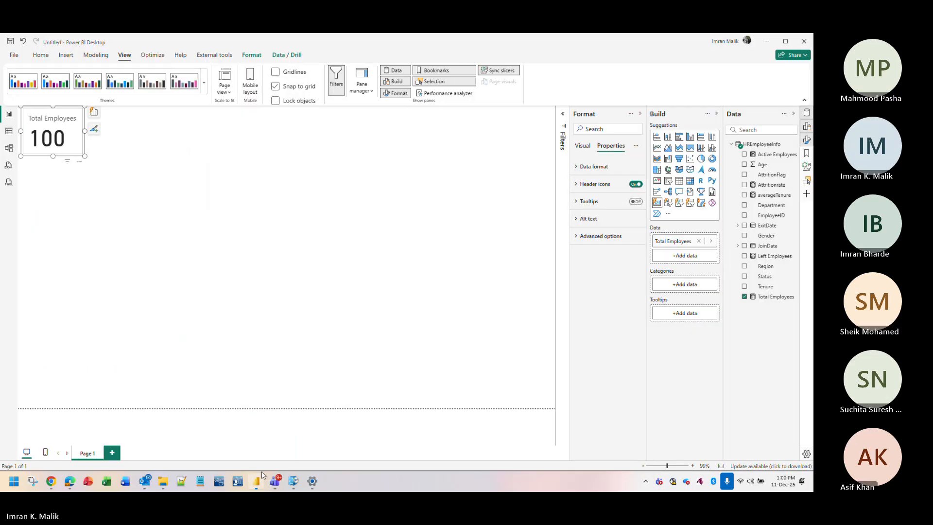
{"action": "left_click", "coordinate": [808, 37]}
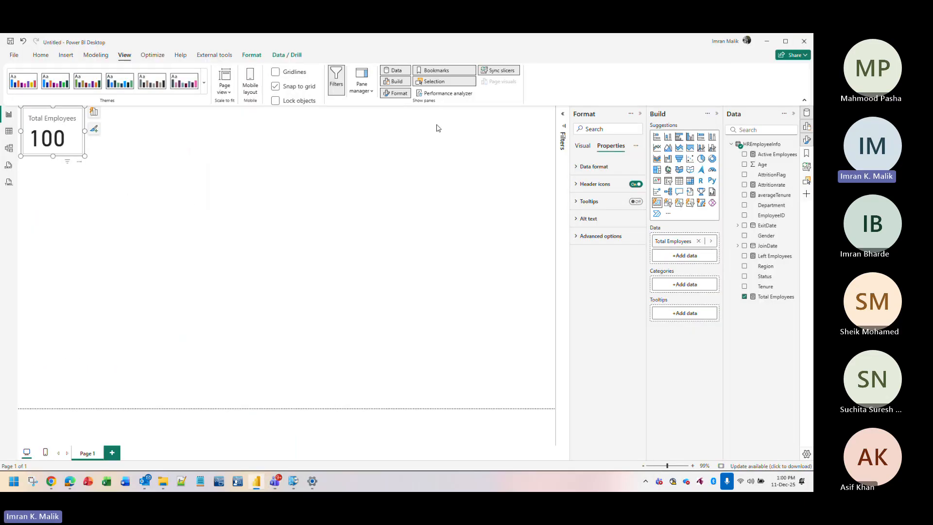
{"action": "key", "text": "Escape"}
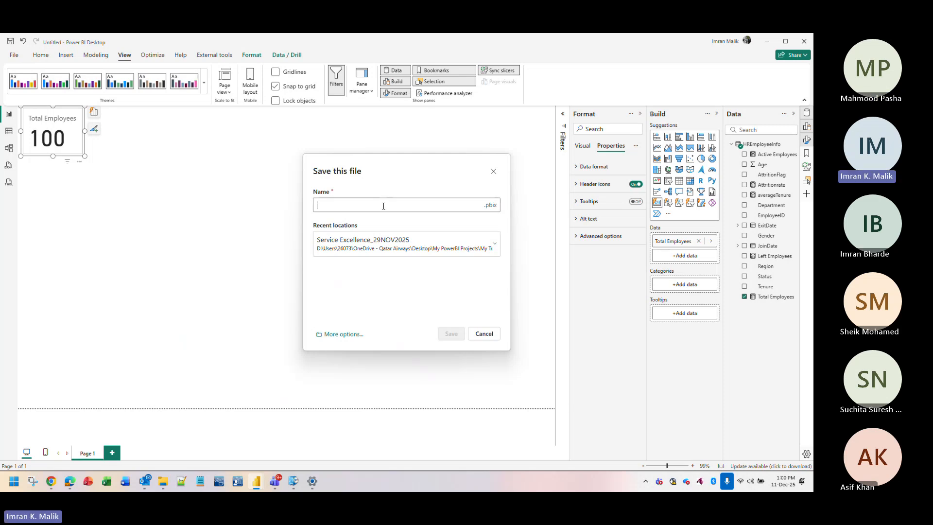
{"action": "type", "text": "11DE"}
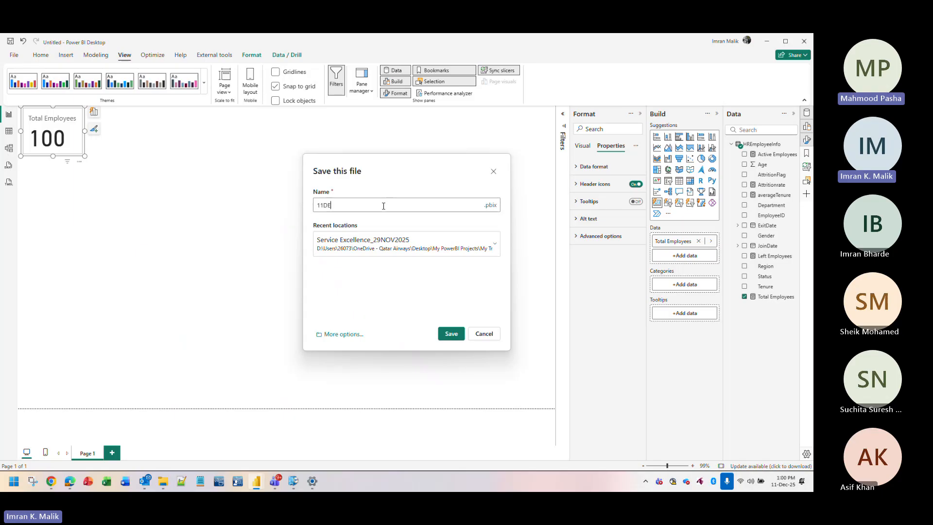
{"action": "type", "text": "C2025"}
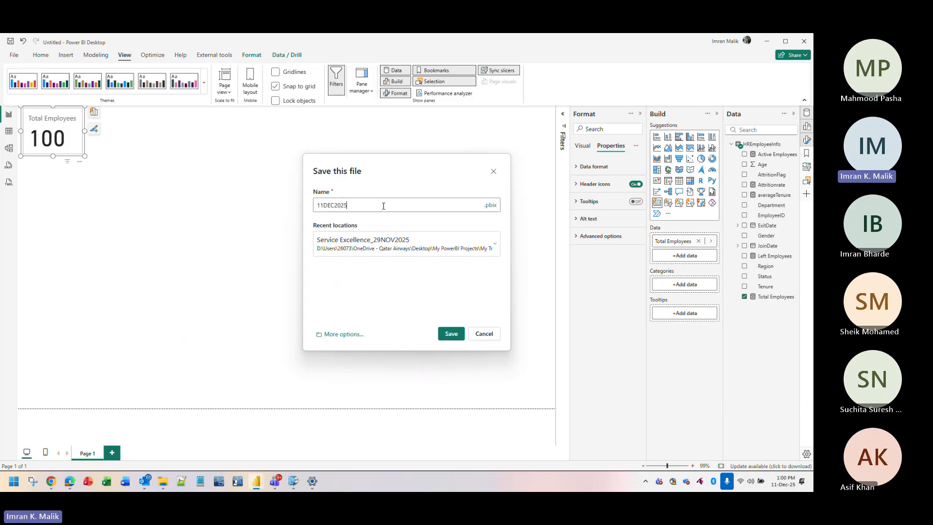
{"action": "type", "text": "_a"}
{"action": "key", "text": "BackSpace"}
{"action": "type", "text": "AT"}
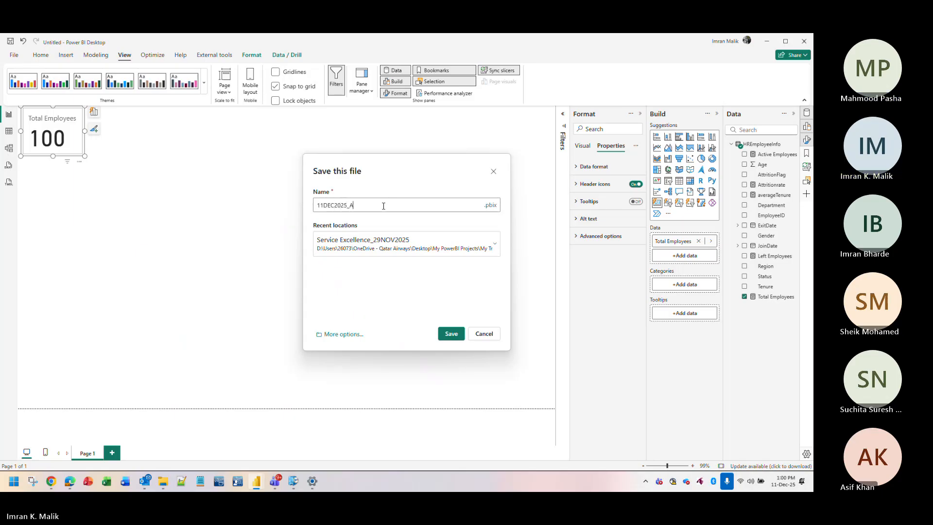
{"action": "key", "text": "BackSpace"}
{"action": "type", "text": "ctivity"}
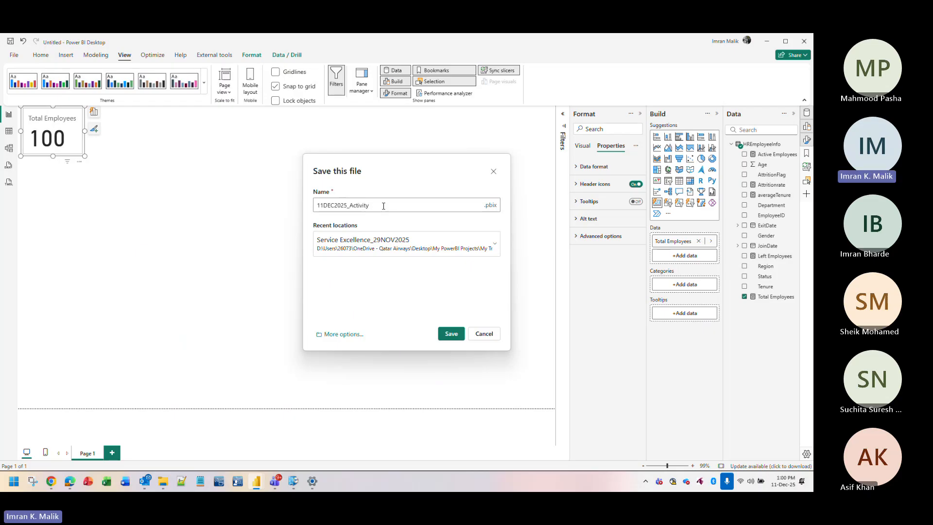
{"action": "left_click", "coordinate": [450, 334]}
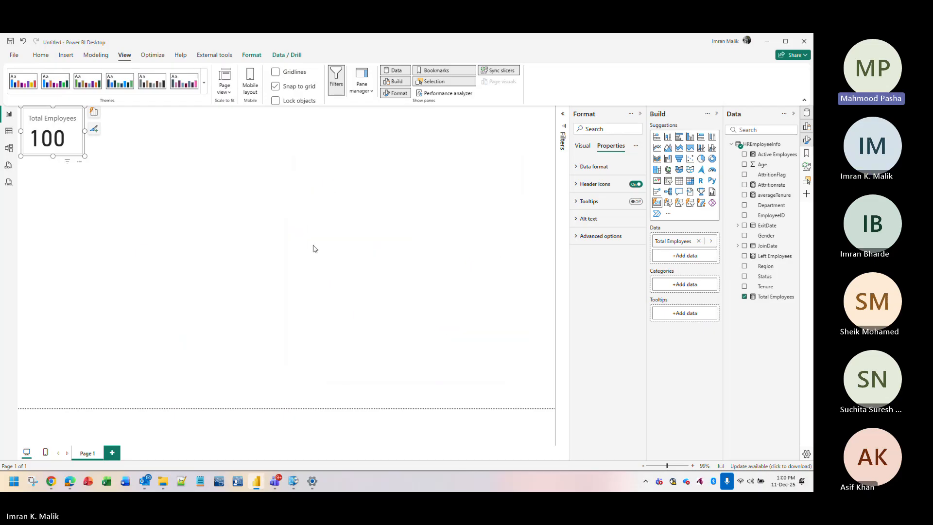
{"action": "key", "text": "alt+Tab"}
{"action": "key", "text": "alt+Tab"}
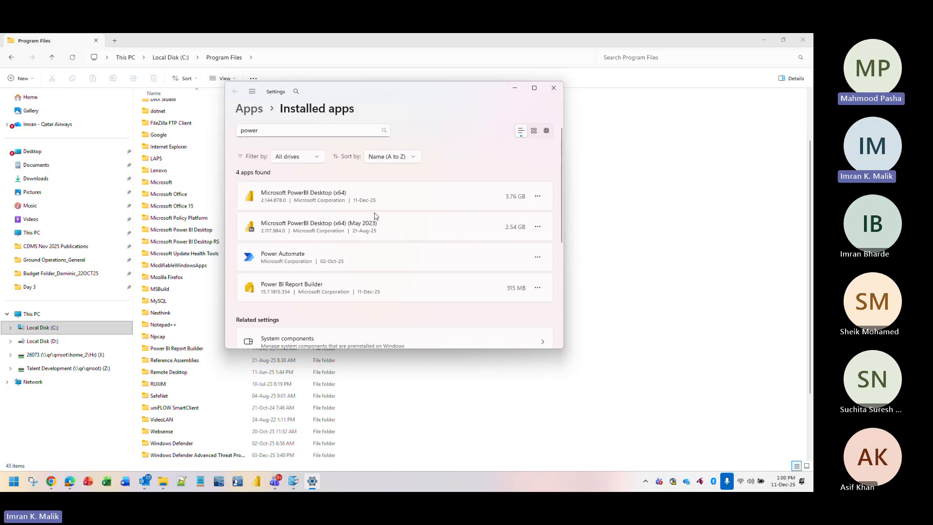